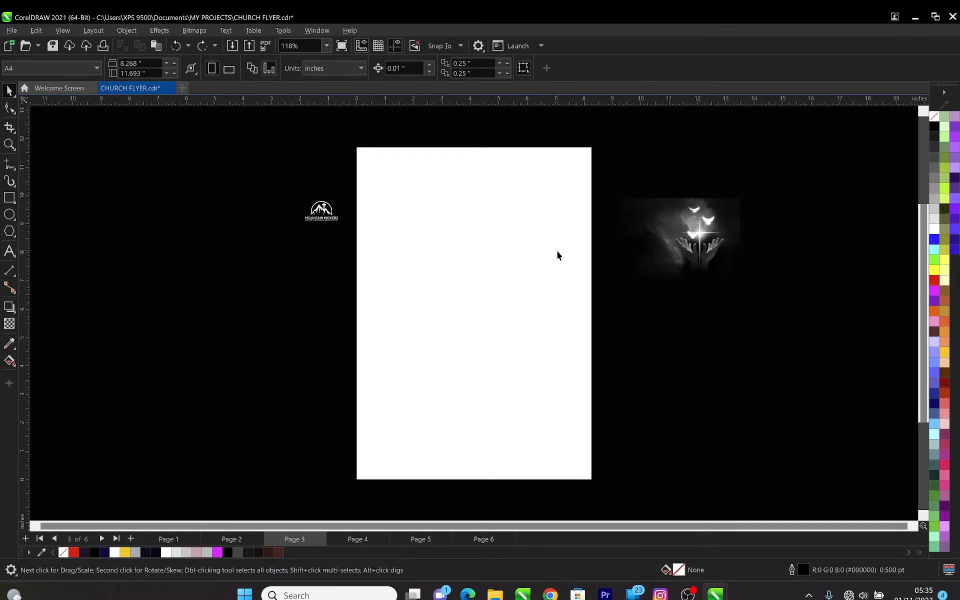
# Change the page size of page 3 to A5
pyautogui.scroll(1, 558, 251)
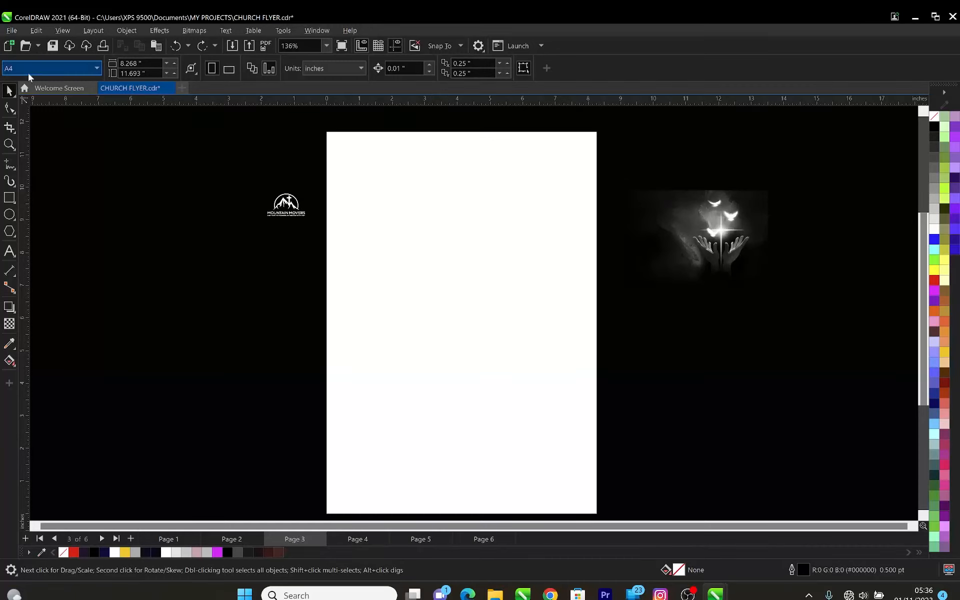
pyautogui.click(48, 65)
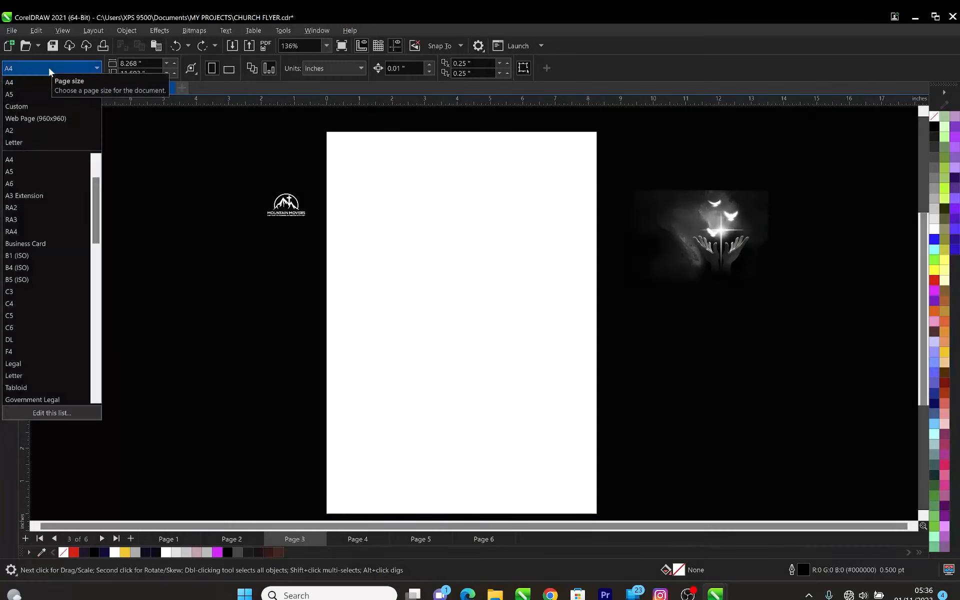
pyautogui.click(33, 94)
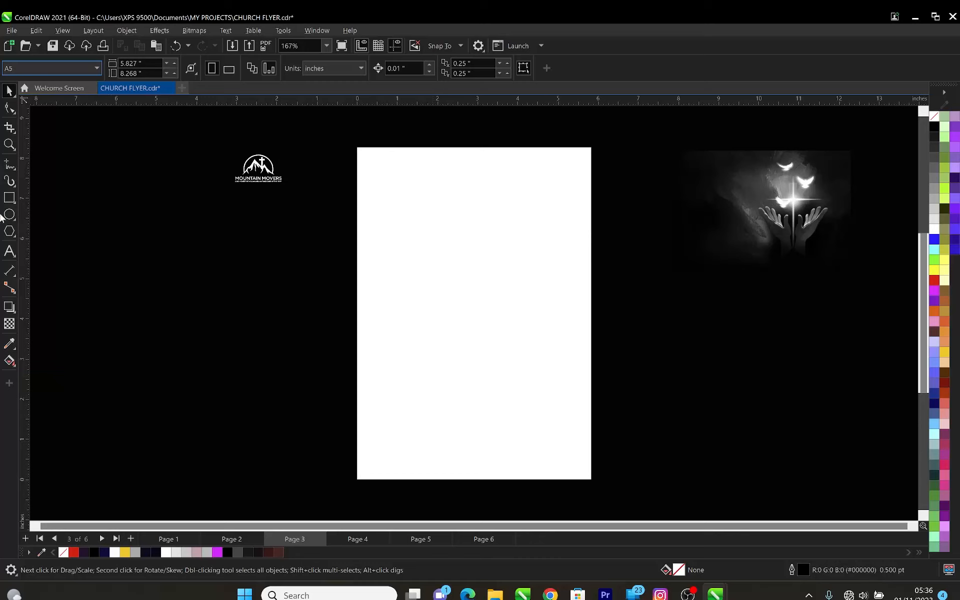
# Draw a rectangle about 3.52 by 4.61 inches inside the page
pyautogui.click(9, 198)
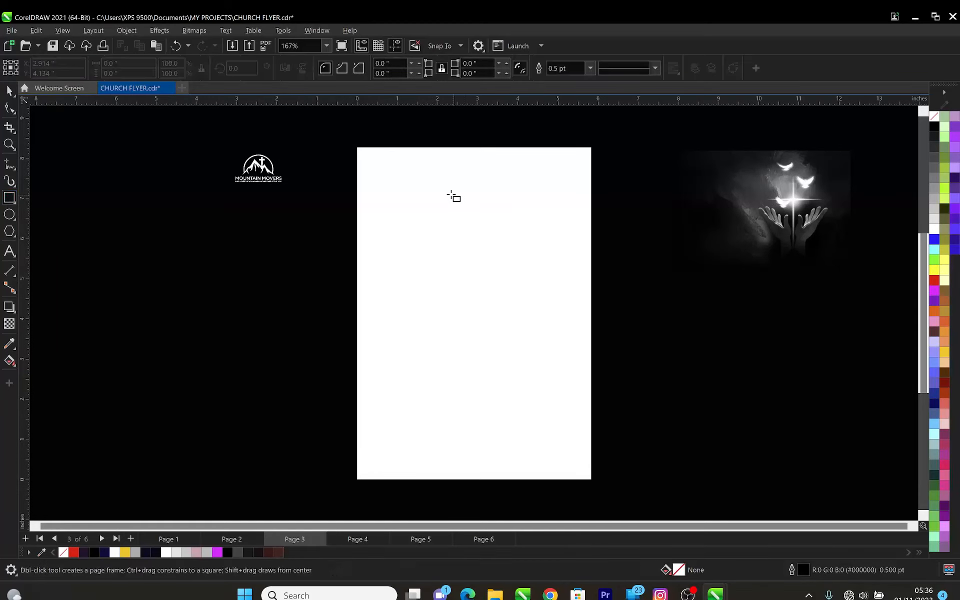
pyautogui.moveTo(416, 189); pyautogui.dragTo(557, 374)
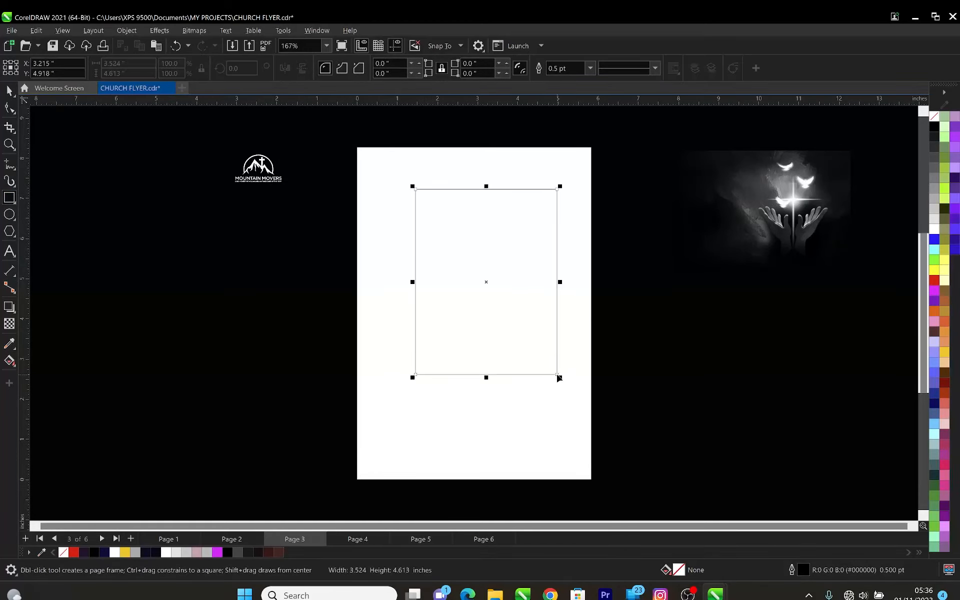
pyautogui.press('space')
pyautogui.click(542, 412)
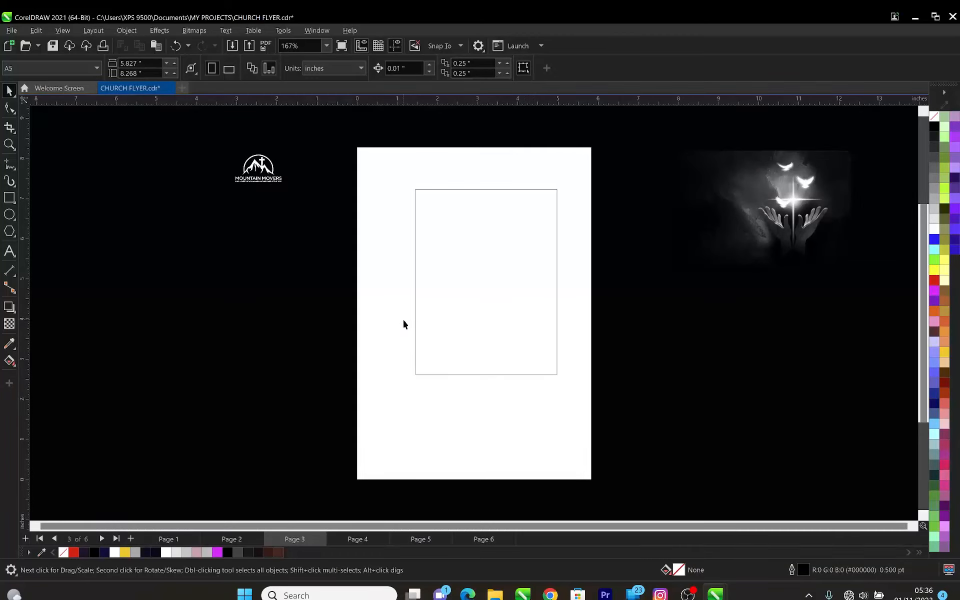
# Copy the page width and set it as the rectangle's width, 5.827 inches
pyautogui.click(147, 60)
pyautogui.hotkey('ctrl', 'c')
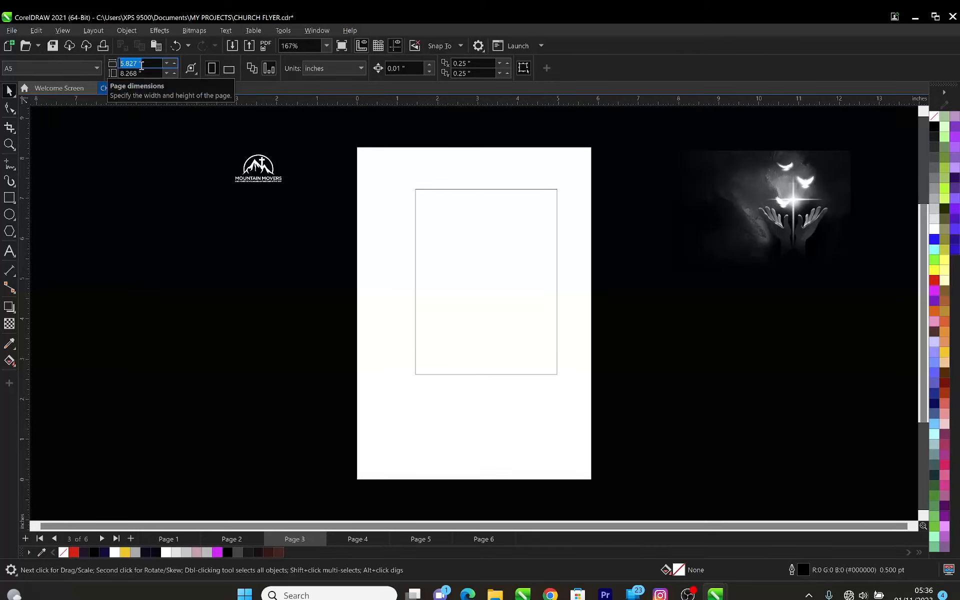
pyautogui.click(517, 300)
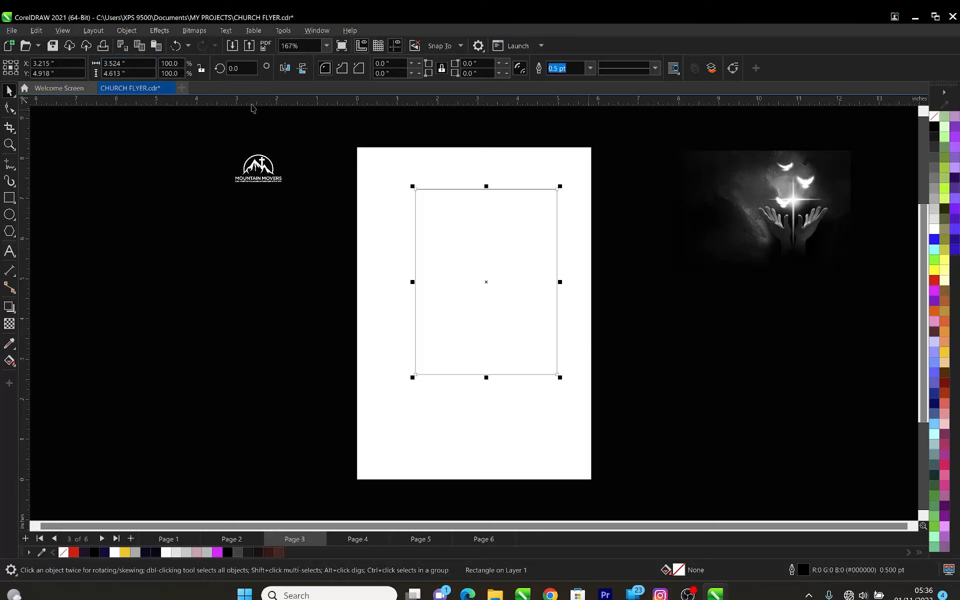
pyautogui.moveTo(130, 63); pyautogui.dragTo(103, 64)
pyautogui.hotkey('ctrl', 'v')
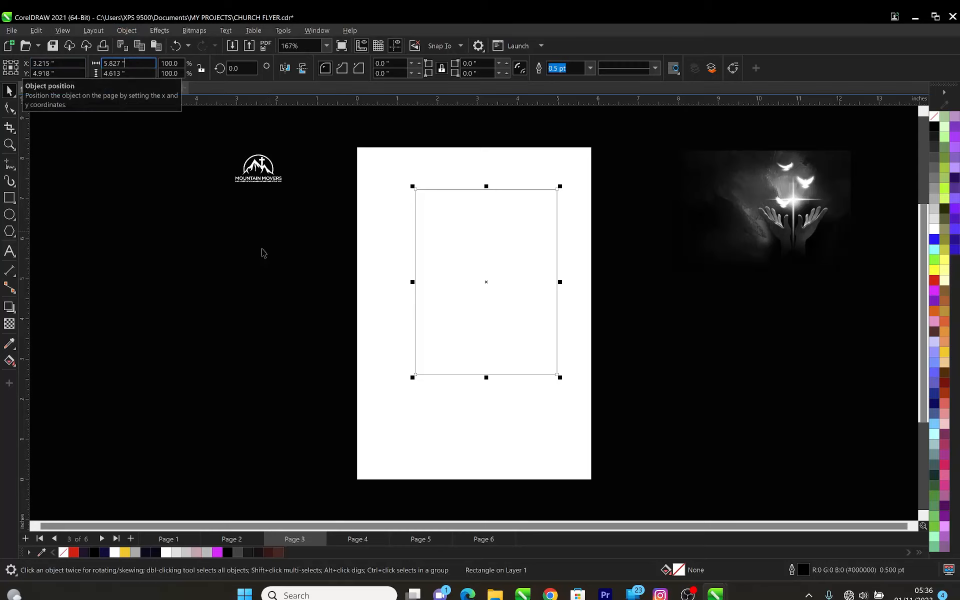
pyautogui.press('Return')
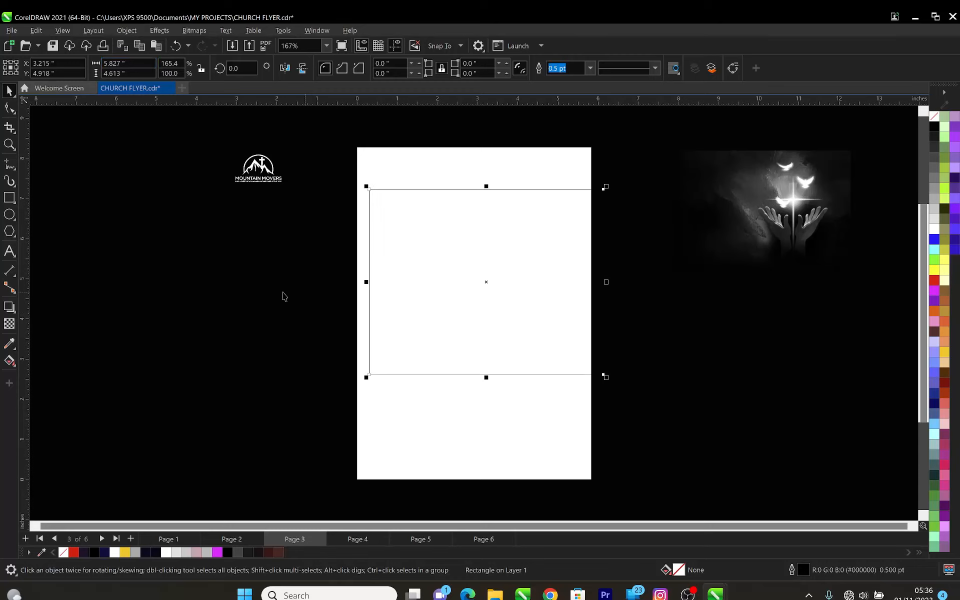
# Match the rectangle's height to the page height of 8.268 inches and center the rectangle on the page
pyautogui.click(436, 397)
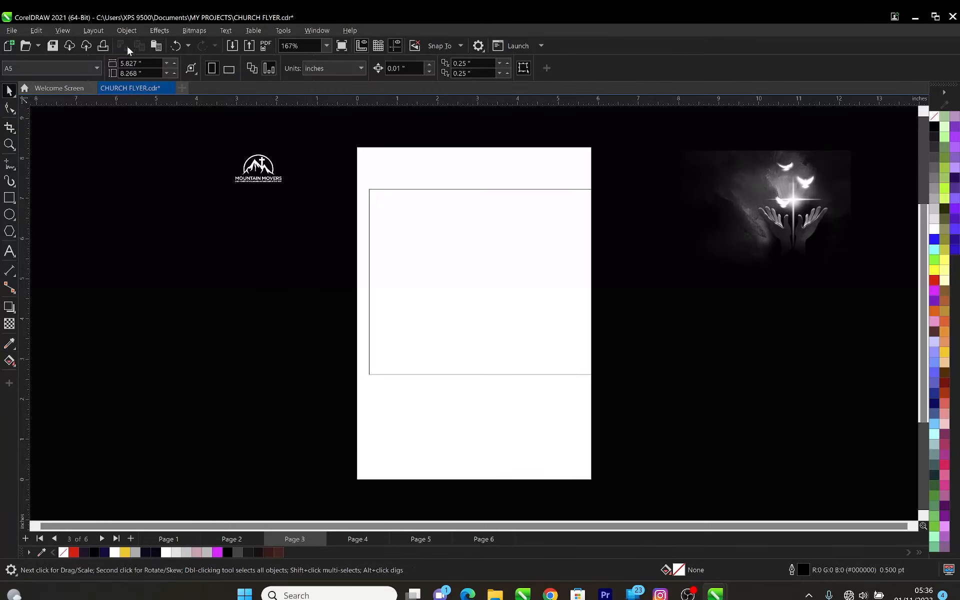
pyautogui.moveTo(146, 73); pyautogui.dragTo(122, 73)
pyautogui.hotkey('ctrl', 'c')
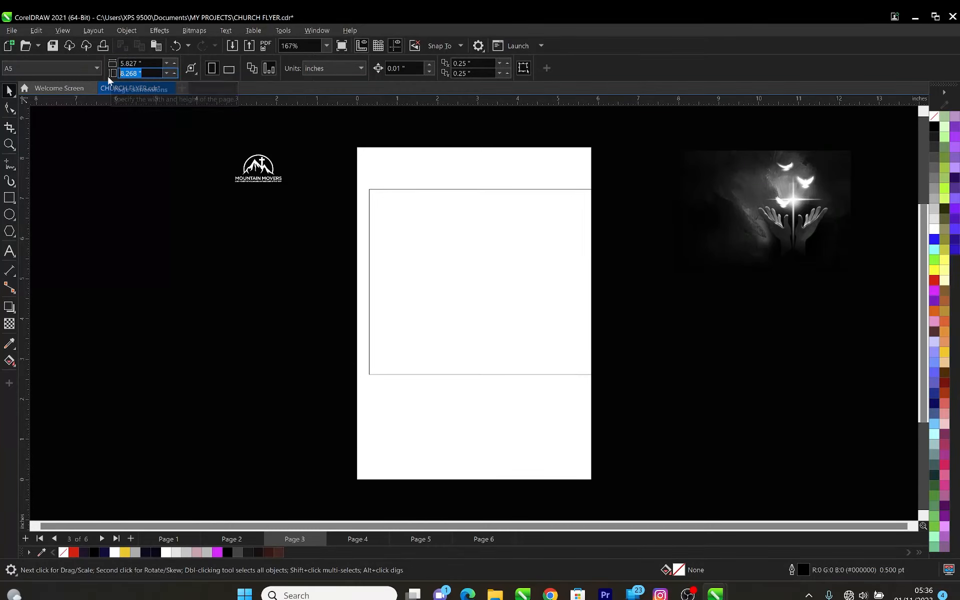
pyautogui.click(391, 309)
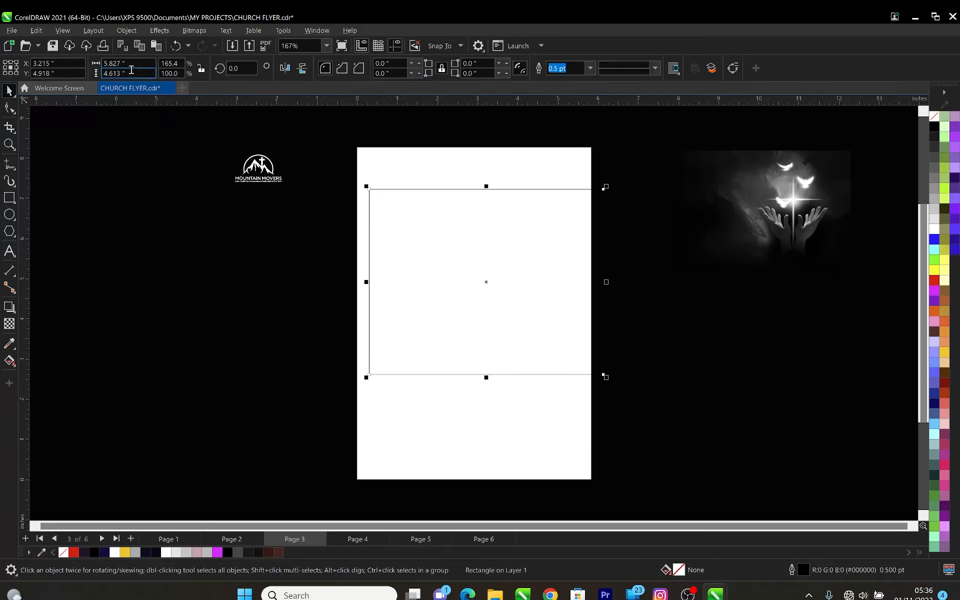
pyautogui.moveTo(131, 73); pyautogui.dragTo(82, 75)
pyautogui.hotkey('ctrl', 'v')
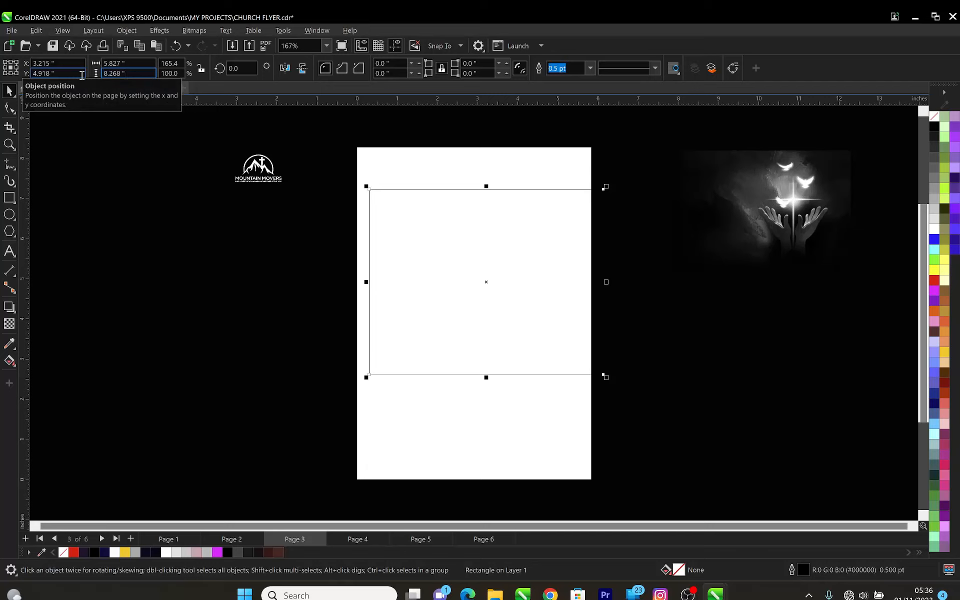
pyautogui.press('Return')
pyautogui.press('p')
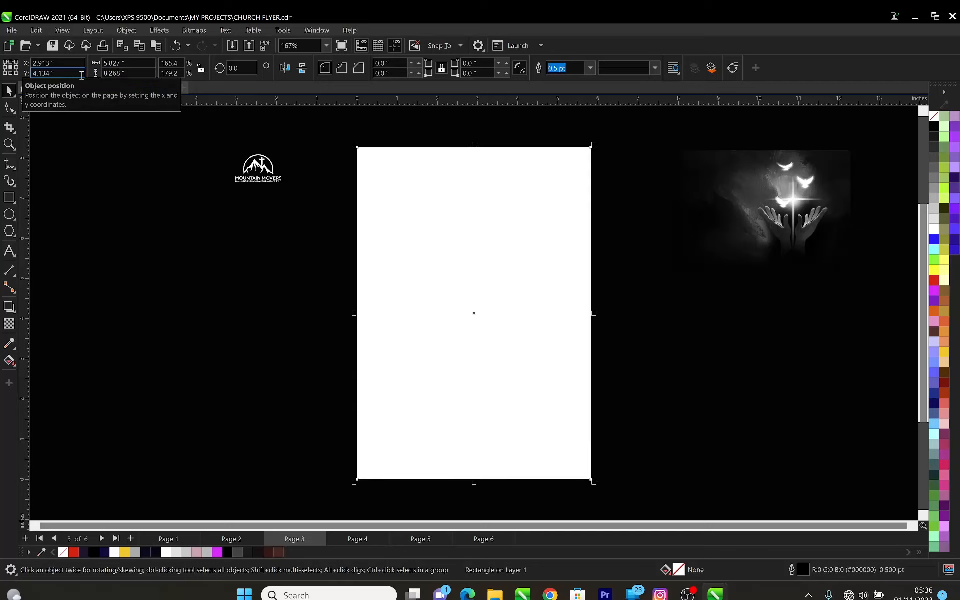
pyautogui.click(629, 306)
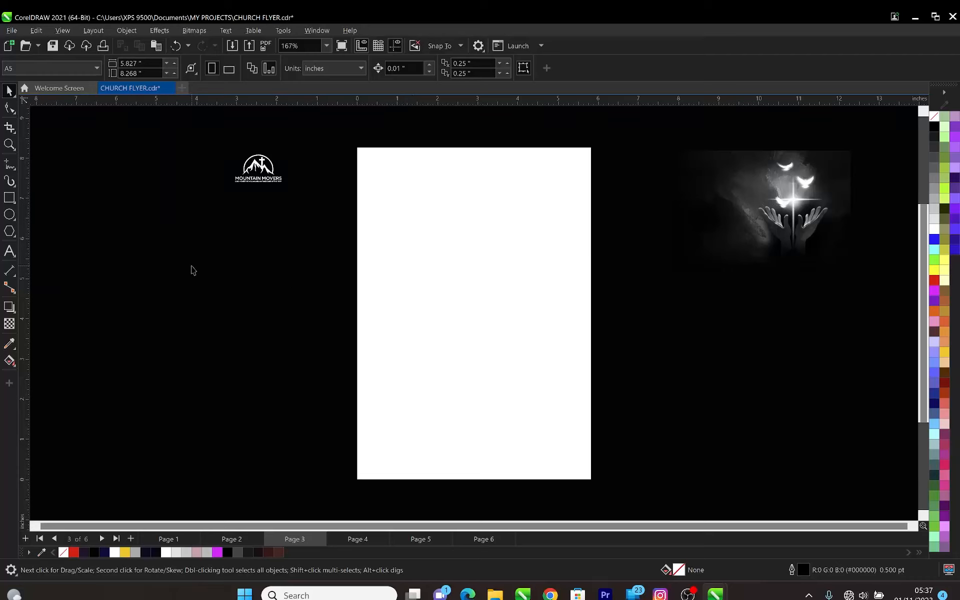
# Start importing files, open the FLYER folder and widen the file list to show all its images
pyautogui.rightClick(173, 245)
pyautogui.click(155, 209)
pyautogui.rightClick(155, 209)
pyautogui.click(184, 277)
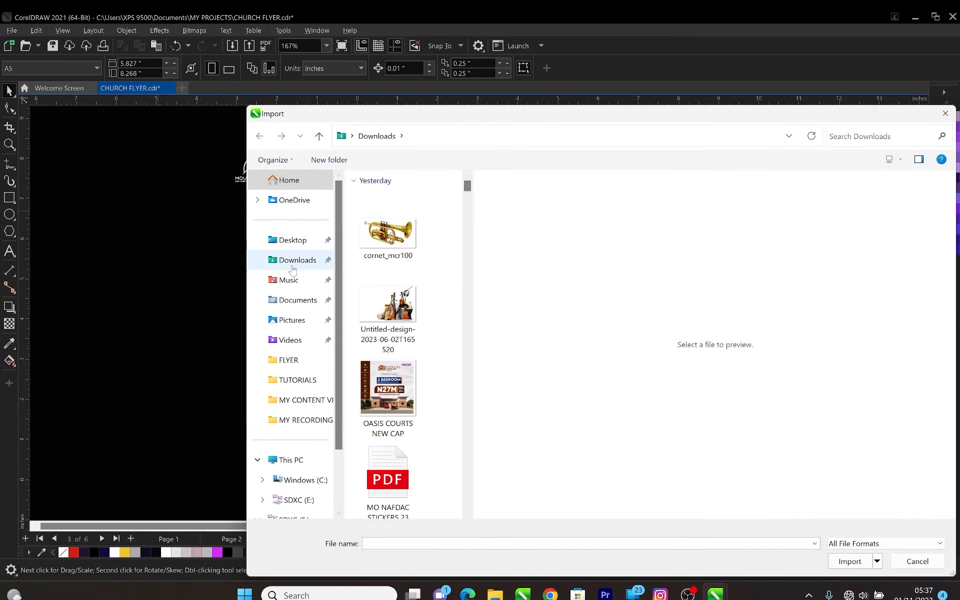
pyautogui.click(294, 364)
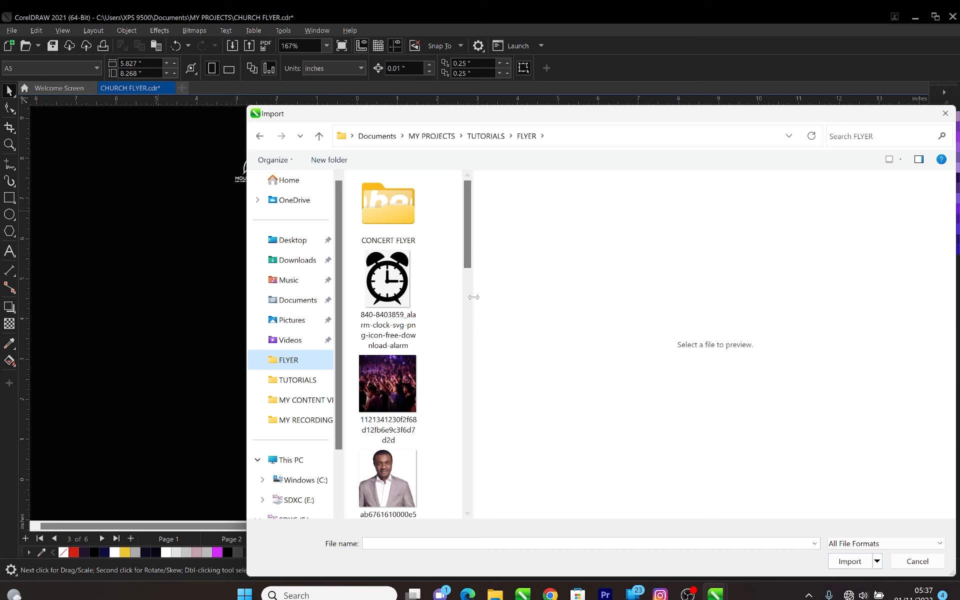
pyautogui.moveTo(472, 297); pyautogui.dragTo(739, 304)
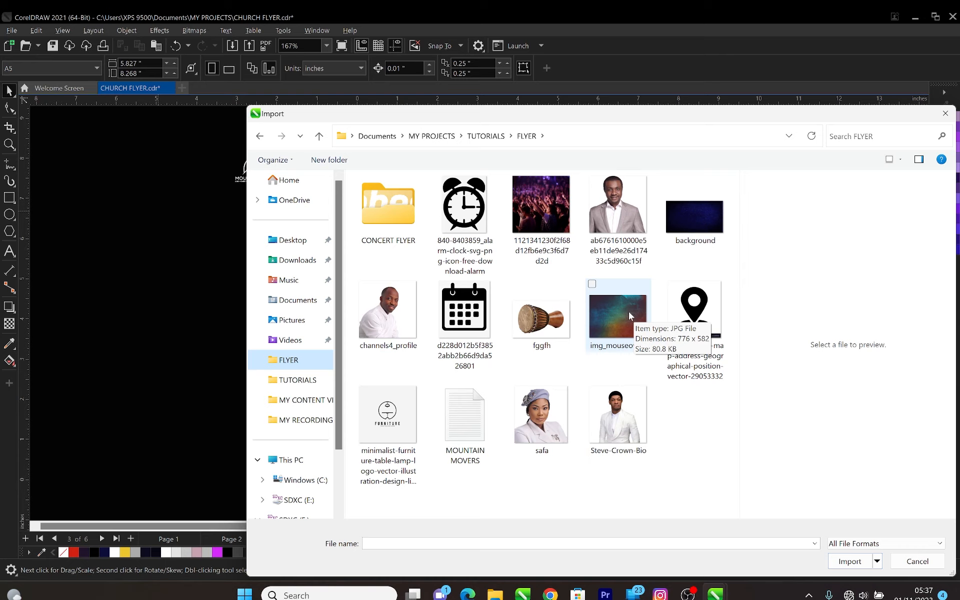
pyautogui.click(480, 212)
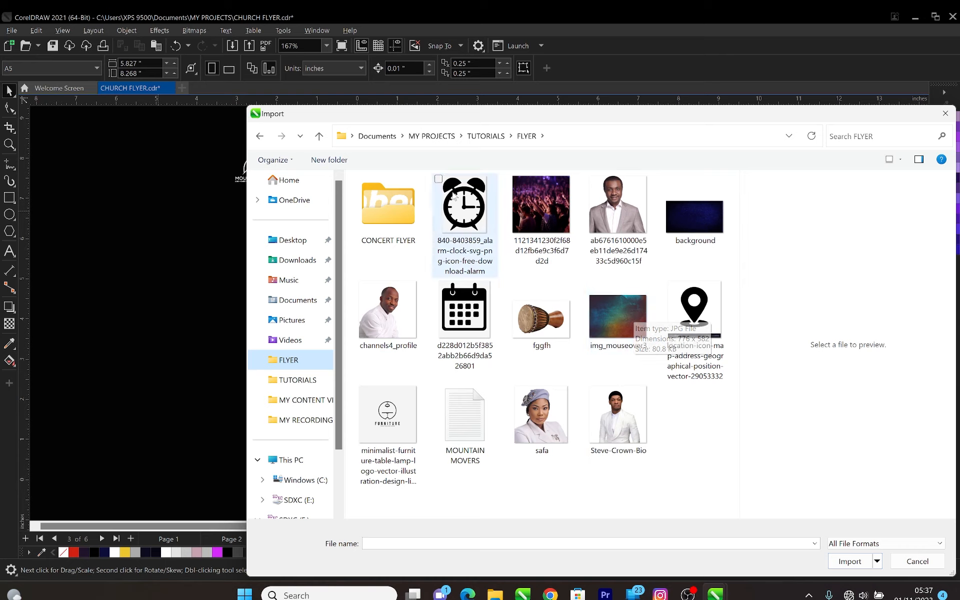
pyautogui.keyDown('ctrl'); pyautogui.click(541, 210); pyautogui.keyUp('ctrl')
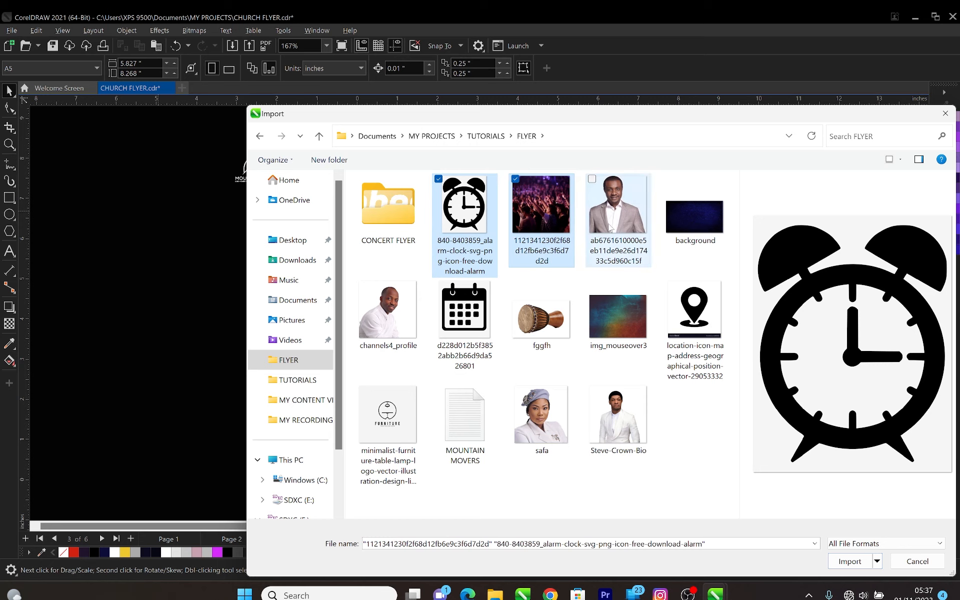
pyautogui.keyDown('ctrl'); pyautogui.click(618, 210); pyautogui.keyUp('ctrl')
pyautogui.keyDown('ctrl'); pyautogui.click(680, 219); pyautogui.keyUp('ctrl')
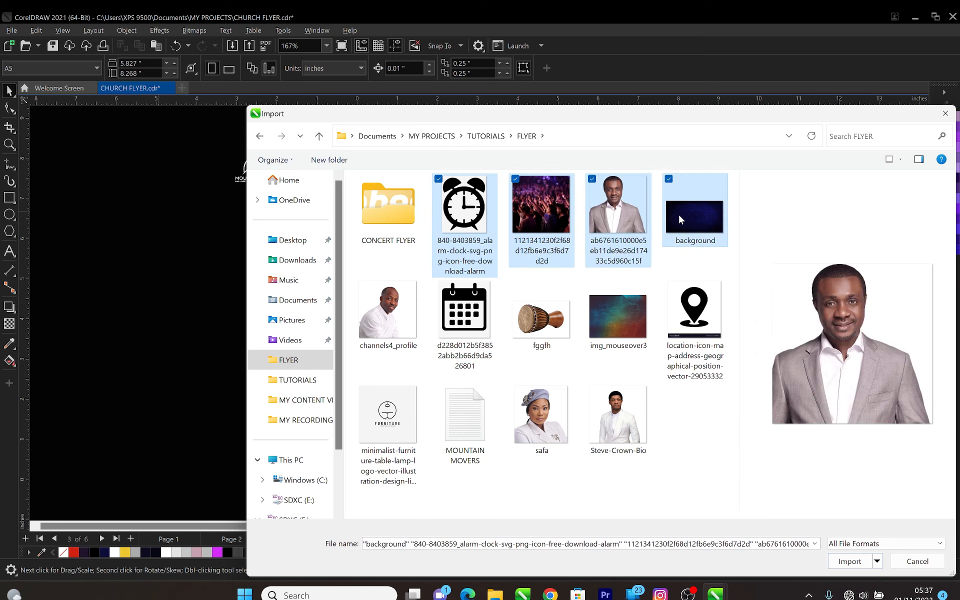
pyautogui.keyDown('ctrl'); pyautogui.click(402, 295); pyautogui.keyUp('ctrl')
pyautogui.keyDown('ctrl'); pyautogui.click(464, 311); pyautogui.keyUp('ctrl')
pyautogui.hotkey('ctrl', 'z')
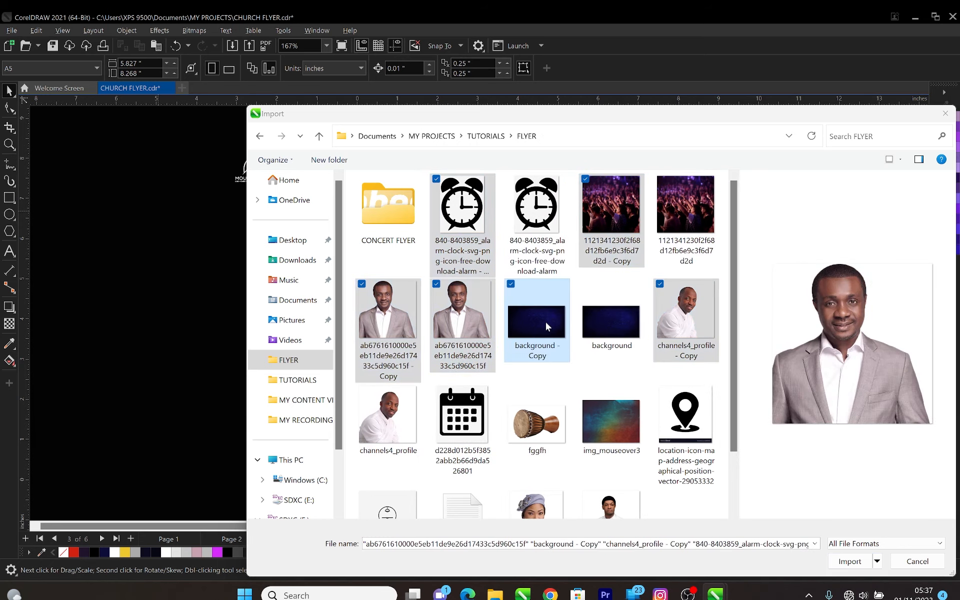
# Import all images from the FLYER folder except the minimalist furniture logo, leaving out the MOUNTAIN MOVERS text file as well
pyautogui.click(467, 225)
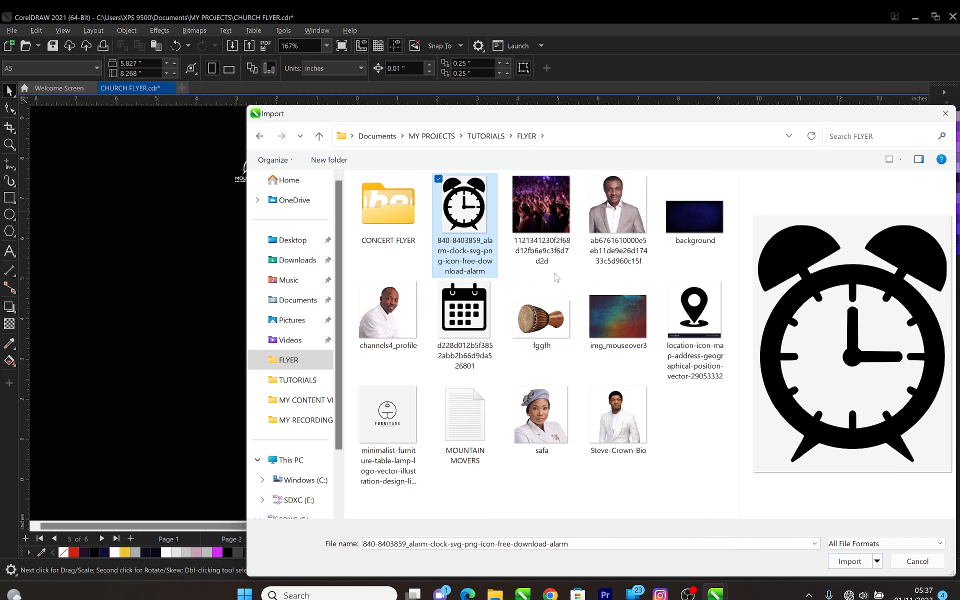
pyautogui.keyDown('shift'); pyautogui.click(679, 320); pyautogui.keyUp('shift')
pyautogui.keyDown('ctrl'); pyautogui.click(539, 420); pyautogui.keyUp('ctrl')
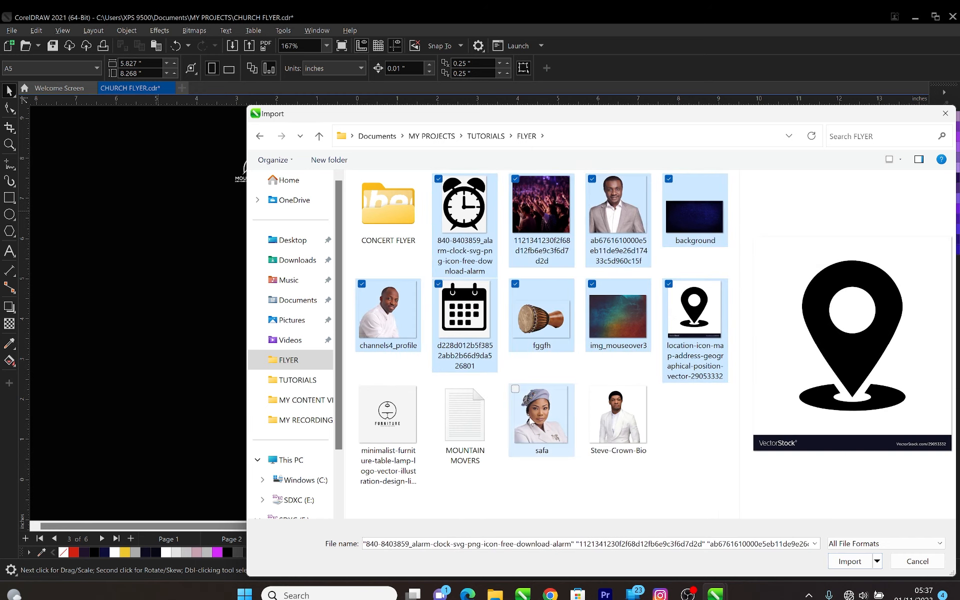
pyautogui.keyDown('ctrl'); pyautogui.click(619, 418); pyautogui.keyUp('ctrl')
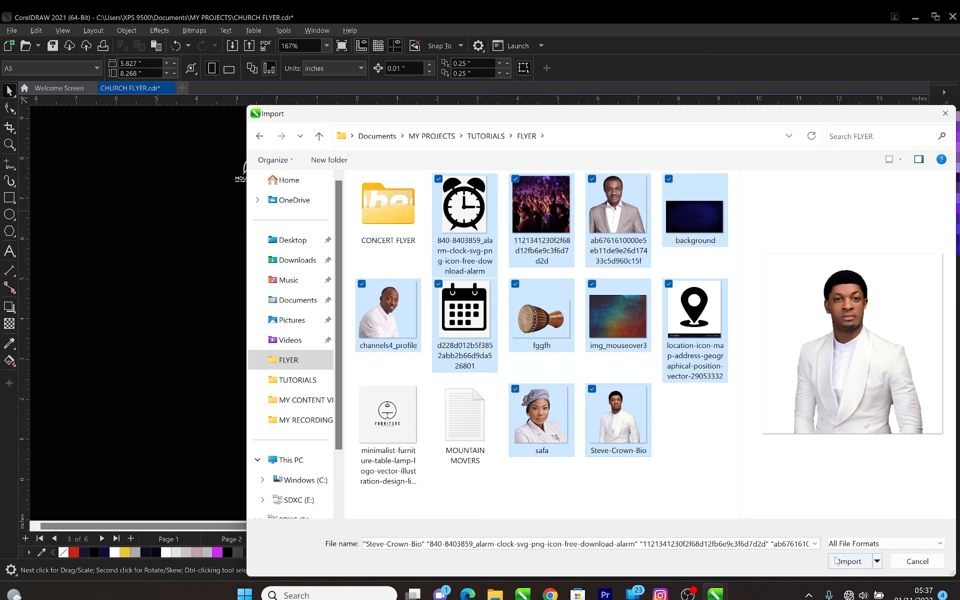
pyautogui.click(849, 561)
# Place the alarm clock, crowd, grey-suit portrait, blue background and channels4_profile images in two rows left of the page
pyautogui.moveTo(106, 232); pyautogui.dragTo(185, 276)
pyautogui.moveTo(164, 234); pyautogui.dragTo(210, 279)
pyautogui.moveTo(222, 233); pyautogui.dragTo(281, 291)
pyautogui.moveTo(108, 318); pyautogui.dragTo(201, 371)
pyautogui.moveTo(238, 329); pyautogui.dragTo(322, 378)
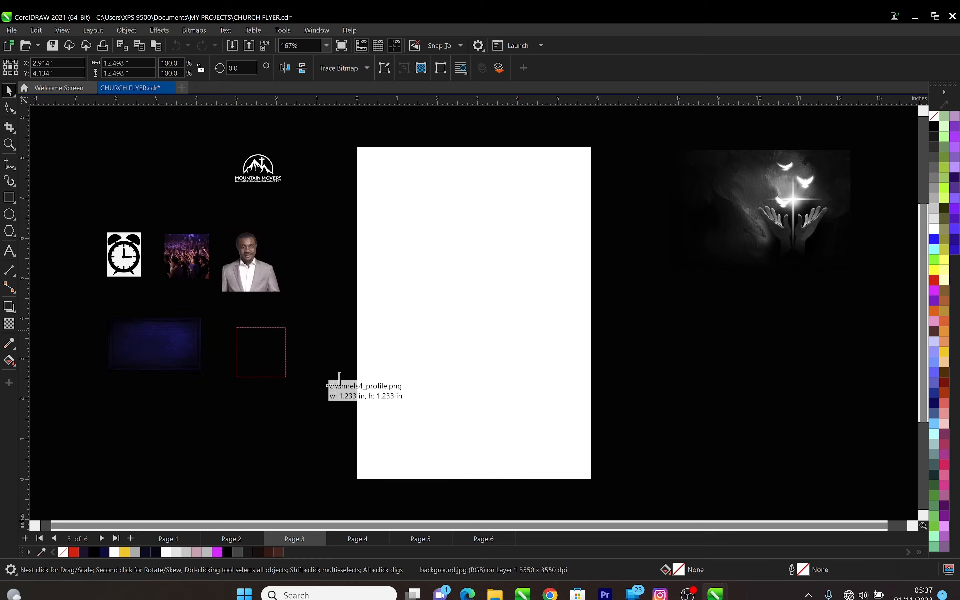
# Place the calendar, drum, img_mouseover3 texture, location icon and the two remaining portraits in the empty area right of the page
pyautogui.moveTo(643, 357); pyautogui.dragTo(765, 427)
pyautogui.moveTo(724, 347); pyautogui.dragTo(828, 424)
pyautogui.moveTo(629, 283); pyautogui.dragTo(688, 326)
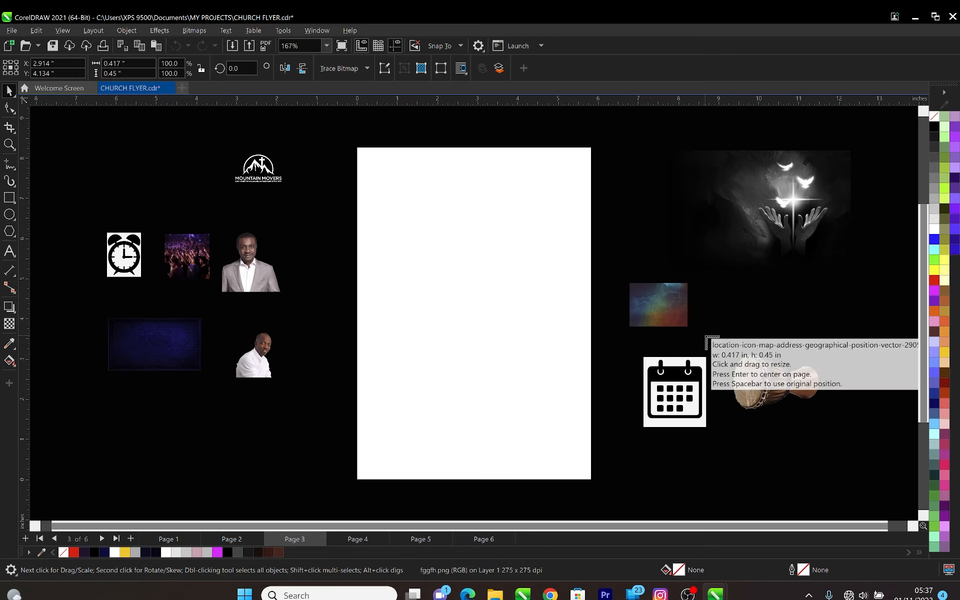
pyautogui.moveTo(722, 276); pyautogui.dragTo(775, 331)
pyautogui.moveTo(612, 190); pyautogui.dragTo(653, 232)
pyautogui.moveTo(801, 282); pyautogui.dragTo(866, 348)
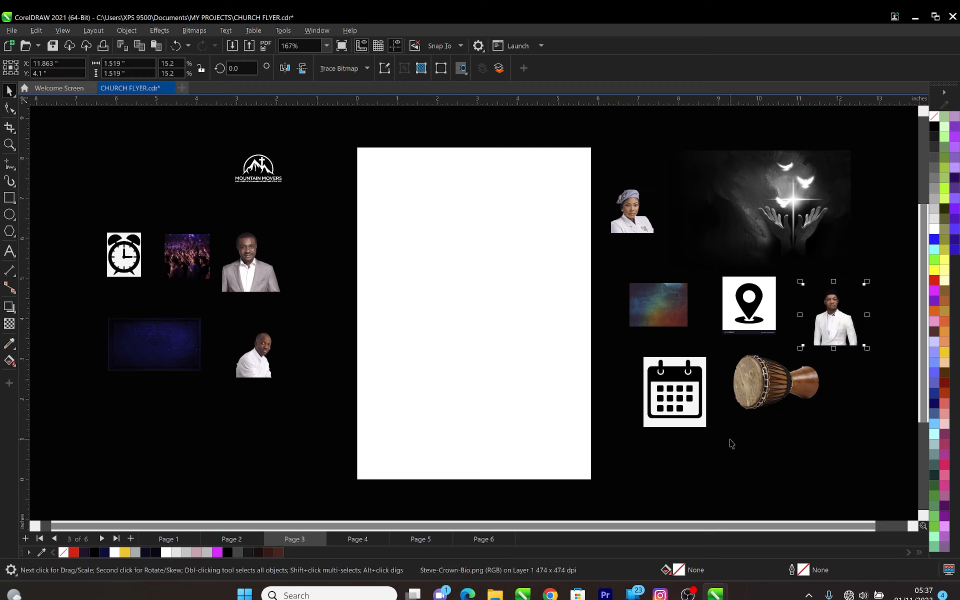
pyautogui.click(753, 447)
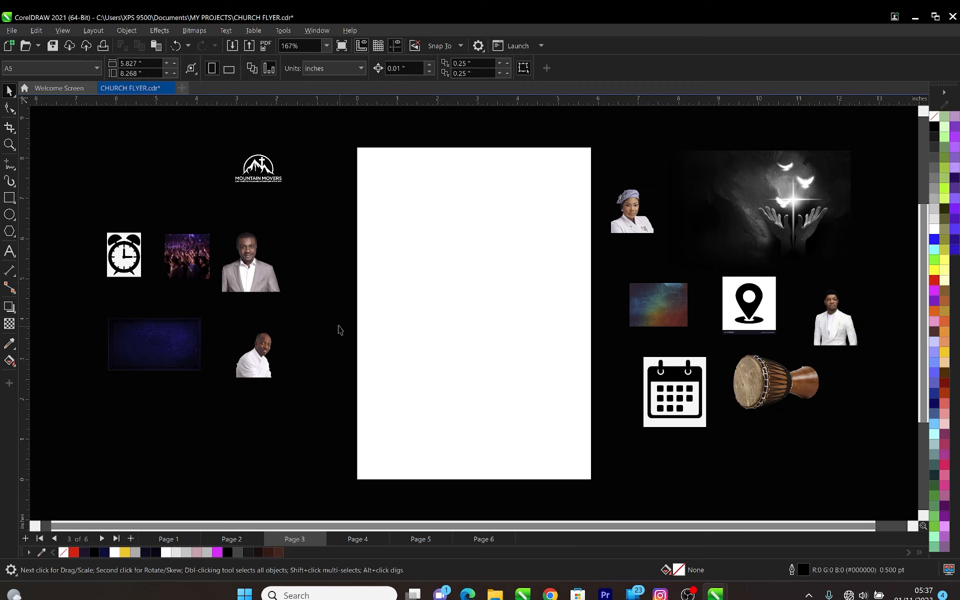
# Switch to File Explorer, open the MOUNTAIN MOVERS text file from the FLYER folder, review the flyer text and return to CorelDRAW
pyautogui.click(493, 594)
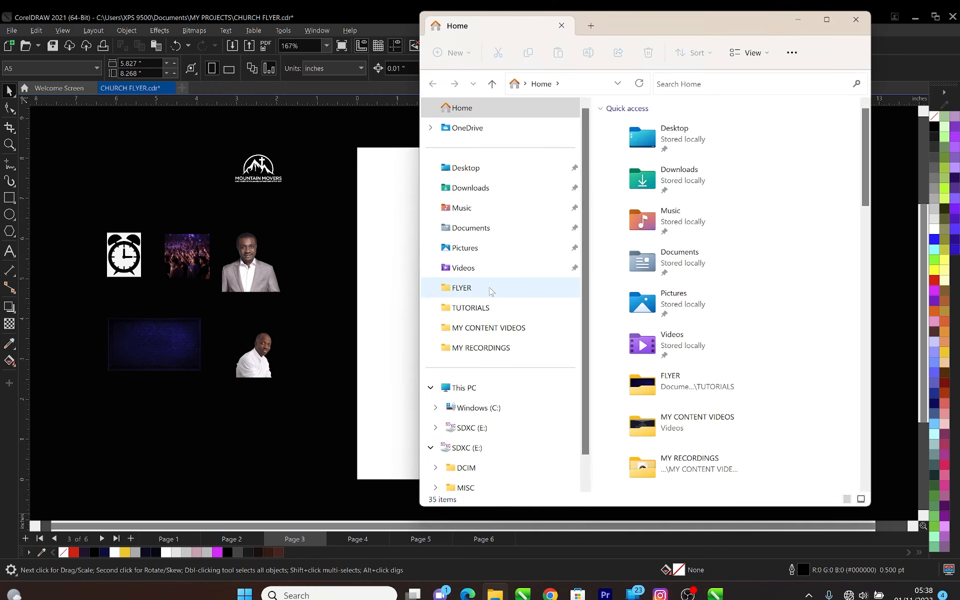
pyautogui.click(488, 289)
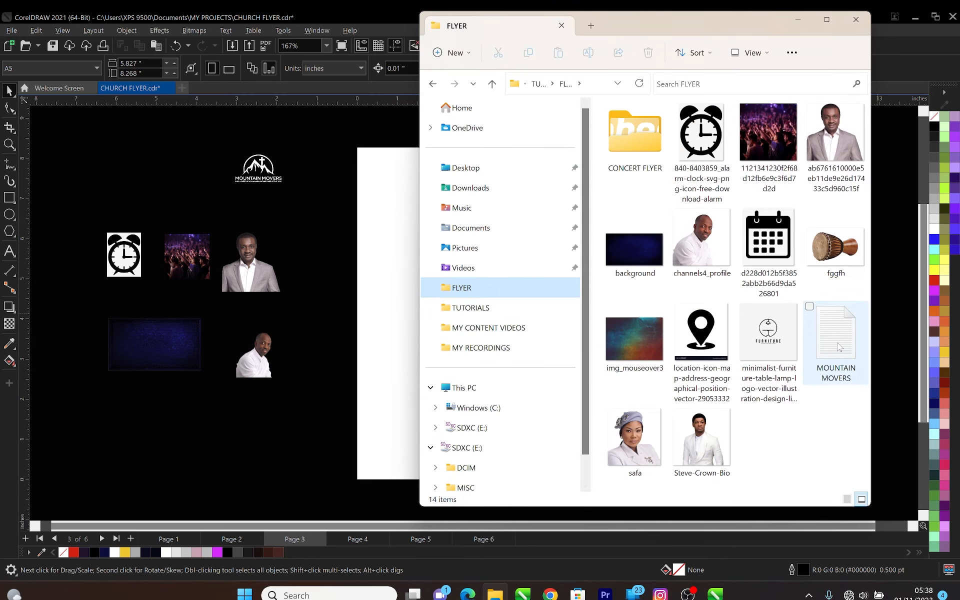
pyautogui.doubleClick(840, 347)
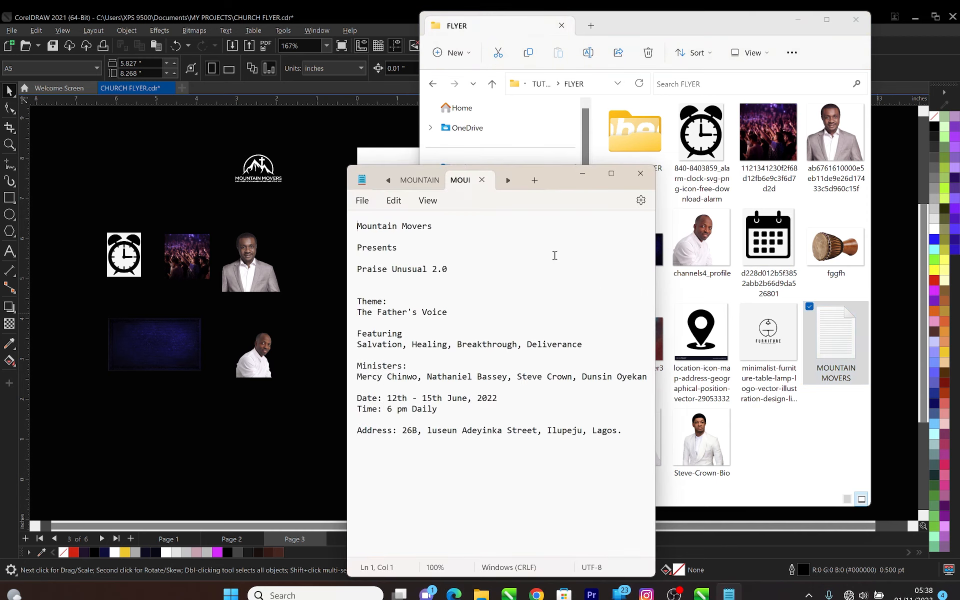
pyautogui.click(798, 19)
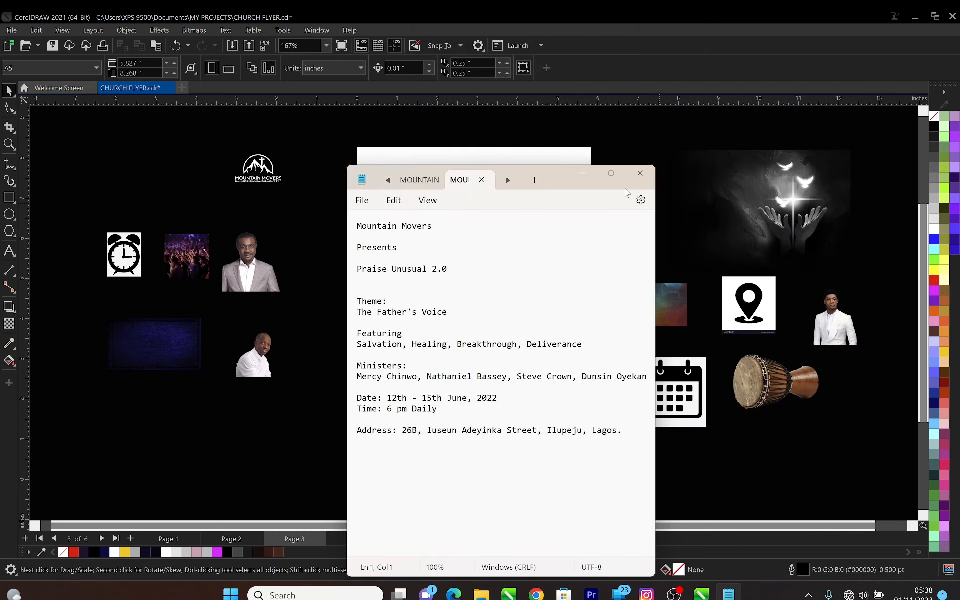
pyautogui.moveTo(559, 182); pyautogui.dragTo(536, 179)
pyautogui.click(561, 170)
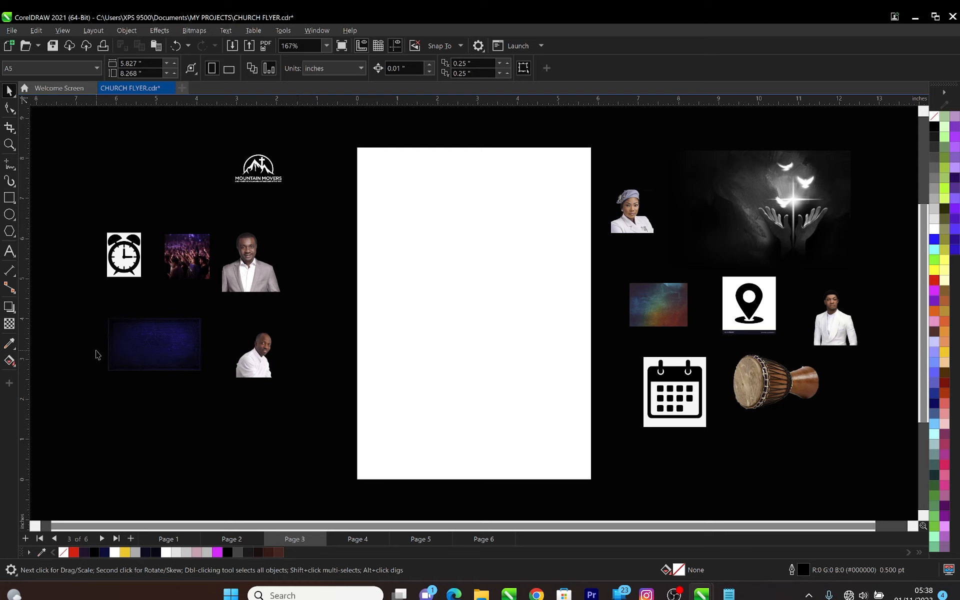
# Enlarge the blue background image proportionally to about 16.13 by 9.09 inches and centre it over the flyer page
pyautogui.click(112, 344)
pyautogui.moveTo(203, 375); pyautogui.dragTo(353, 449)
pyautogui.moveTo(230, 413); pyautogui.dragTo(471, 309)
pyautogui.moveTo(581, 343); pyautogui.dragTo(789, 454)
pyautogui.moveTo(445, 232); pyautogui.dragTo(474, 265)
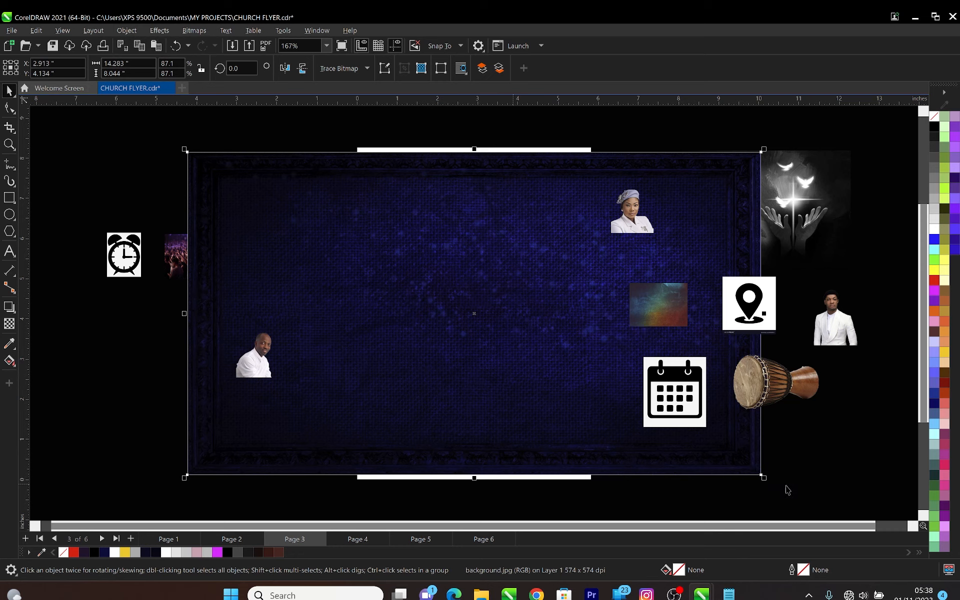
pyautogui.moveTo(763, 477); pyautogui.dragTo(401, 264)
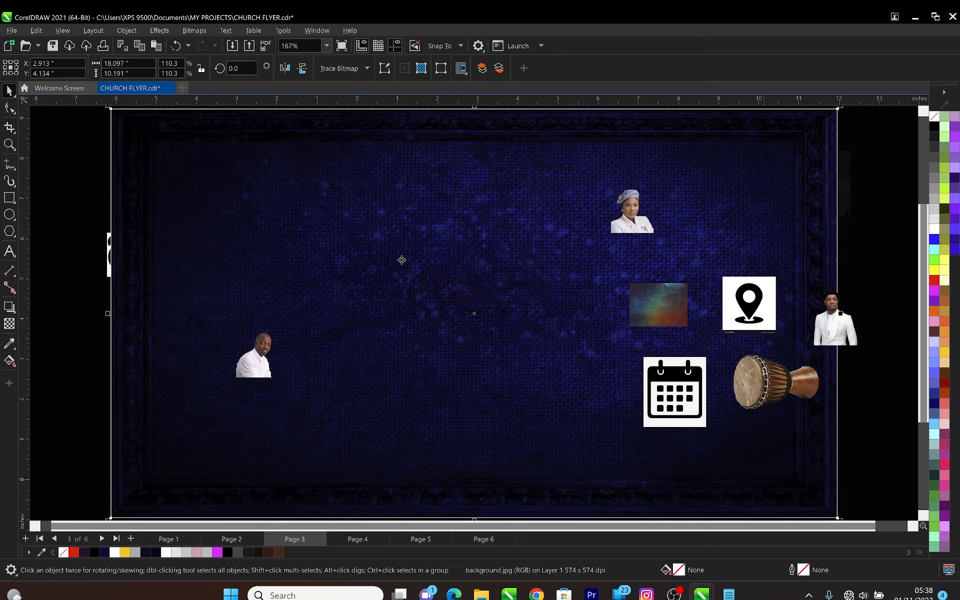
pyautogui.scroll(-2, 402, 263)
pyautogui.press('F6')
pyautogui.press('space')
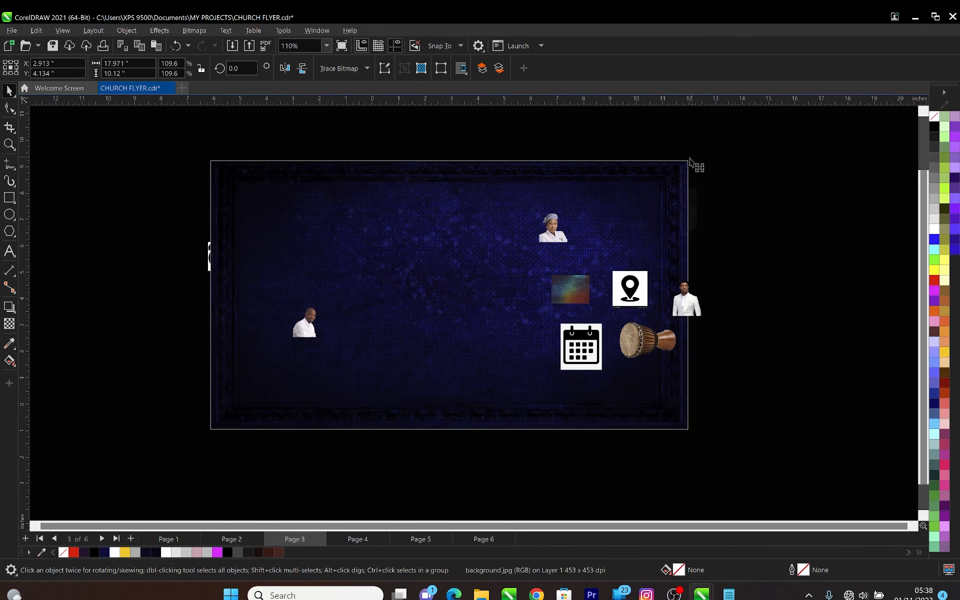
pyautogui.moveTo(691, 158); pyautogui.dragTo(665, 174)
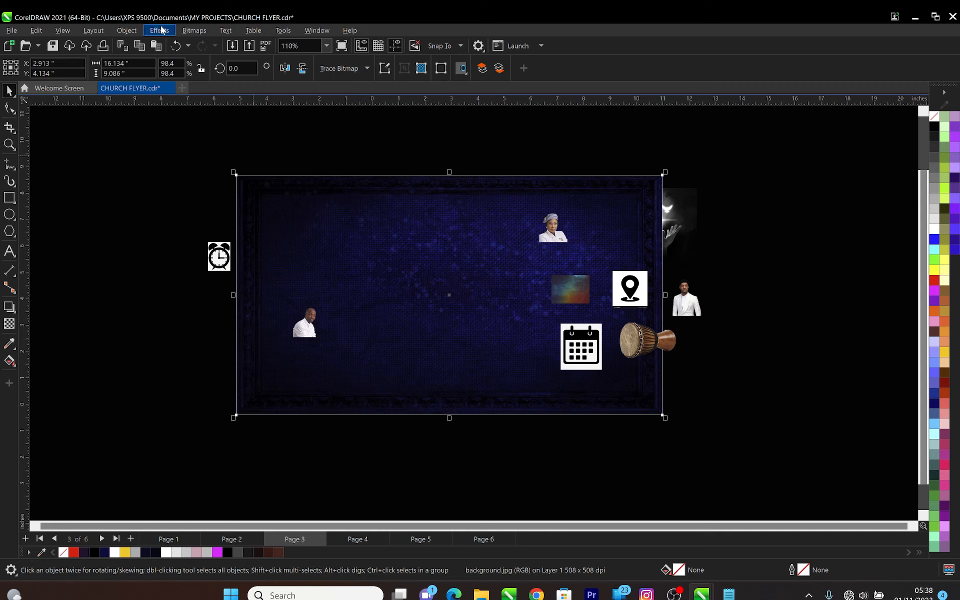
# Convert the enlarged blue background to a 500 dpi RGB bitmap with anti-aliasing and a transparent background
pyautogui.click(189, 31)
pyautogui.click(289, 103)
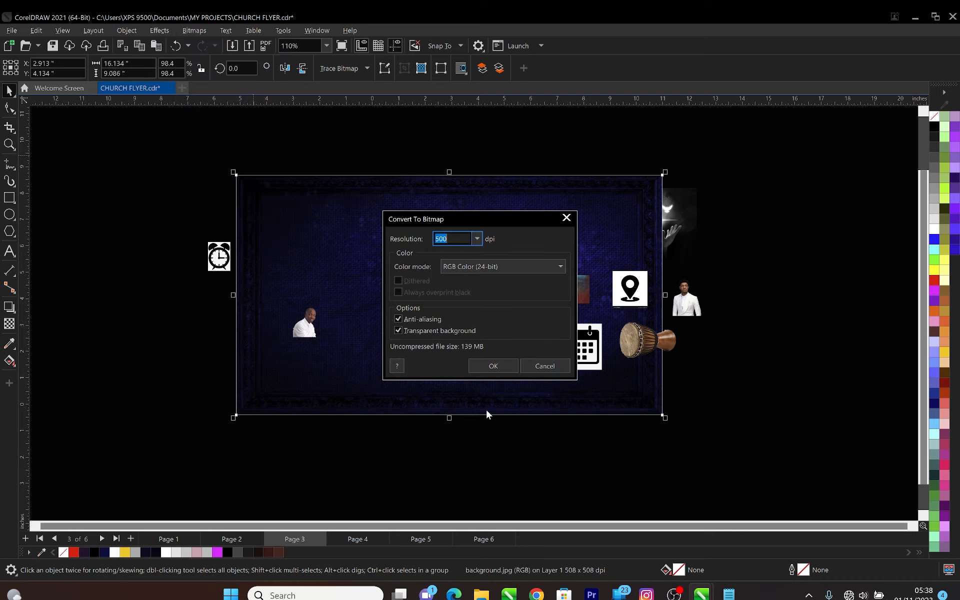
pyautogui.click(489, 367)
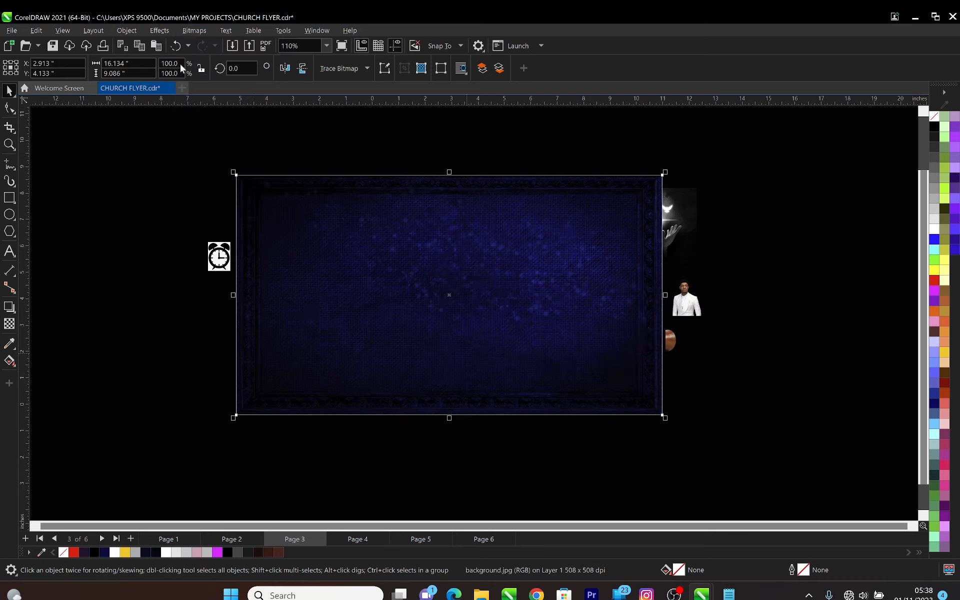
# Apply a Gaussian Blur with a 250-pixel radius to the blue background and check the result over the page
pyautogui.click(163, 36)
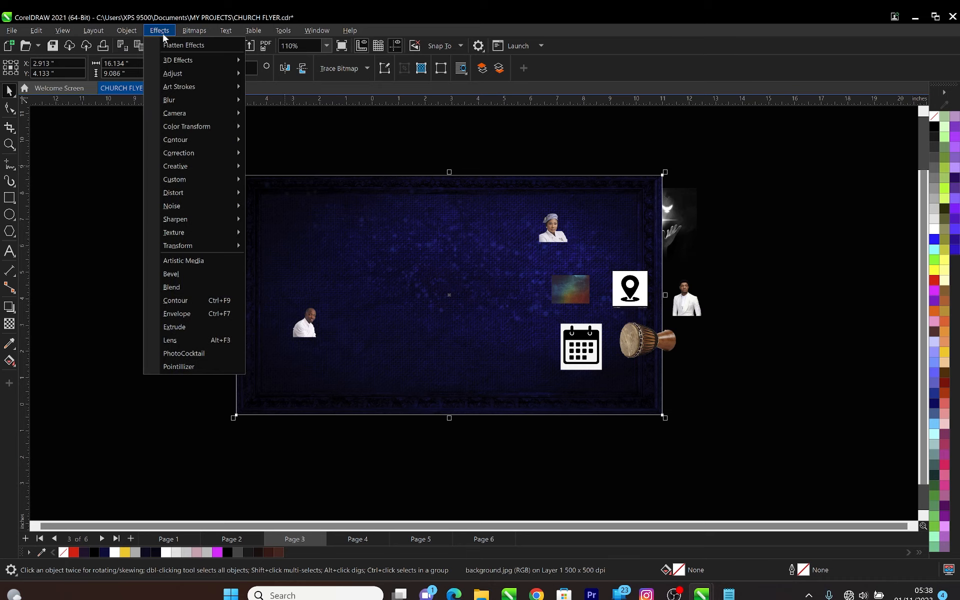
pyautogui.moveTo(210, 100)
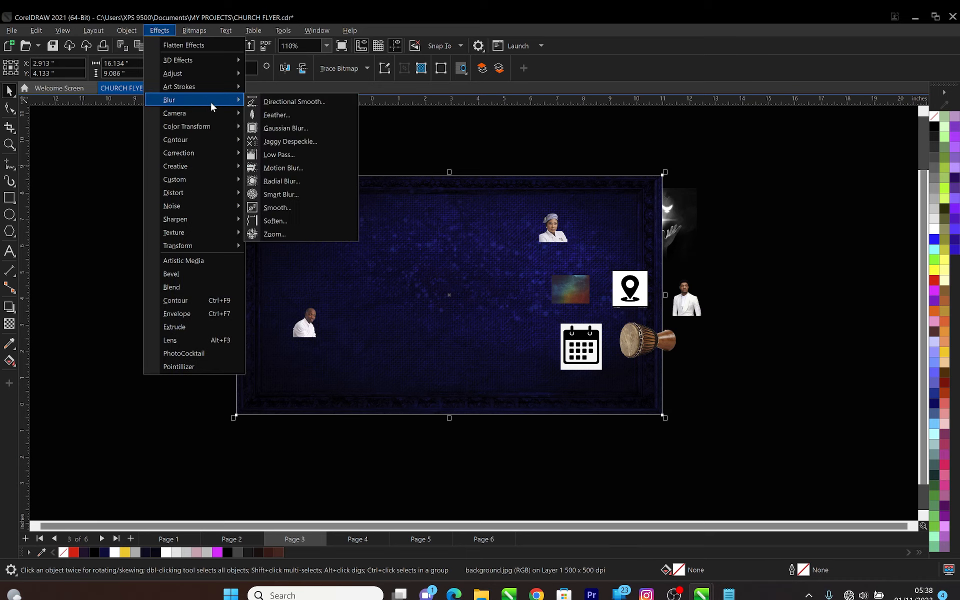
pyautogui.click(299, 128)
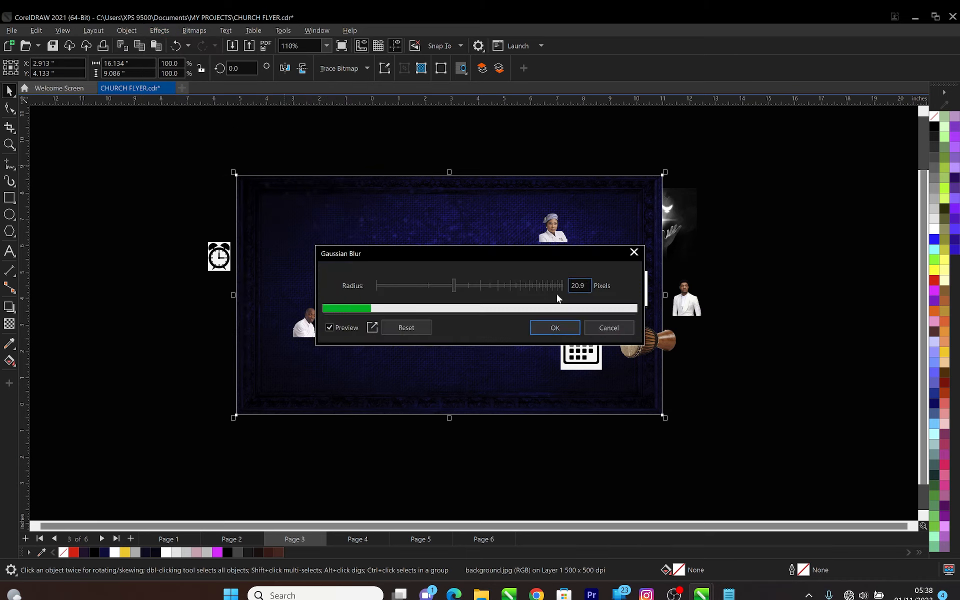
pyautogui.moveTo(454, 286); pyautogui.dragTo(583, 291)
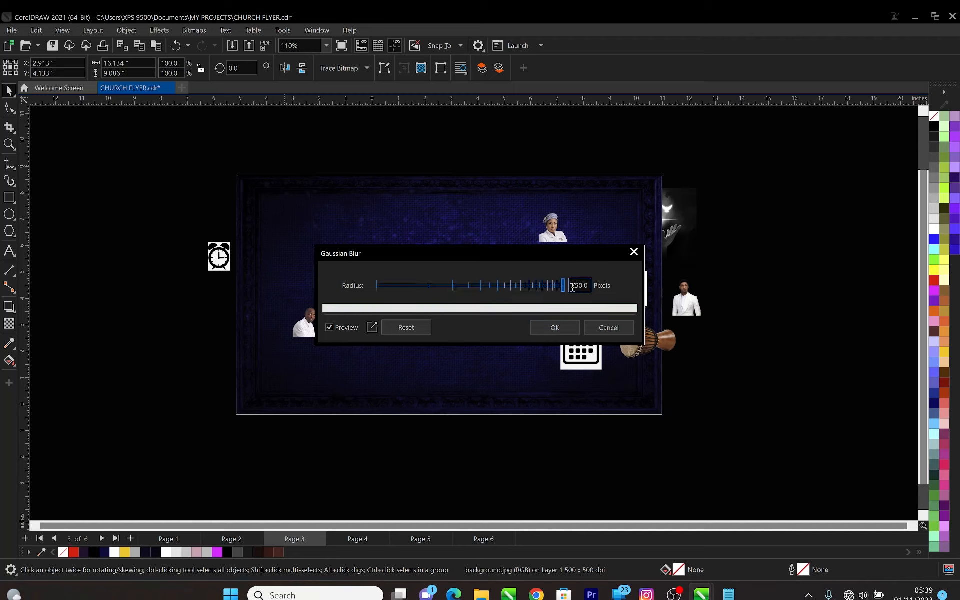
pyautogui.click(553, 328)
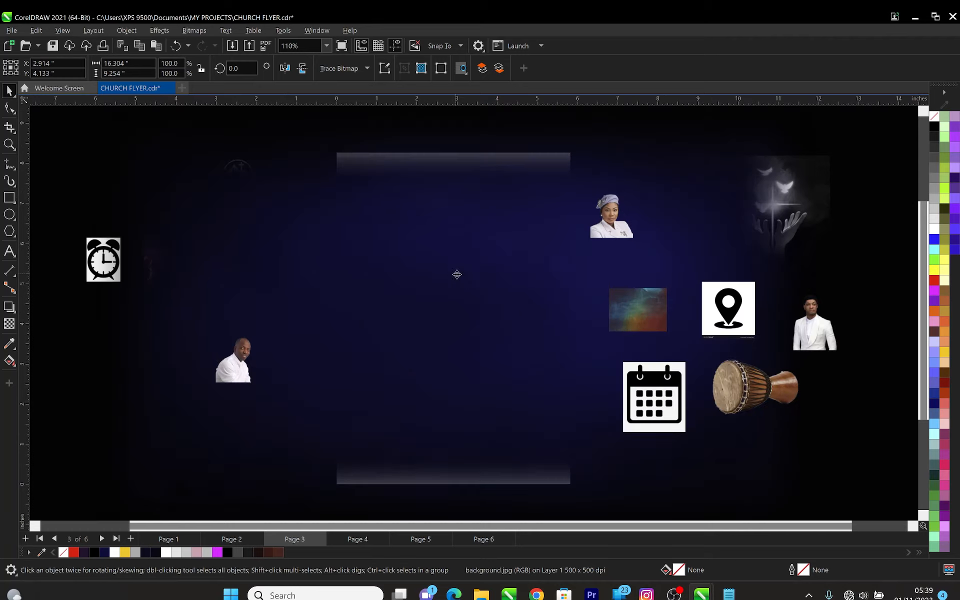
pyautogui.scroll(2, 455, 294)
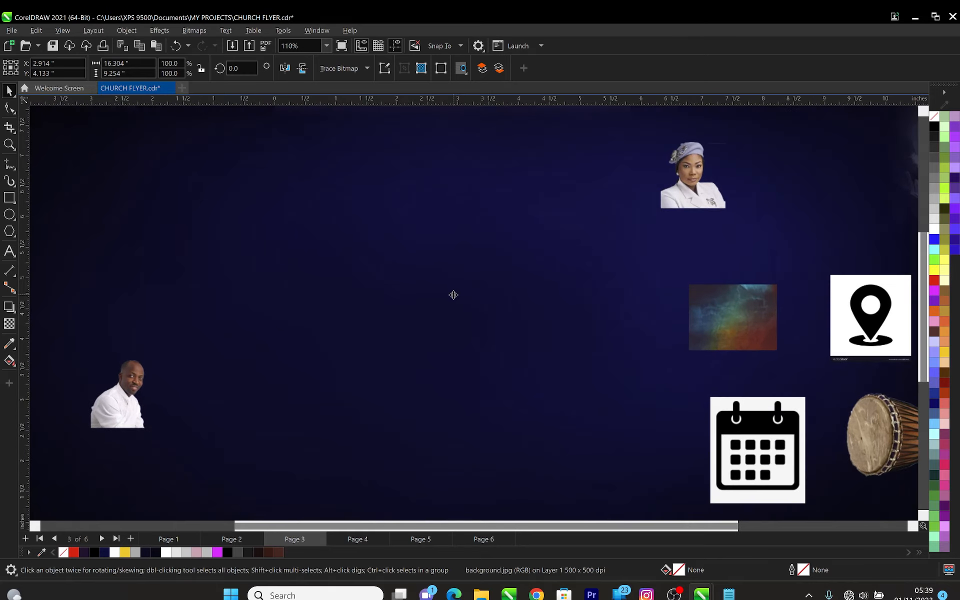
pyautogui.scroll(-2, 452, 294)
pyautogui.scroll(2, 450, 286)
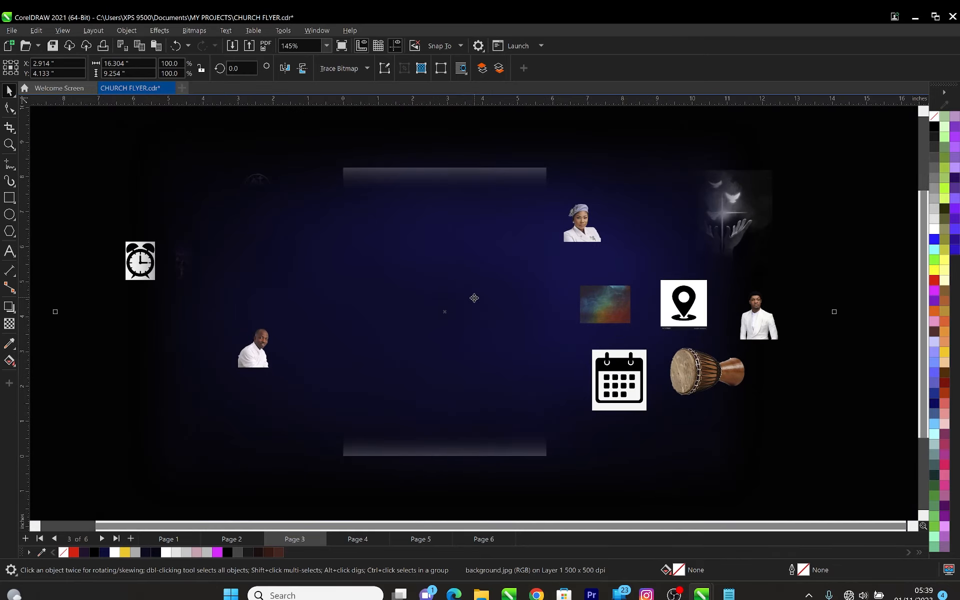
# Cut the blurred blue background and paste it inside the page-sized rectangle, made into an empty PowerClip frame
pyautogui.press('Delete')
pyautogui.rightClick(423, 222)
pyautogui.moveTo(475, 358)
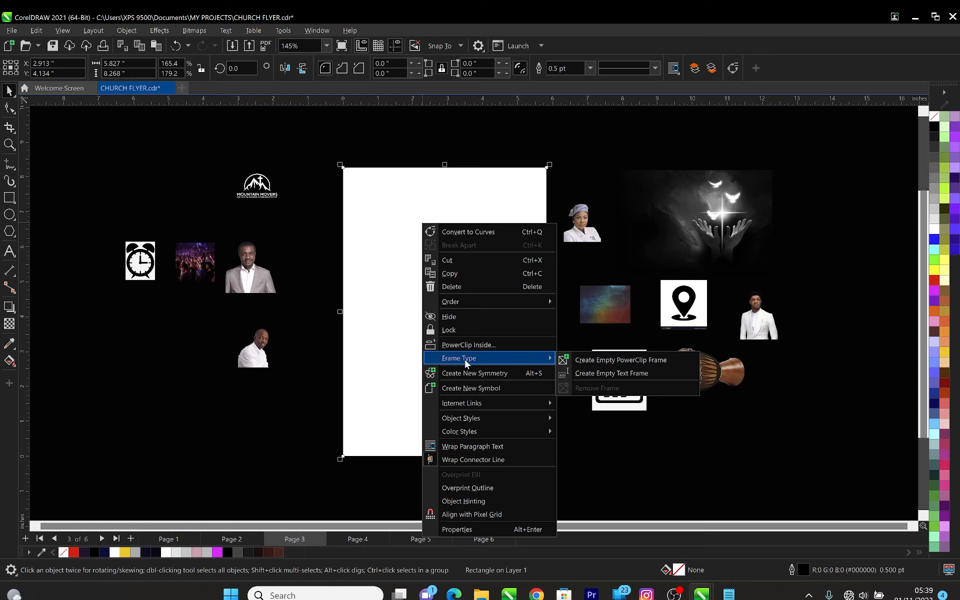
pyautogui.click(620, 360)
pyautogui.keyDown('ctrl'); pyautogui.click(463, 293); pyautogui.keyUp('ctrl')
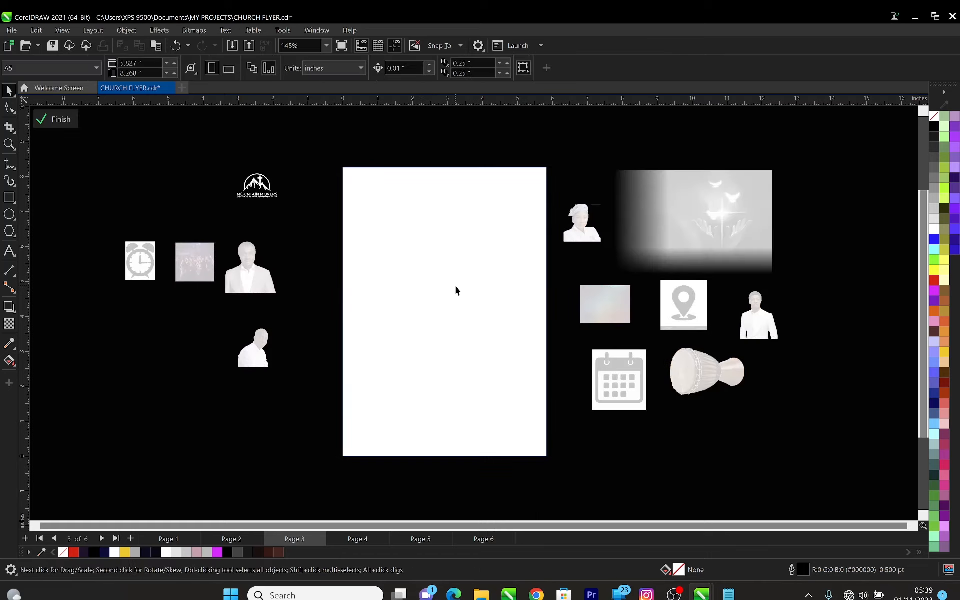
pyautogui.hotkey('ctrl', 'v')
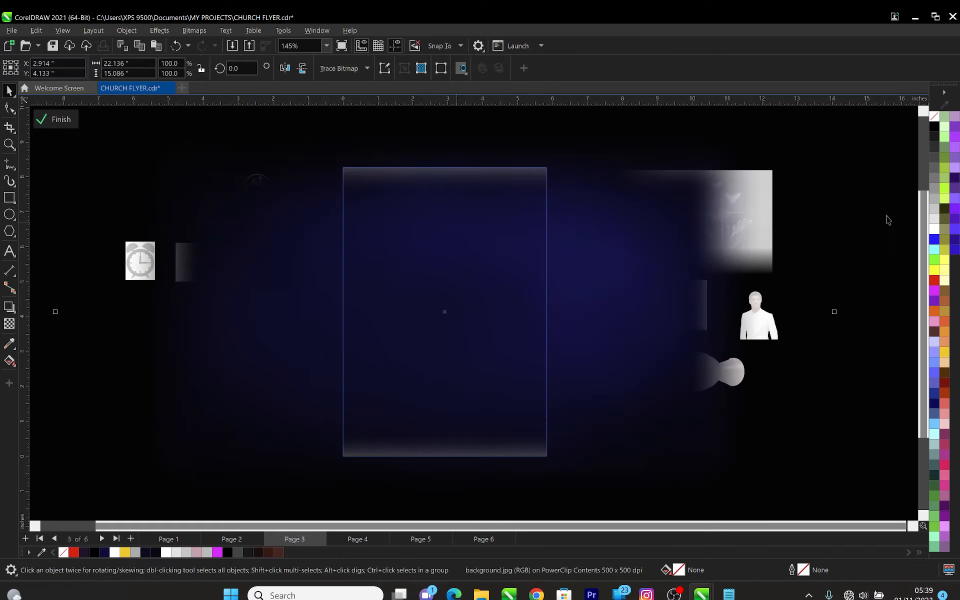
pyautogui.click(50, 120)
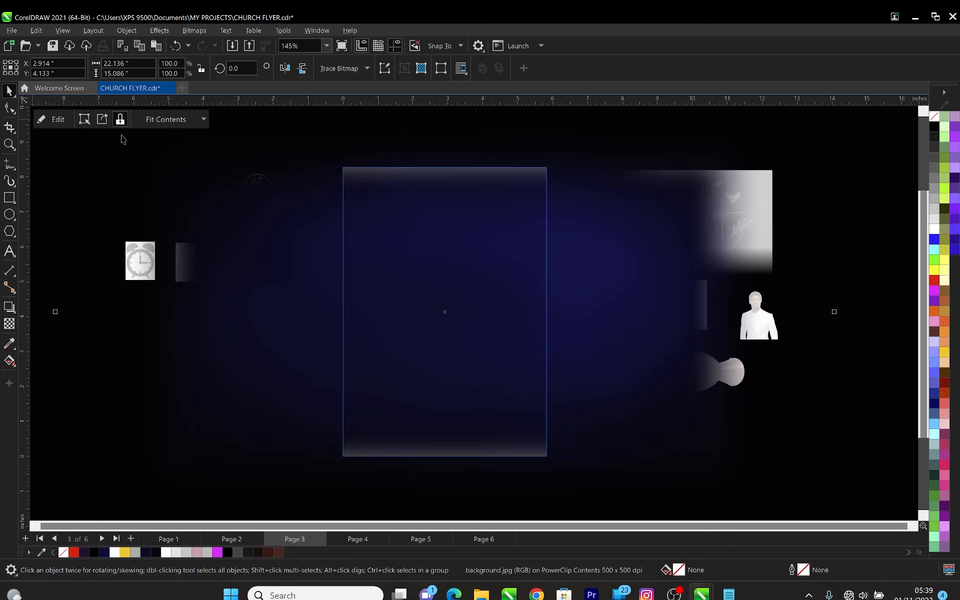
pyautogui.click(157, 185)
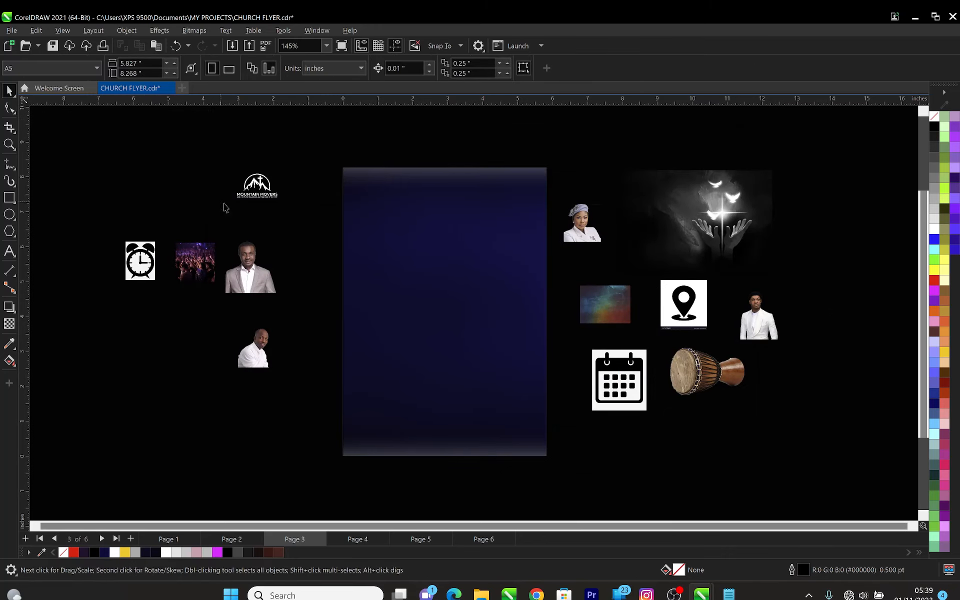
# Enlarge the img_mouseover3 texture proportionally to about 6.75 by 5.06 inches and place it over the upper part of the flyer
pyautogui.click(606, 307)
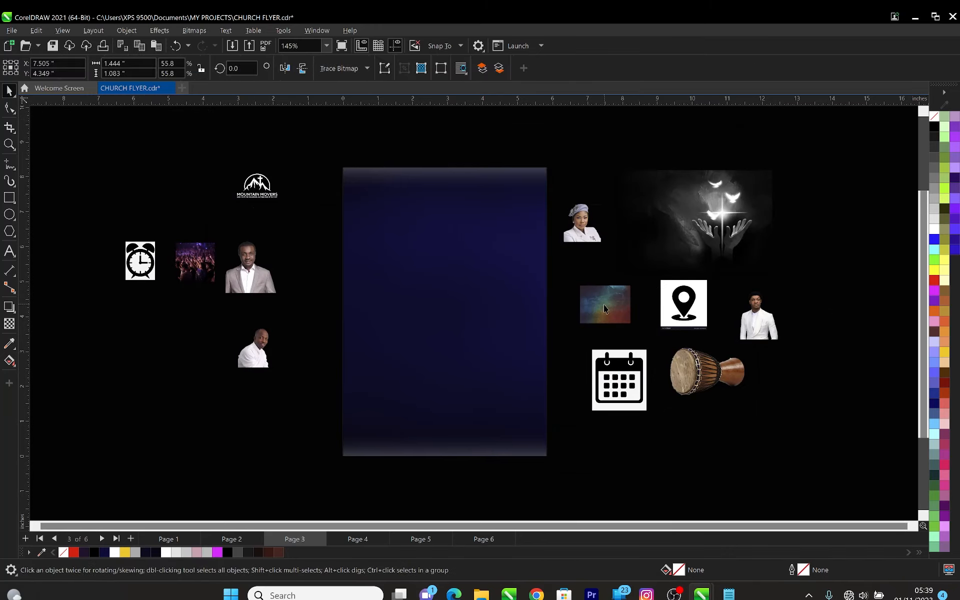
pyautogui.moveTo(580, 286); pyautogui.dragTo(345, 143)
pyautogui.click(600, 316)
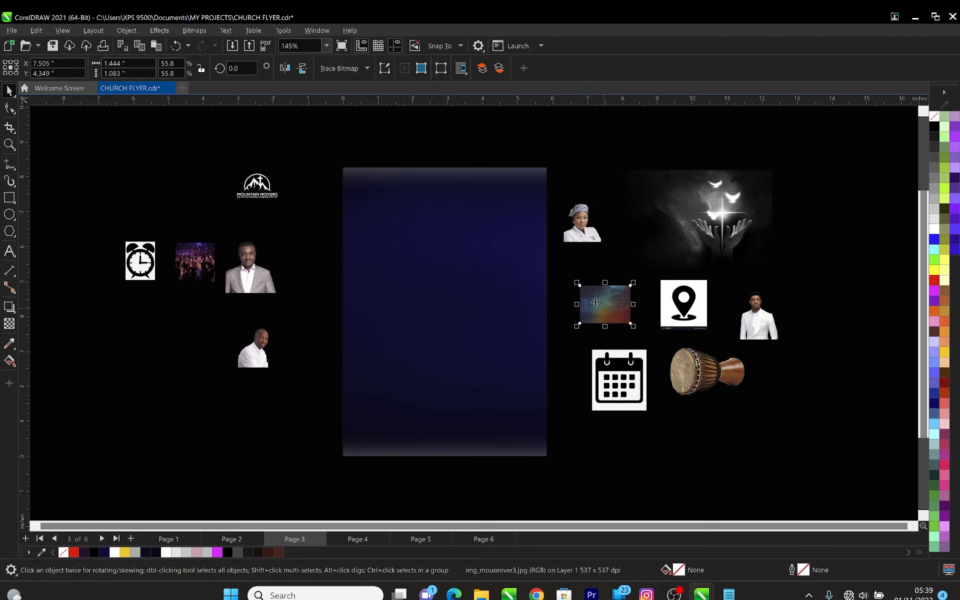
pyautogui.moveTo(579, 284); pyautogui.dragTo(410, 167)
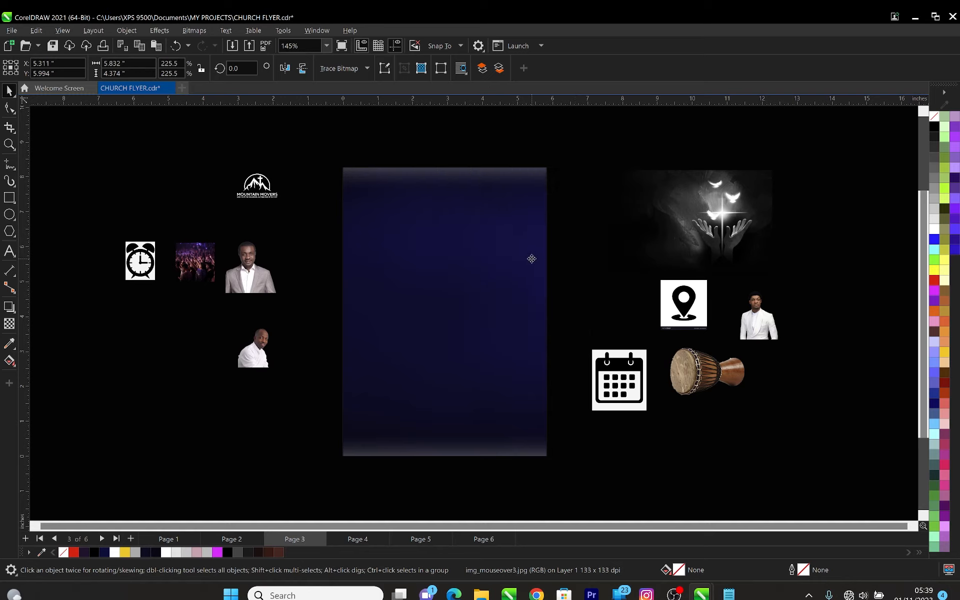
pyautogui.moveTo(550, 282); pyautogui.dragTo(457, 275)
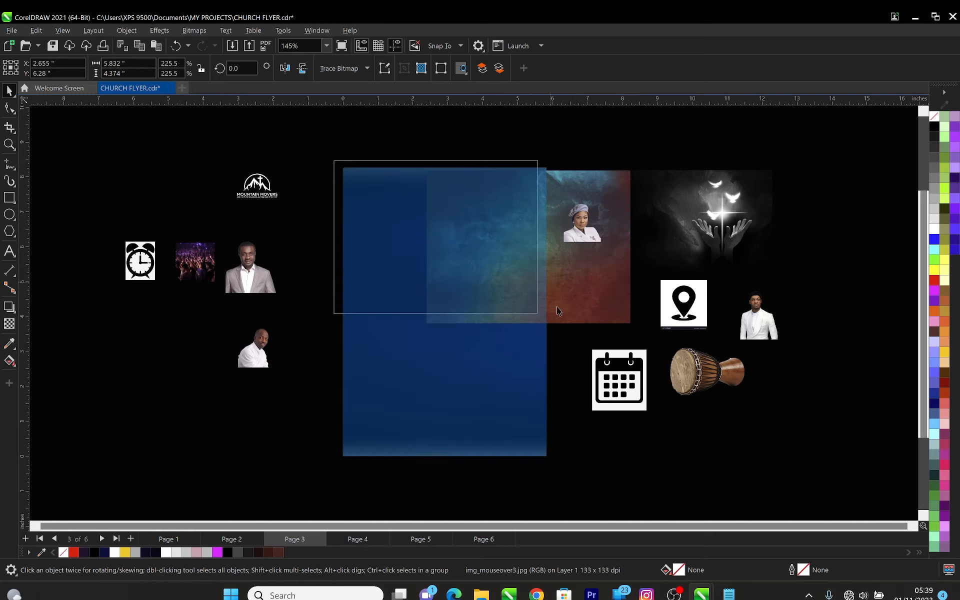
pyautogui.moveTo(549, 322); pyautogui.dragTo(571, 339)
pyautogui.moveTo(483, 222); pyautogui.dragTo(480, 232)
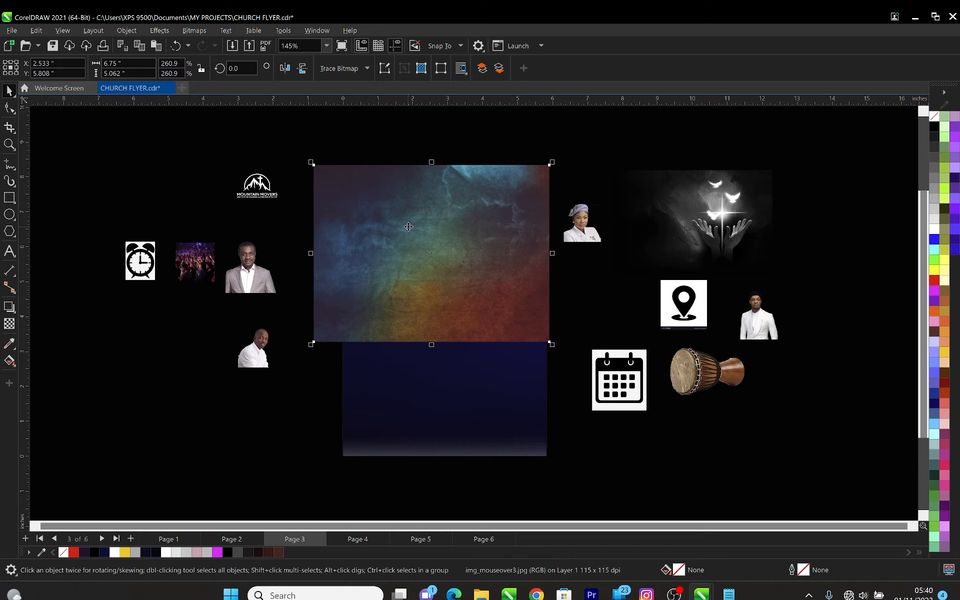
# Apply a Gaussian Blur with a 10.2-pixel radius to the img_mouseover3 texture
pyautogui.click(159, 31)
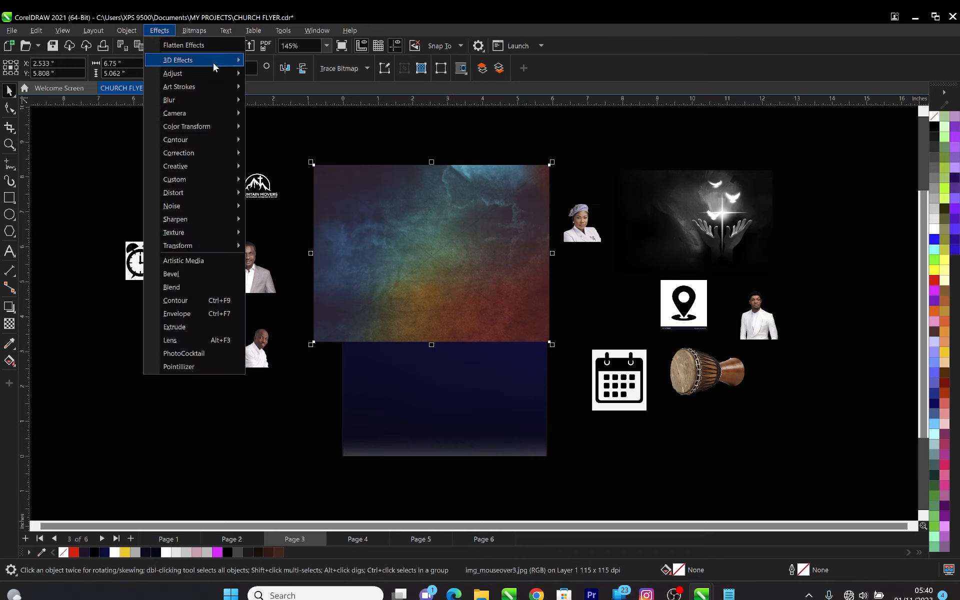
pyautogui.moveTo(182, 100)
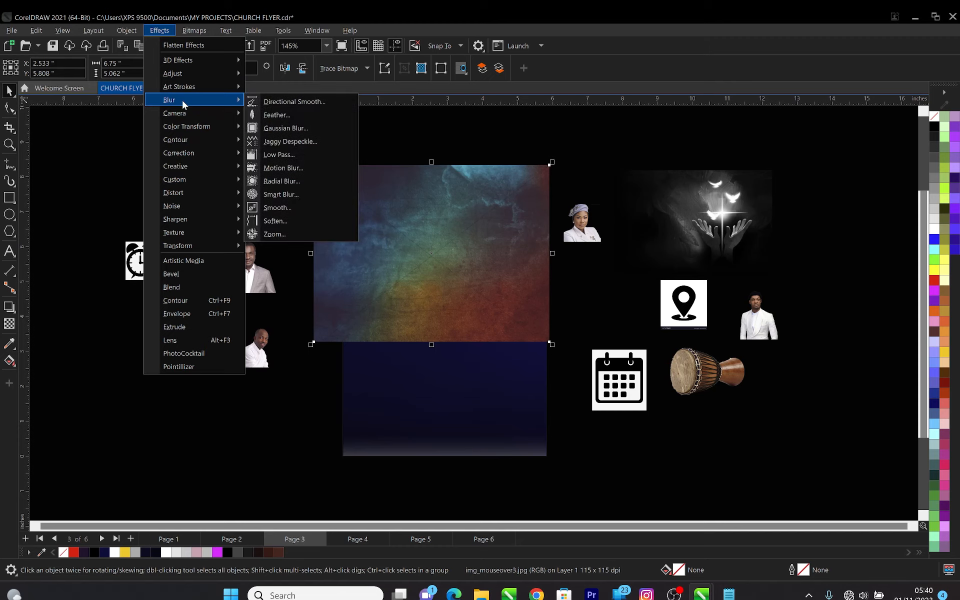
pyautogui.click(295, 131)
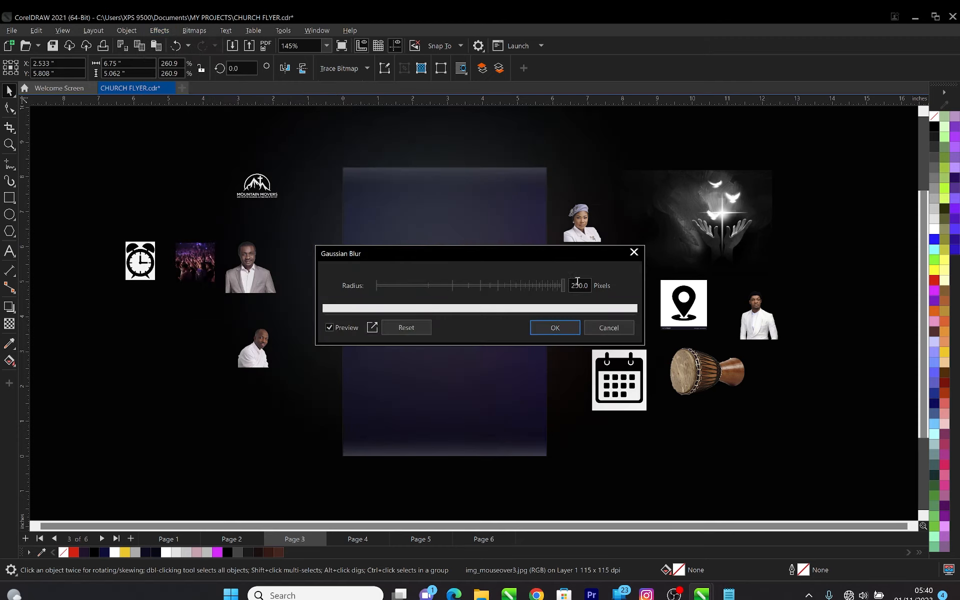
pyautogui.click(442, 288)
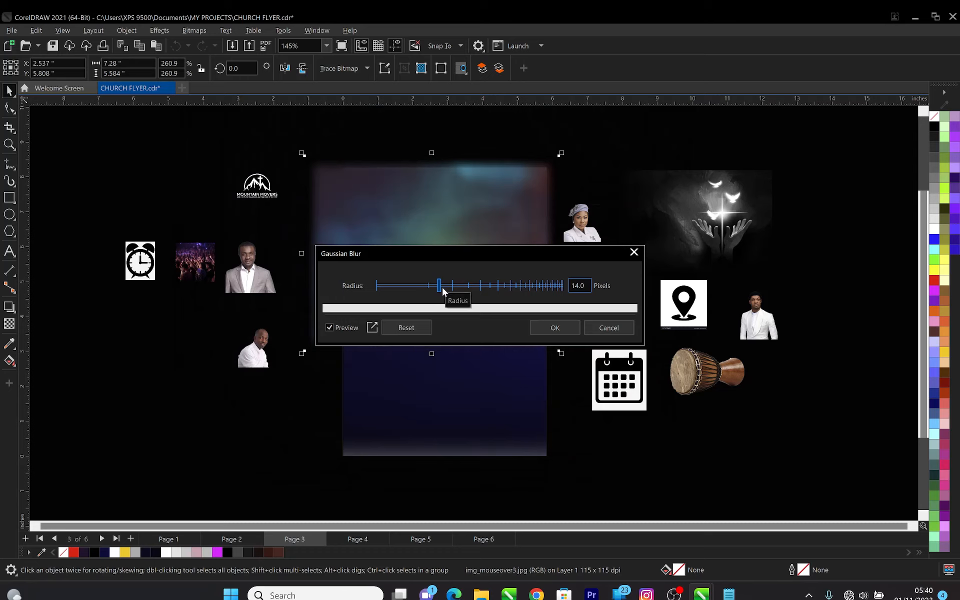
pyautogui.moveTo(443, 289); pyautogui.dragTo(427, 285)
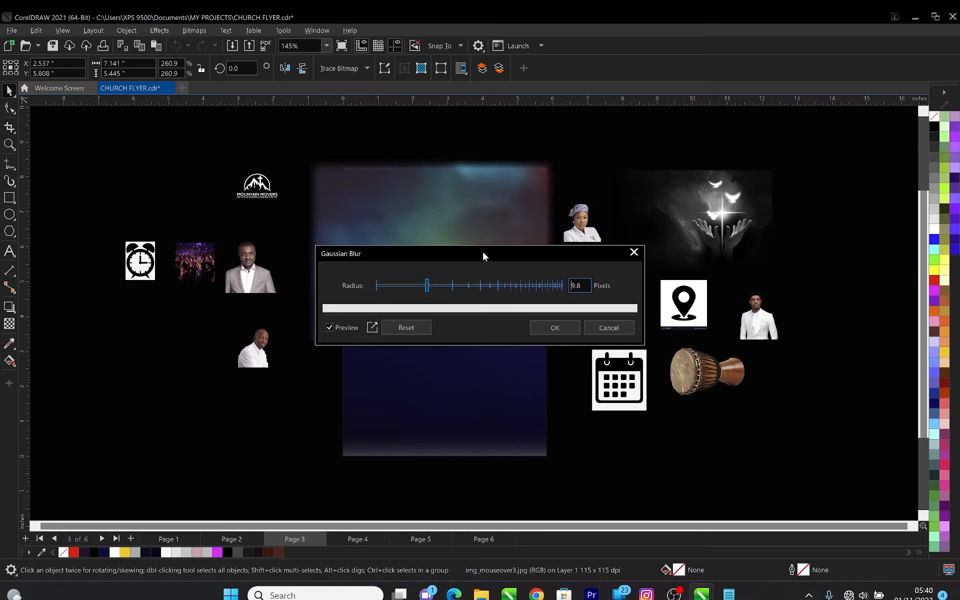
pyautogui.moveTo(482, 253); pyautogui.dragTo(300, 252)
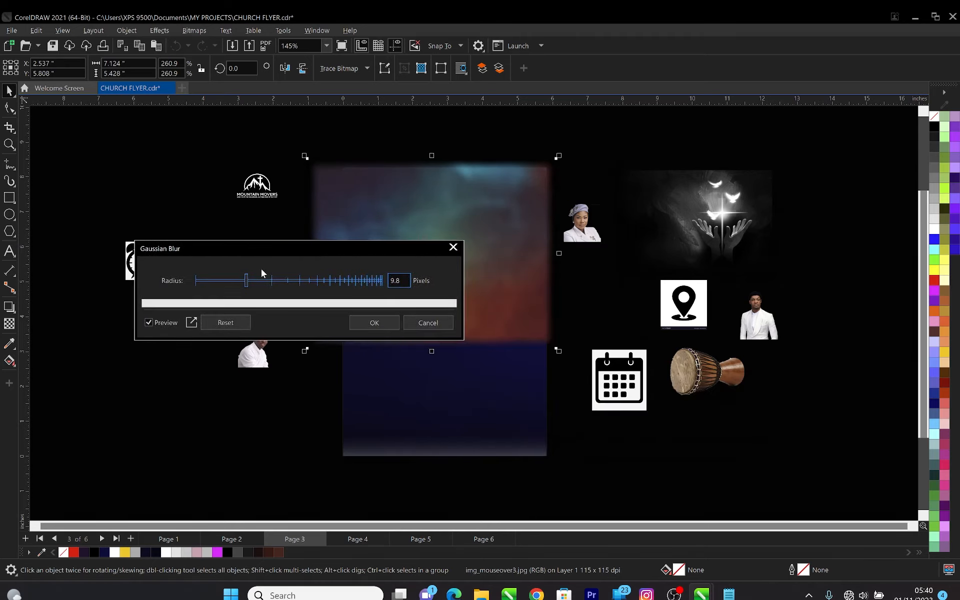
pyautogui.moveTo(247, 286); pyautogui.dragTo(248, 286)
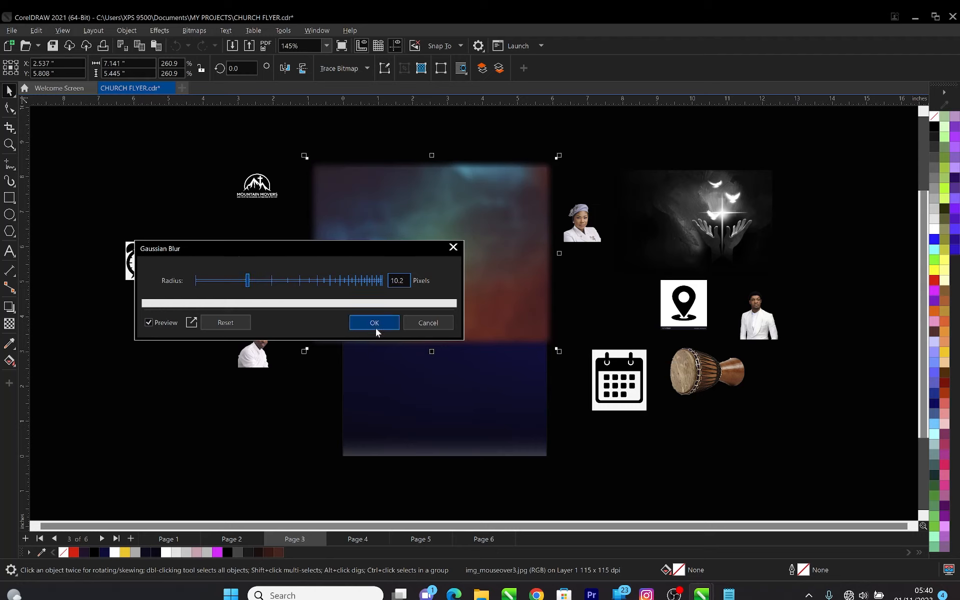
pyautogui.click(392, 325)
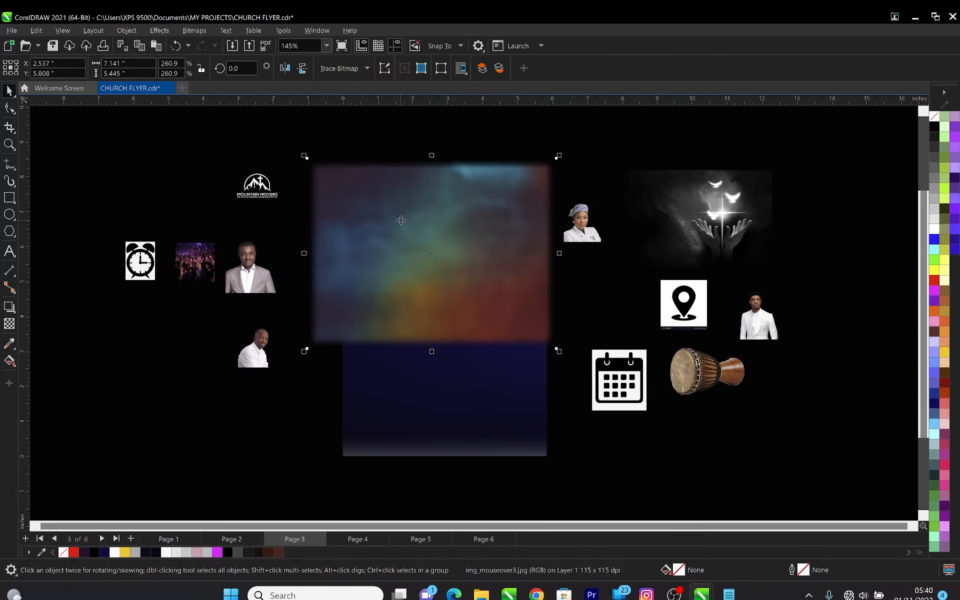
# PowerClip the blurred img_mouseover3 texture inside the page-sized flyer rectangle and deselect it
pyautogui.rightClick(401, 220)
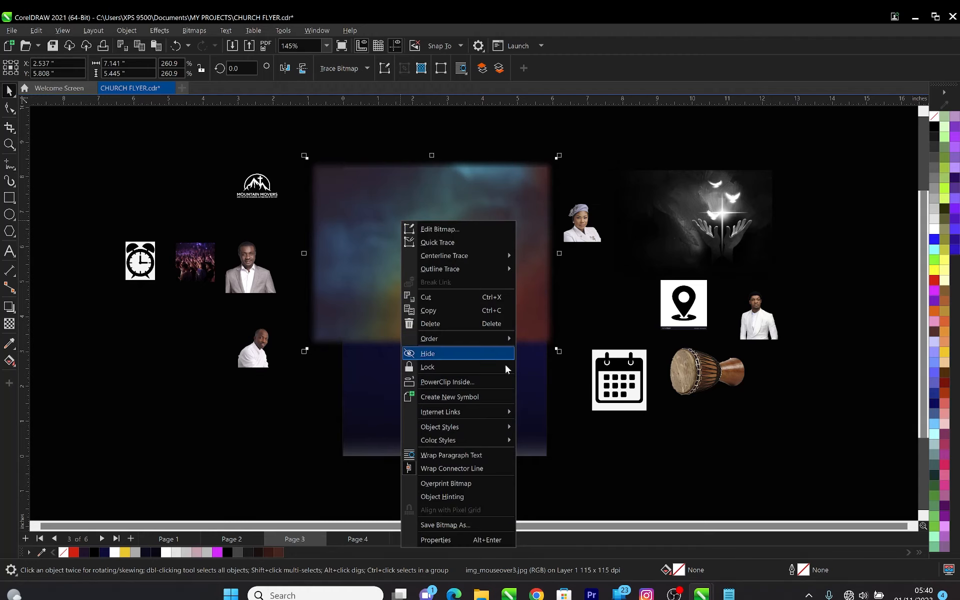
pyautogui.click(448, 381)
pyautogui.click(438, 402)
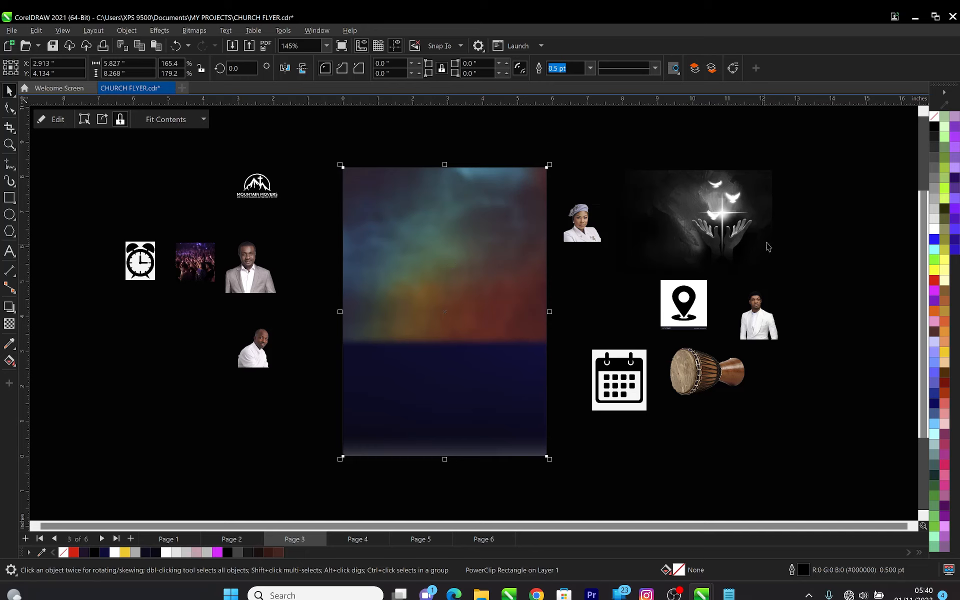
pyautogui.click(783, 235)
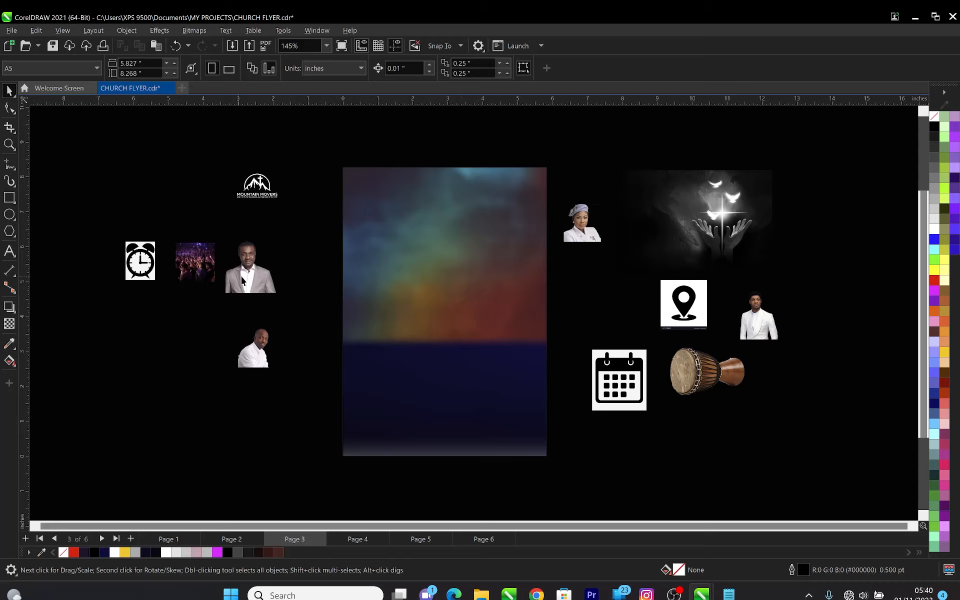
# Draw a rectangle about 5.91 by 4.02 inches over the flyer's lower part, with a dark navy #020212 fill and no outline
pyautogui.click(10, 198)
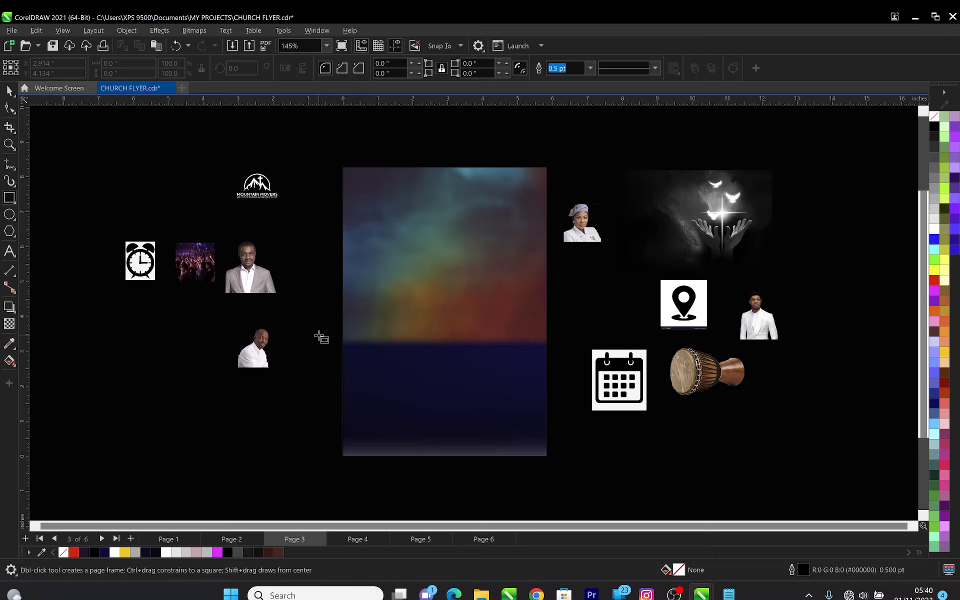
pyautogui.moveTo(319, 332); pyautogui.dragTo(563, 472)
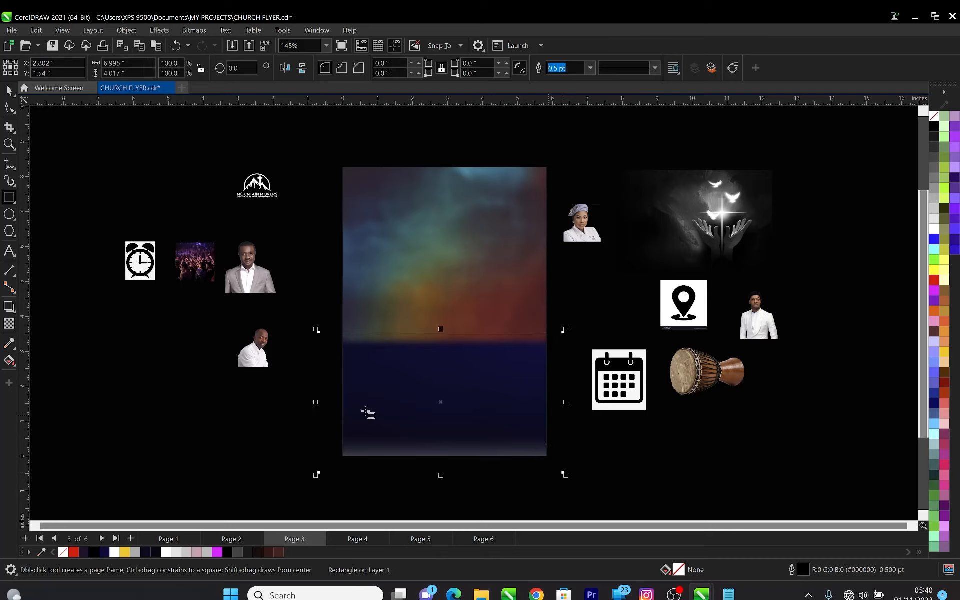
pyautogui.press('space')
pyautogui.moveTo(320, 405); pyautogui.dragTo(339, 406)
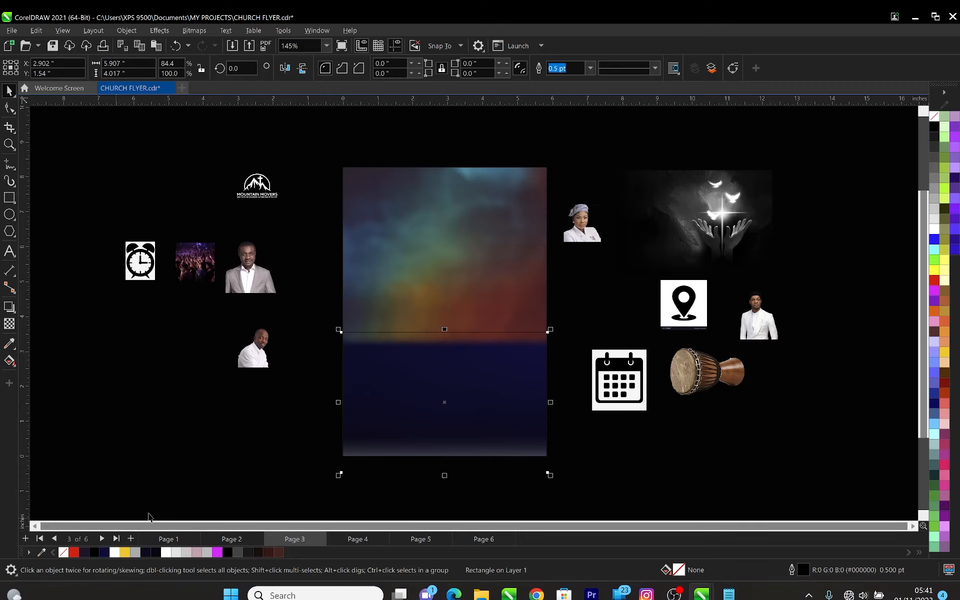
pyautogui.click(155, 552)
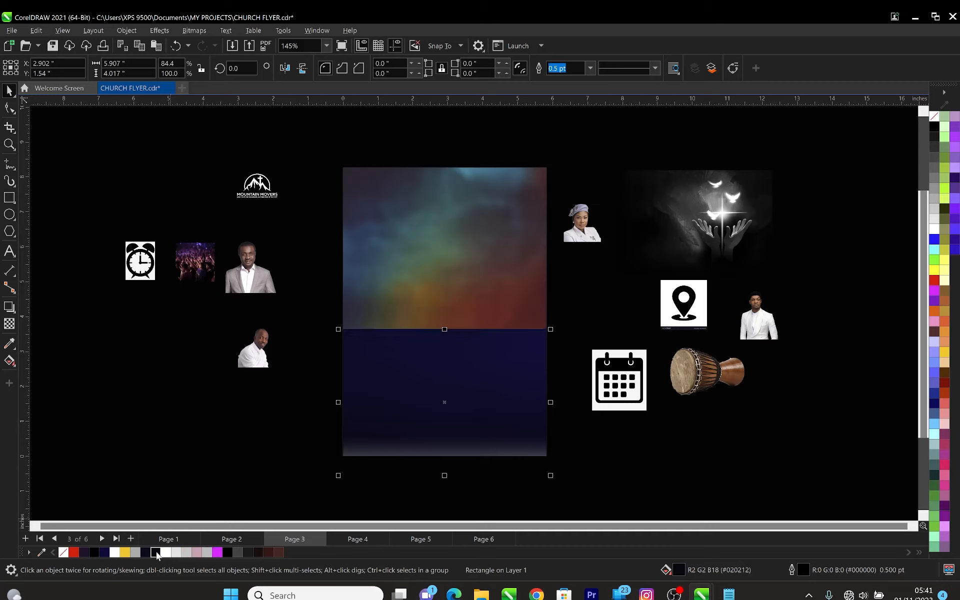
pyautogui.rightClick(64, 553)
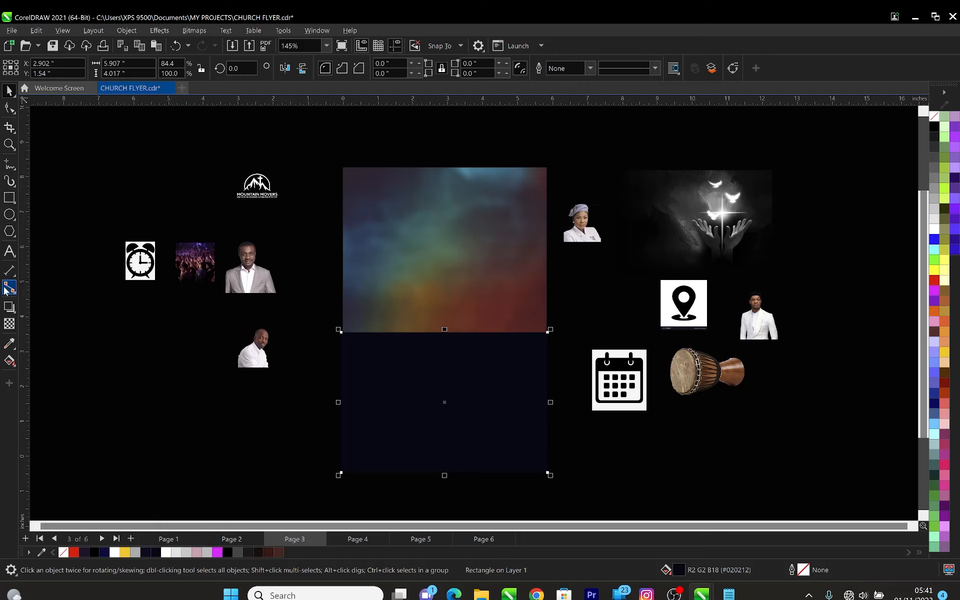
# Apply a vertical linear transparency to the dark navy rectangle, fading it out towards its upper edge, and deselect it
pyautogui.click(9, 324)
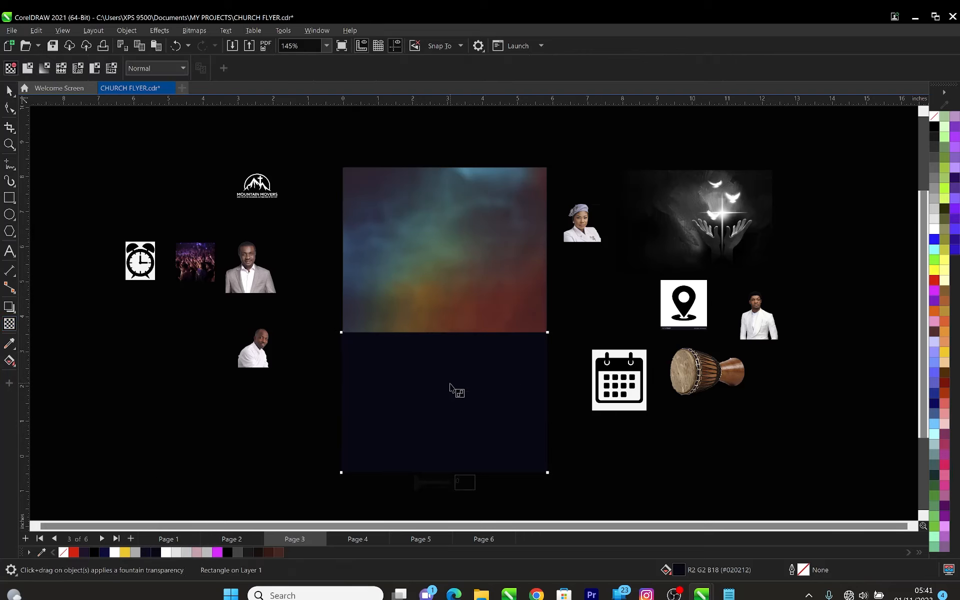
pyautogui.moveTo(446, 378); pyautogui.dragTo(446, 332)
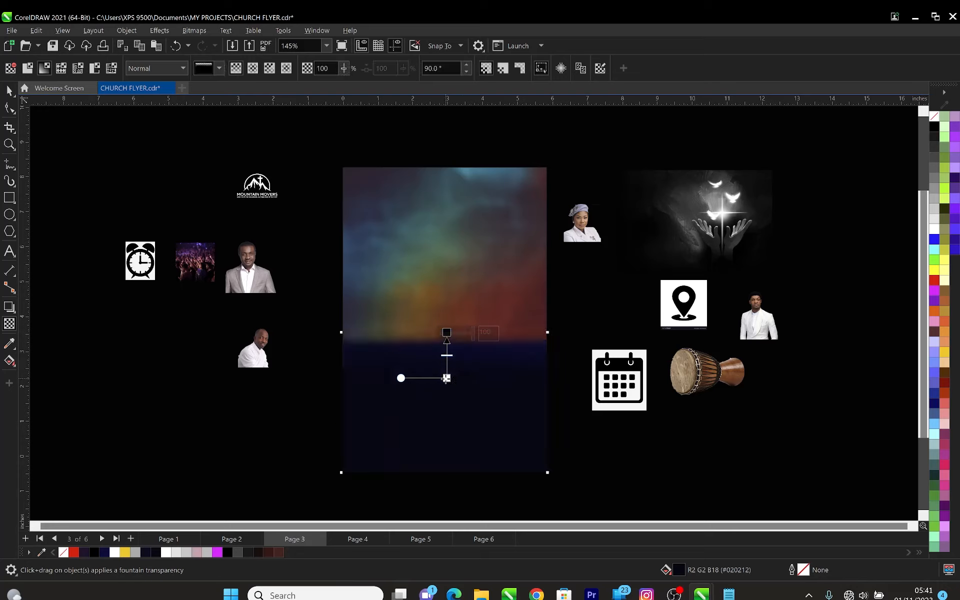
pyautogui.moveTo(447, 378); pyautogui.dragTo(447, 407)
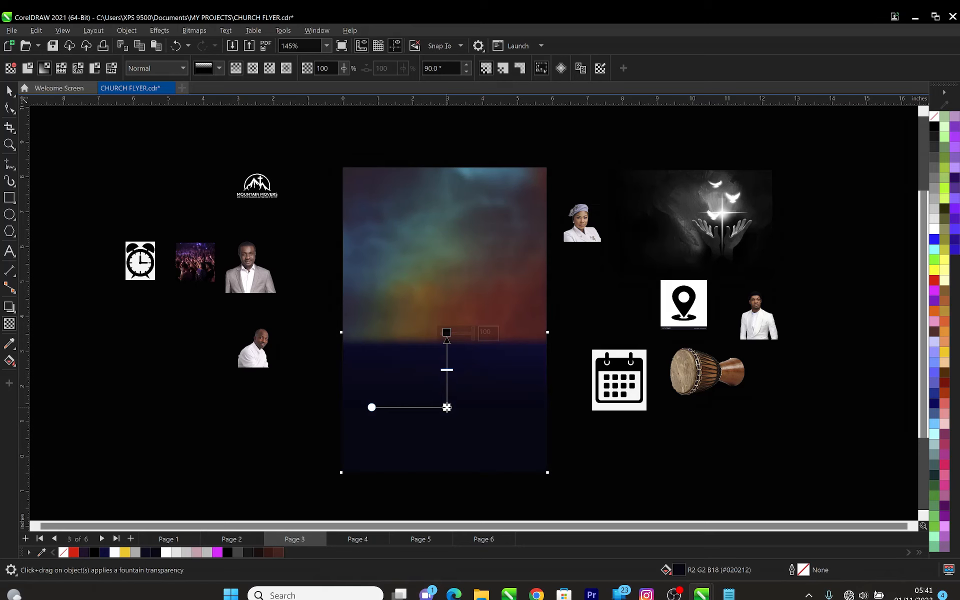
pyautogui.press('space')
pyautogui.click(225, 437)
# PowerClip the faded navy rectangle inside the page-sized flyer rectangle and deselect it
pyautogui.scroll(2, 568, 440)
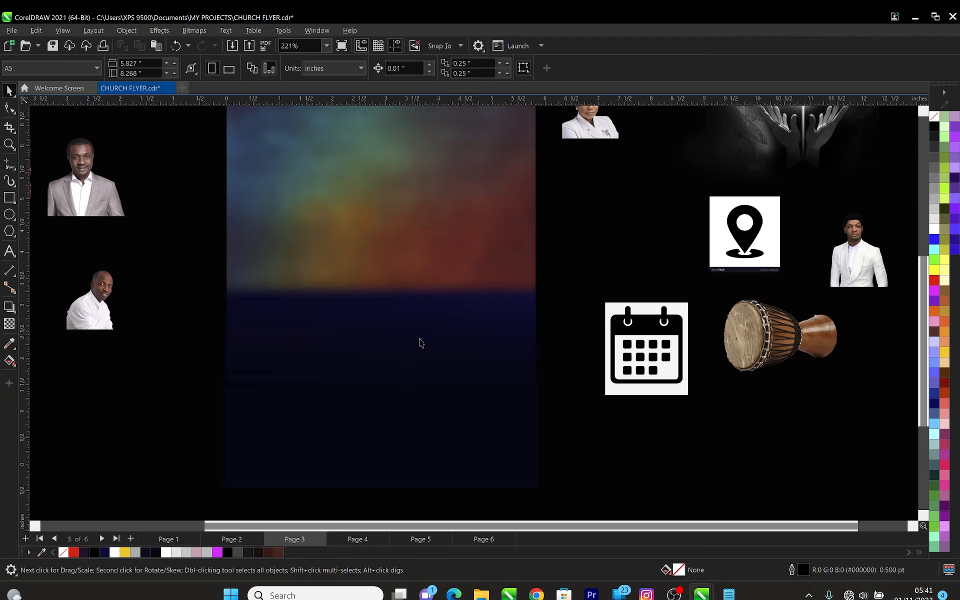
pyautogui.scroll(2, 400, 365)
pyautogui.scroll(1, 494, 341)
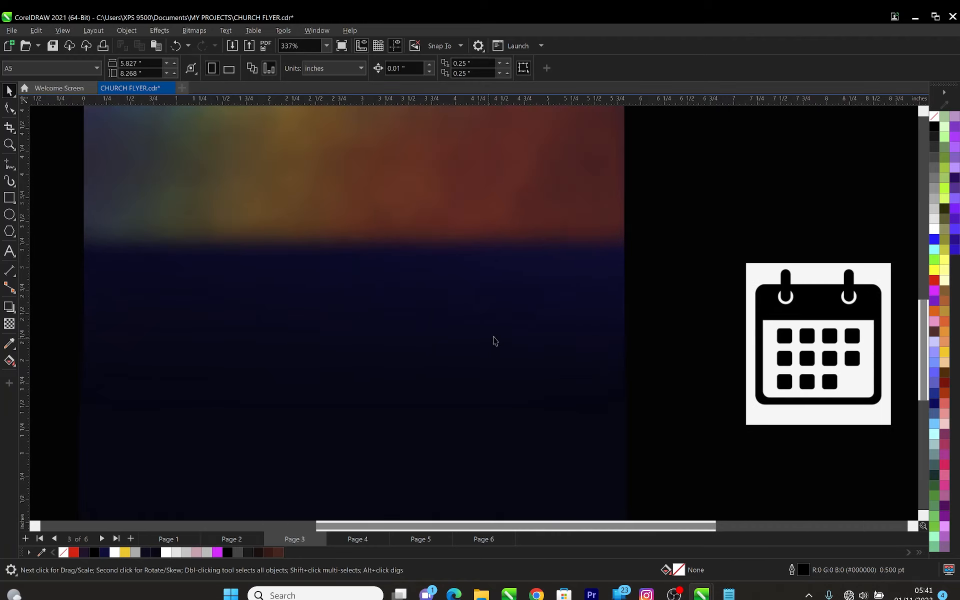
pyautogui.scroll(-1, 545, 315)
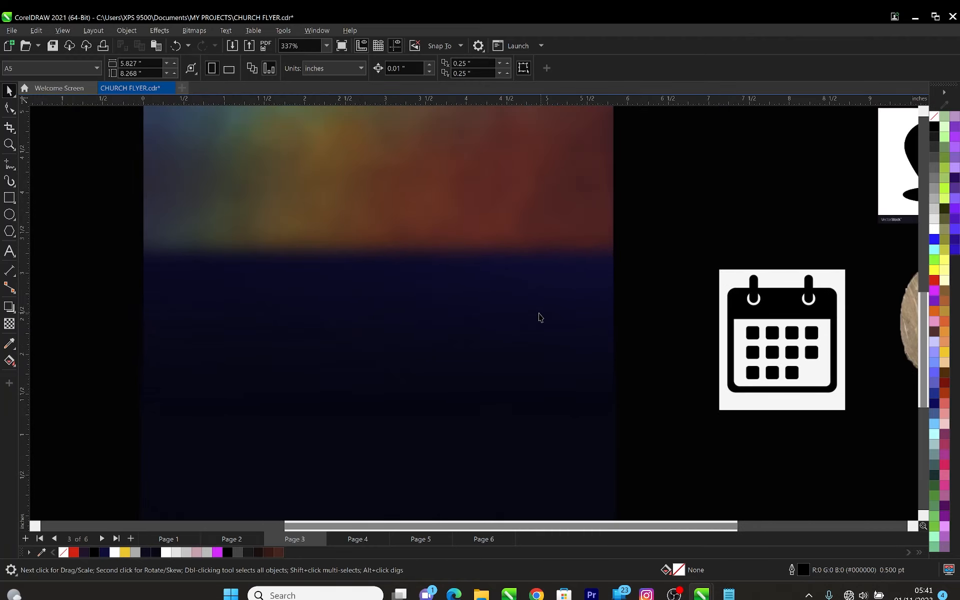
pyautogui.scroll(-1, 540, 318)
pyautogui.scroll(-2, 453, 375)
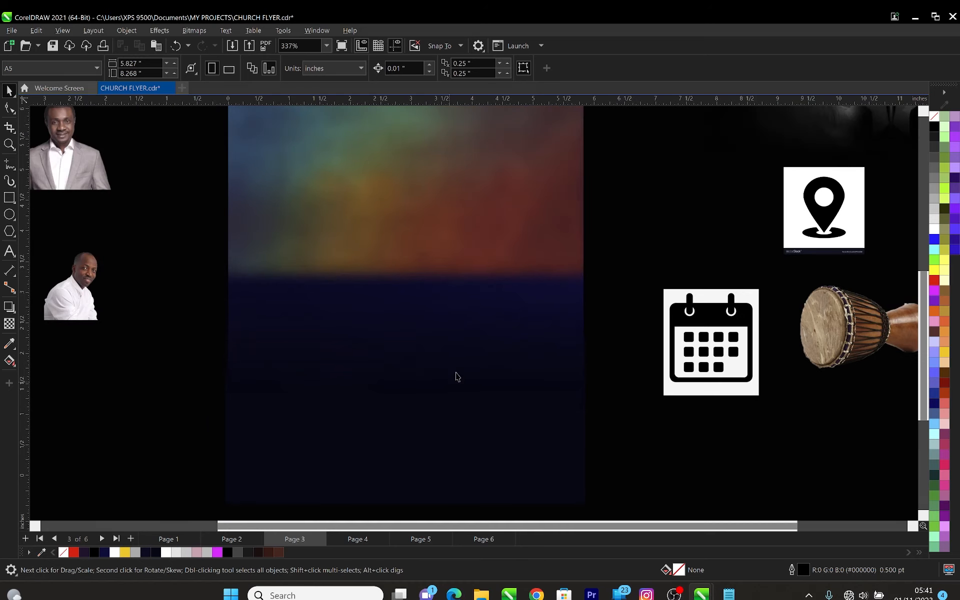
pyautogui.click(450, 347)
pyautogui.scroll(-1, 450, 347)
pyautogui.rightClick(451, 367)
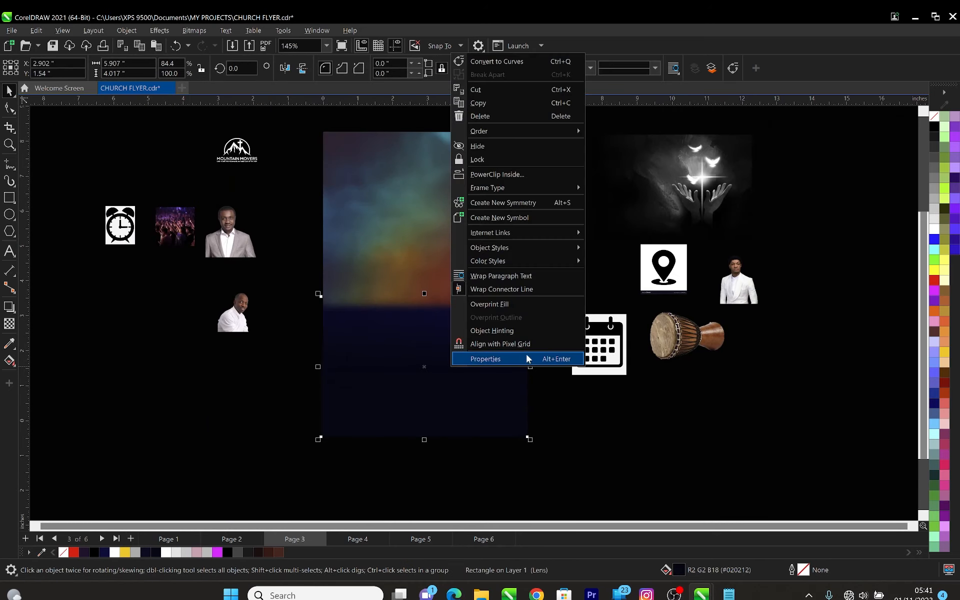
pyautogui.click(517, 179)
pyautogui.click(408, 199)
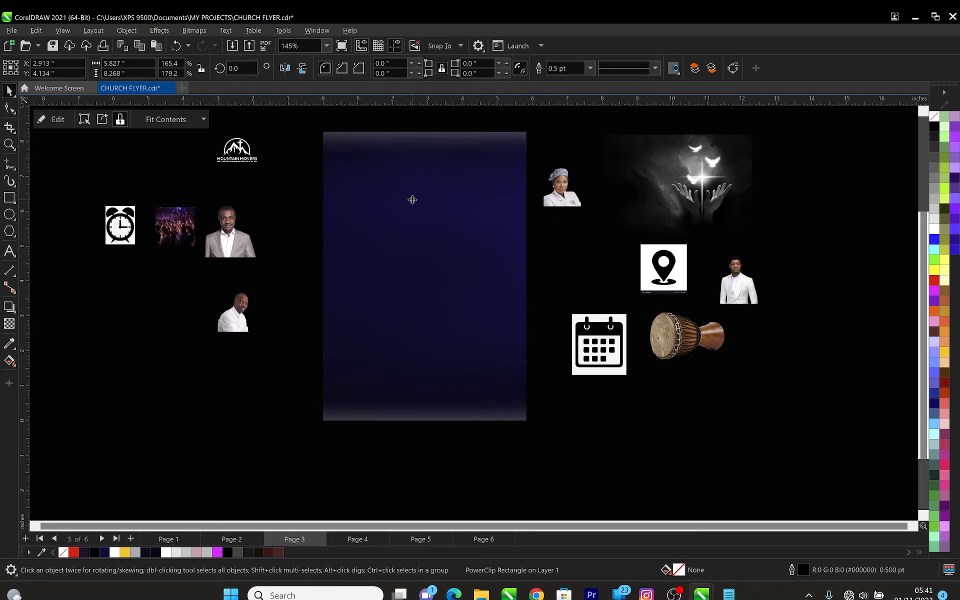
pyautogui.click(221, 410)
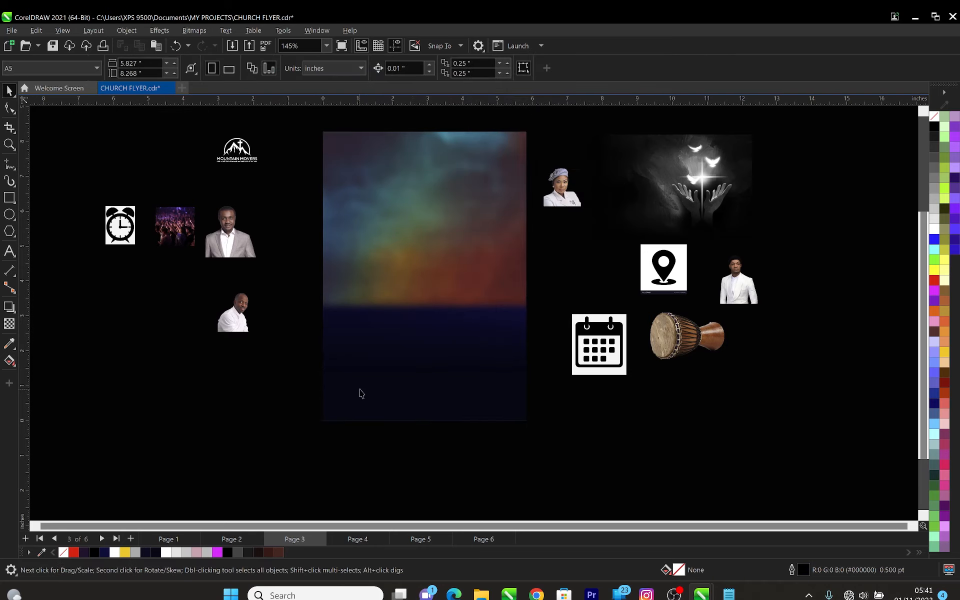
# Extend the clipped navy rectangle downward to about 4.54 inches high and remove the flyer frame's outline
pyautogui.click(388, 387)
pyautogui.moveTo(428, 439); pyautogui.dragTo(433, 457)
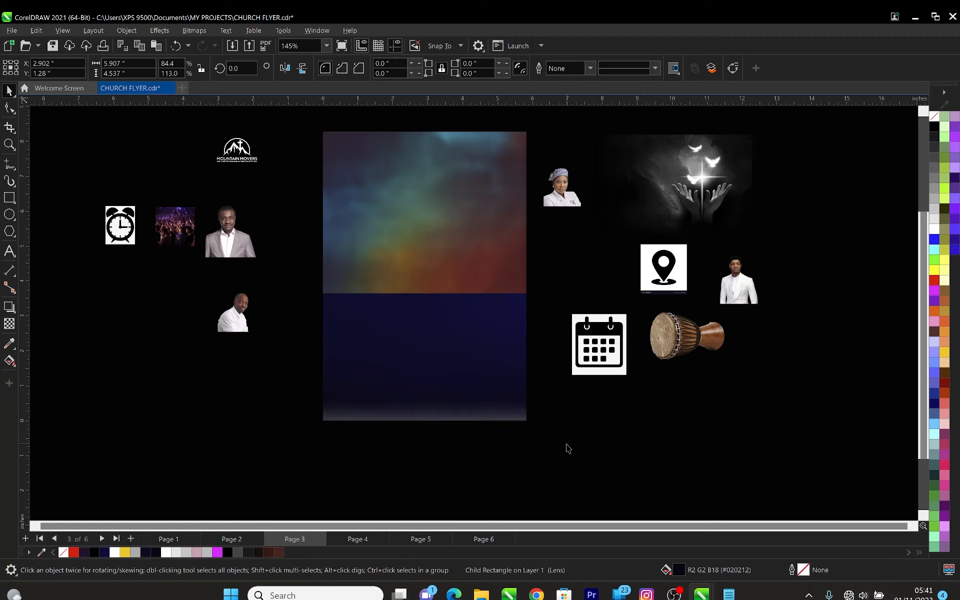
pyautogui.click(443, 403)
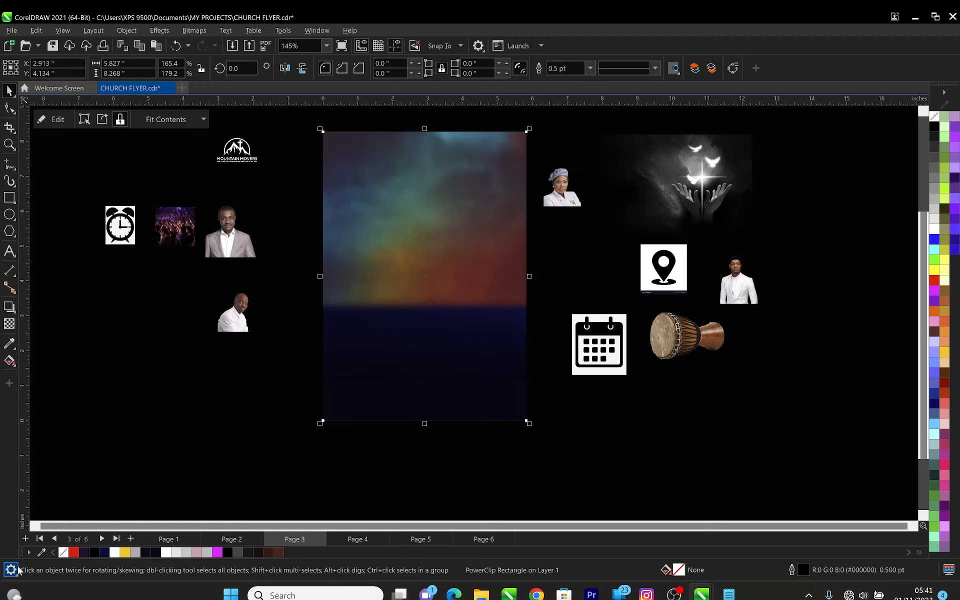
pyautogui.rightClick(63, 552)
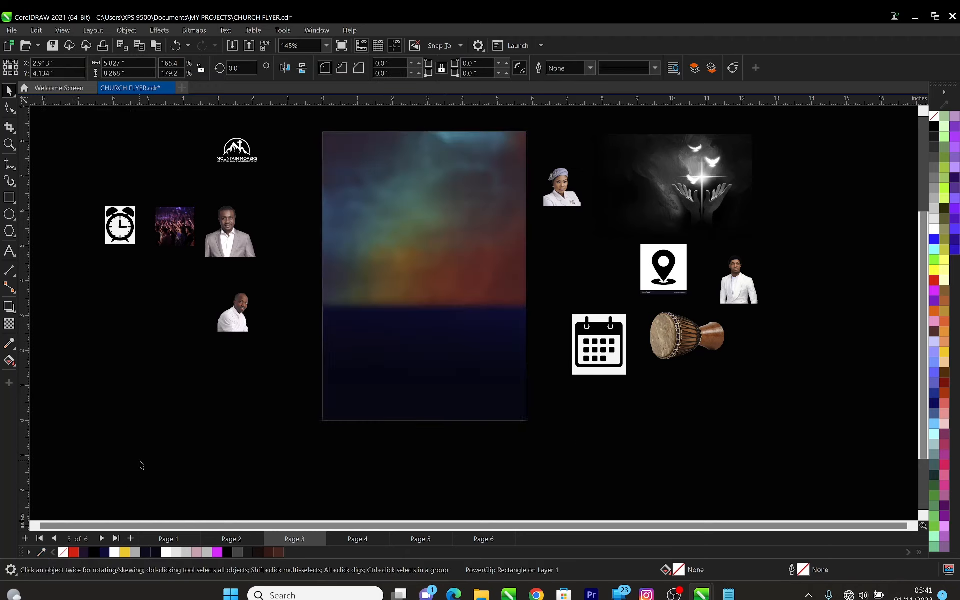
pyautogui.click(141, 465)
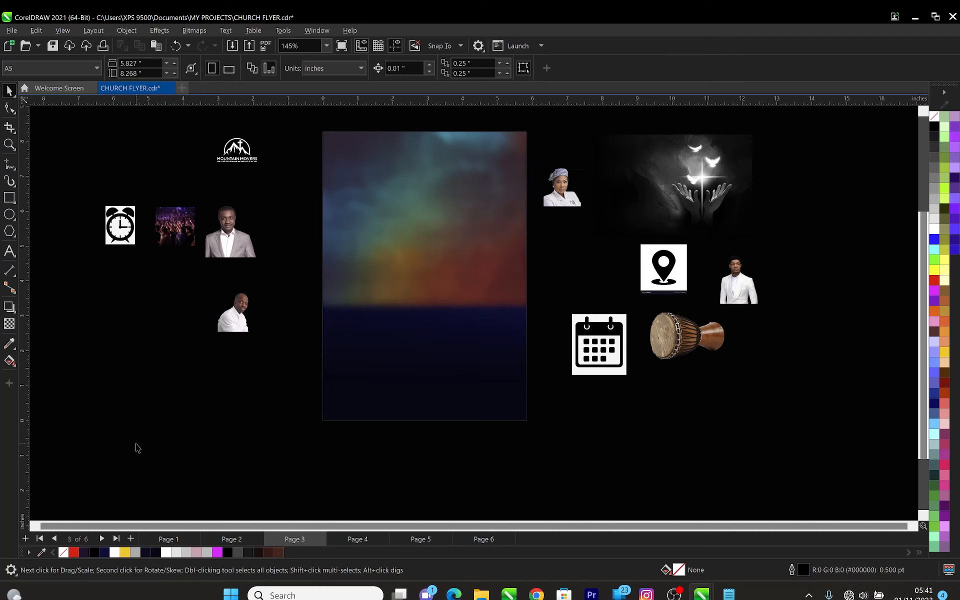
# Enlarge the worship crowd photo proportionally to about 5.85 by 5.85 inches and place it over the upper part of the flyer
pyautogui.click(181, 223)
pyautogui.moveTo(199, 253); pyautogui.dragTo(320, 374)
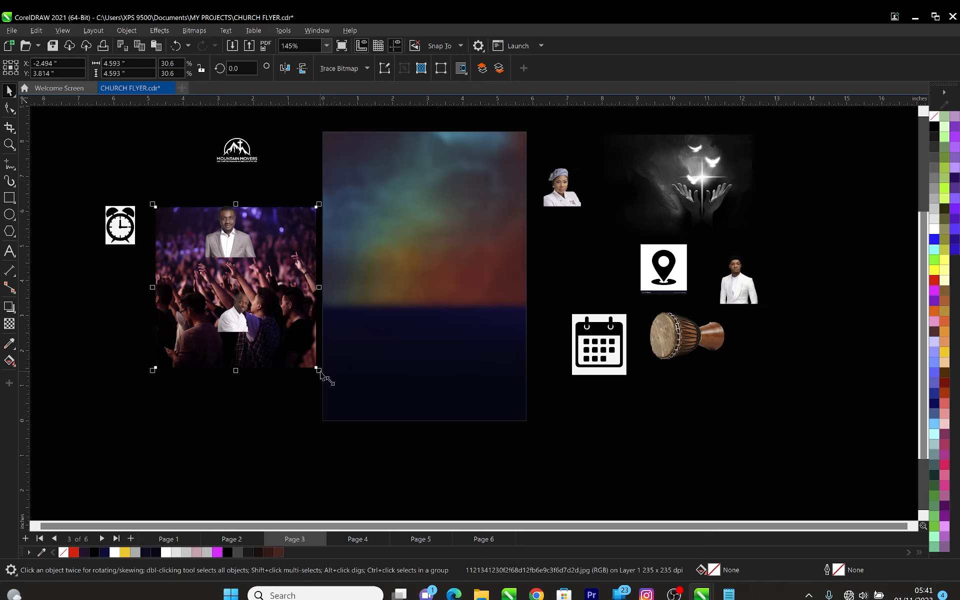
pyautogui.keyDown('shift'); pyautogui.click(394, 355); pyautogui.keyUp('shift')
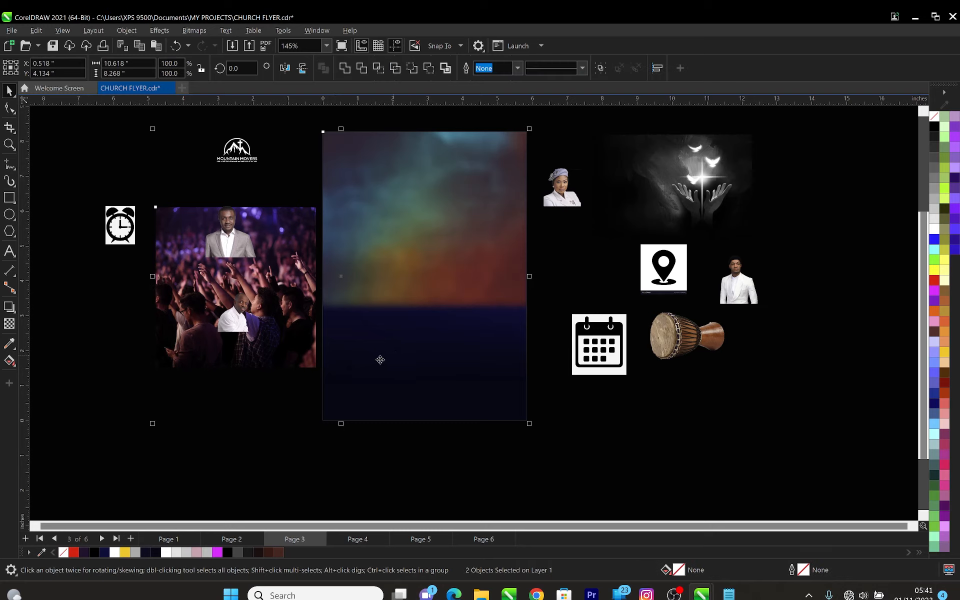
pyautogui.click(102, 424)
pyautogui.click(228, 342)
pyautogui.moveTo(228, 341); pyautogui.dragTo(399, 262)
pyautogui.moveTo(485, 295); pyautogui.dragTo(538, 340)
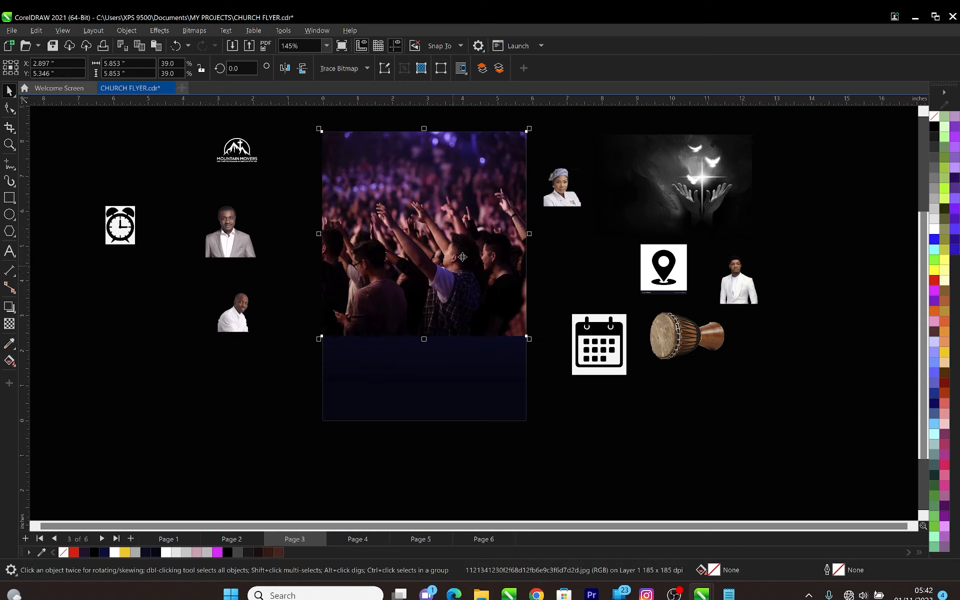
pyautogui.moveTo(463, 238); pyautogui.dragTo(463, 230)
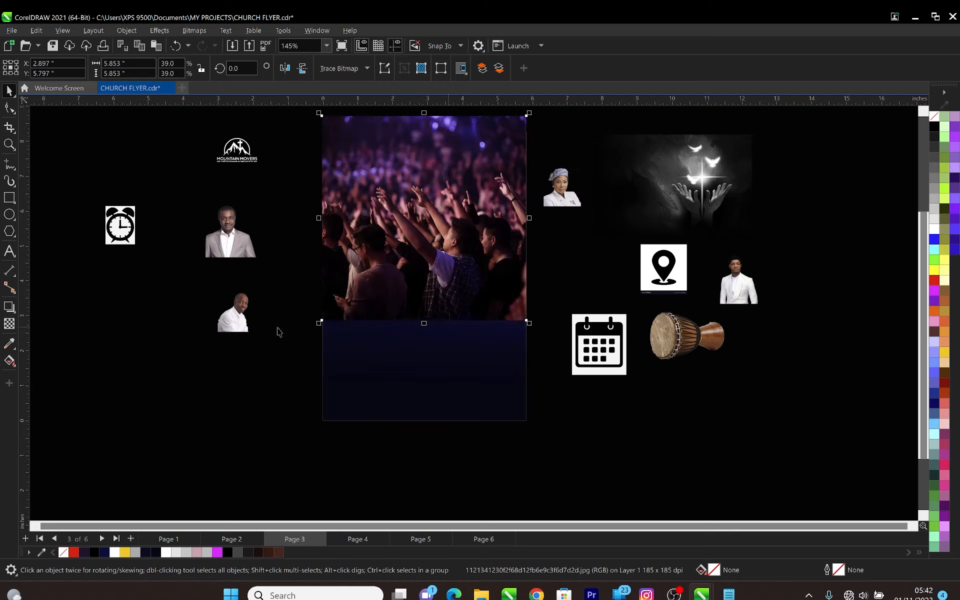
pyautogui.moveTo(441, 284); pyautogui.dragTo(443, 289)
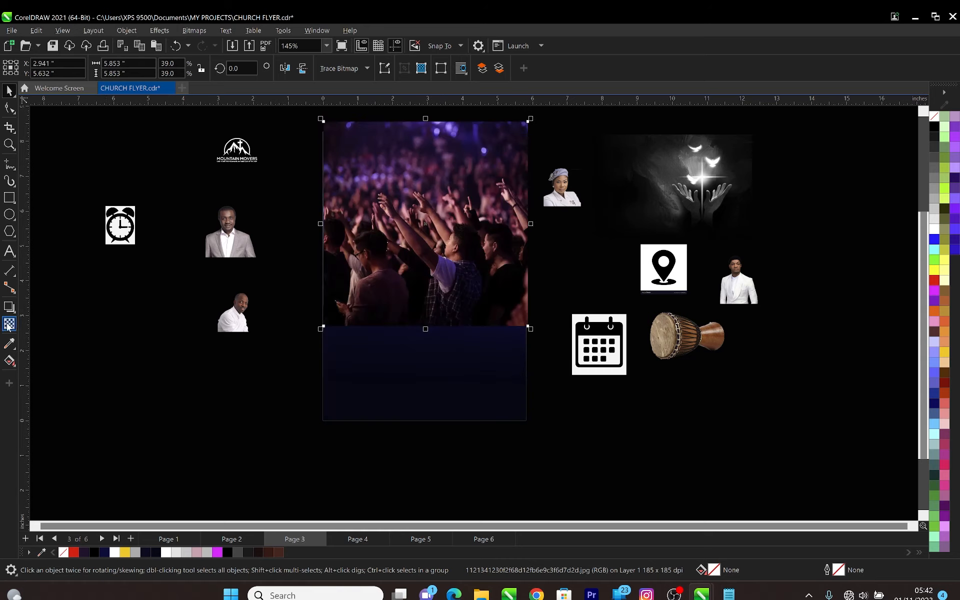
# Apply a vertical linear transparency to the crowd photo so that its lower edge fades into the background
pyautogui.click(9, 323)
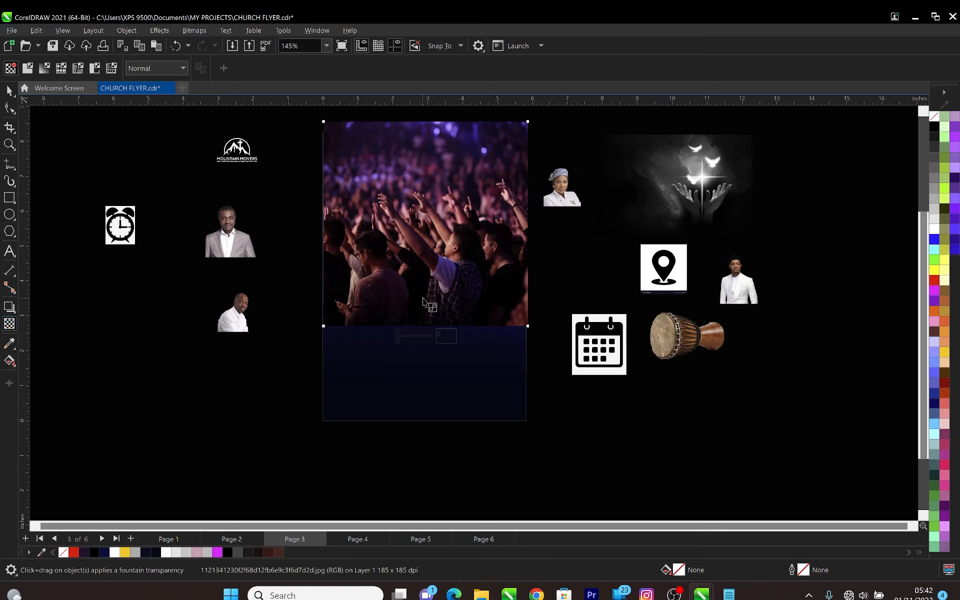
pyautogui.moveTo(425, 294); pyautogui.dragTo(425, 326)
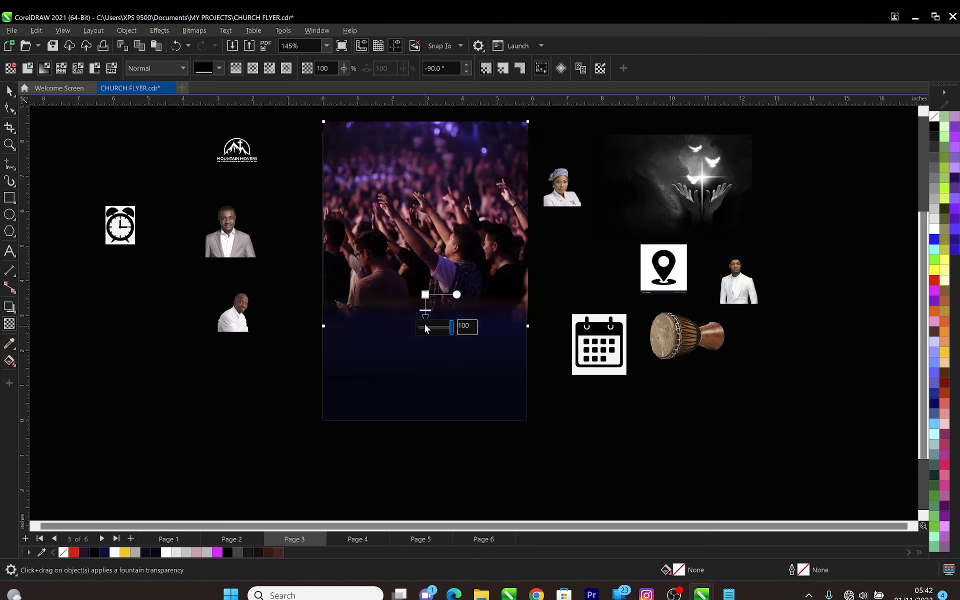
pyautogui.moveTo(425, 294); pyautogui.dragTo(424, 288)
pyautogui.press('space')
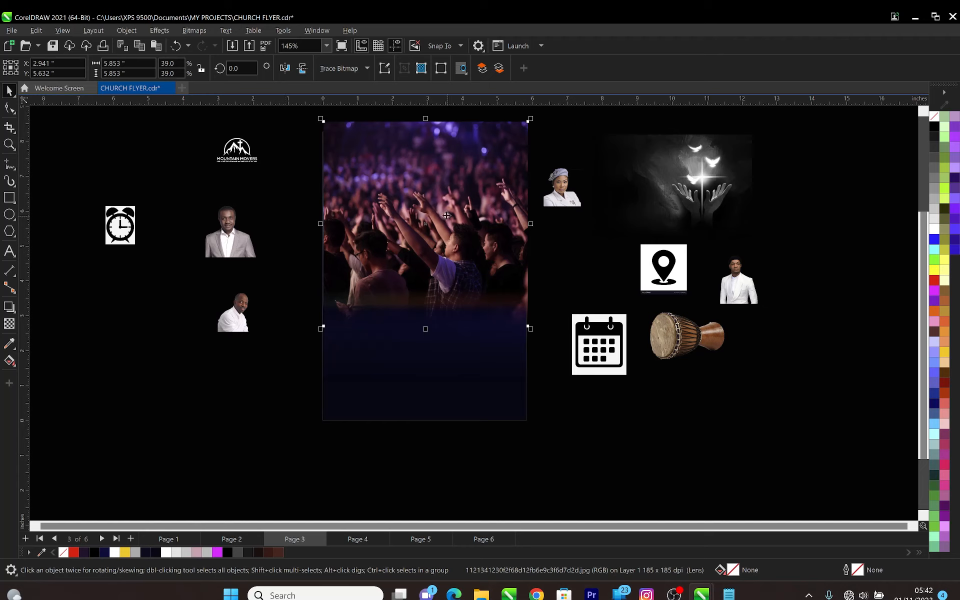
# Convert the faded crowd photo to an 8-bit grayscale bitmap at 500 dpi with a transparent background
pyautogui.click(194, 31)
pyautogui.click(210, 46)
pyautogui.click(506, 266)
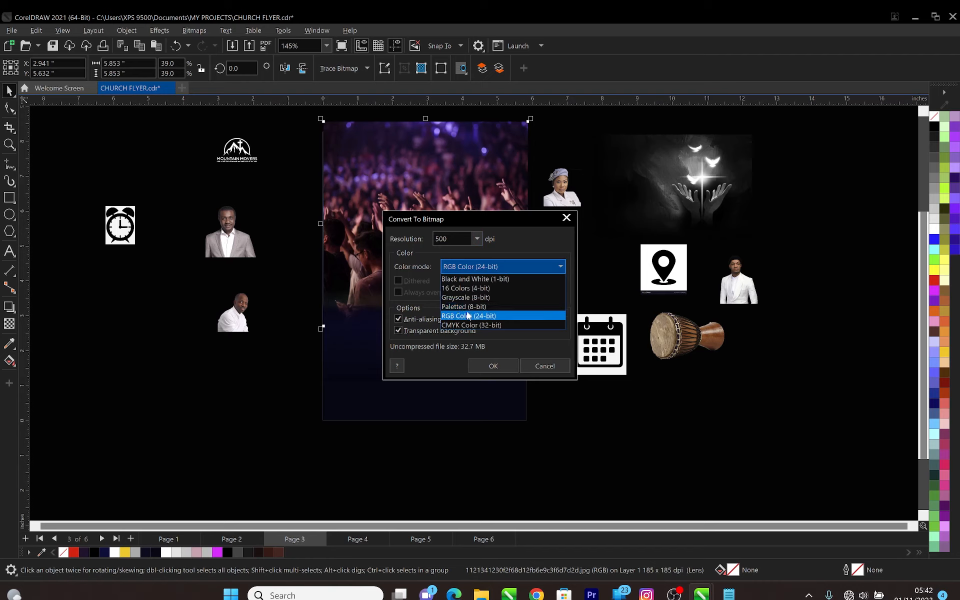
pyautogui.click(455, 298)
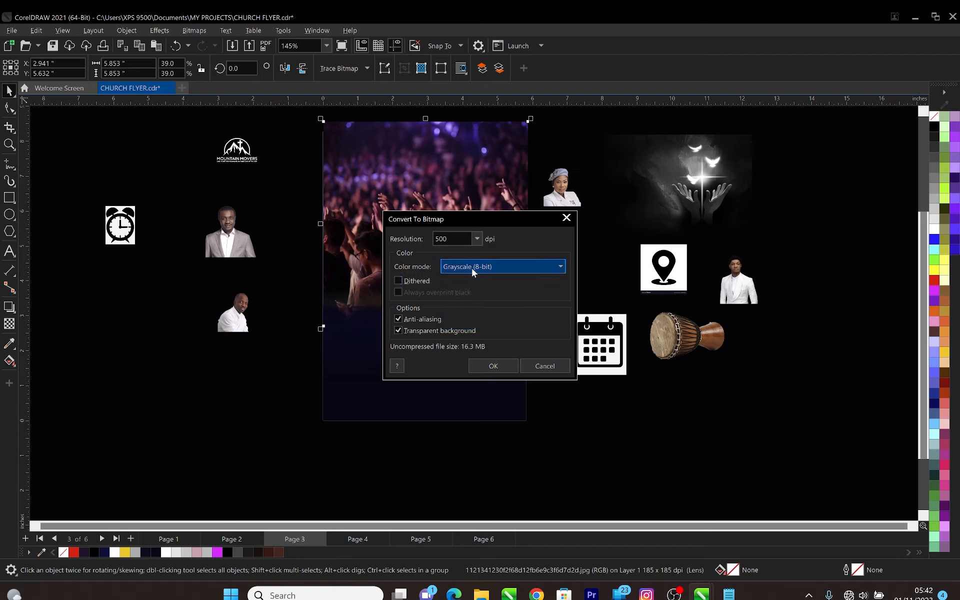
pyautogui.click(498, 366)
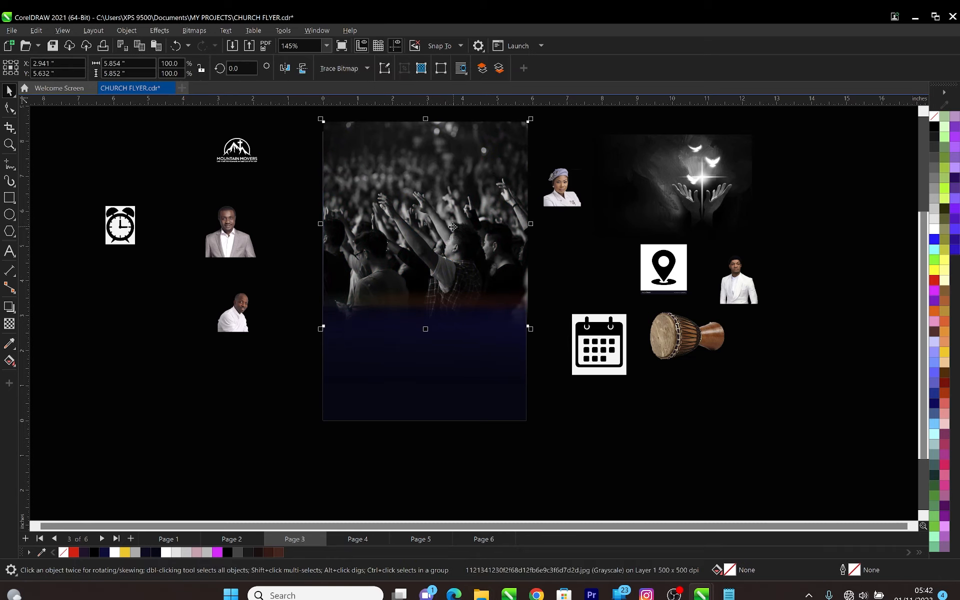
# Shift the grayscale crowd photo down by about 0.19 inches and set its transparency merge mode to Overlay
pyautogui.moveTo(451, 231); pyautogui.dragTo(454, 234)
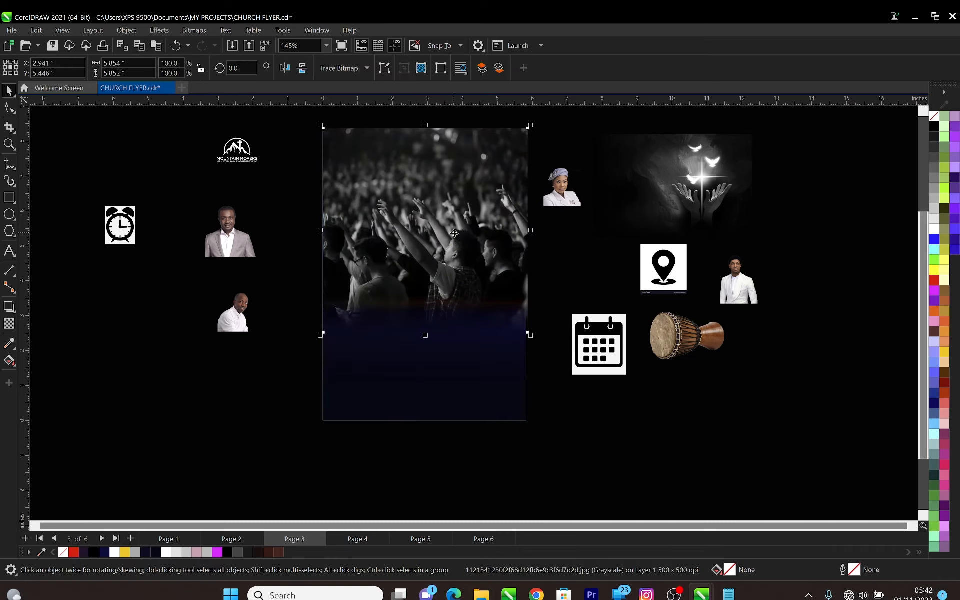
pyautogui.scroll(-2, 470, 245)
pyautogui.scroll(3, 483, 282)
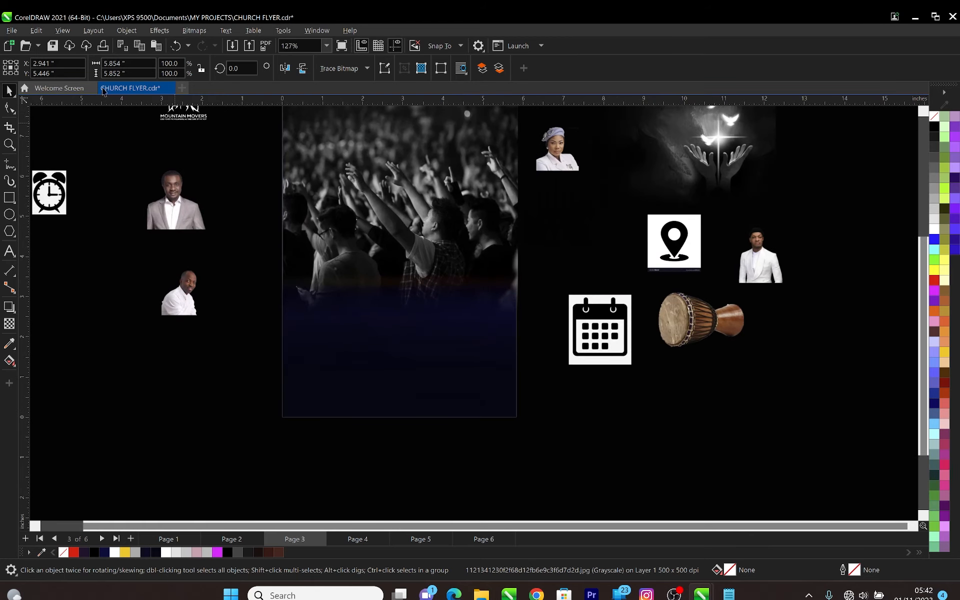
pyautogui.click(7, 326)
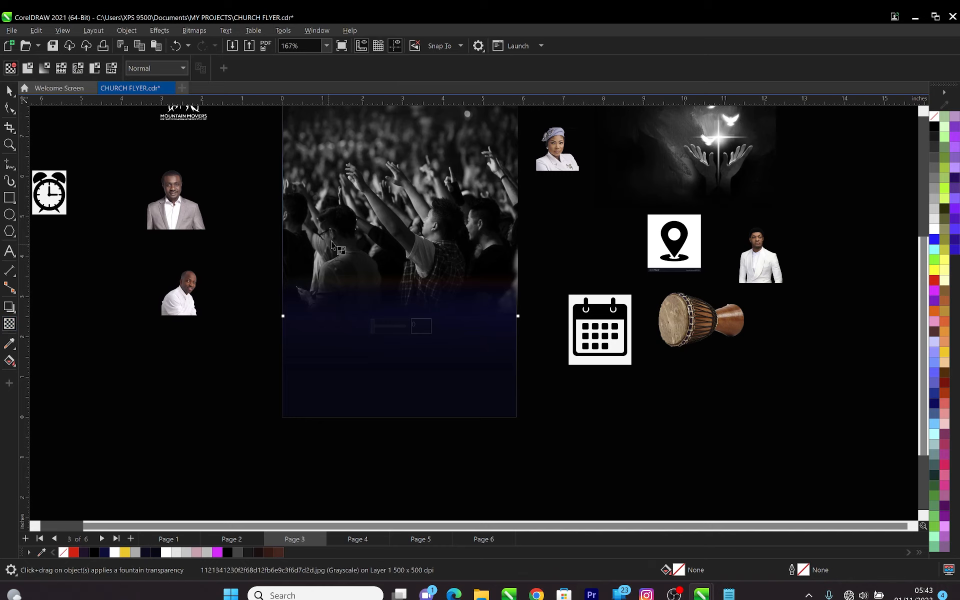
pyautogui.click(153, 68)
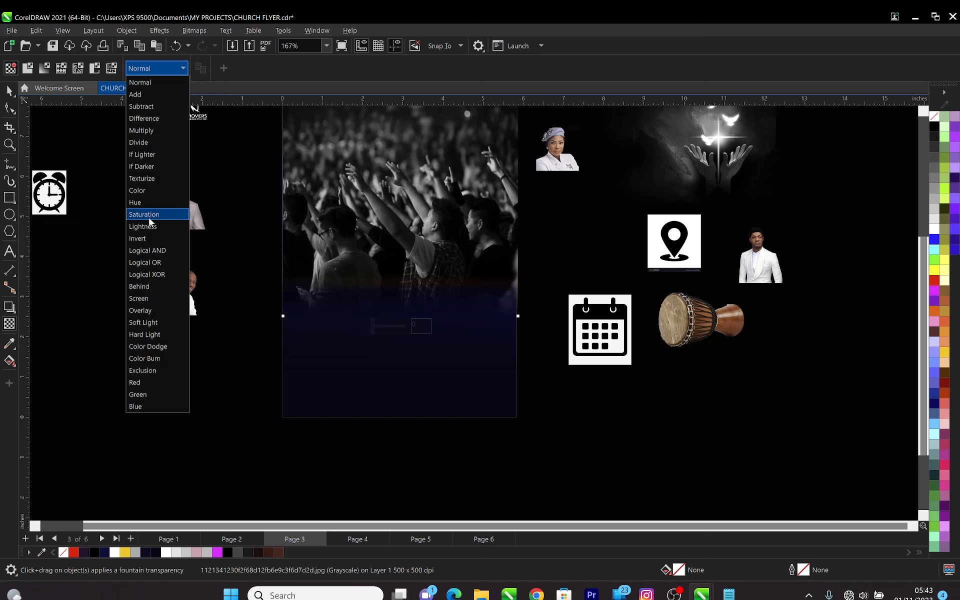
pyautogui.click(155, 310)
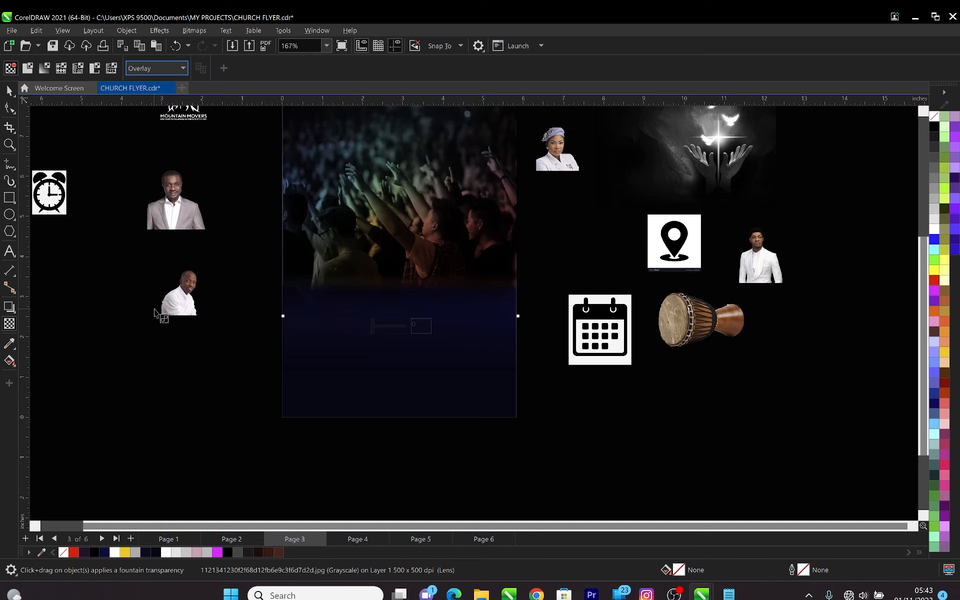
# PowerClip the grayscale Overlay crowd photo inside the flyer's background rectangle
pyautogui.scroll(-2, 442, 298)
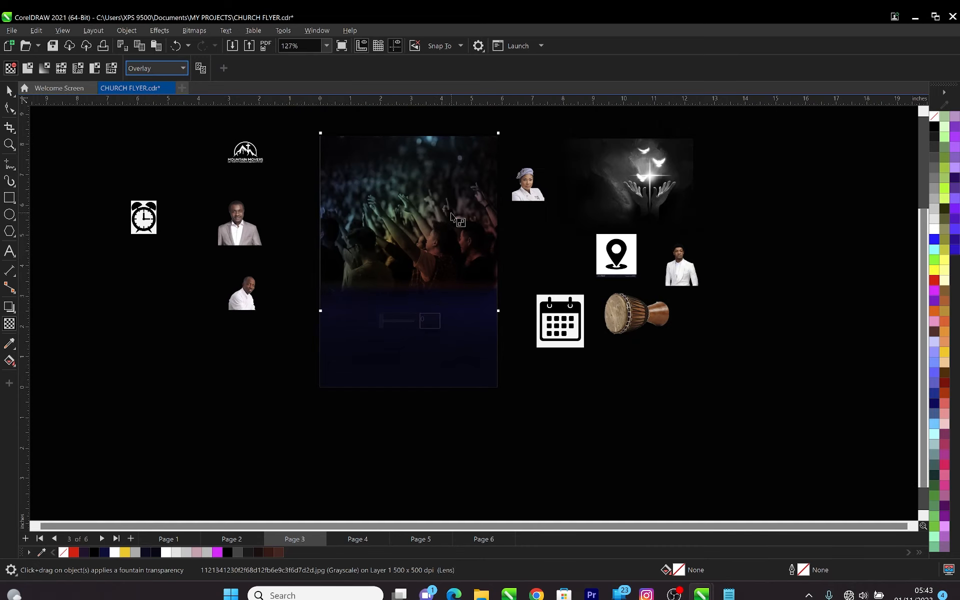
pyautogui.click(9, 90)
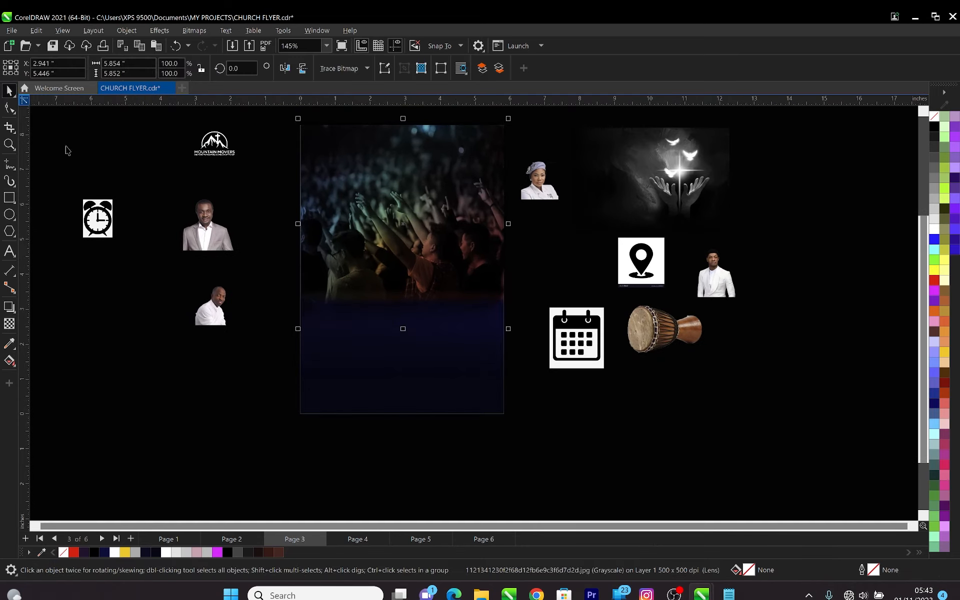
pyautogui.click(279, 340)
pyautogui.click(387, 223)
pyautogui.rightClick(403, 212)
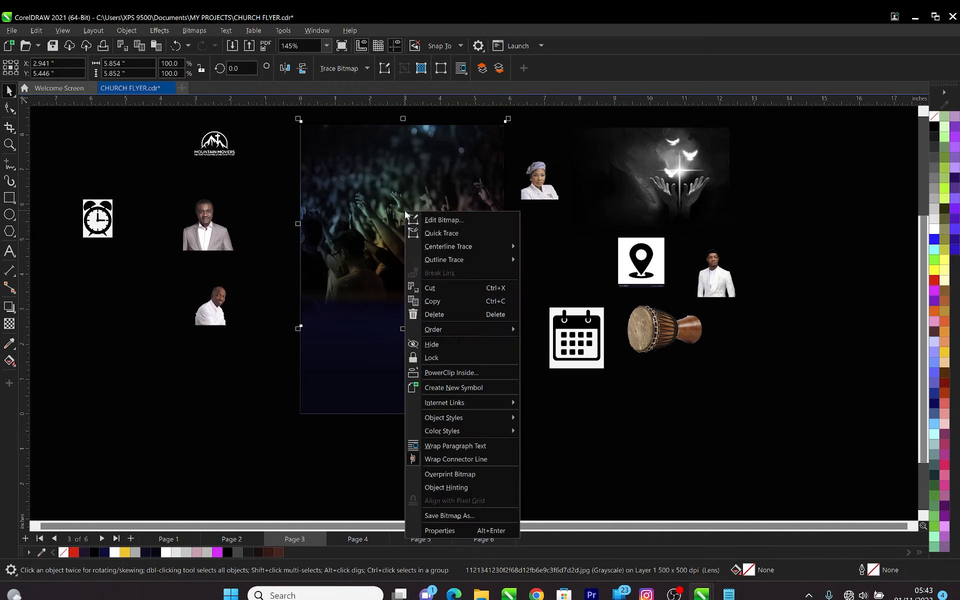
pyautogui.click(440, 373)
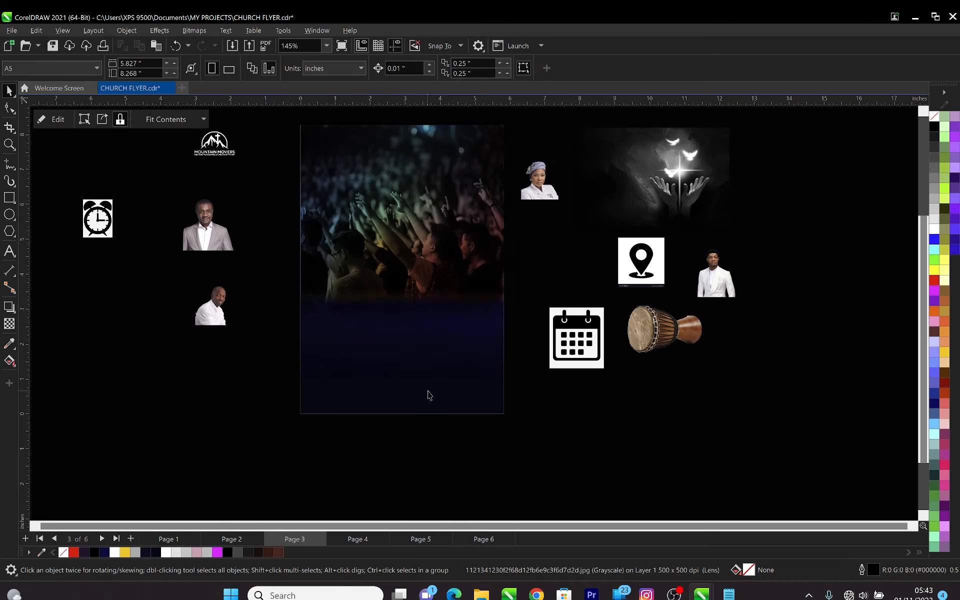
pyautogui.click(427, 392)
# Inside the flyer's PowerClip, enlarge the grayscale crowd photo proportionally to about 6.44 by 6.44 inches, shift it slightly down, and finish editing
pyautogui.scroll(-1, 400, 363)
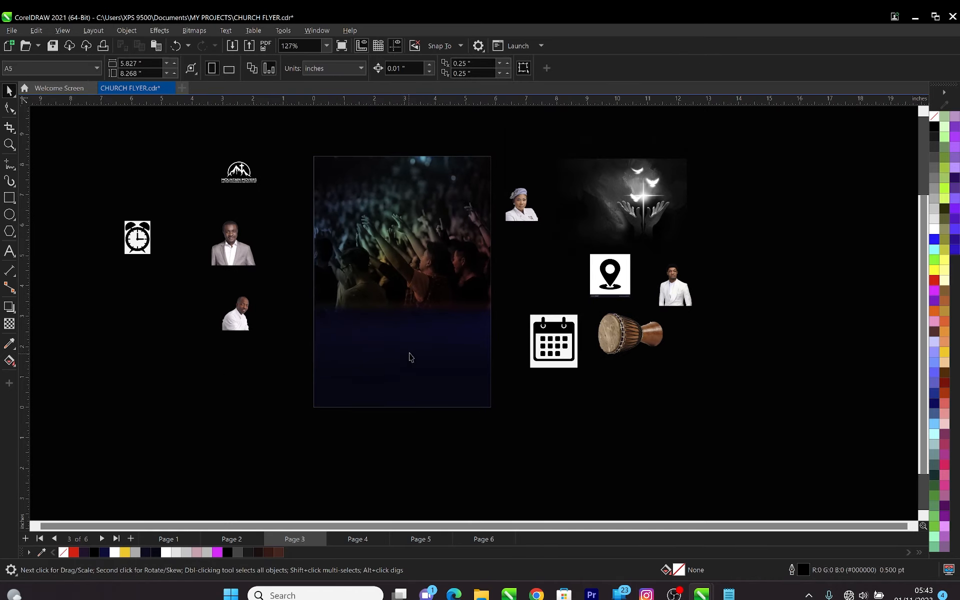
pyautogui.doubleClick(418, 366)
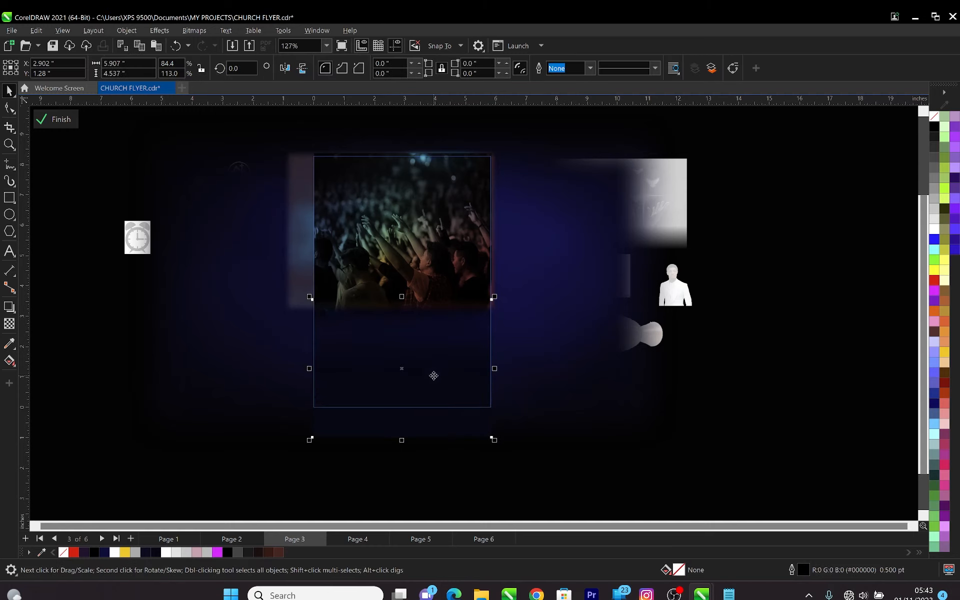
pyautogui.click(423, 181)
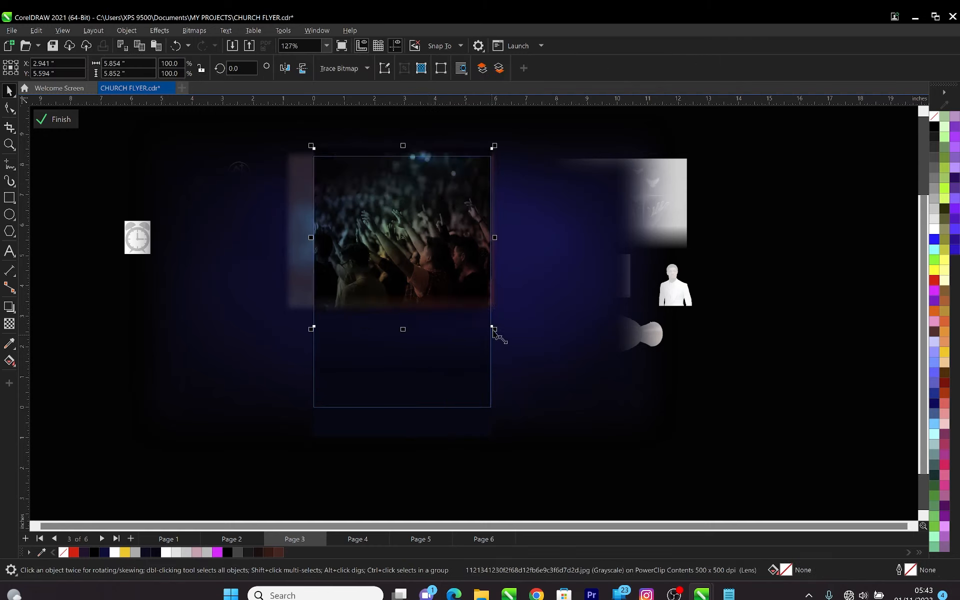
pyautogui.moveTo(494, 330); pyautogui.dragTo(510, 345)
pyautogui.moveTo(431, 142); pyautogui.dragTo(430, 150)
pyautogui.keyDown('ctrl'); pyautogui.click(768, 206); pyautogui.keyUp('ctrl')
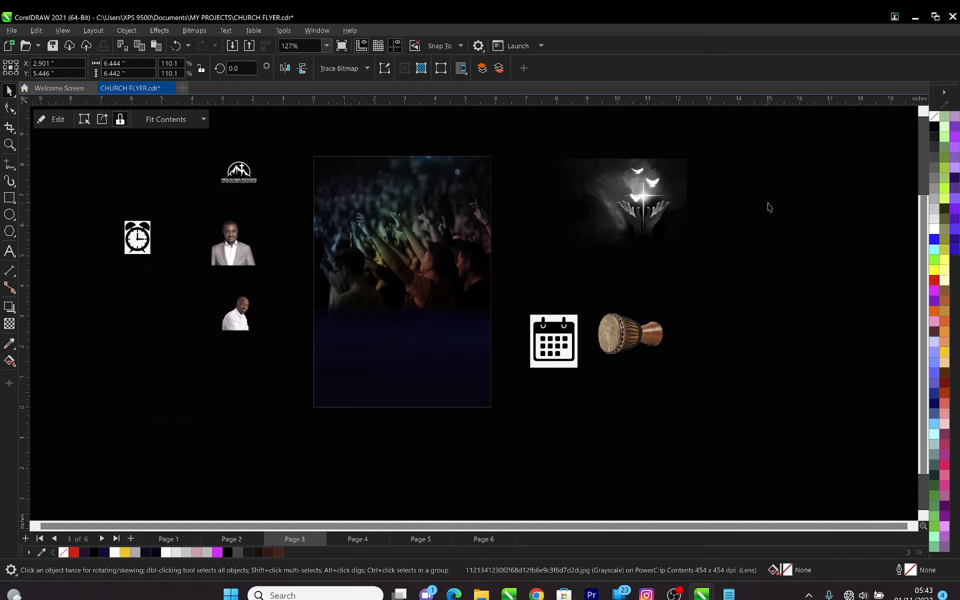
pyautogui.click(769, 204)
pyautogui.scroll(-1, 448, 323)
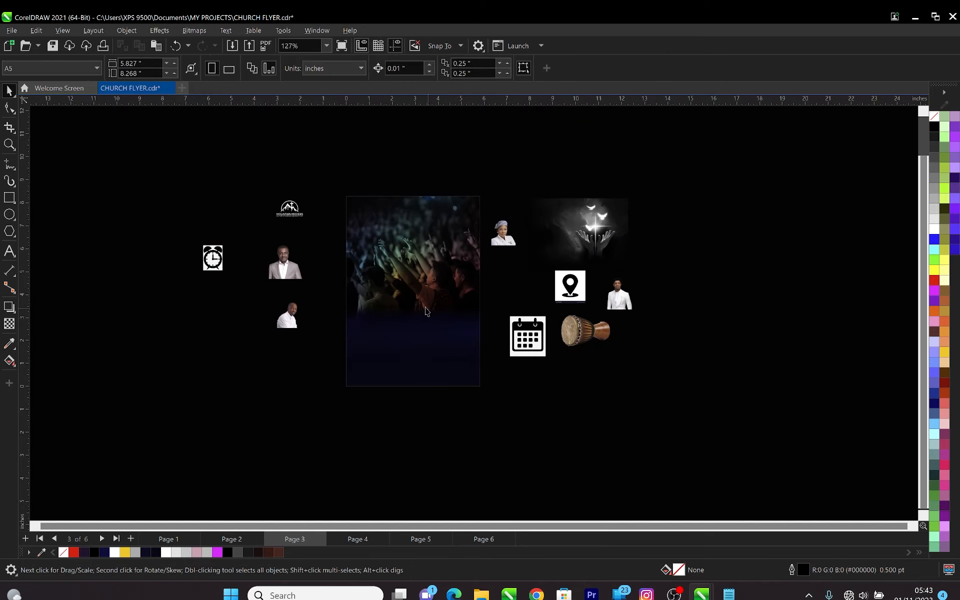
# Place the white Mountain Movers logo in the flyer's upper-left corner, centred at about X 0.94 and Y 7.54 inches
pyautogui.scroll(1, 424, 305)
pyautogui.scroll(1, 413, 266)
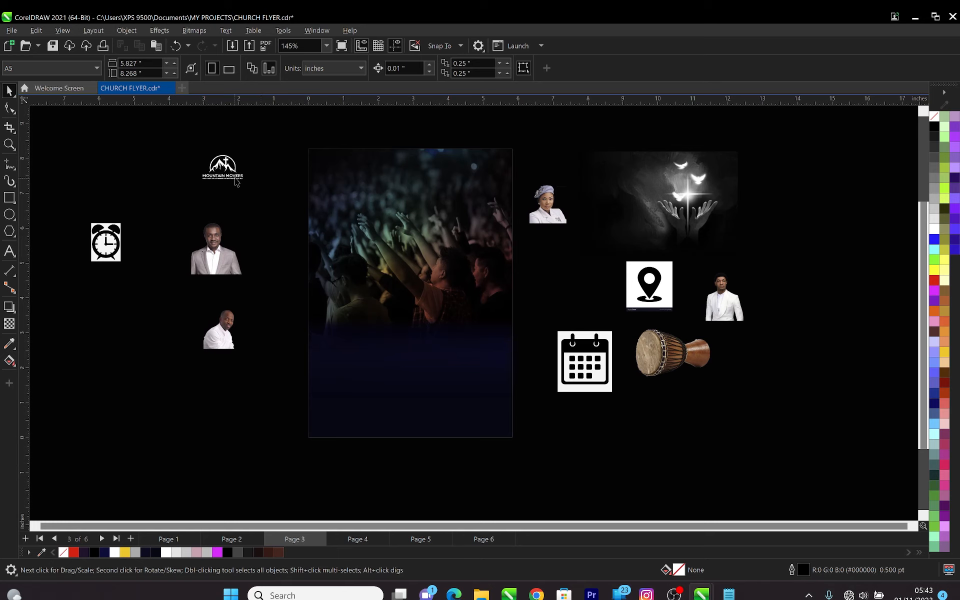
pyautogui.moveTo(224, 169); pyautogui.dragTo(316, 181)
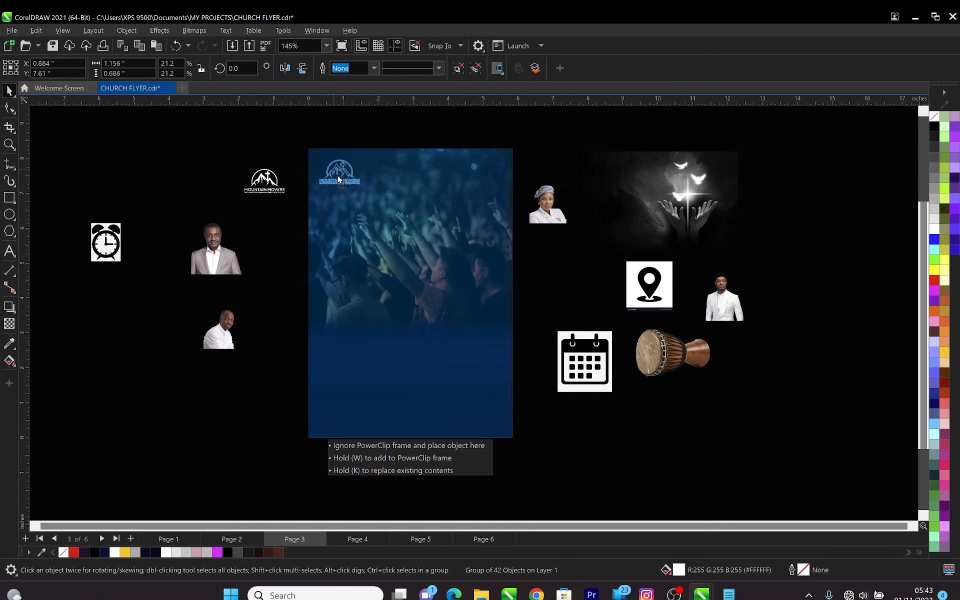
pyautogui.moveTo(338, 175); pyautogui.dragTo(341, 178)
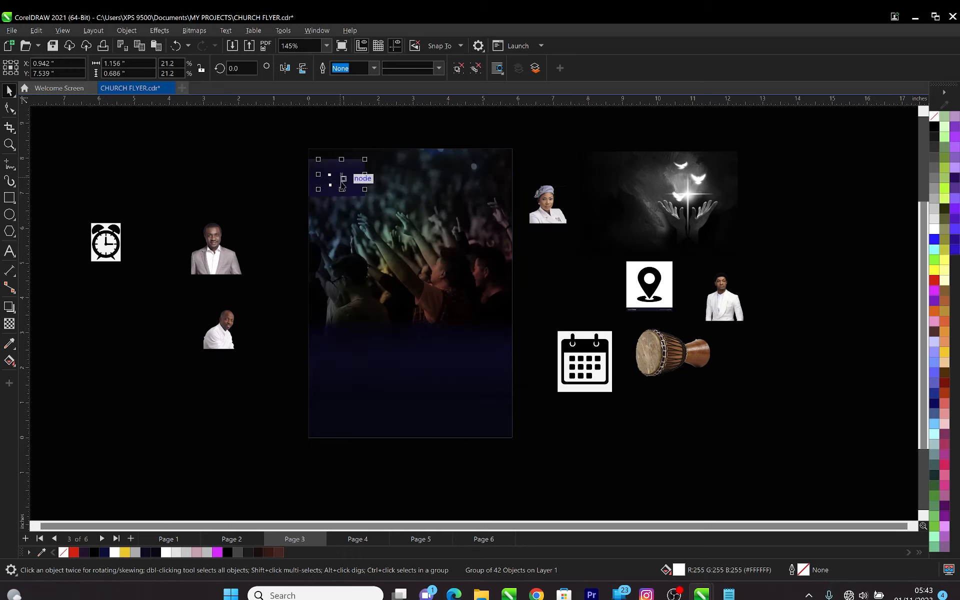
pyautogui.click(207, 169)
pyautogui.scroll(-1, 339, 192)
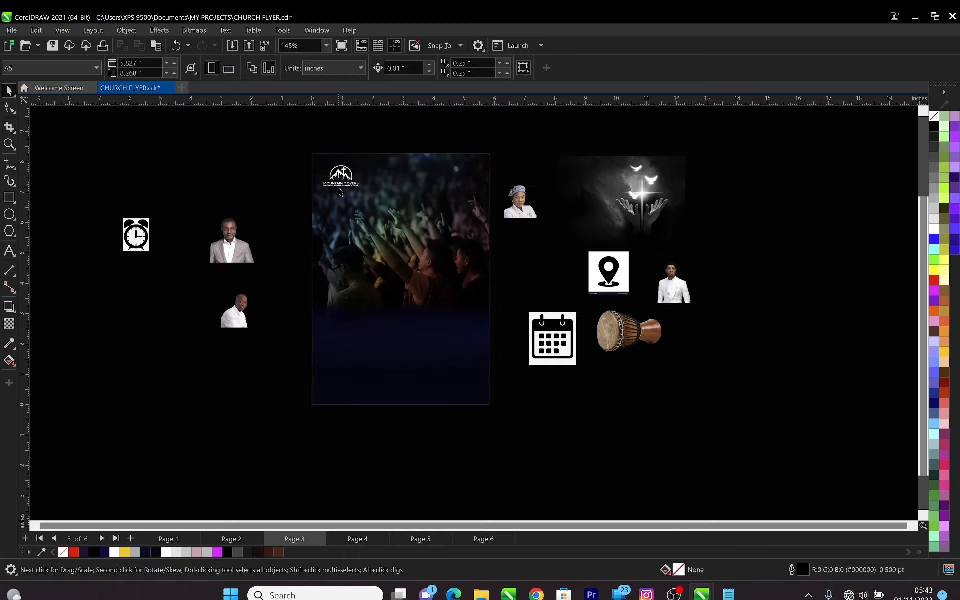
# Move the calendar icon, location icon and drum image to the empty area left of the flyer
pyautogui.press('z')
pyautogui.moveTo(233, 127); pyautogui.dragTo(558, 425)
pyautogui.press('space')
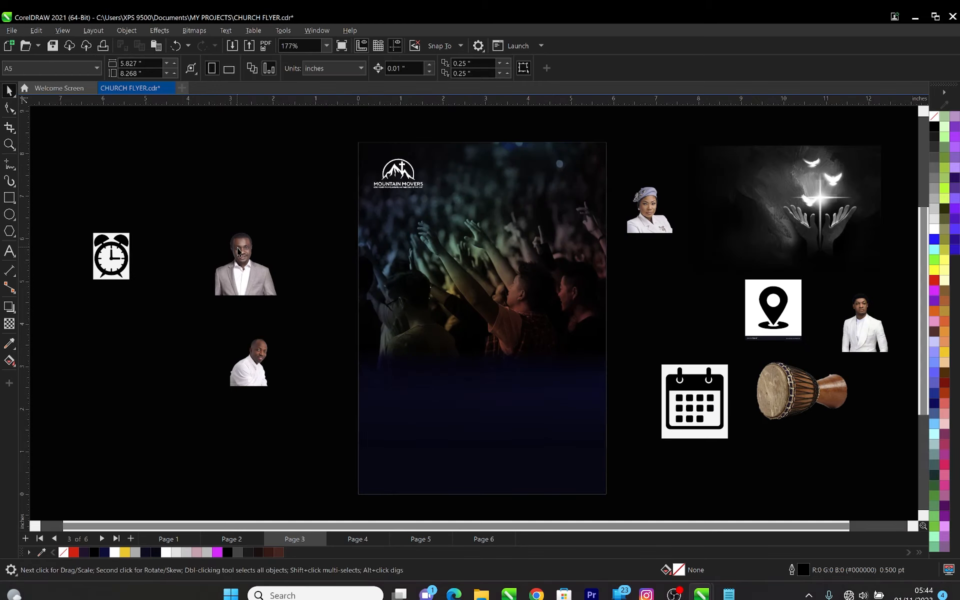
pyautogui.scroll(-1, 235, 246)
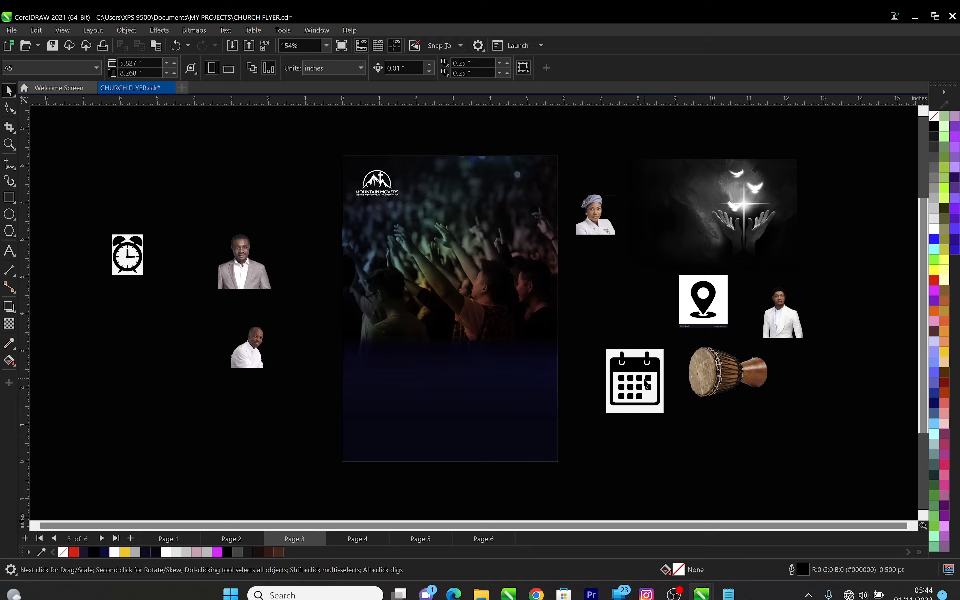
pyautogui.moveTo(647, 384); pyautogui.dragTo(130, 362)
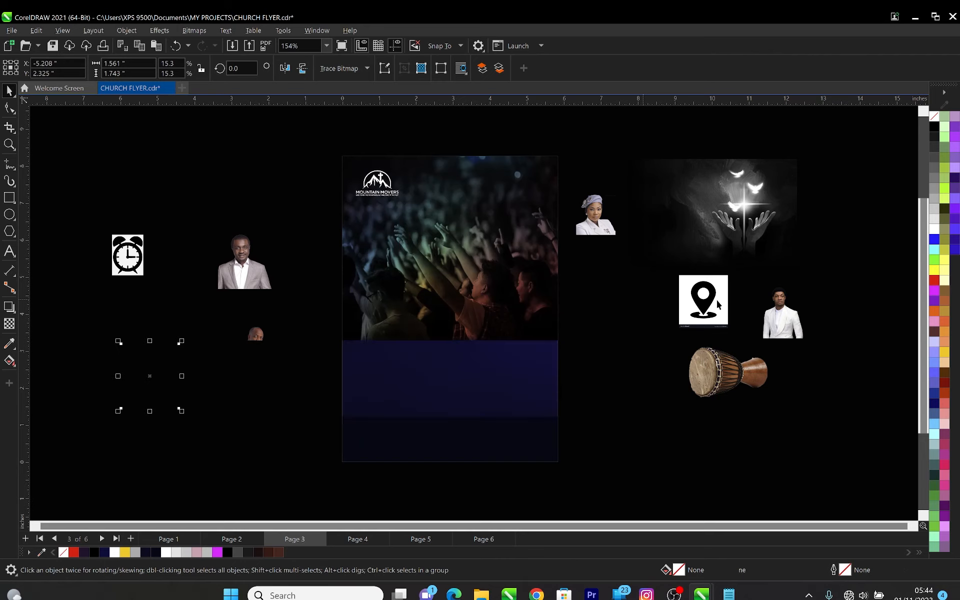
pyautogui.moveTo(718, 304); pyautogui.dragTo(193, 209)
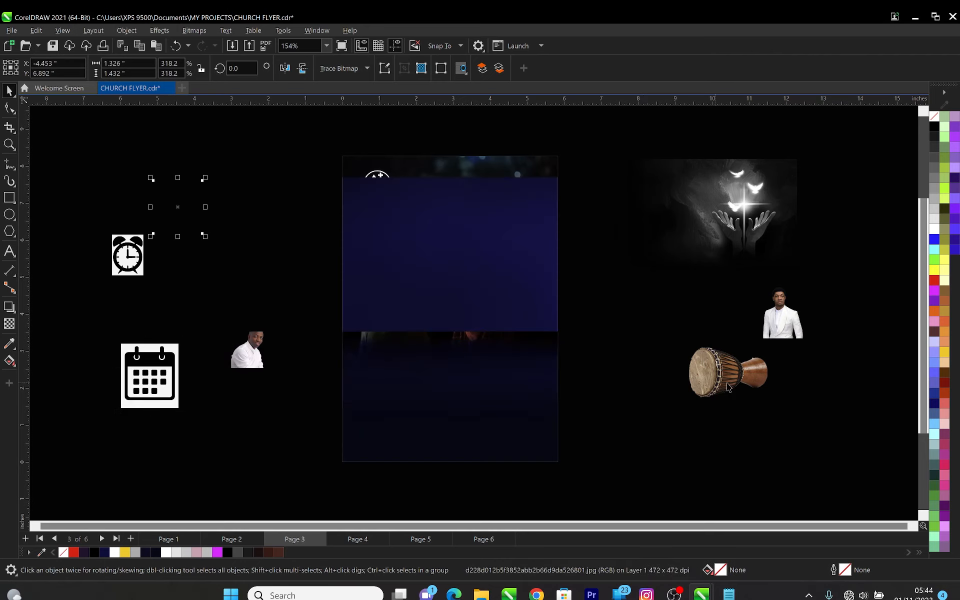
pyautogui.moveTo(382, 384); pyautogui.dragTo(164, 310)
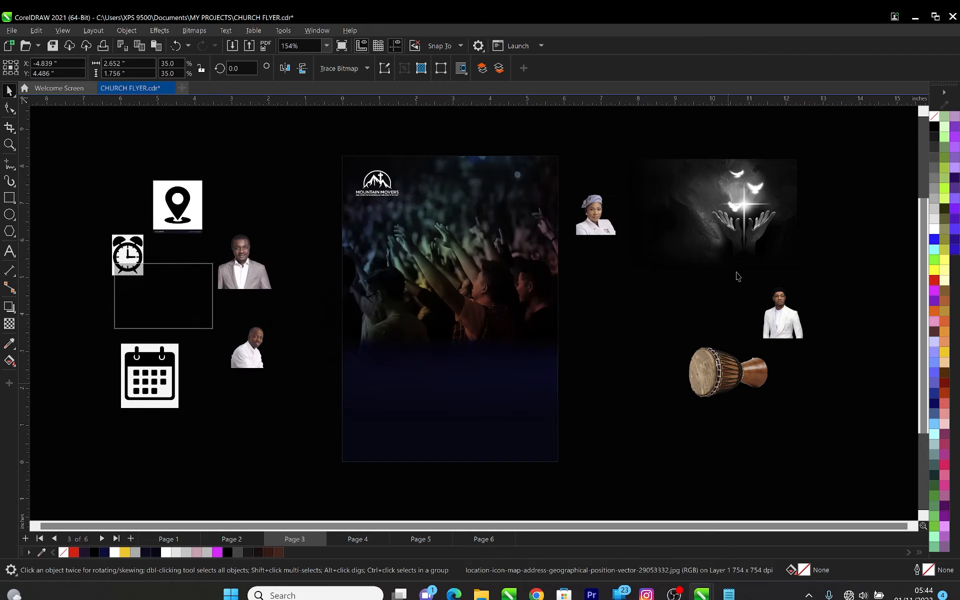
# Shift the glowing-hands image and the far-right white-suited portrait upward to free space beside the flyer
pyautogui.moveTo(738, 276); pyautogui.dragTo(746, 234)
pyautogui.moveTo(813, 331); pyautogui.dragTo(824, 259)
pyautogui.click(343, 479)
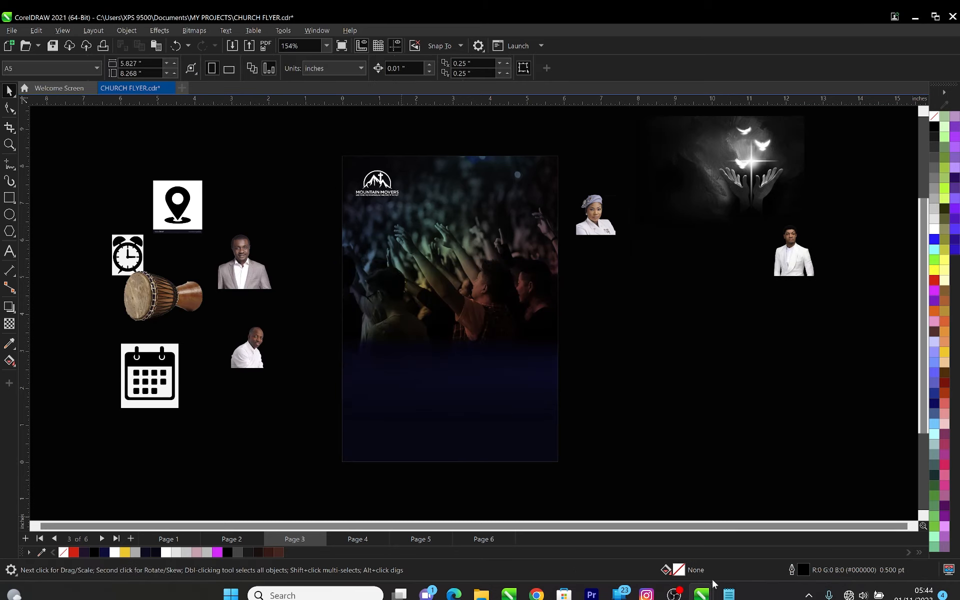
# Switch to Notepad, copy the entire event text, and return to CorelDRAW
pyautogui.click(728, 594)
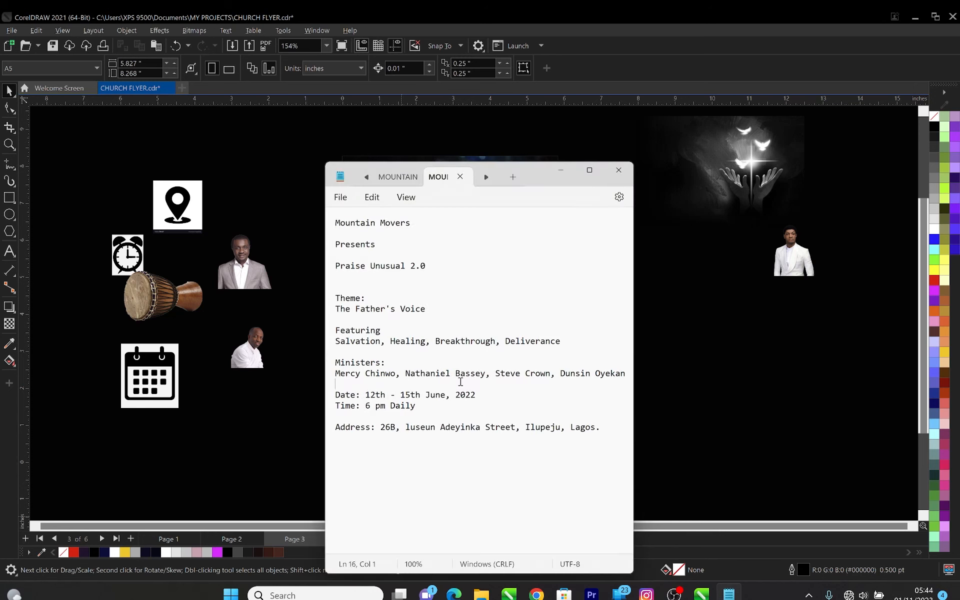
pyautogui.hotkey('ctrl', 'a')
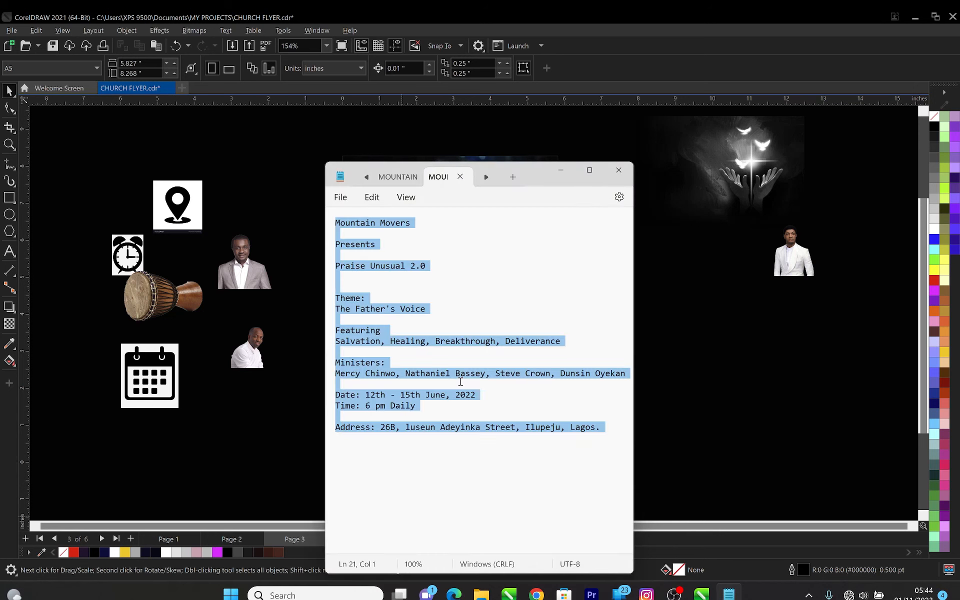
pyautogui.click(715, 305)
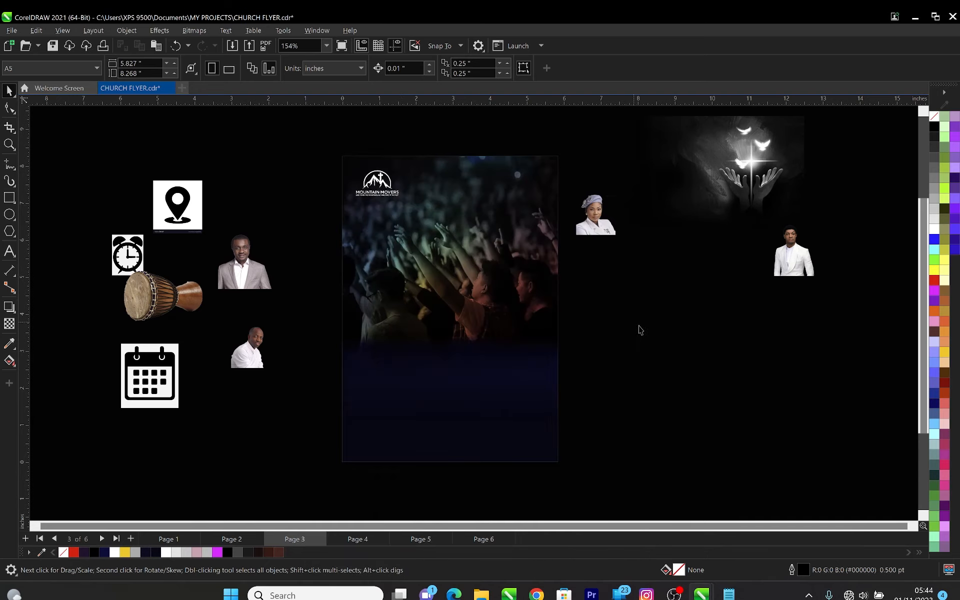
# Create a paragraph text frame about 5.01 by 5.40 inches right of the flyer and paste the copied event text into it
pyautogui.click(10, 251)
pyautogui.click(31, 253)
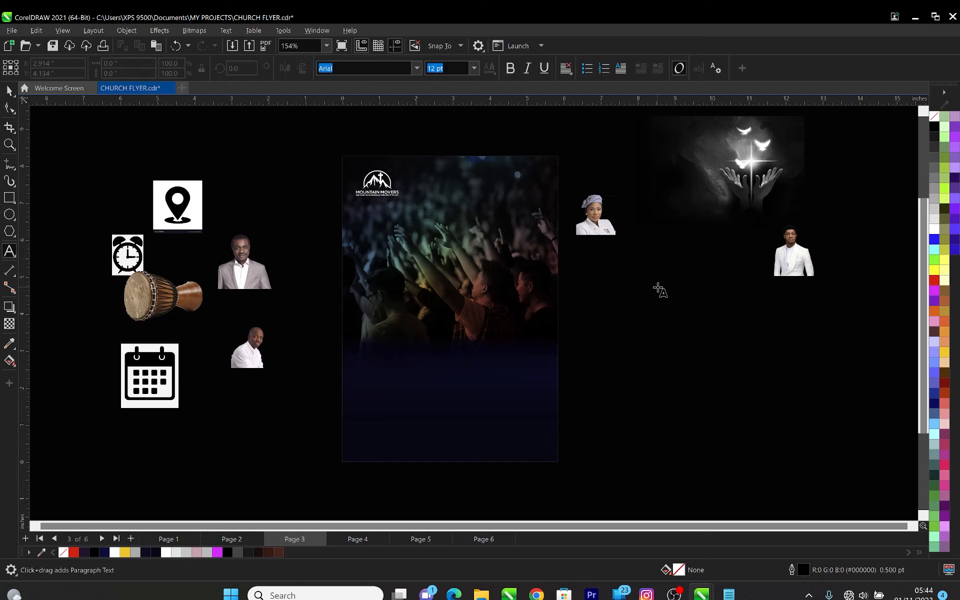
pyautogui.moveTo(609, 270); pyautogui.dragTo(794, 470)
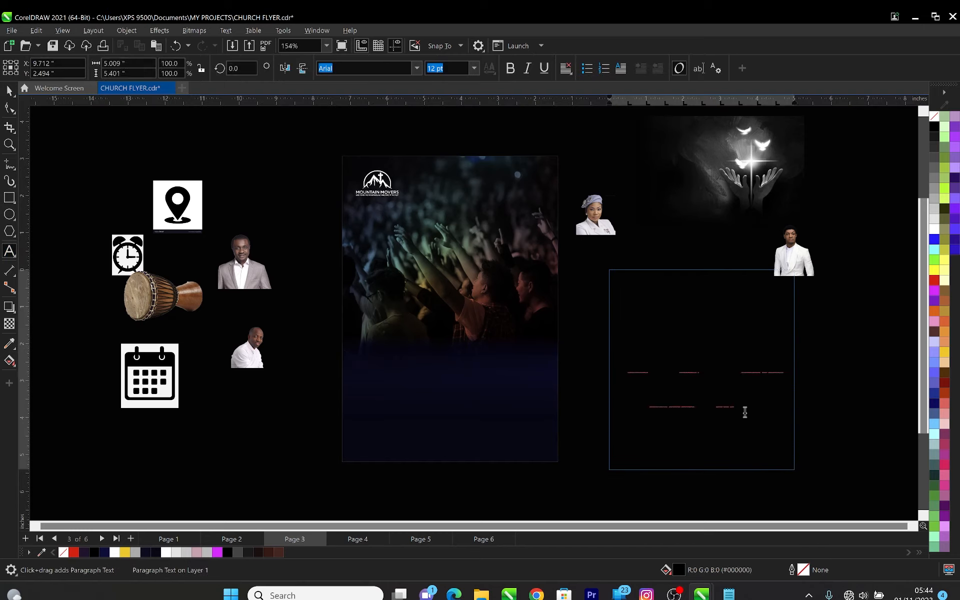
pyautogui.hotkey('ctrl', 'v')
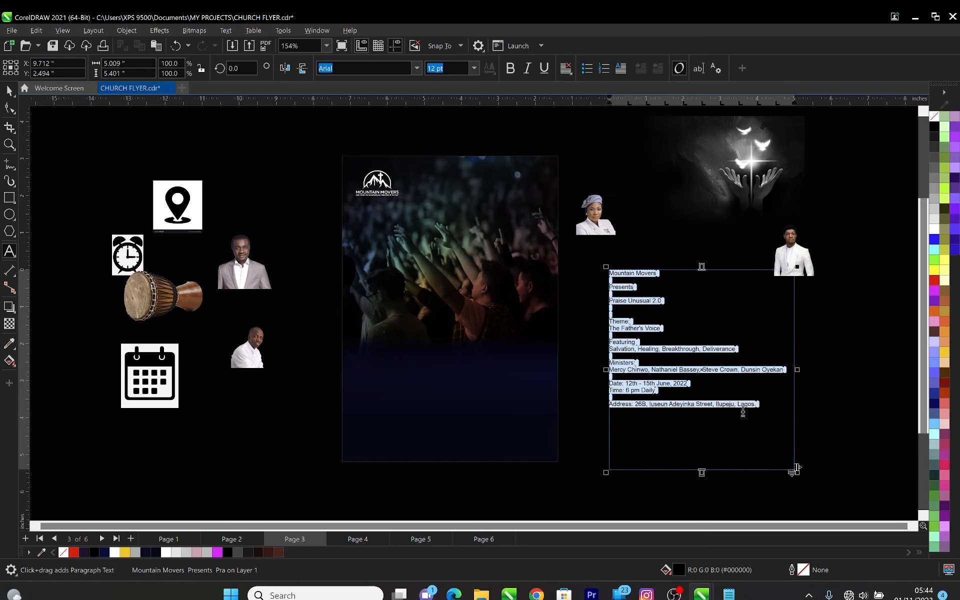
# Fill the pasted event text with white, deselect it, and save the document
pyautogui.click(114, 552)
pyautogui.click(11, 92)
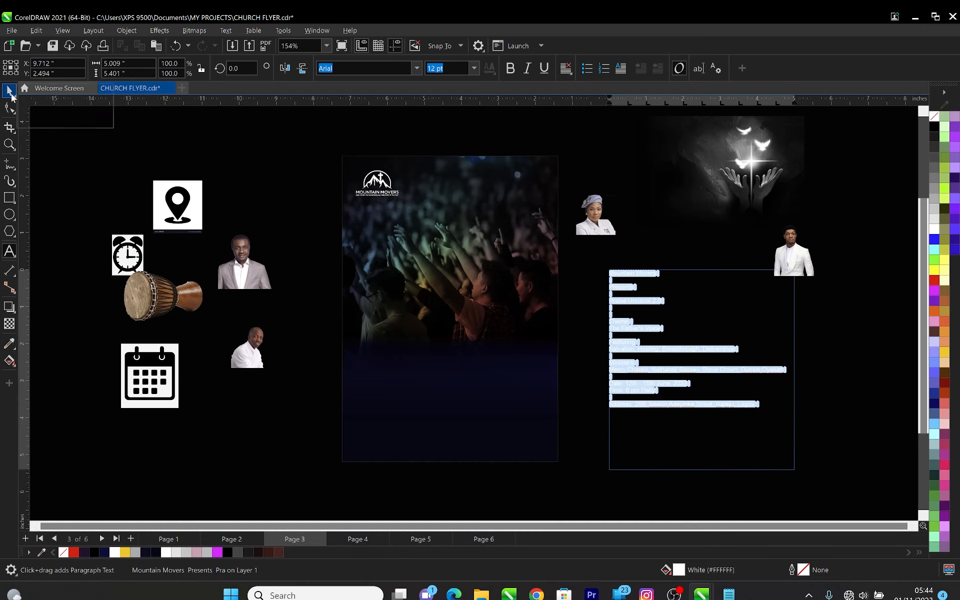
pyautogui.click(66, 92)
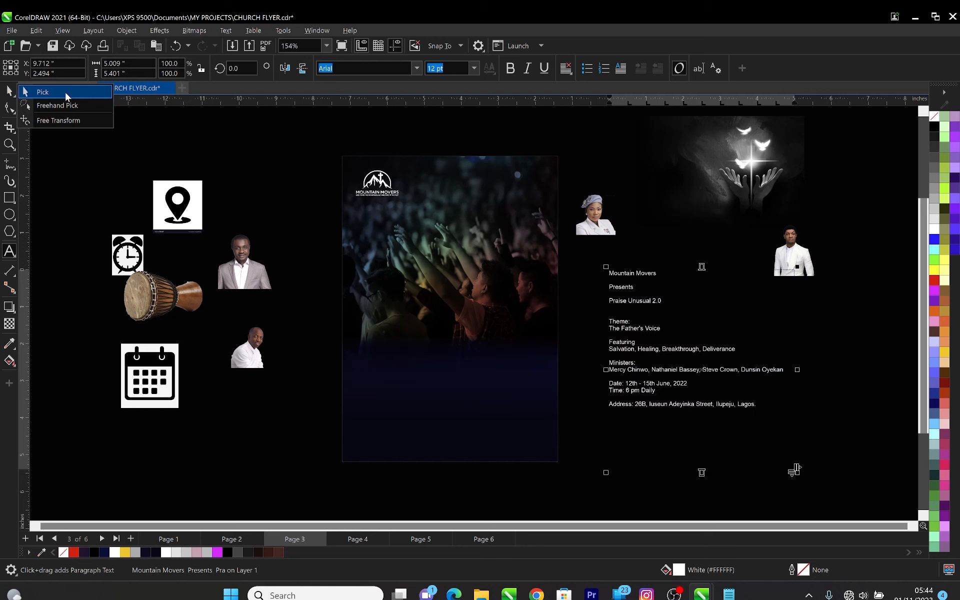
pyautogui.click(191, 153)
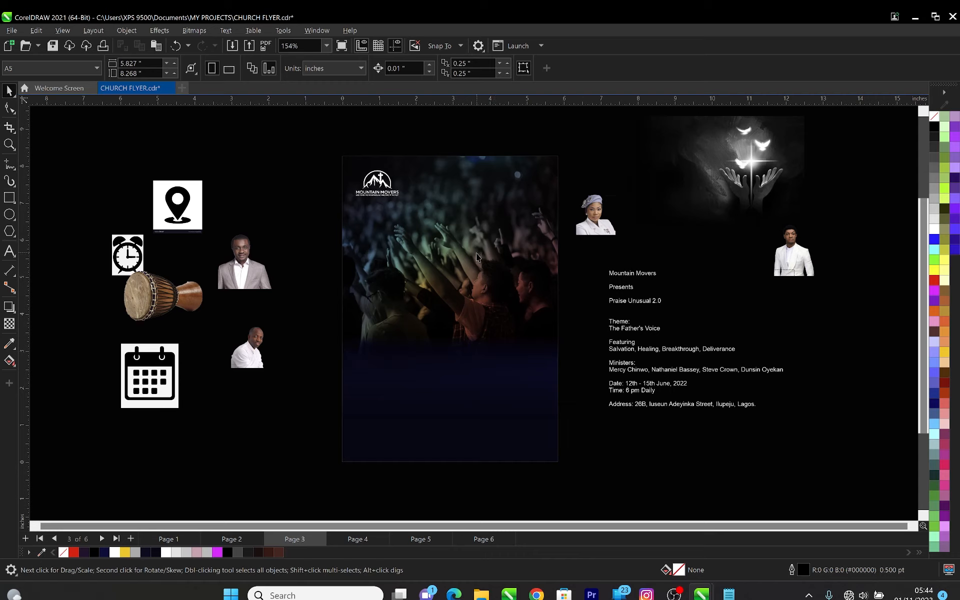
pyautogui.hotkey('ctrl', 's')
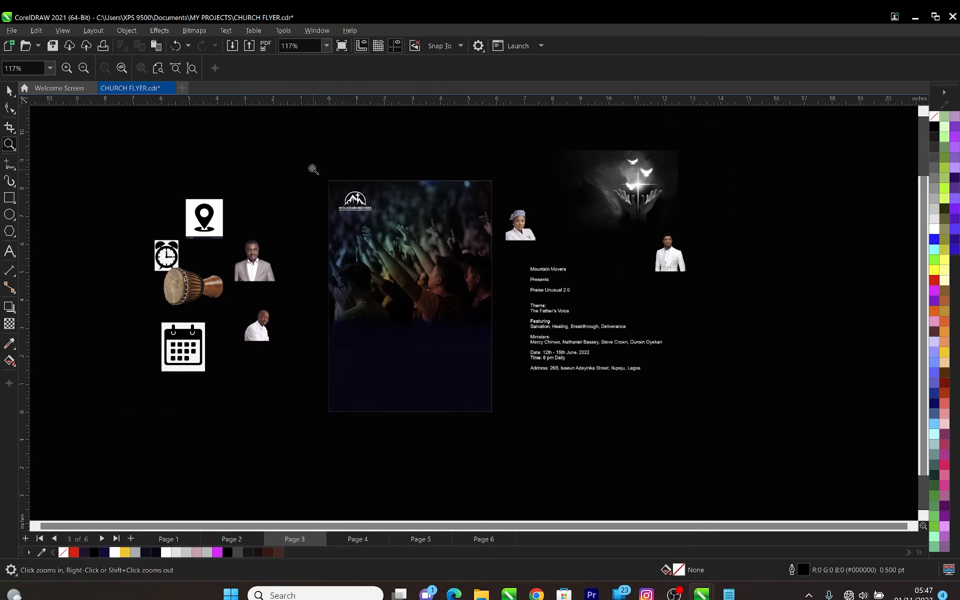
# Copy the word "Presents" from the event text beside the flyer
pyautogui.moveTo(301, 160); pyautogui.dragTo(570, 385)
pyautogui.press('space')
pyautogui.click(600, 307)
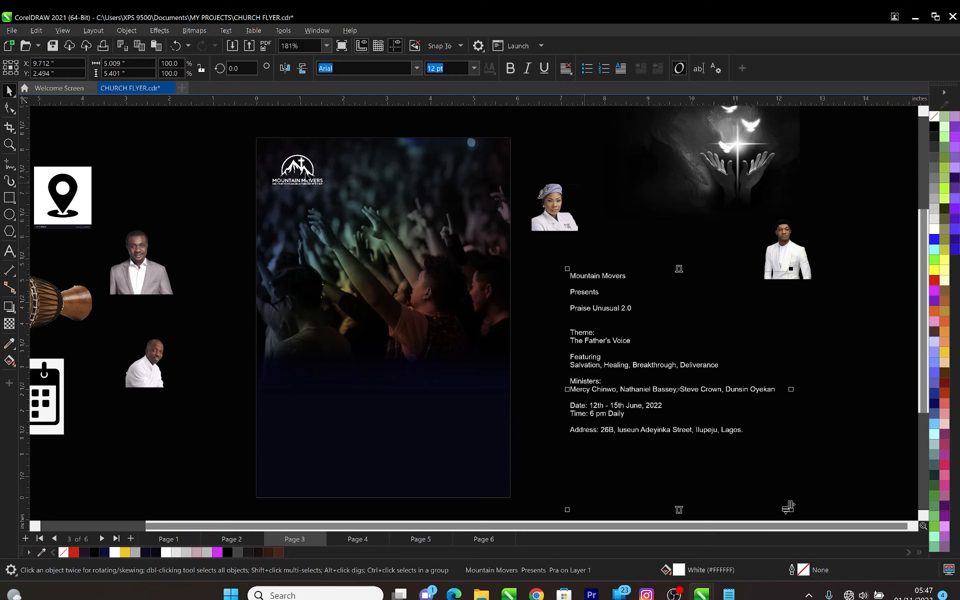
pyautogui.press('Escape')
pyautogui.scroll(1, 607, 310)
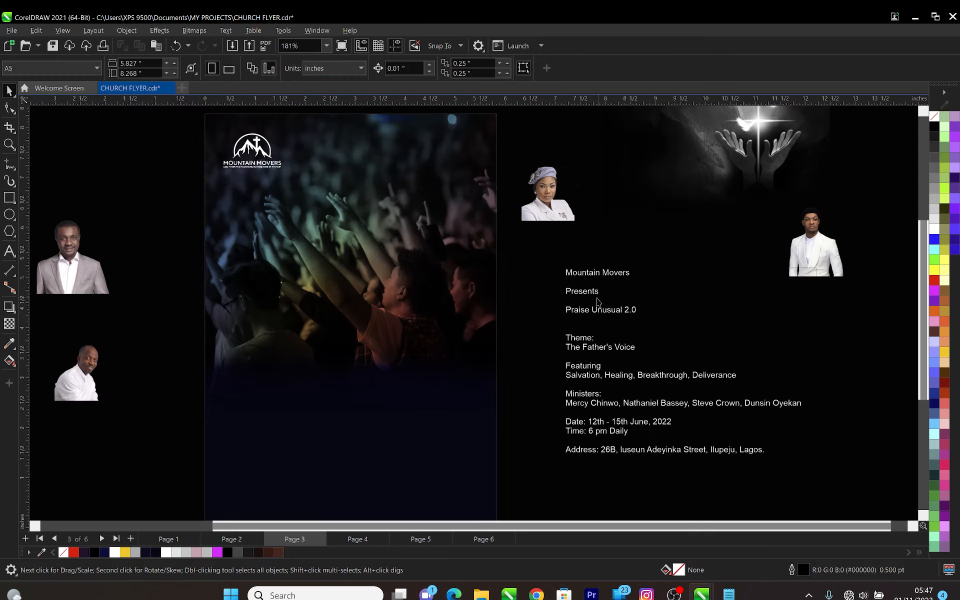
pyautogui.doubleClick(599, 292)
pyautogui.moveTo(599, 293); pyautogui.dragTo(558, 295)
pyautogui.hotkey('ctrl', 'c')
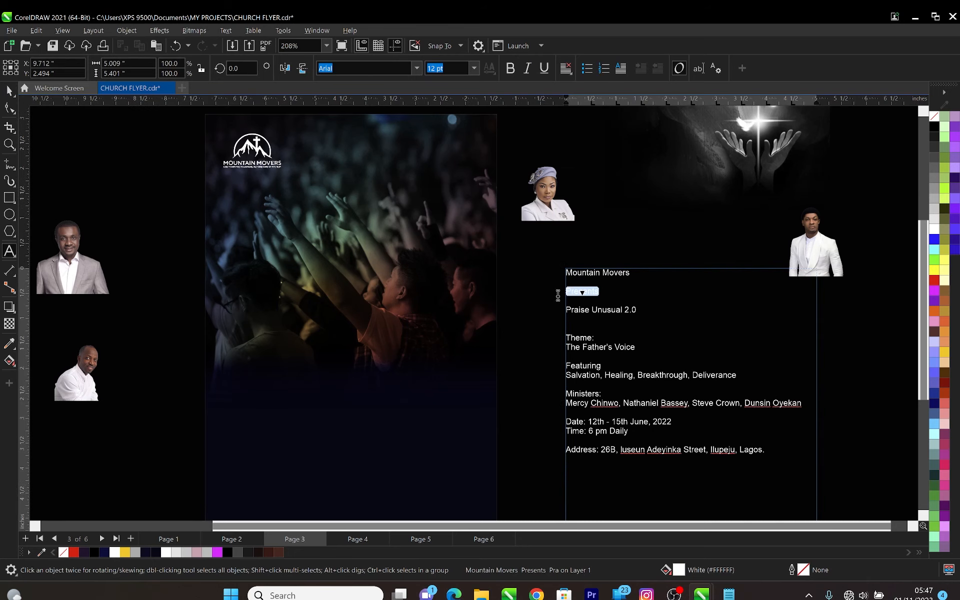
# Paste "Presents" as artistic text on the flyer, right of the logo, centred at about X 2.59 and Y 7.04 inches
pyautogui.hotkey('ctrl', 'space')
pyautogui.click(304, 177)
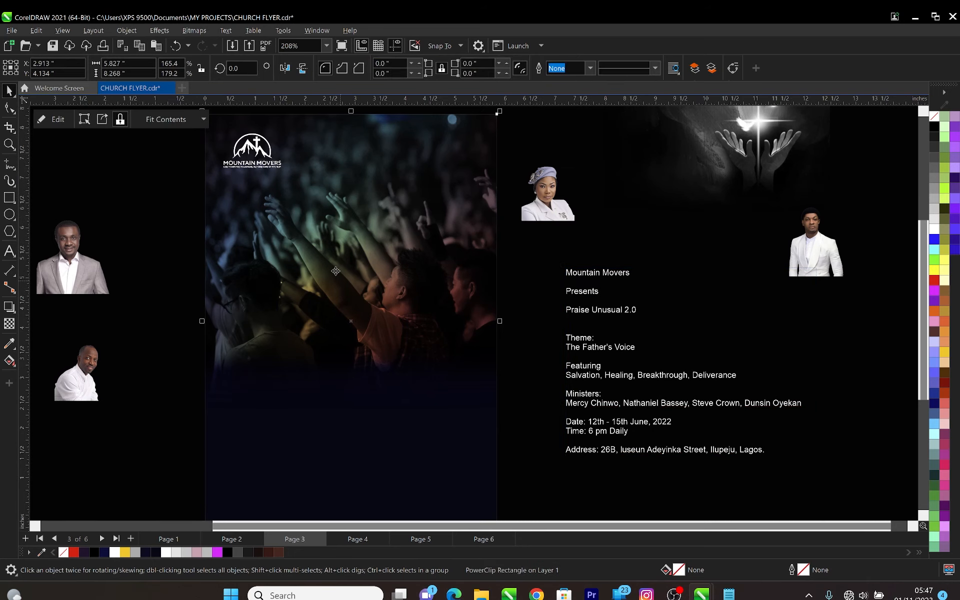
pyautogui.press('F8')
pyautogui.click(304, 177)
pyautogui.hotkey('ctrl', 'v')
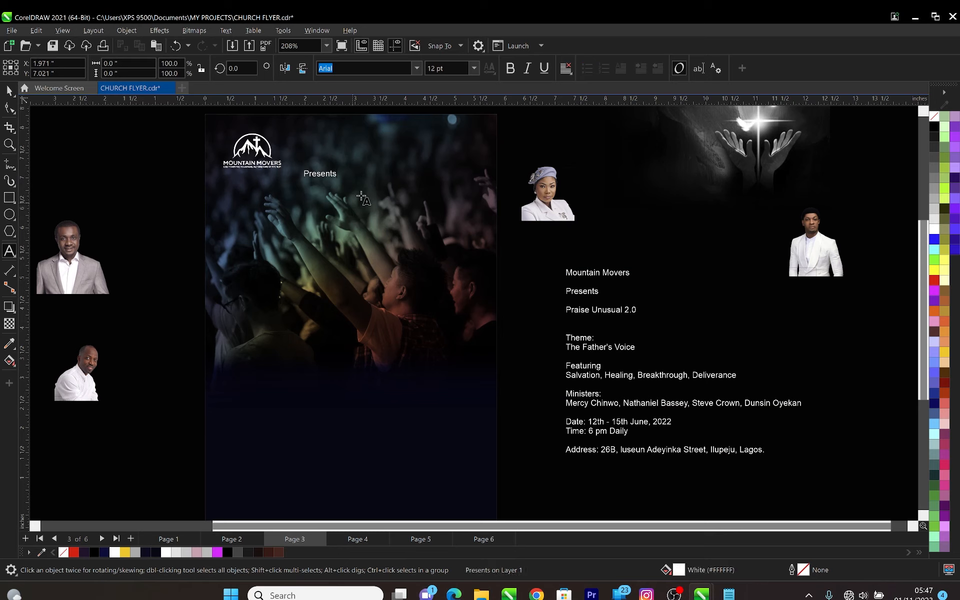
pyautogui.hotkey('ctrl', 'space')
pyautogui.moveTo(330, 176)
pyautogui.mouseDown()
pyautogui.moveTo(346, 184)
pyautogui.moveTo(344, 176)
pyautogui.mouseUp()
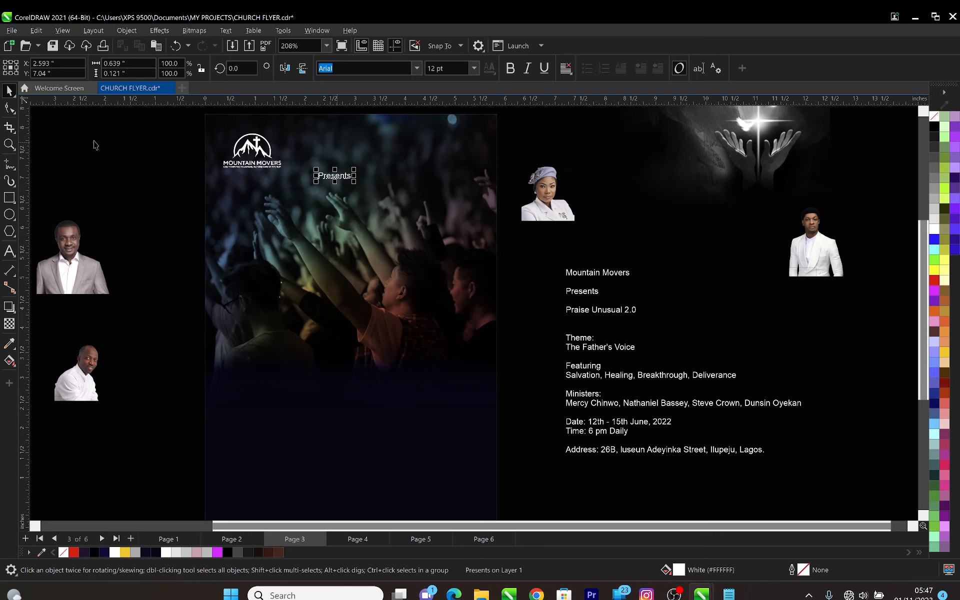
# Widen the letter spacing of "Presents" beside the logo with the Shape tool, then deselect it
pyautogui.click(9, 105)
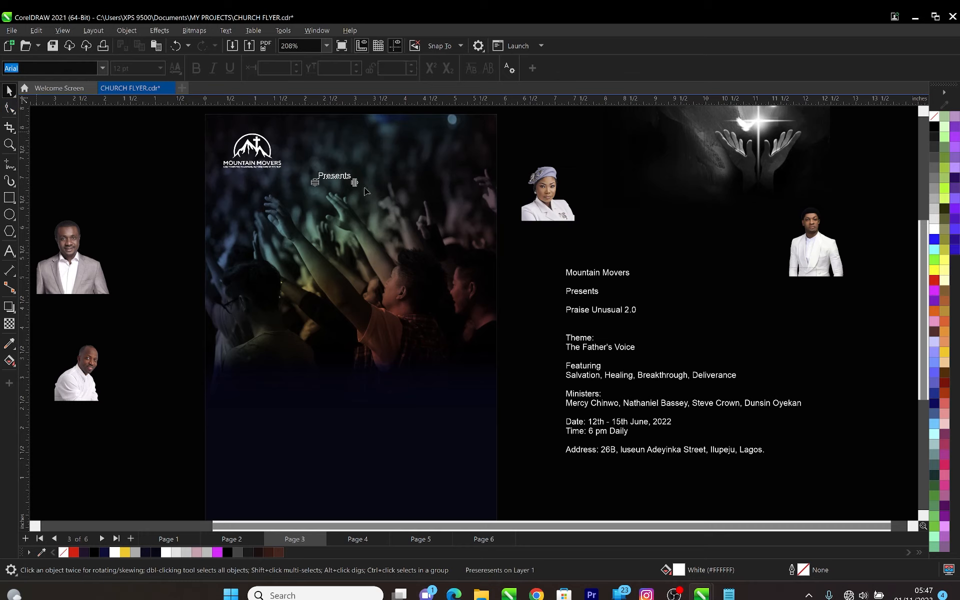
pyautogui.moveTo(354, 183); pyautogui.dragTo(378, 193)
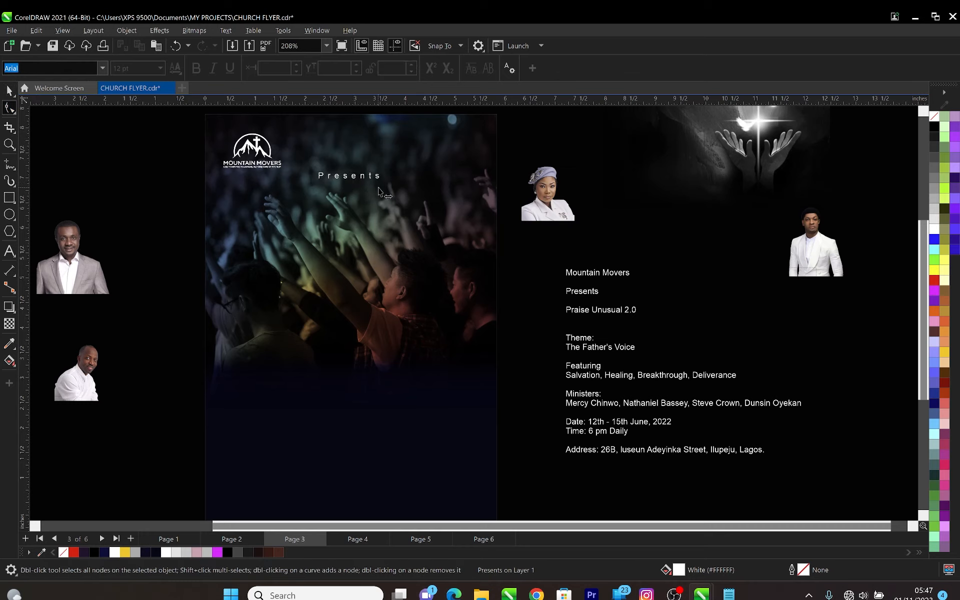
pyautogui.click(416, 183)
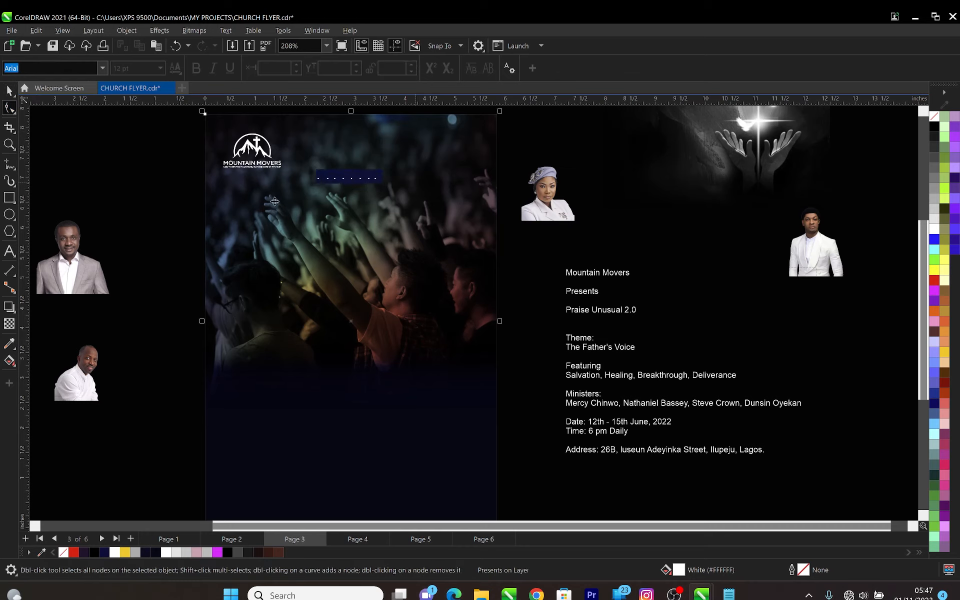
pyautogui.press('space')
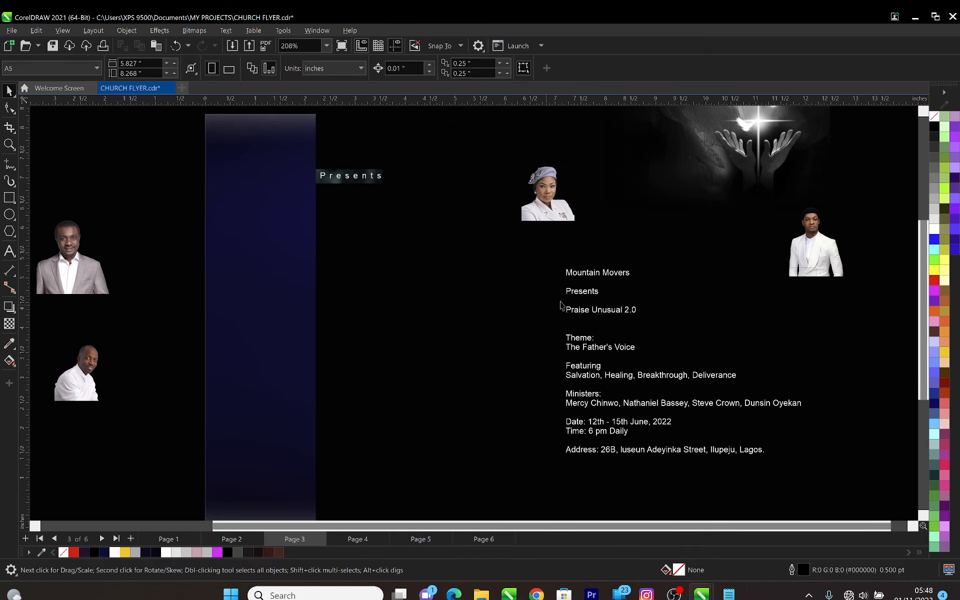
# Copy "Praise Unusual 2.0" from the event text and paste it as artistic text on the flyer below "Presents"
pyautogui.doubleClick(605, 312)
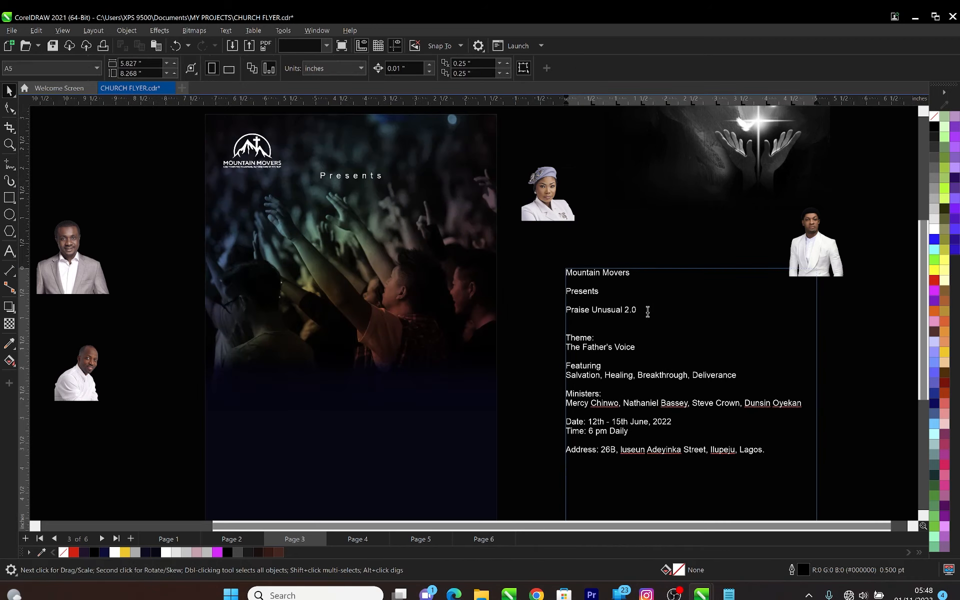
pyautogui.moveTo(647, 312); pyautogui.dragTo(561, 314)
pyautogui.hotkey('ctrl', 'c')
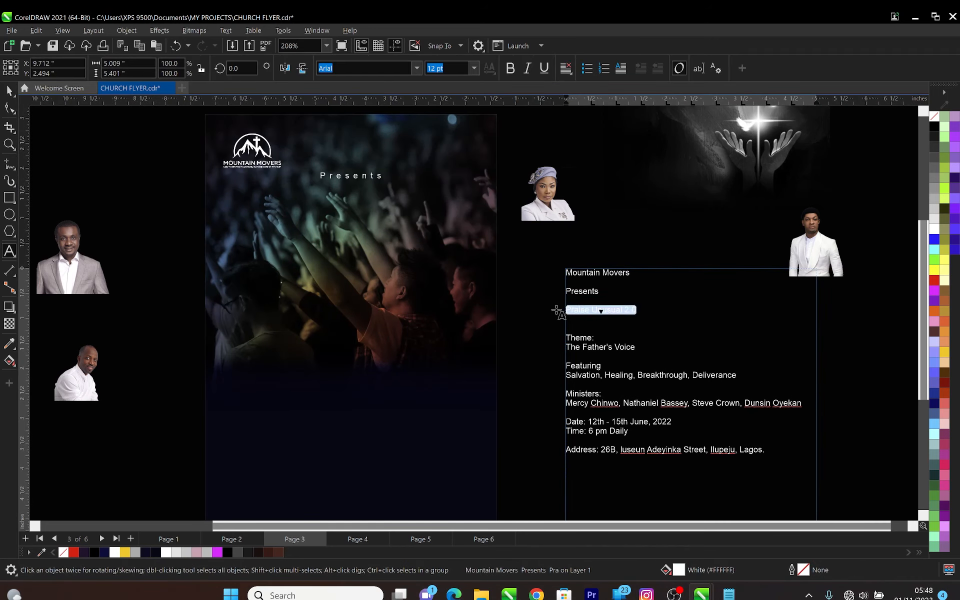
pyautogui.hotkey('ctrl', 'space')
pyautogui.press('F8')
pyautogui.click(316, 229)
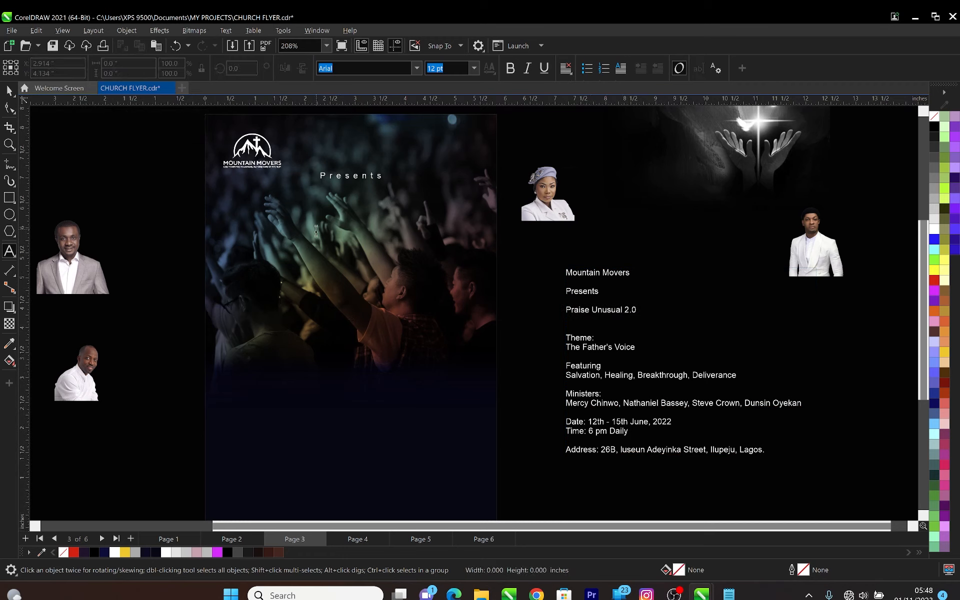
pyautogui.hotkey('ctrl', 'v')
pyautogui.hotkey('ctrl', 'space')
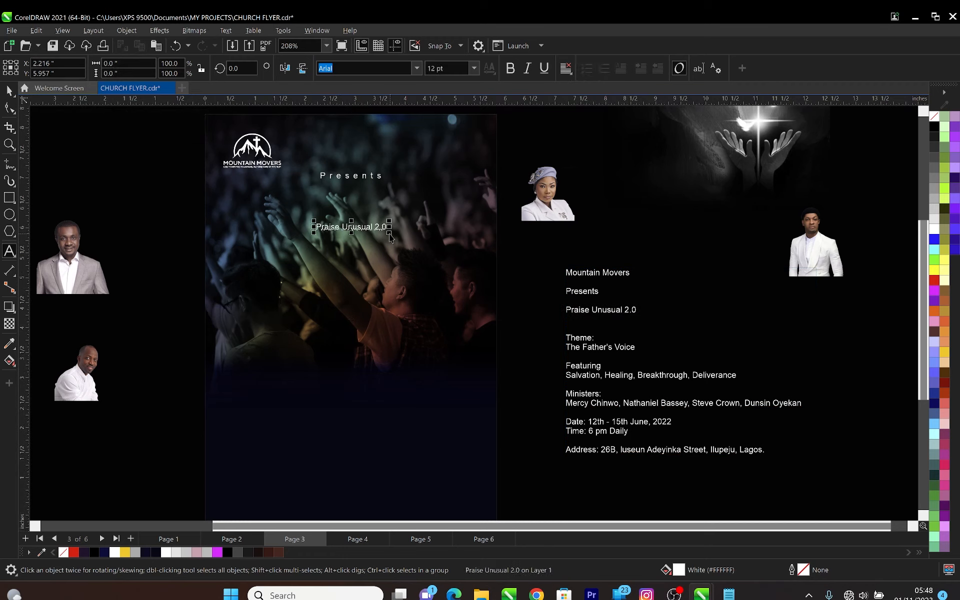
# Undo the accidental background move and enlarge "Praise Unusual 2.0" to about 24.9 pt
pyautogui.moveTo(387, 234); pyautogui.dragTo(406, 245)
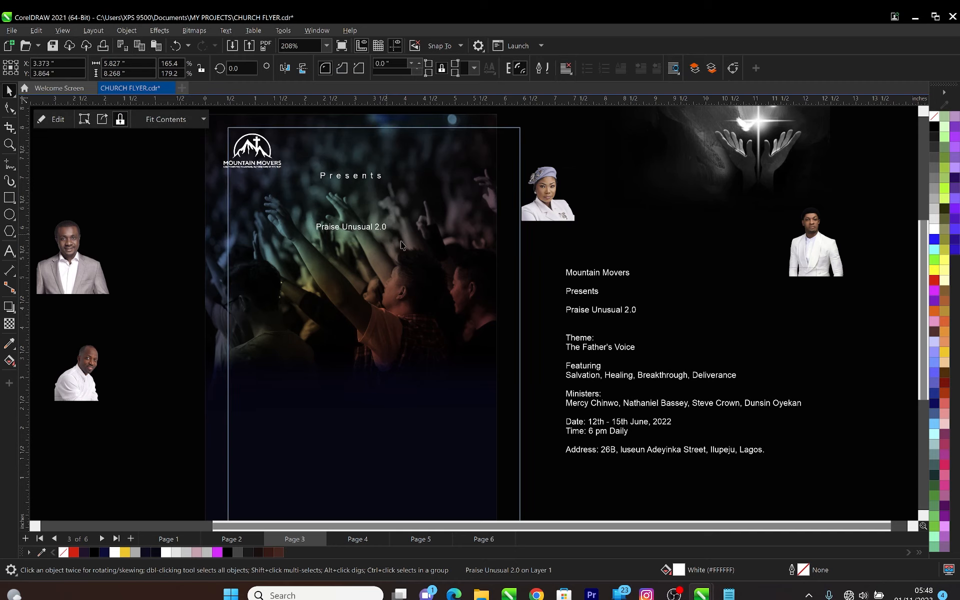
pyautogui.hotkey('ctrl', 'z')
pyautogui.click(368, 233)
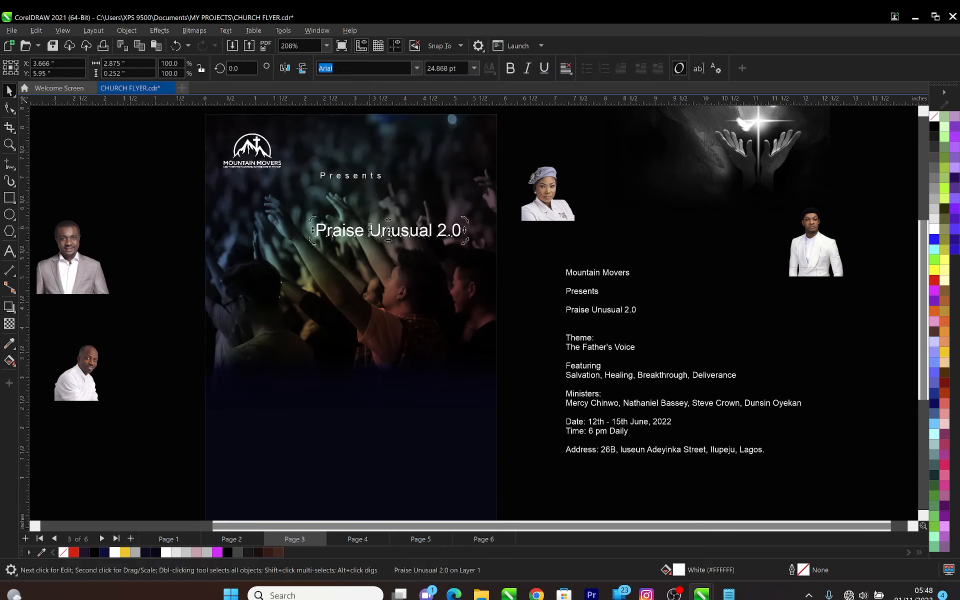
# Split the flyer title into three lines reading "Praise", "Unusual" and "2.0"
pyautogui.doubleClick(370, 228)
pyautogui.click(371, 229)
pyautogui.press('Return')
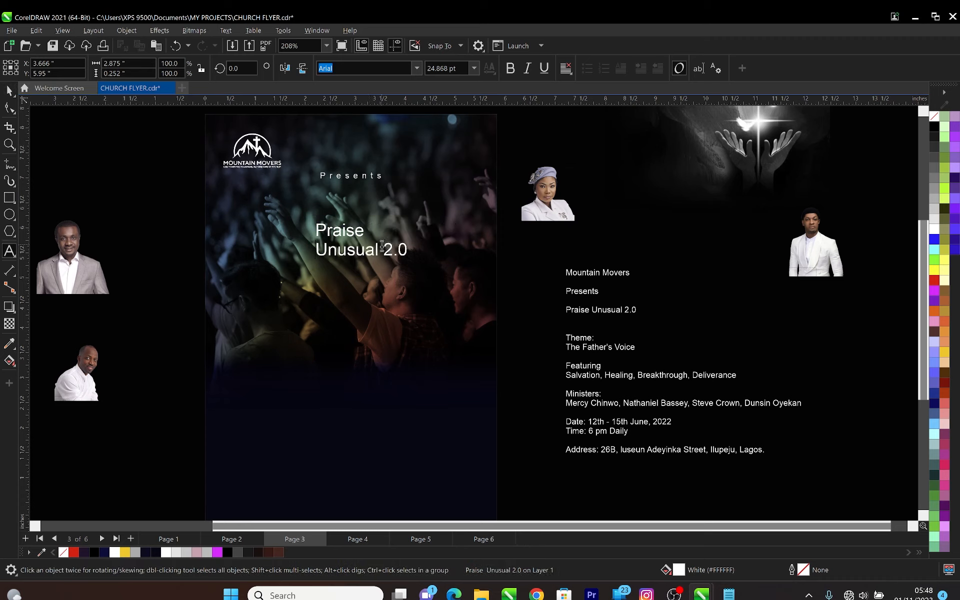
pyautogui.click(382, 245)
pyautogui.press('Return')
pyautogui.press('Escape')
# Break the three-line title apart into separate text objects and enlarge "Praise" to about 62.4 pt
pyautogui.hotkey('ctrl', 'k')
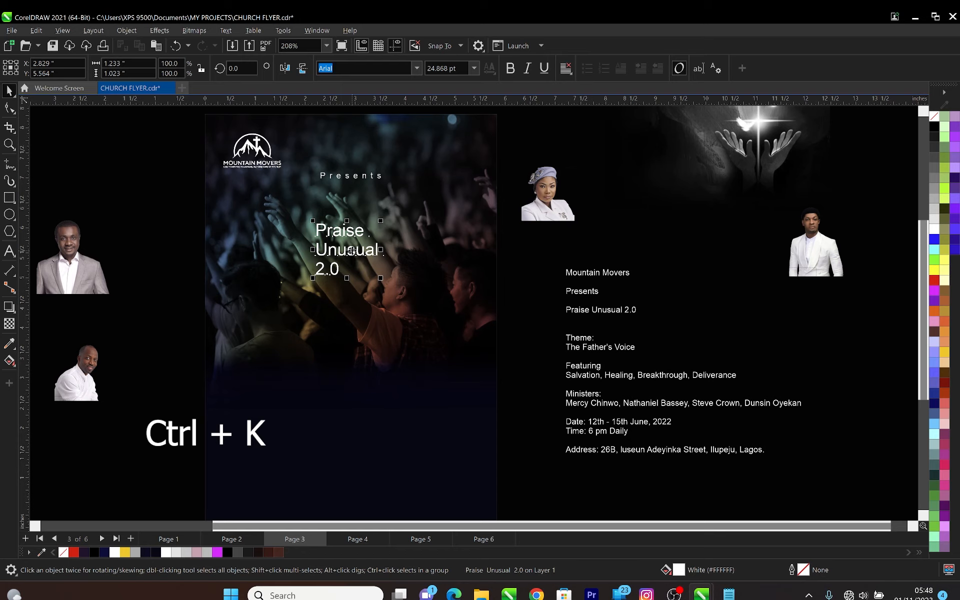
pyautogui.click(386, 248)
pyautogui.moveTo(349, 231); pyautogui.dragTo(403, 248)
# Change the capital U of "Unusual" in the flyer title to a lowercase u
pyautogui.click(332, 252)
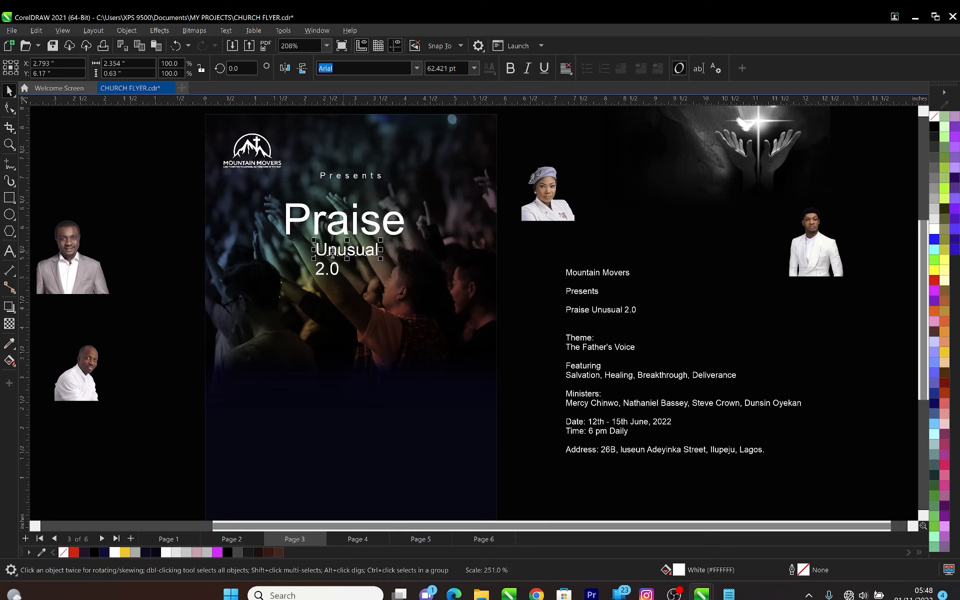
pyautogui.doubleClick(332, 254)
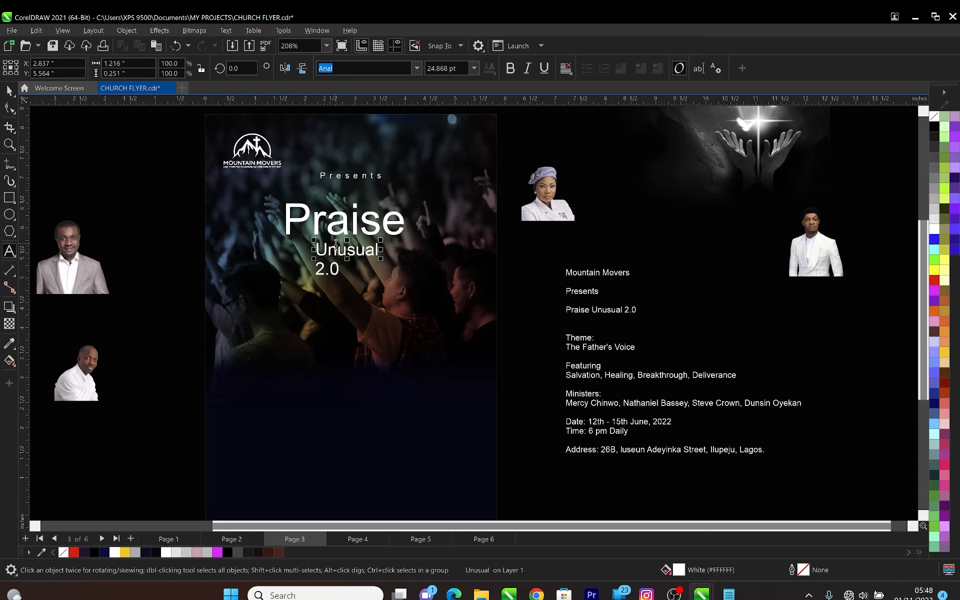
pyautogui.press('BackSpace')
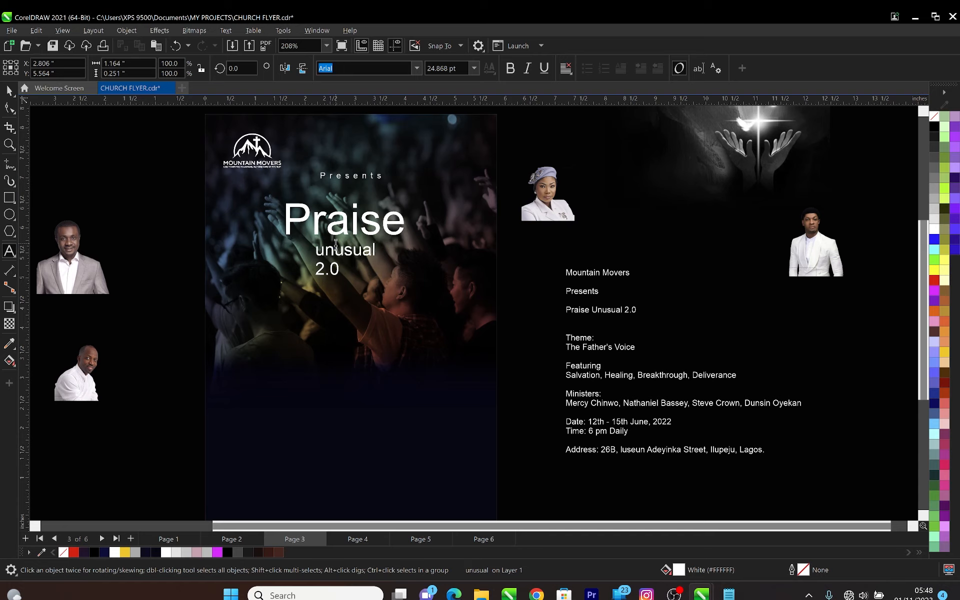
pyautogui.hotkey('ctrl', 'space')
# Enlarge "Praise" to about 74 pt and move "2.0" to about X 4.13 and Y 4.63 inches
pyautogui.click(376, 220)
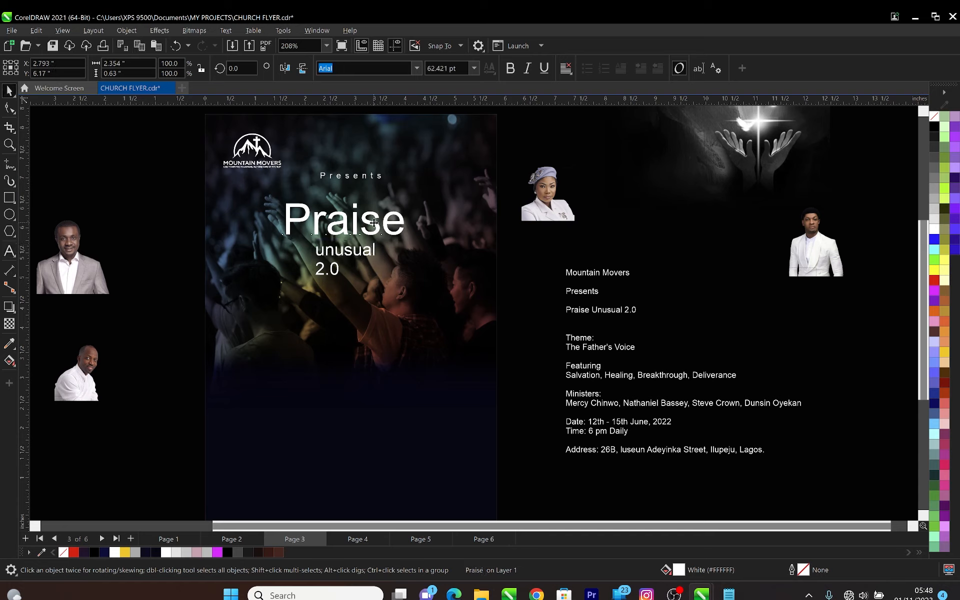
pyautogui.moveTo(376, 220); pyautogui.dragTo(423, 247)
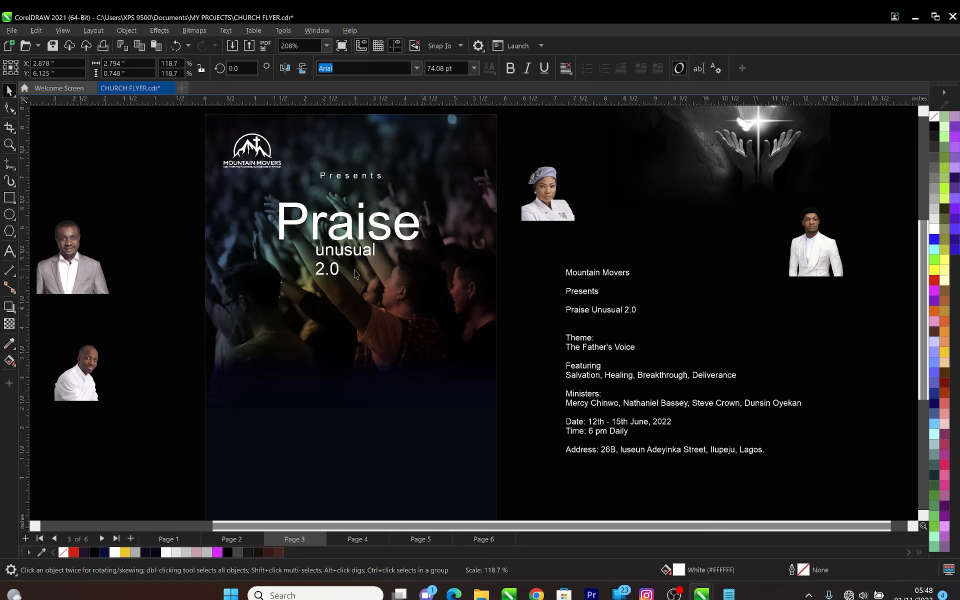
pyautogui.click(332, 278)
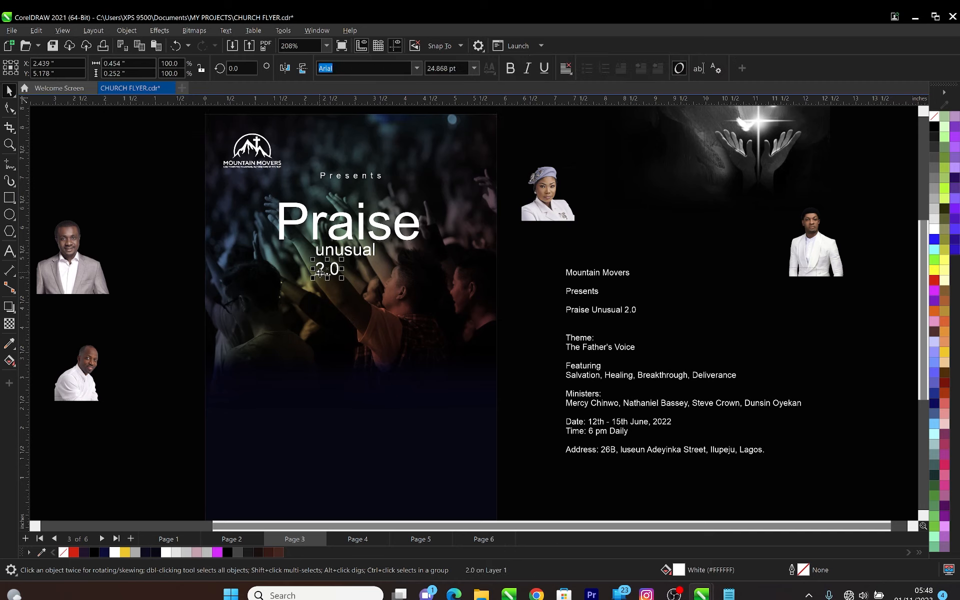
pyautogui.moveTo(395, 306); pyautogui.dragTo(403, 301)
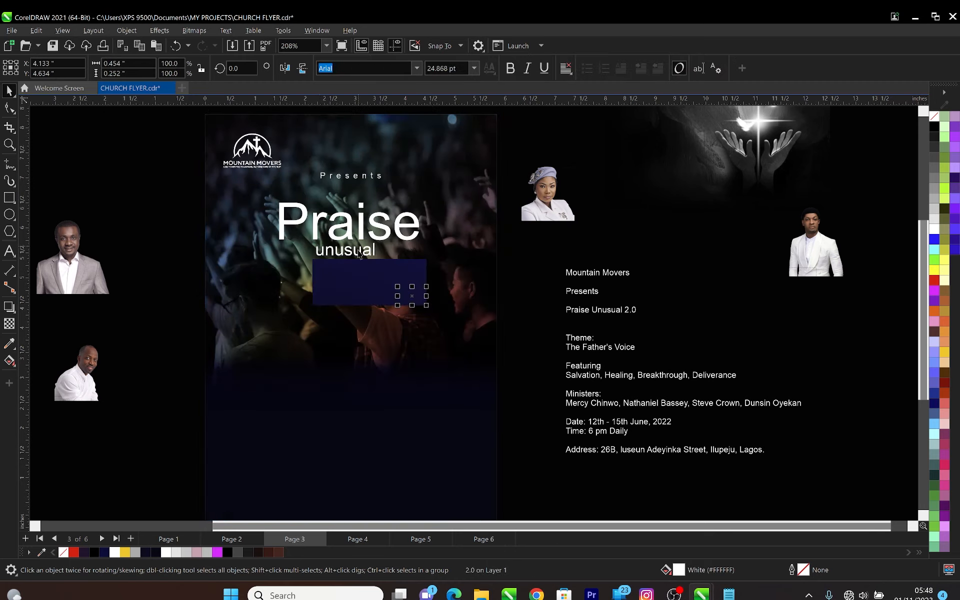
# Enlarge "unusual" to about 40.5 pt and place it closely beneath "Praise"
pyautogui.click(373, 253)
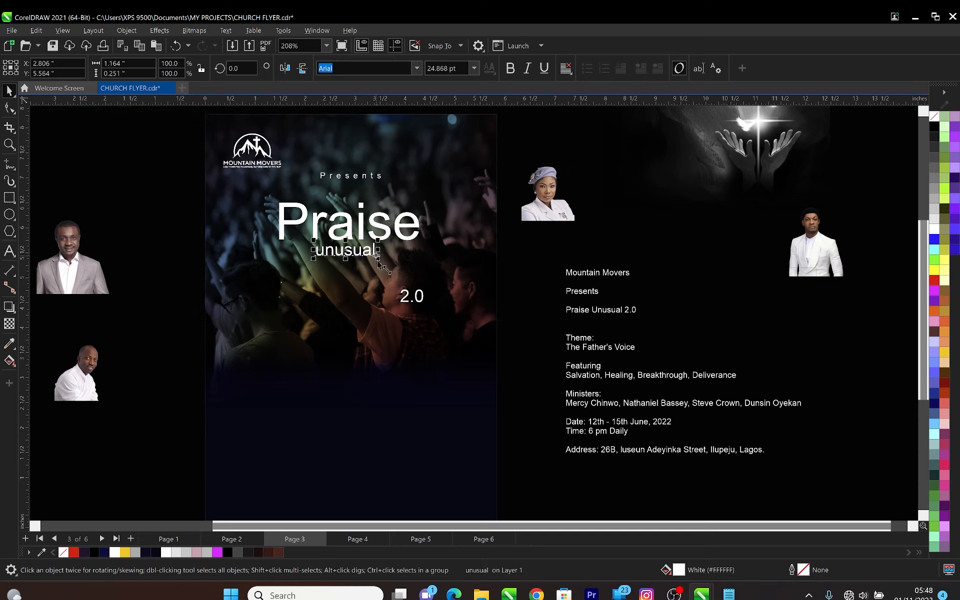
pyautogui.moveTo(395, 270); pyautogui.dragTo(397, 271)
pyautogui.moveTo(316, 270); pyautogui.dragTo(295, 271)
pyautogui.scroll(1, 368, 245)
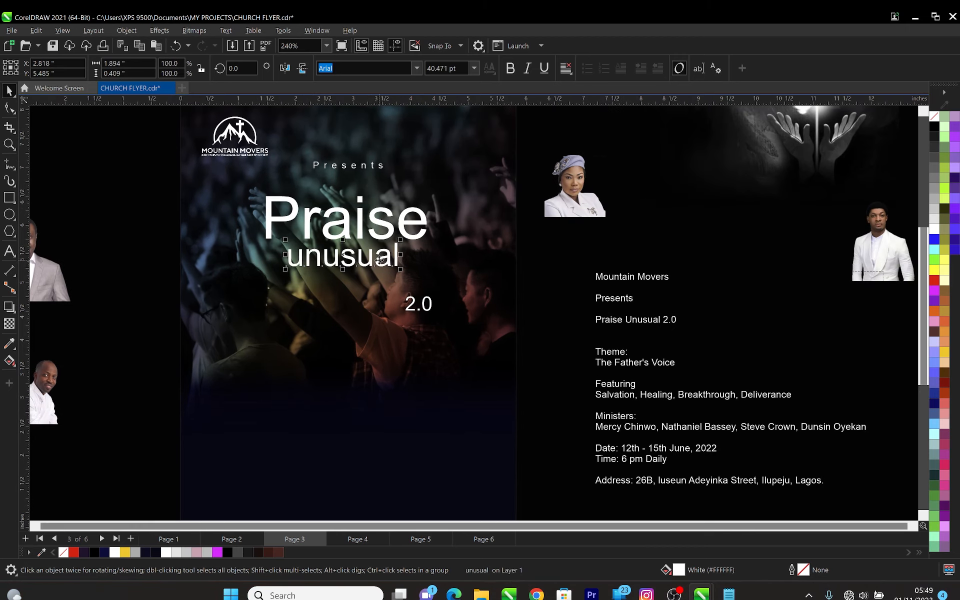
pyautogui.moveTo(379, 257); pyautogui.dragTo(380, 250)
# Set the font of both "Praise" and "unusual" to Sequel Sans Bold Head after trying Sequel Sans Bold Body
pyautogui.keyDown('shift'); pyautogui.click(361, 225); pyautogui.keyUp('shift')
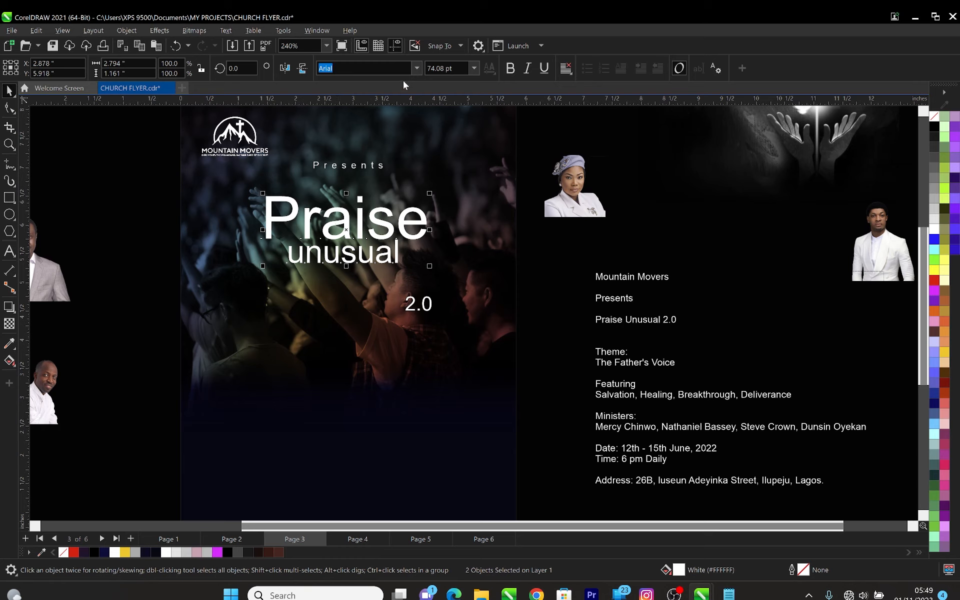
pyautogui.click(416, 69)
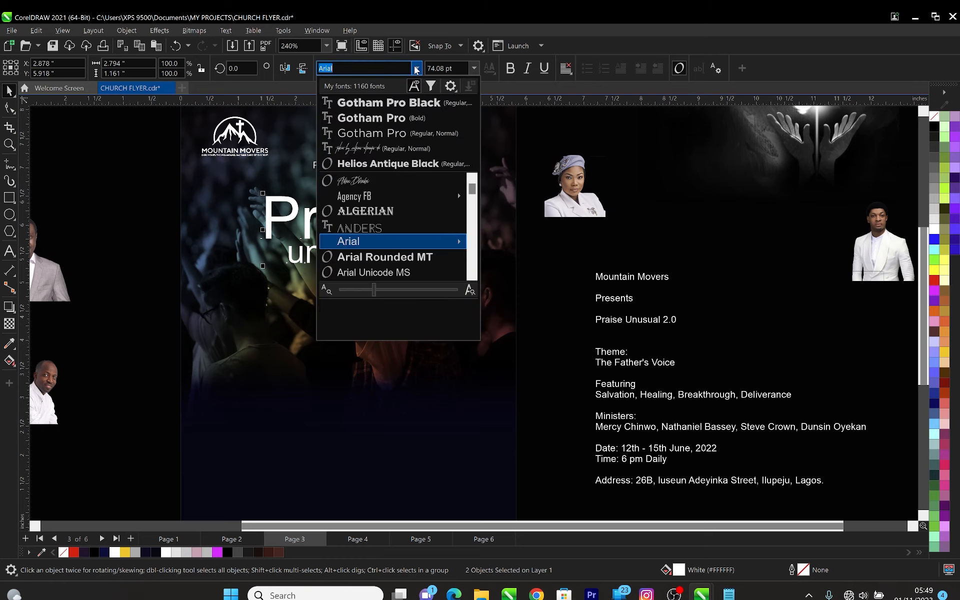
pyautogui.write('sequel san')
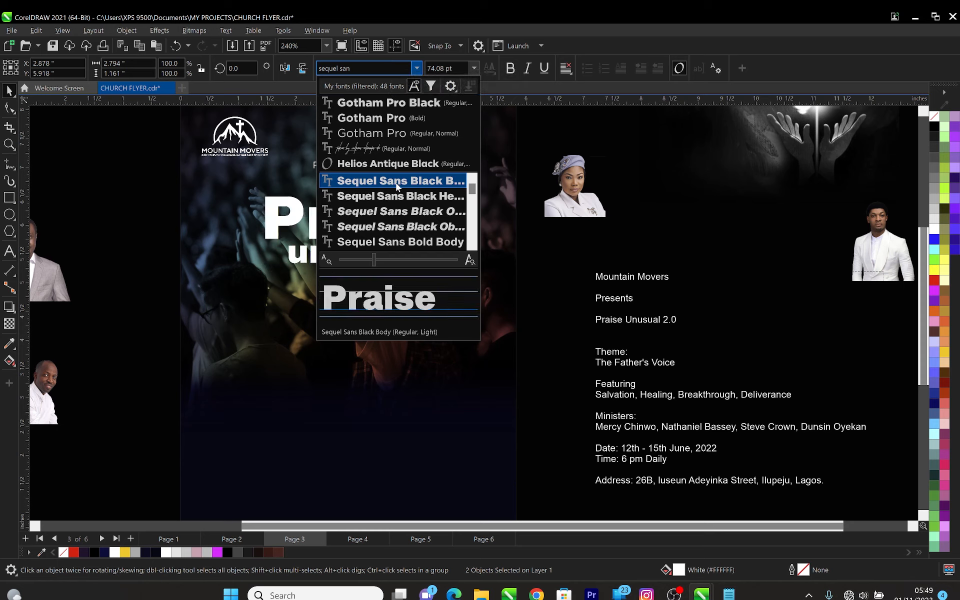
pyautogui.click(413, 243)
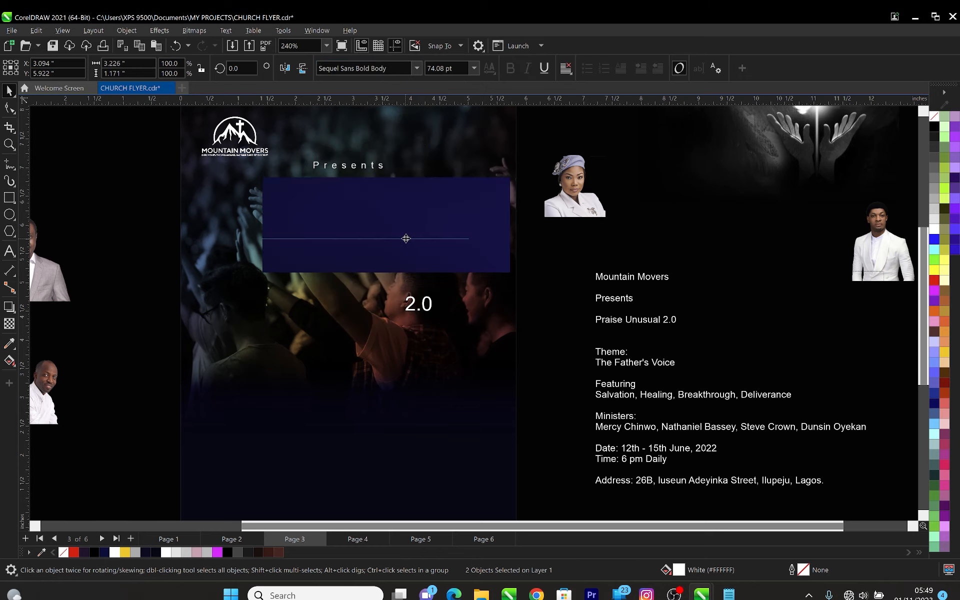
pyautogui.click(416, 68)
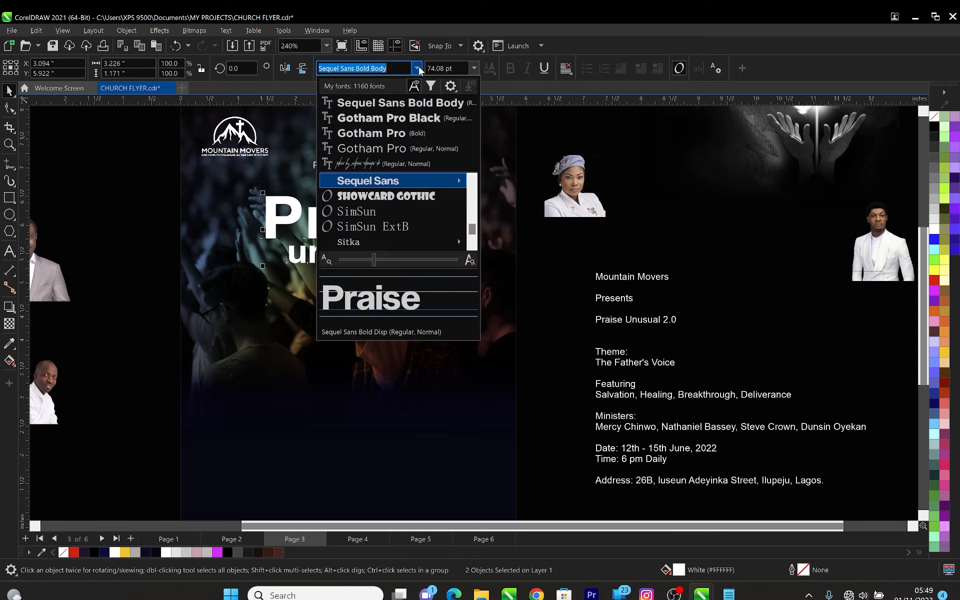
pyautogui.moveTo(399, 179)
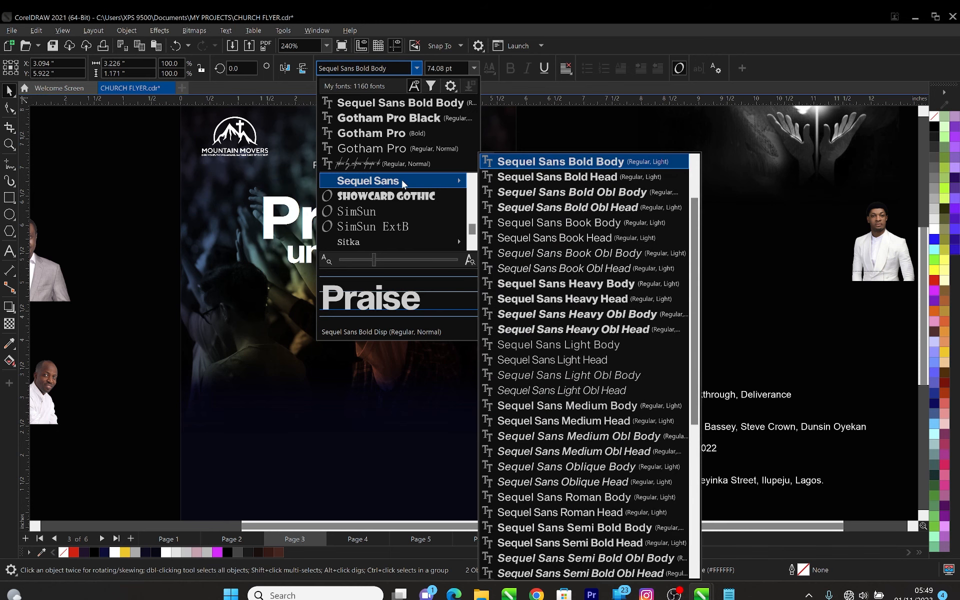
pyautogui.click(578, 181)
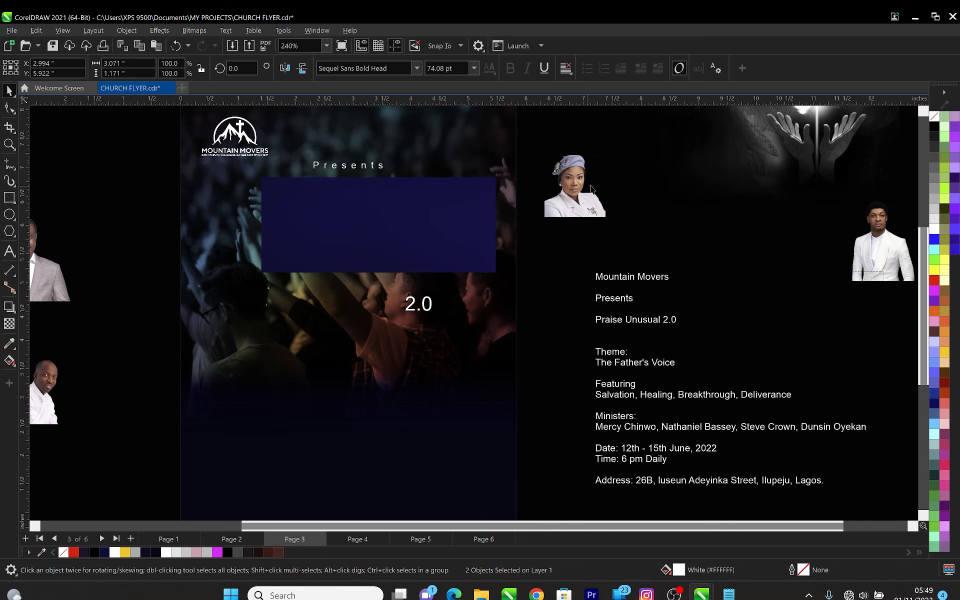
pyautogui.click(635, 163)
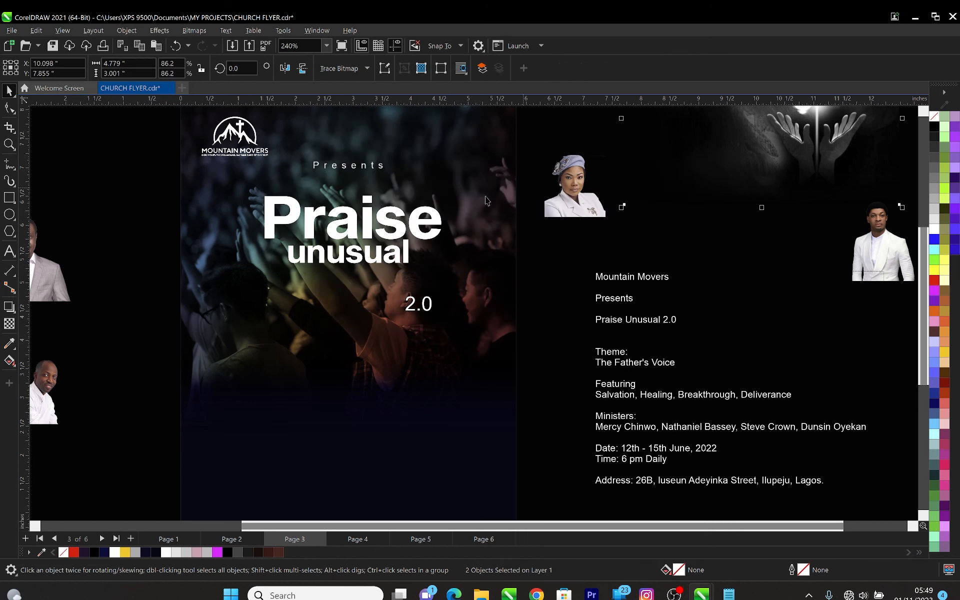
# Set the font size of the letters "ais" in "Praise" to 85 pt and deselect the text
pyautogui.doubleClick(405, 225)
pyautogui.doubleClick(404, 224)
pyautogui.click(404, 224)
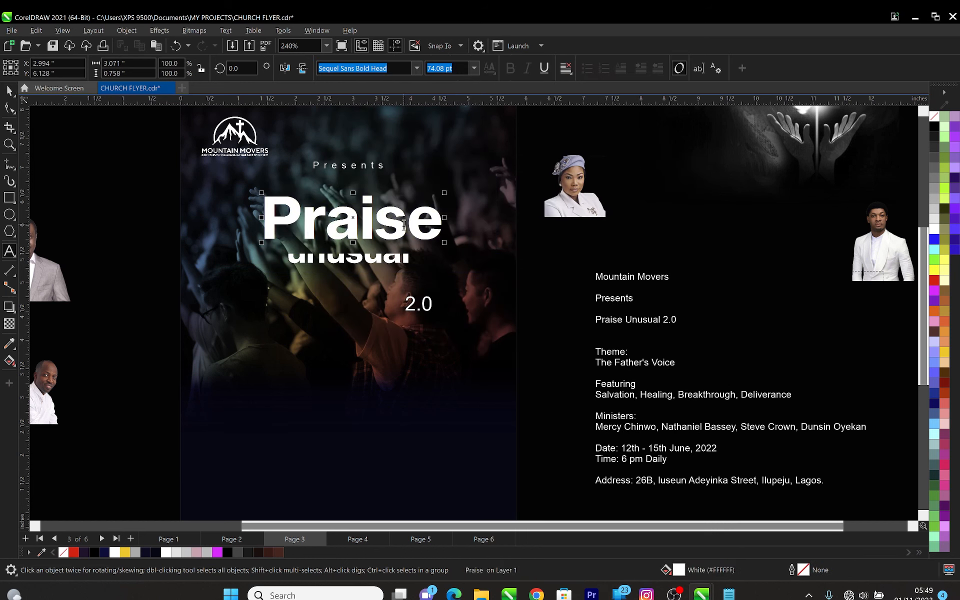
pyautogui.moveTo(404, 225); pyautogui.dragTo(337, 226)
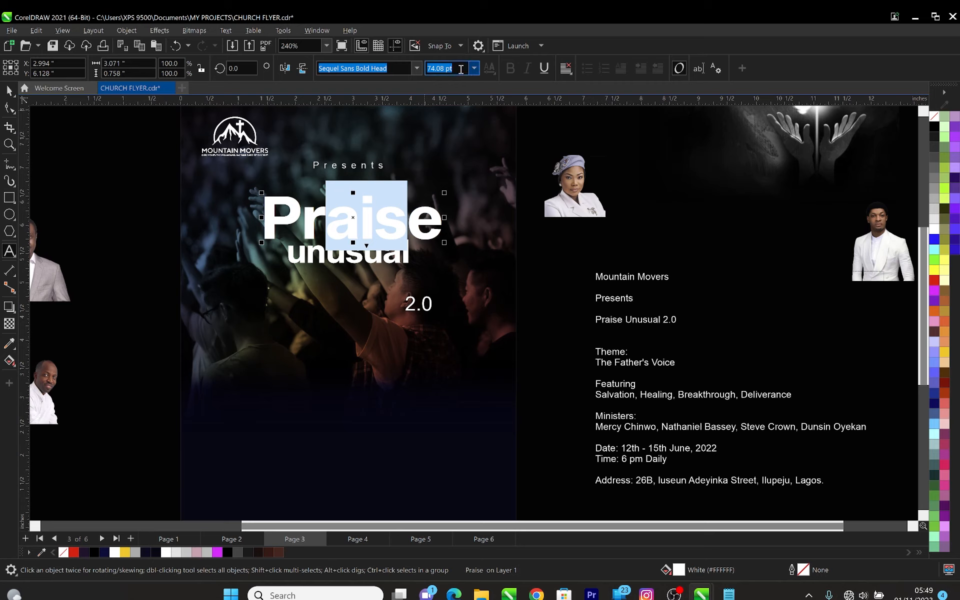
pyautogui.write('4')
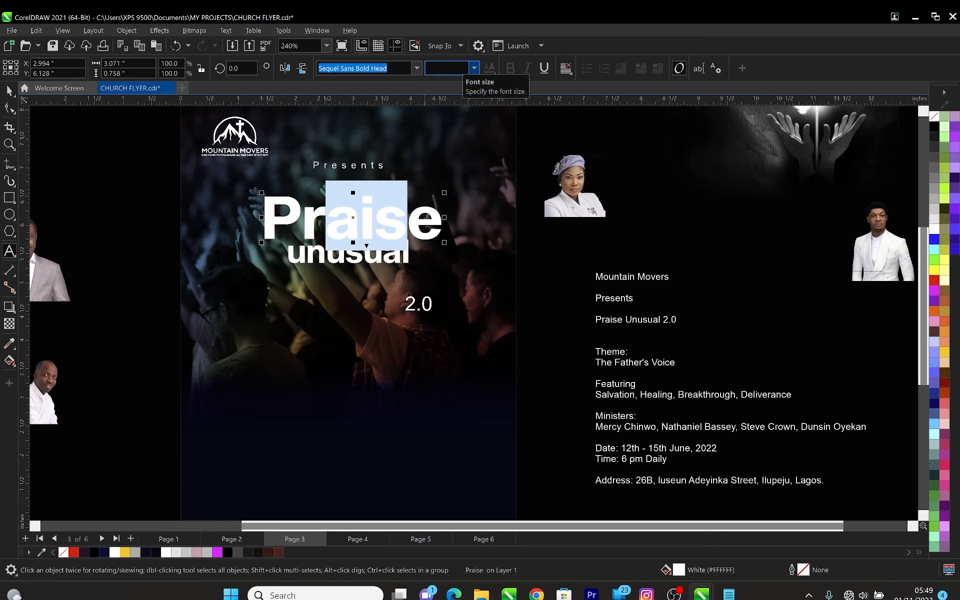
pyautogui.press('Return')
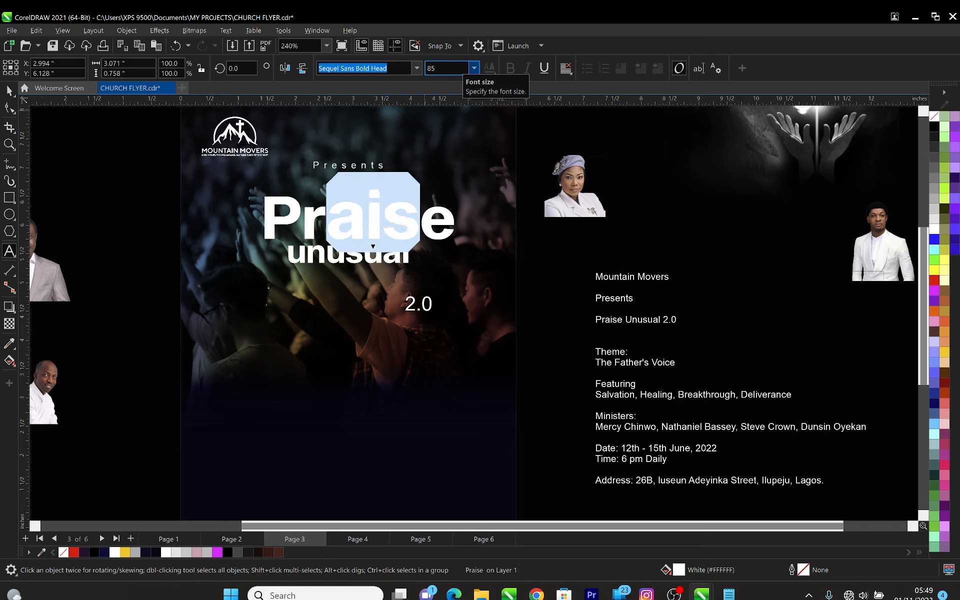
pyautogui.click(3, 91)
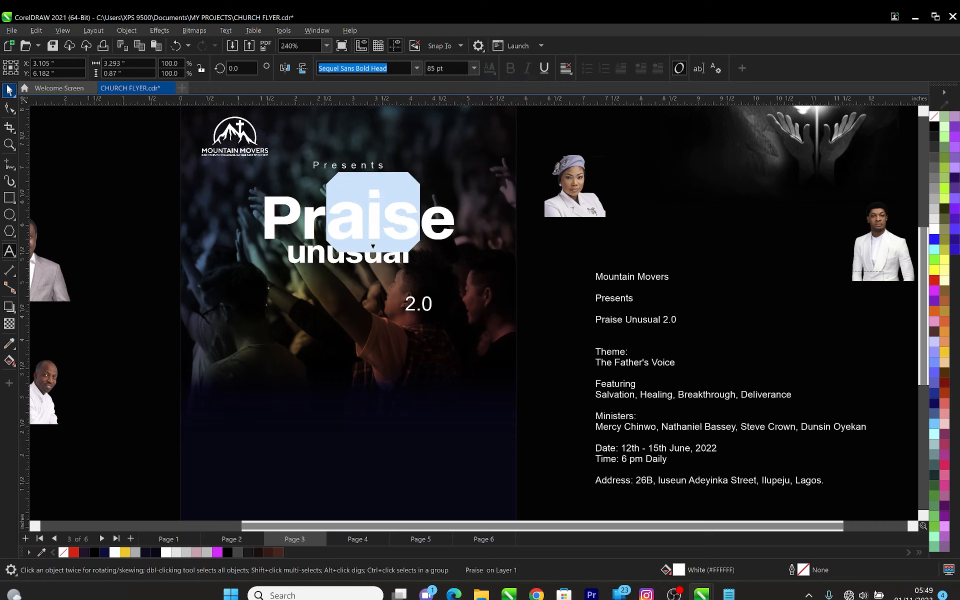
pyautogui.press('Escape')
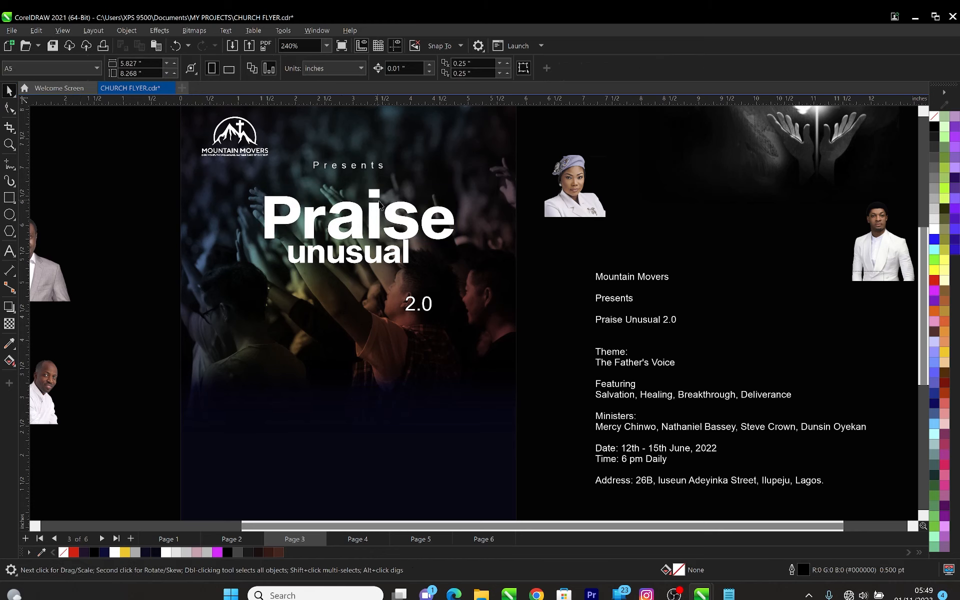
# Set the font size of the letters "ais" in "Praise" to 90 pt and deselect the text
pyautogui.doubleClick(393, 214)
pyautogui.moveTo(420, 209); pyautogui.dragTo(326, 212)
pyautogui.click(465, 69)
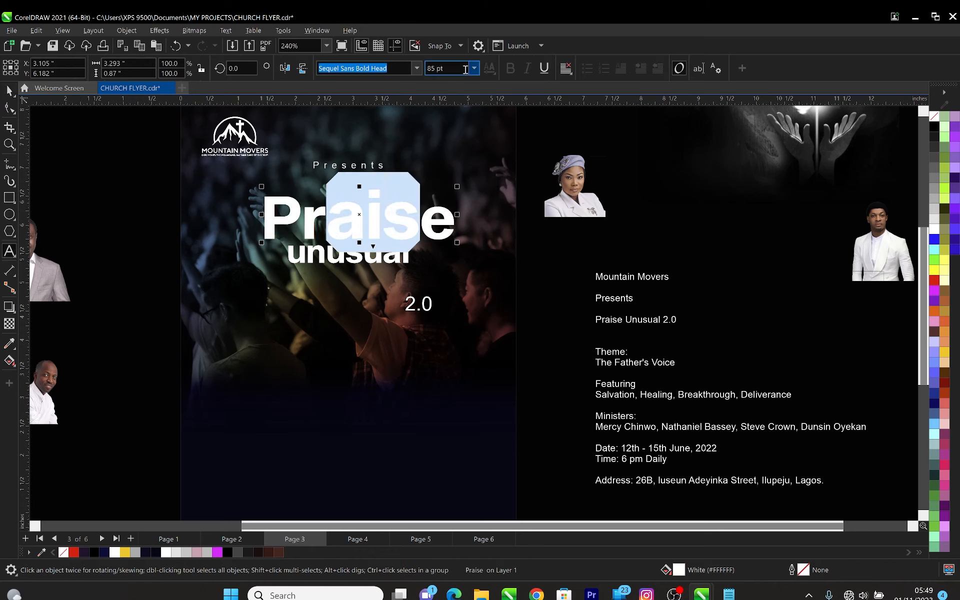
pyautogui.click(450, 66)
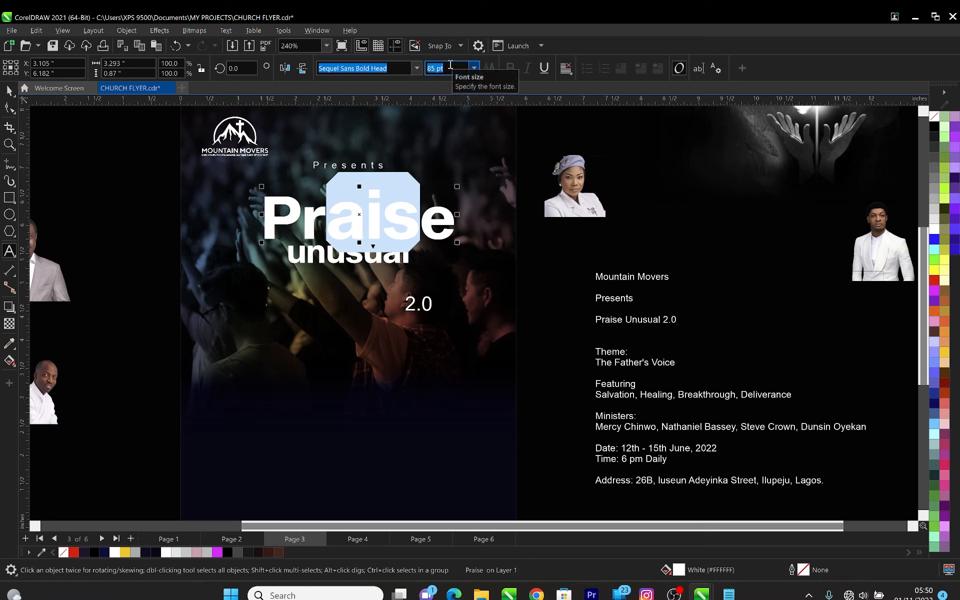
pyautogui.write('90')
pyautogui.press('Return')
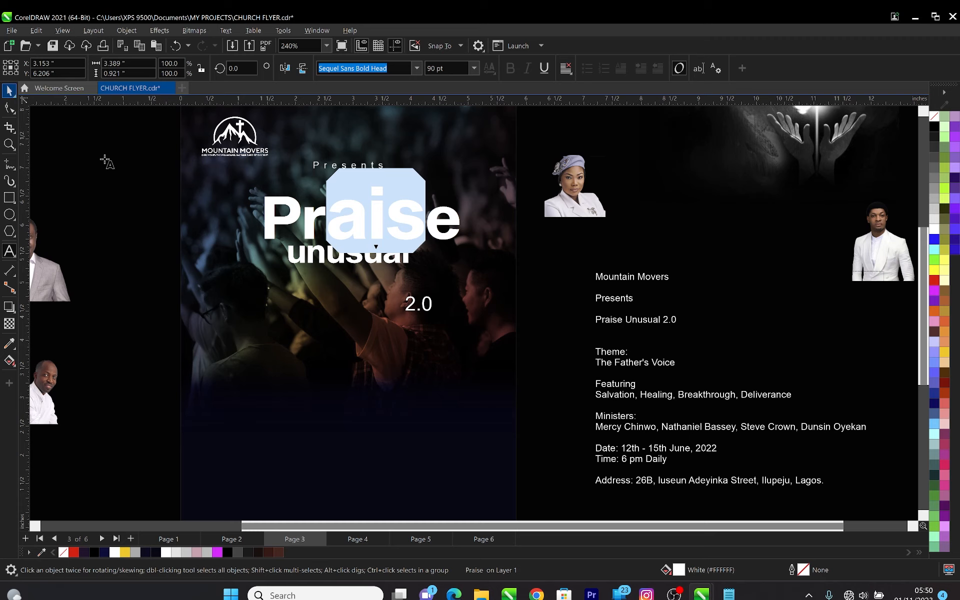
pyautogui.click(105, 163)
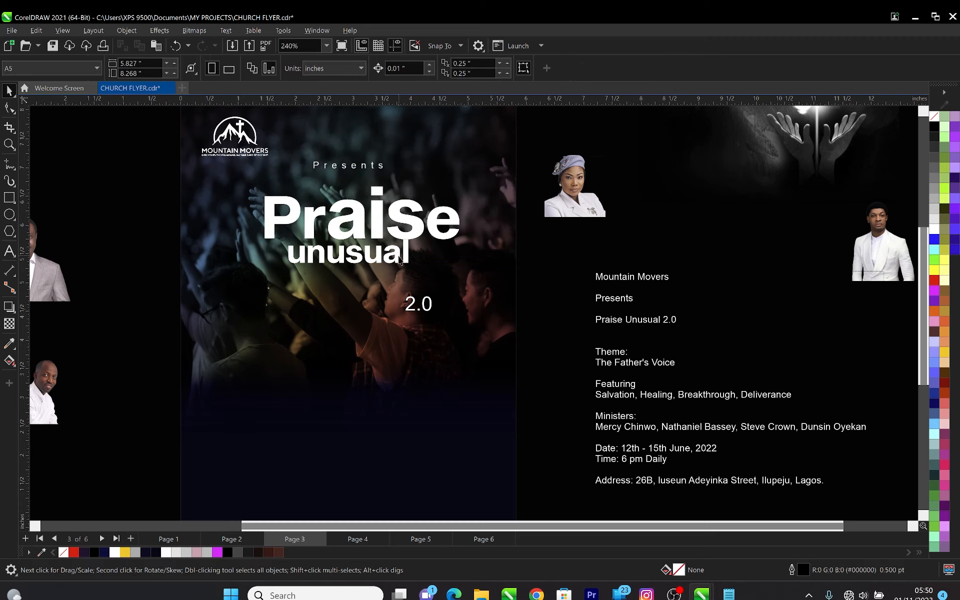
# Enlarge "unusual" to about 46.3 pt and place it tightly beneath "Praise", at about X 3.125 and Y 5.586 inches
pyautogui.moveTo(400, 260); pyautogui.dragTo(417, 258)
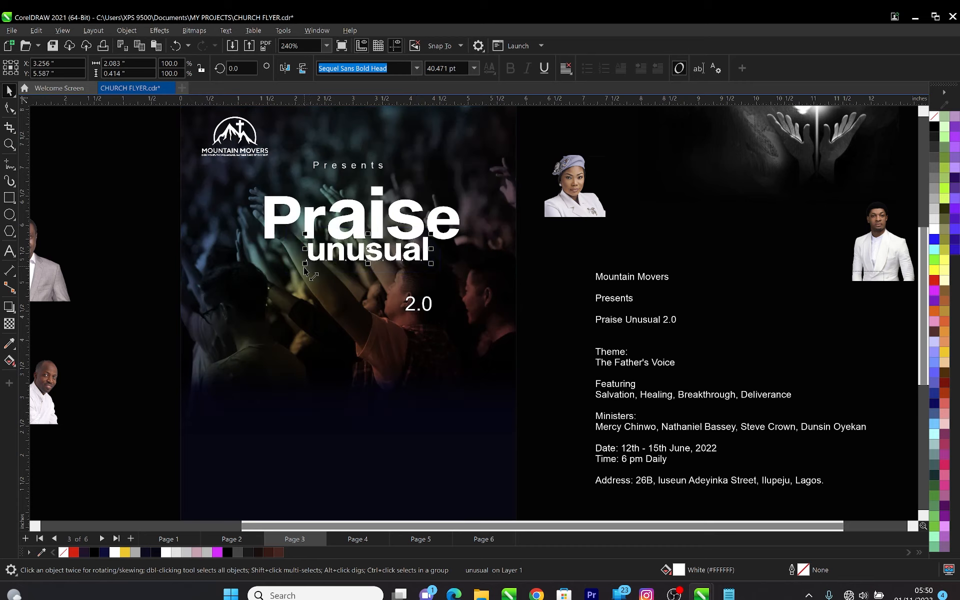
pyautogui.moveTo(305, 263); pyautogui.dragTo(286, 279)
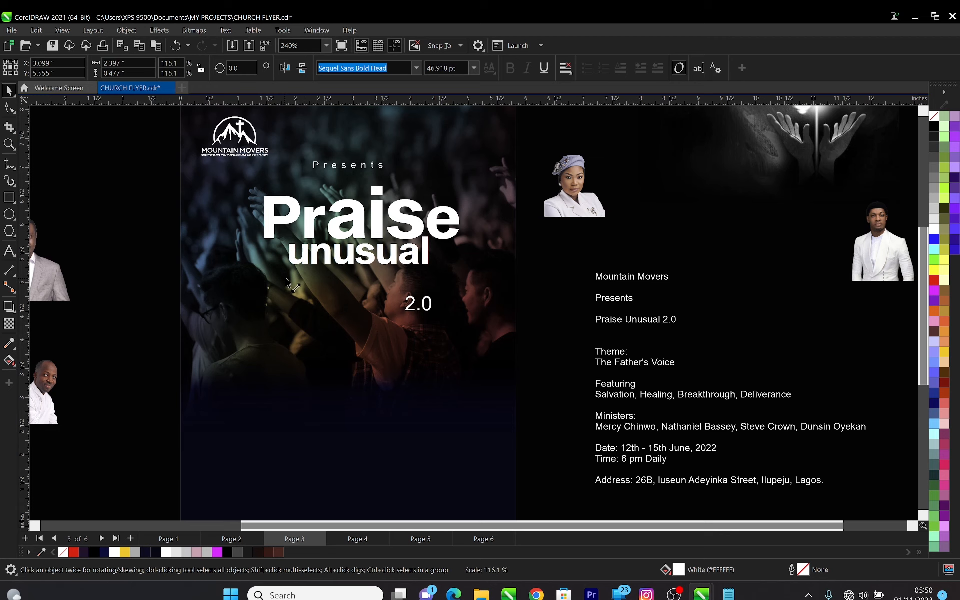
pyautogui.scroll(1, 423, 242)
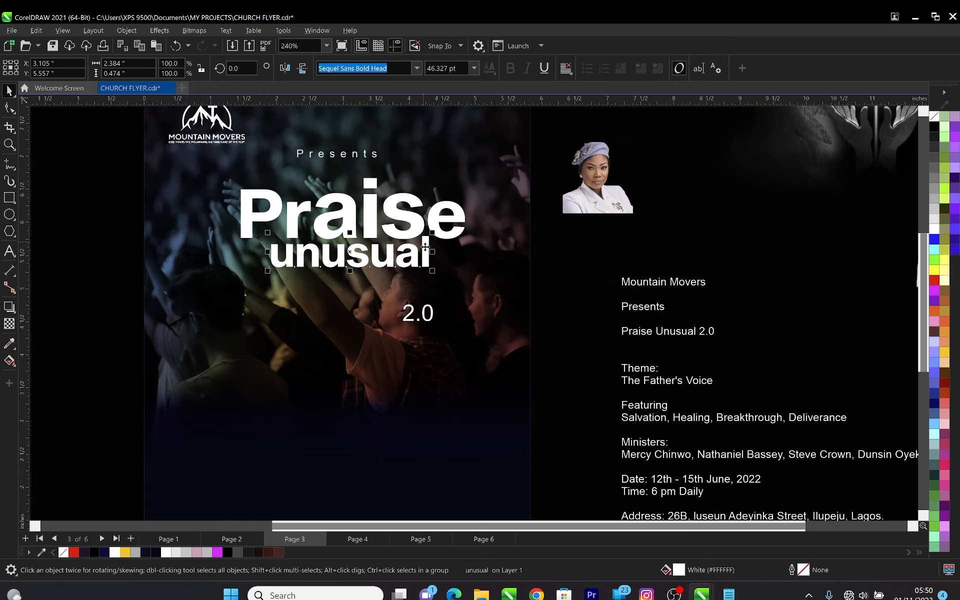
pyautogui.scroll(1, 427, 245)
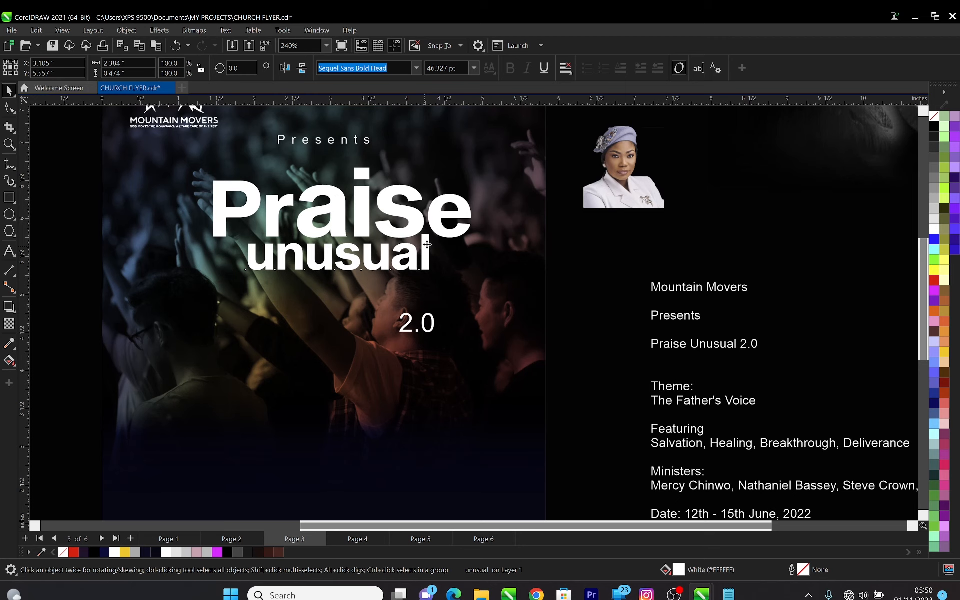
pyautogui.moveTo(427, 244); pyautogui.dragTo(426, 244)
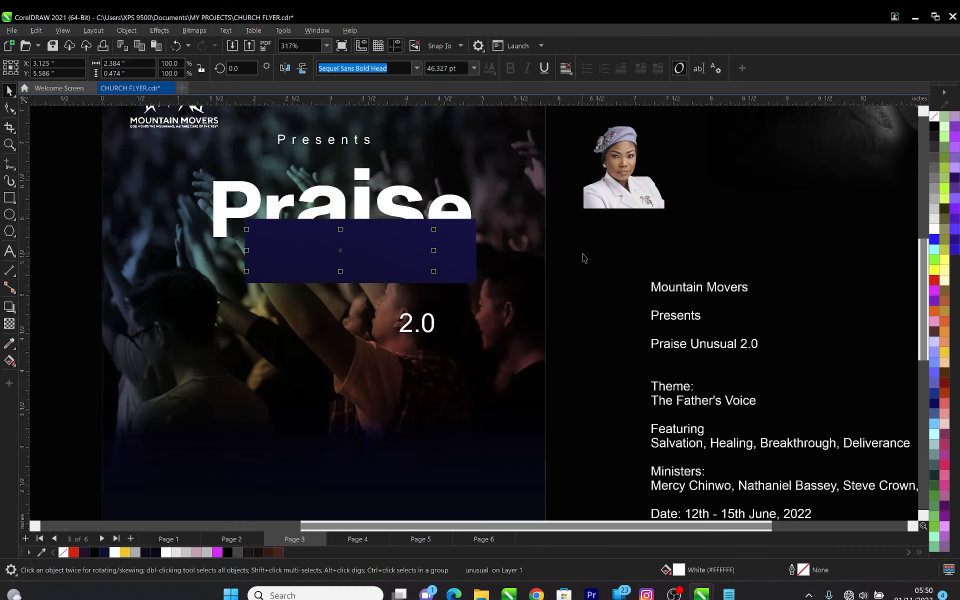
pyautogui.click(584, 258)
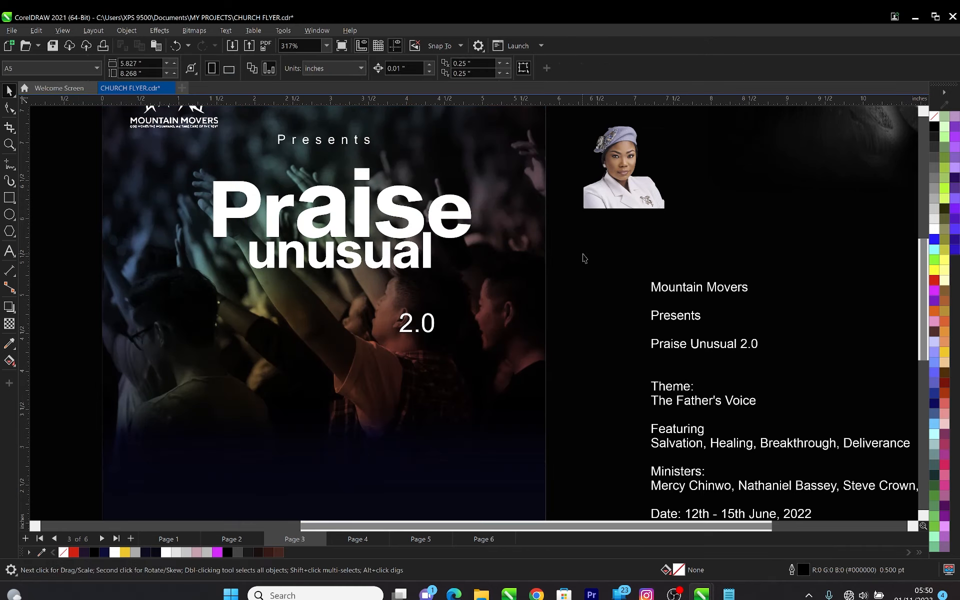
# Draw a circle about 0.31 inches wide where the "l" of "unusual" meets the "e" of "Praise"
pyautogui.click(9, 215)
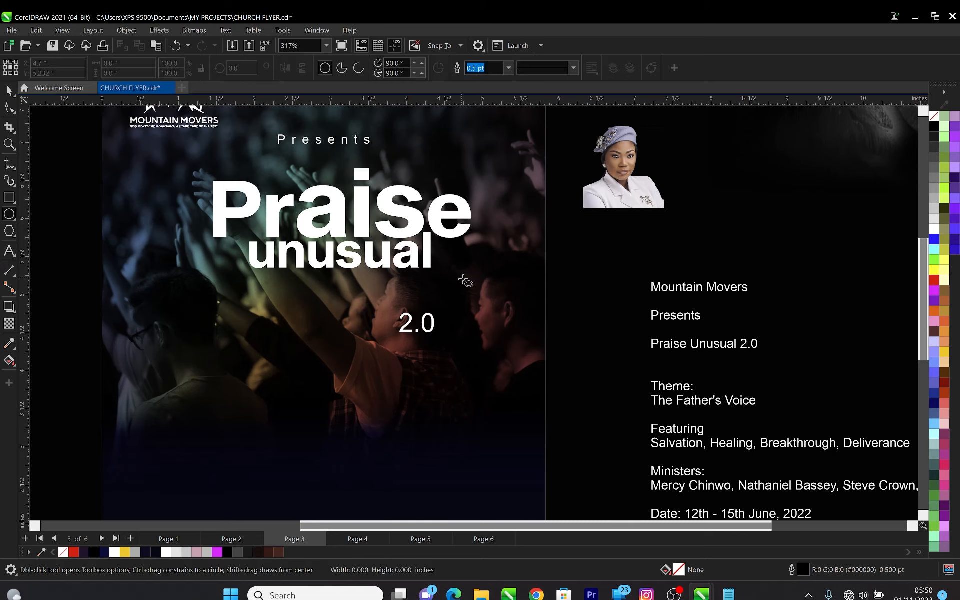
pyautogui.moveTo(461, 278); pyautogui.dragTo(486, 294)
pyautogui.press('space')
pyautogui.press('Delete')
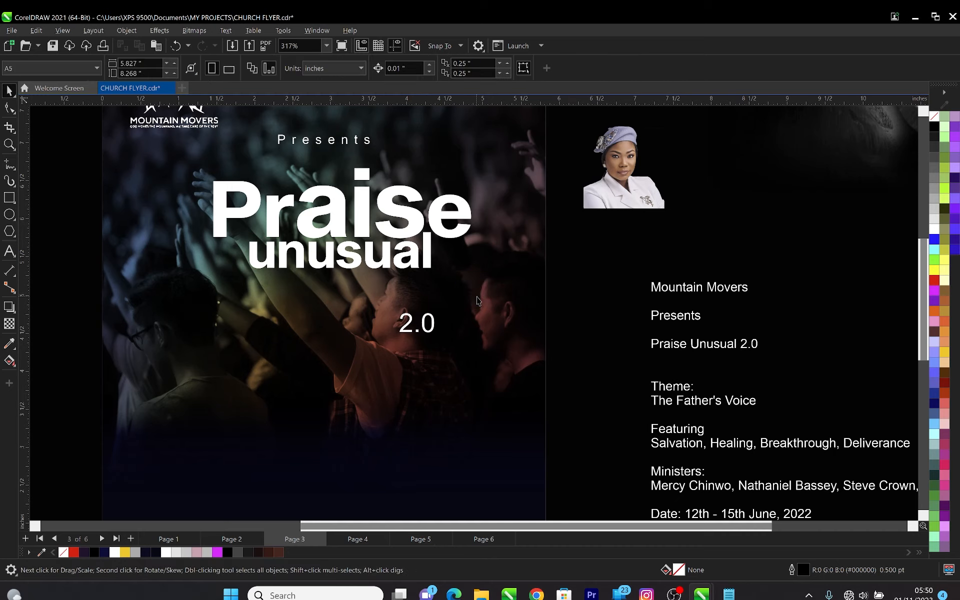
pyautogui.click(477, 296)
pyautogui.moveTo(475, 297); pyautogui.dragTo(447, 246)
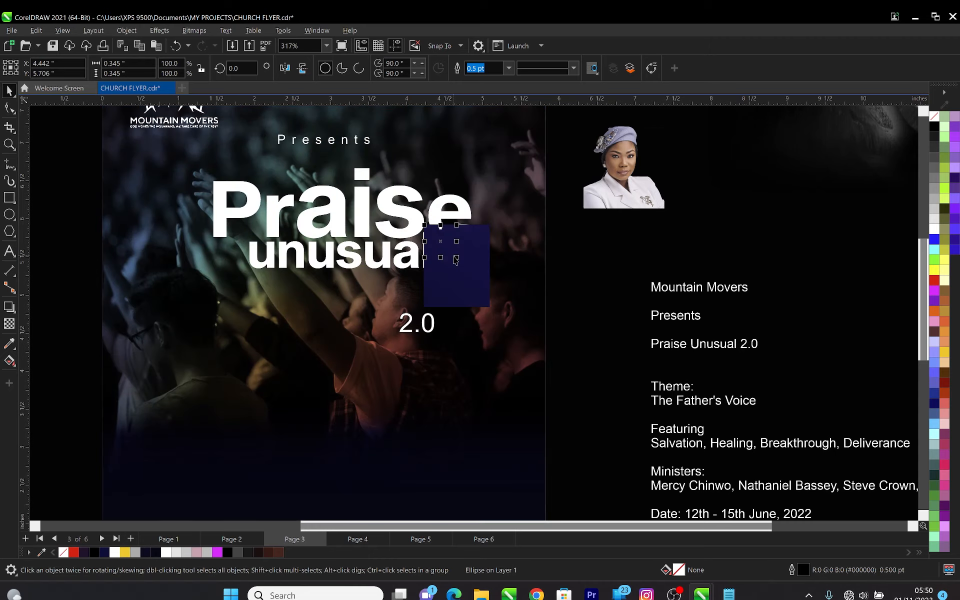
pyautogui.moveTo(456, 260); pyautogui.dragTo(455, 259)
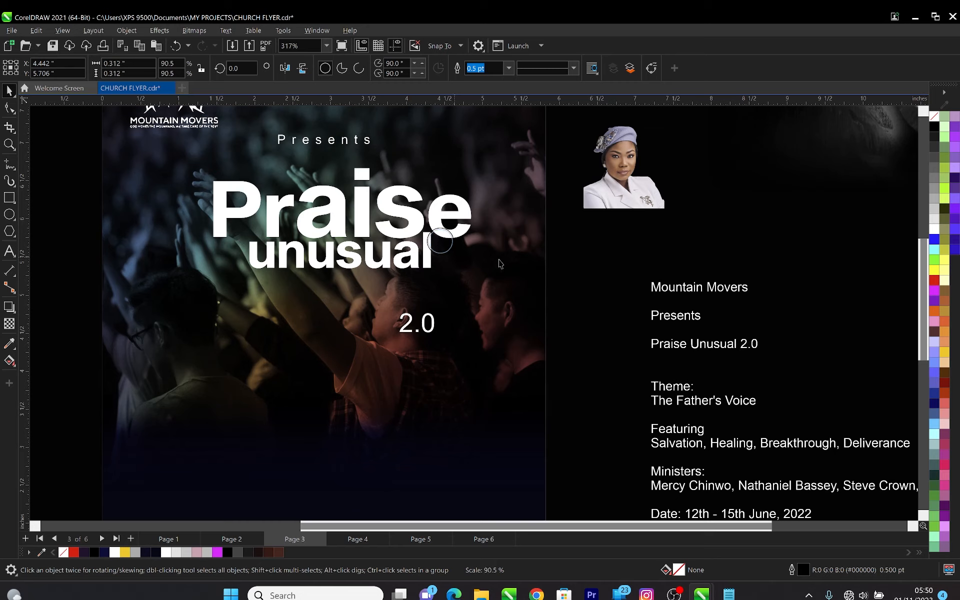
pyautogui.click(560, 245)
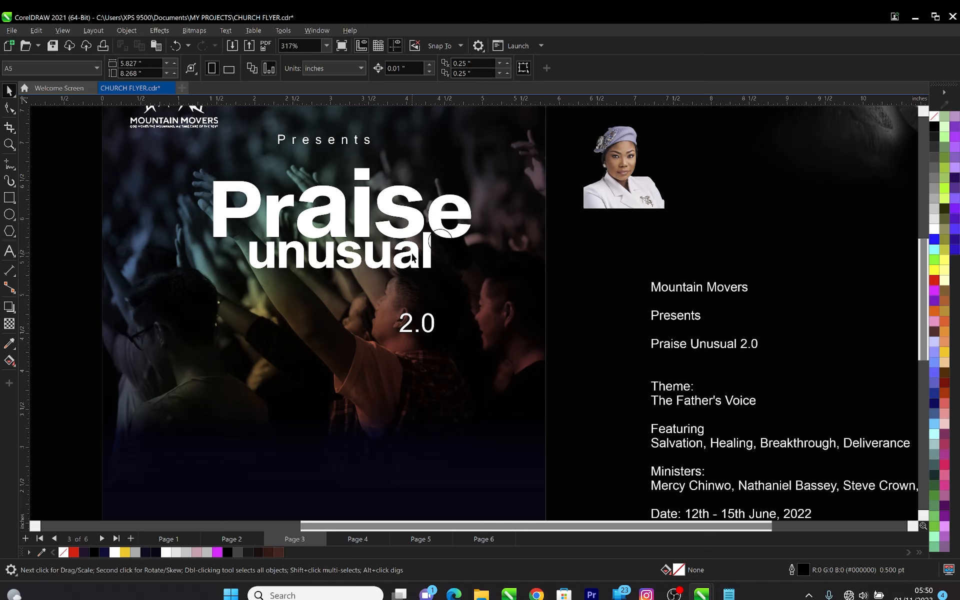
# Trim both "unusual" and "Praise" with the circle so a round notch is cut from the "l" and the "e"
pyautogui.click(441, 232)
pyautogui.press('z')
pyautogui.moveTo(231, 173); pyautogui.dragTo(535, 295)
pyautogui.press('space')
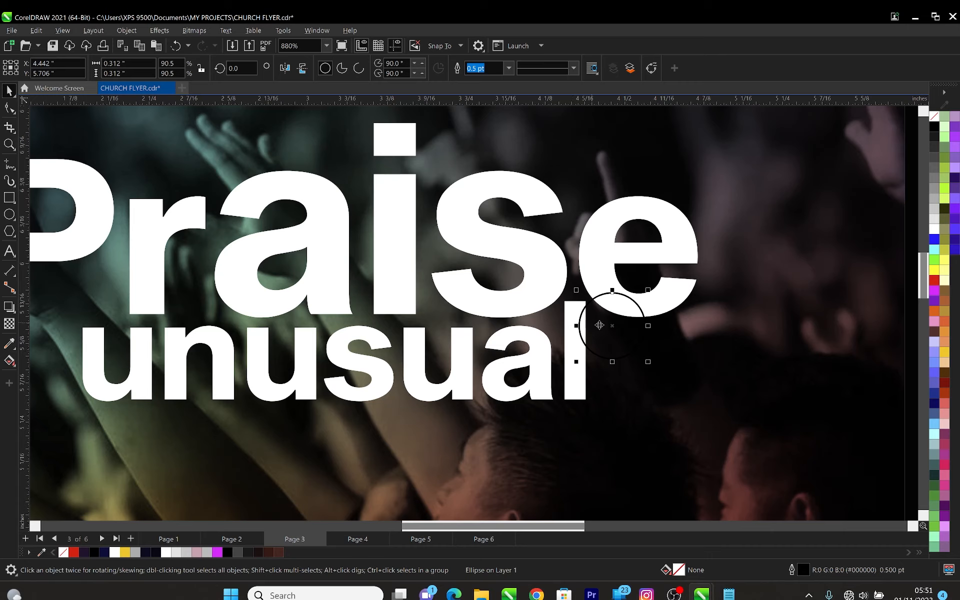
pyautogui.keyDown('shift'); pyautogui.click(569, 341); pyautogui.keyUp('shift')
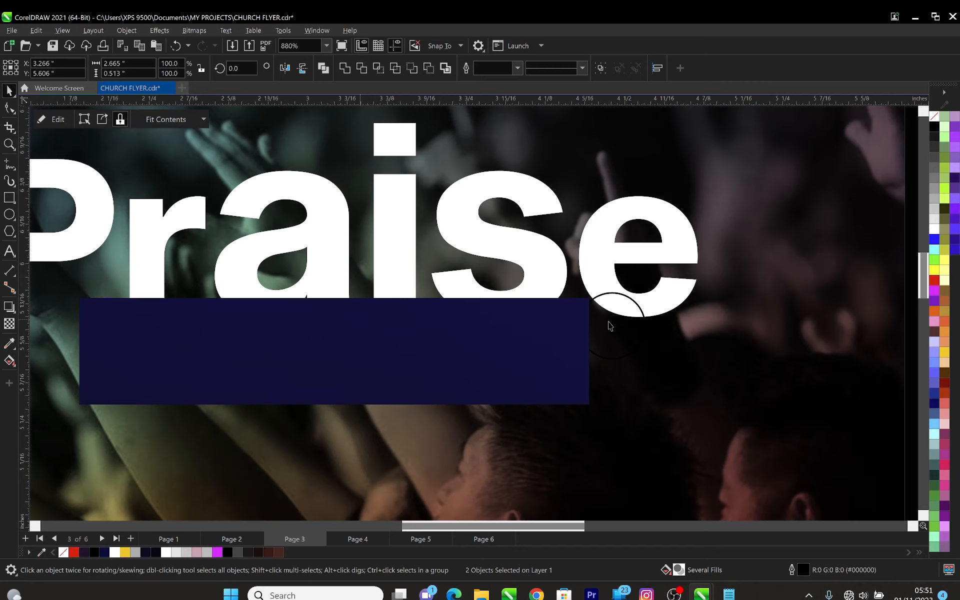
pyautogui.keyDown('shift'); pyautogui.click(601, 258); pyautogui.keyUp('shift')
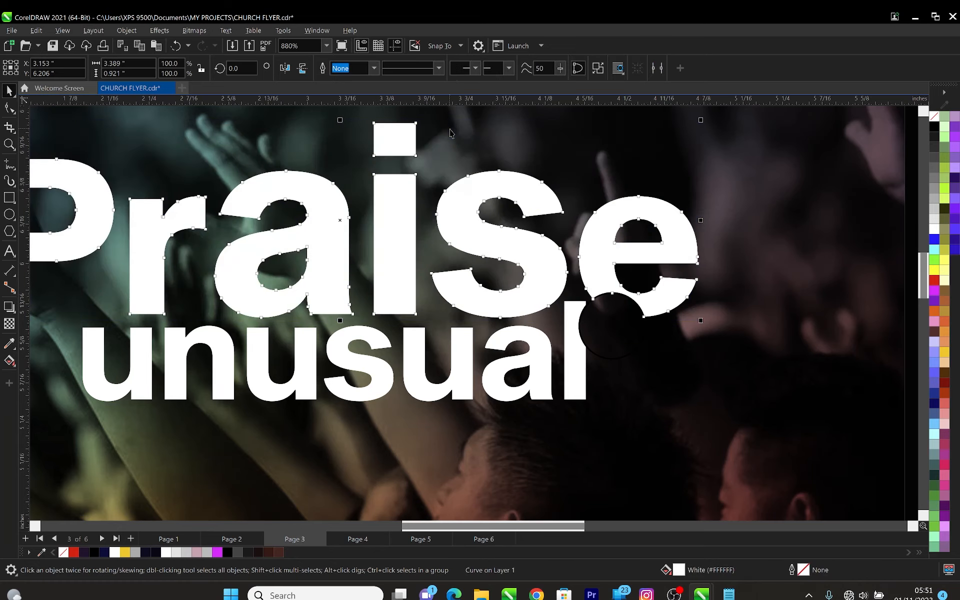
# Shrink the circle about its centre to about 0.25 inches, fill it red and deselect it
pyautogui.click(609, 304)
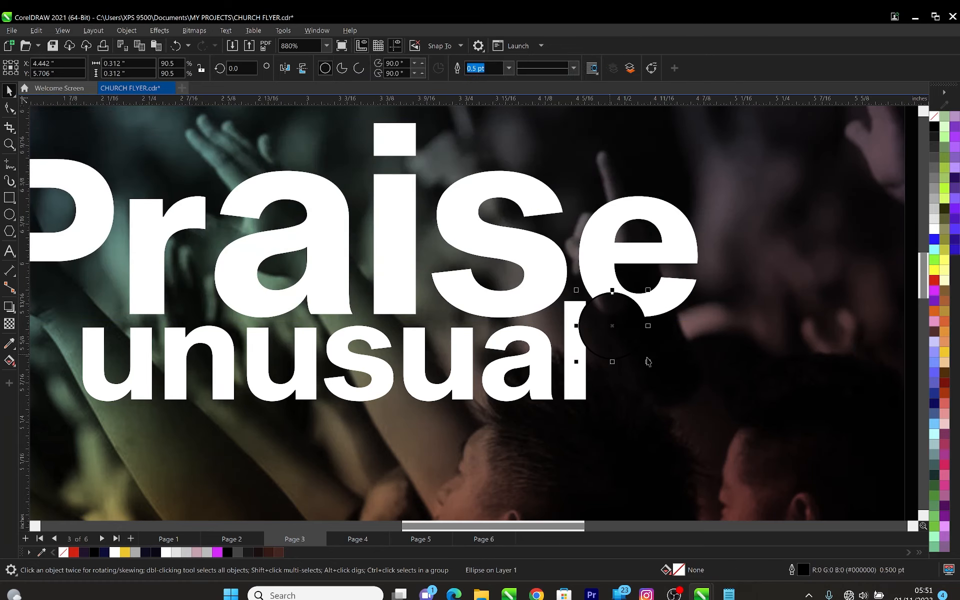
pyautogui.moveTo(646, 363); pyautogui.dragTo(633, 349)
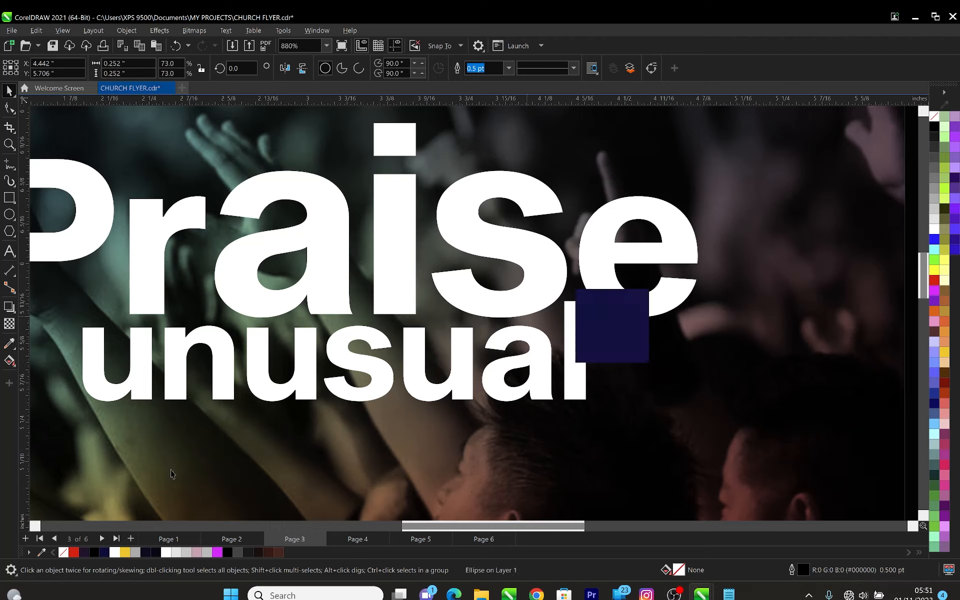
pyautogui.click(73, 552)
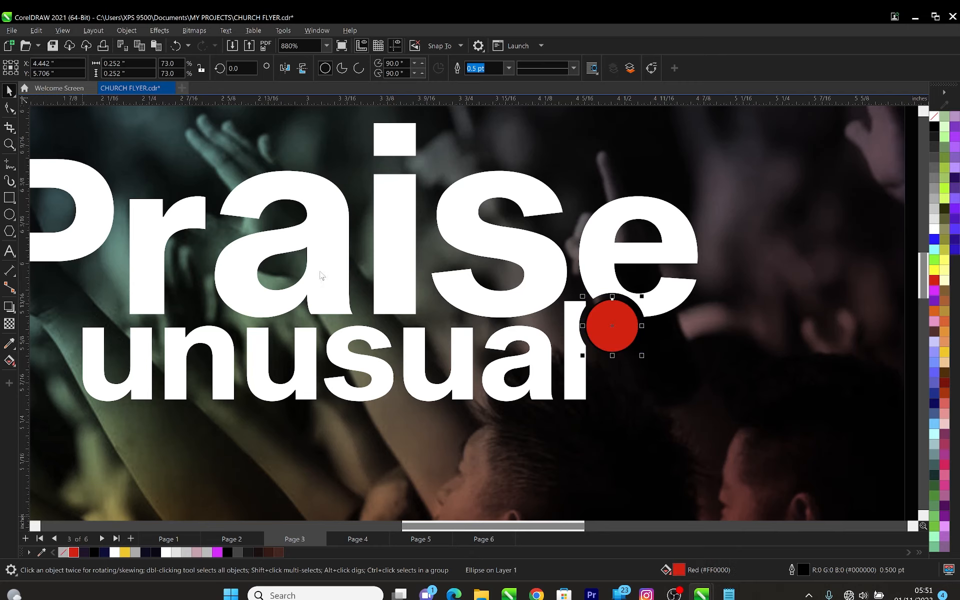
pyautogui.scroll(-1, 322, 276)
pyautogui.scroll(-1, 406, 344)
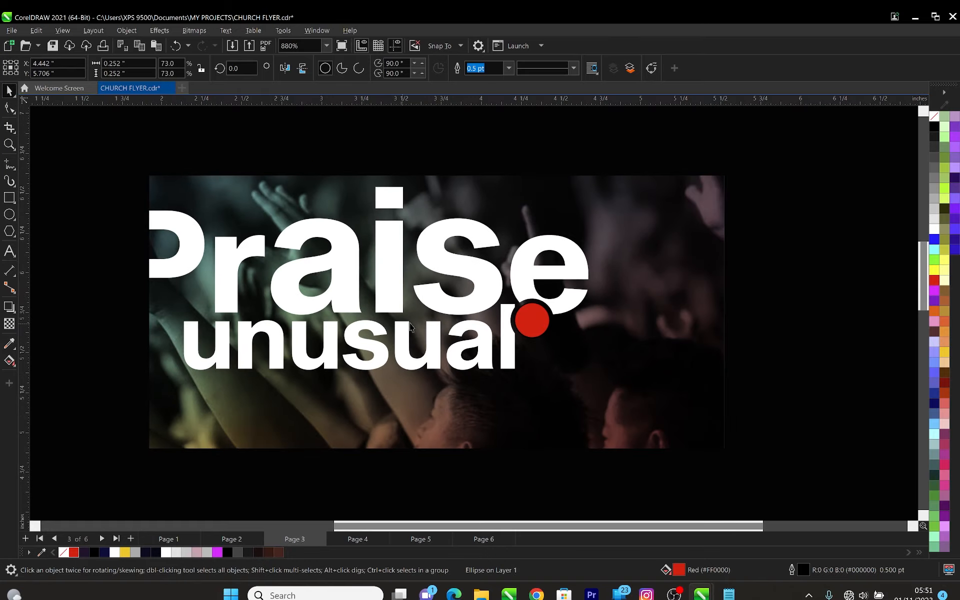
pyautogui.click(791, 316)
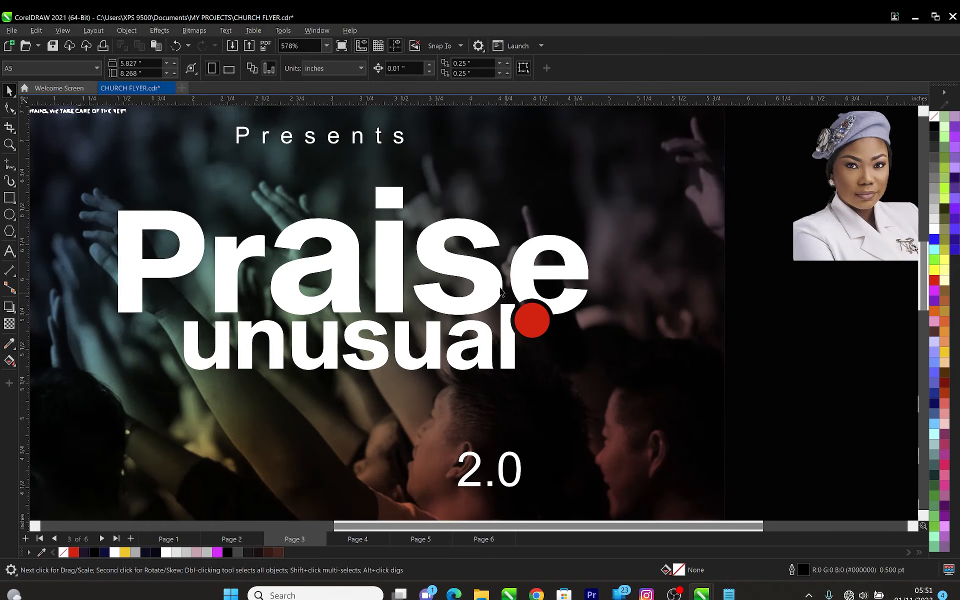
# Set "2.0" in Sequel Sans Bold Body at about 8.7 pt and place it on the red circle
pyautogui.click(508, 469)
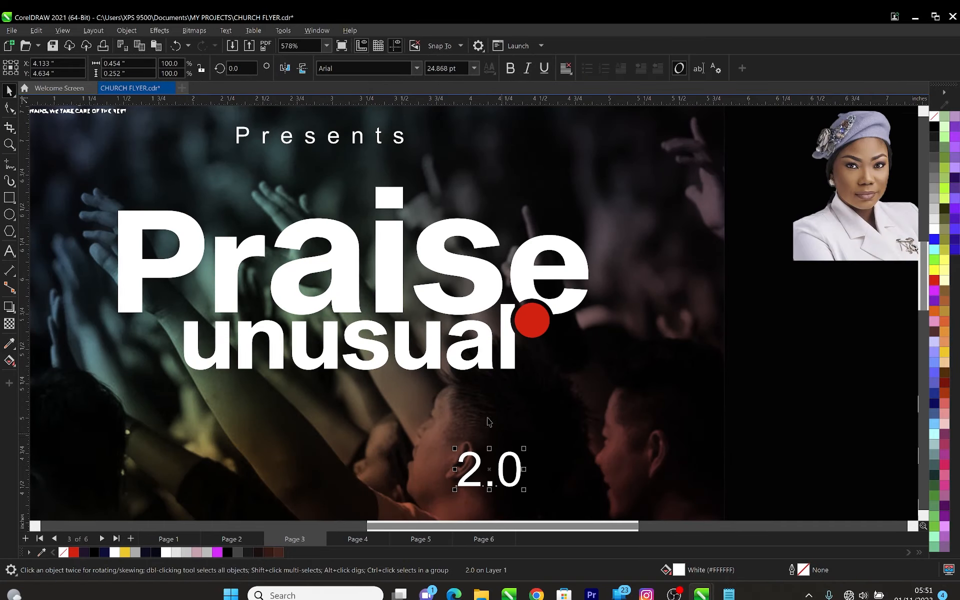
pyautogui.click(417, 68)
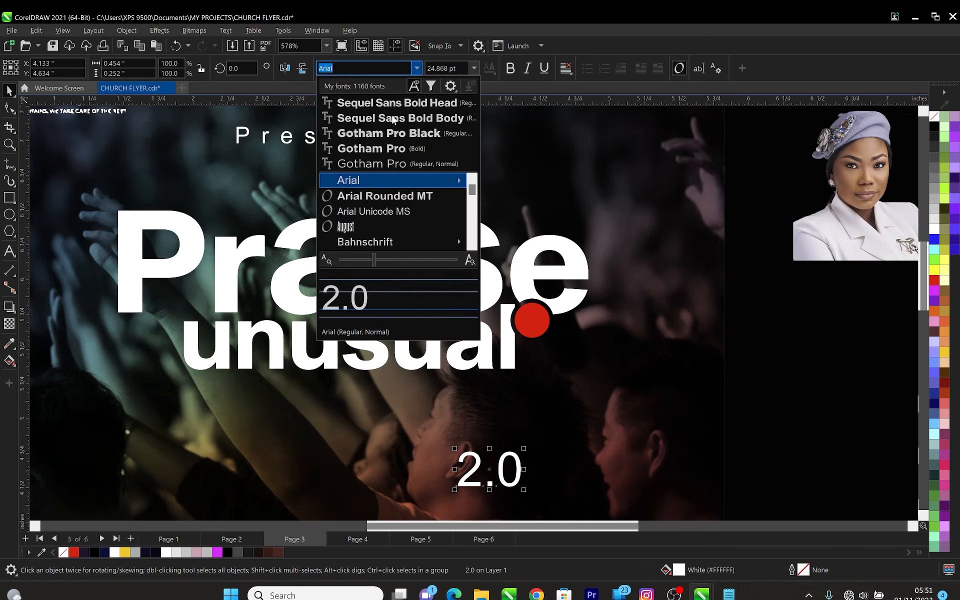
pyautogui.click(392, 120)
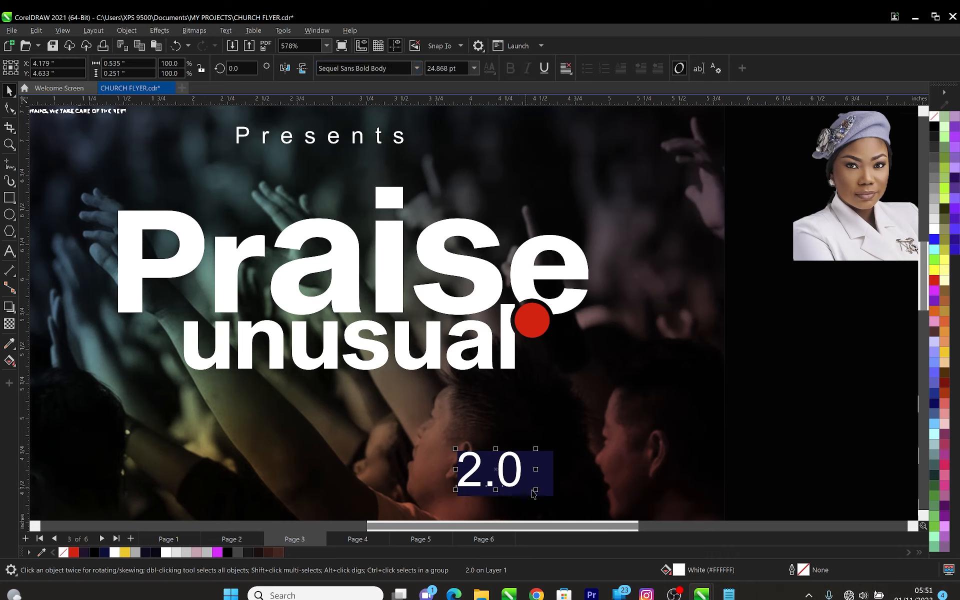
pyautogui.moveTo(537, 490); pyautogui.dragTo(508, 484)
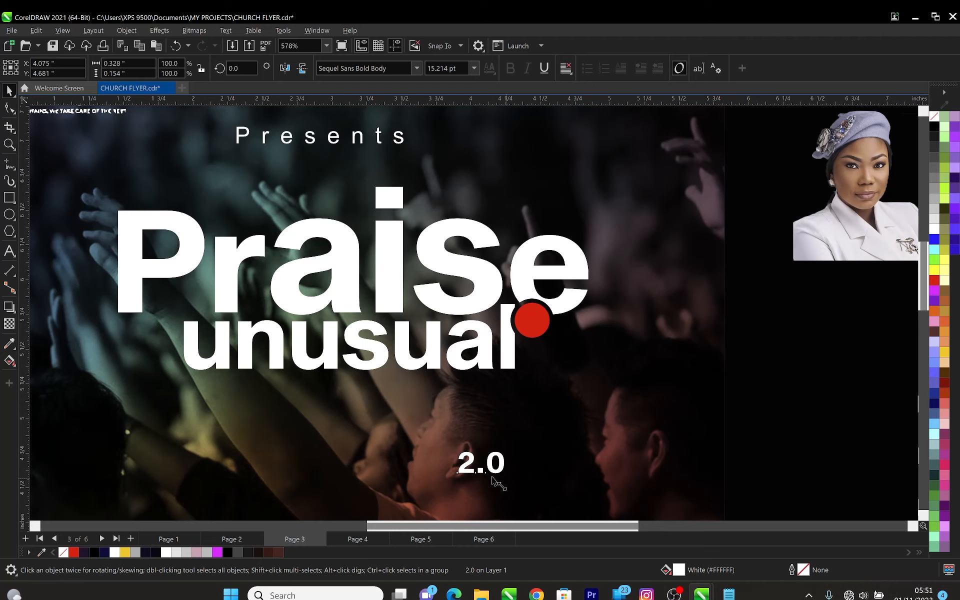
pyautogui.moveTo(491, 478); pyautogui.dragTo(536, 333)
pyautogui.moveTo(540, 326); pyautogui.dragTo(544, 322)
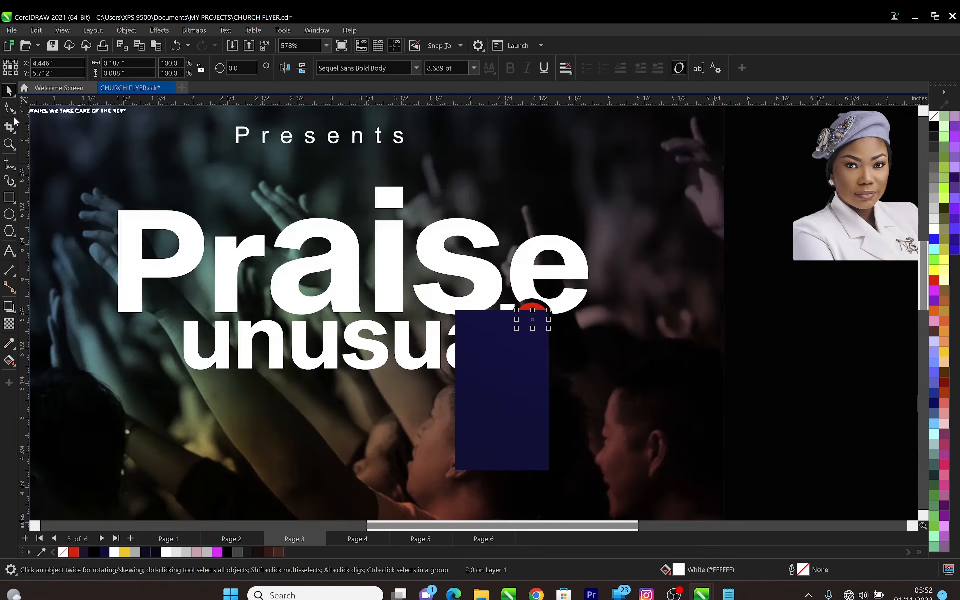
# Tighten the letter spacing of "2.0" slightly with the Shape tool and deselect it
pyautogui.press('F10')
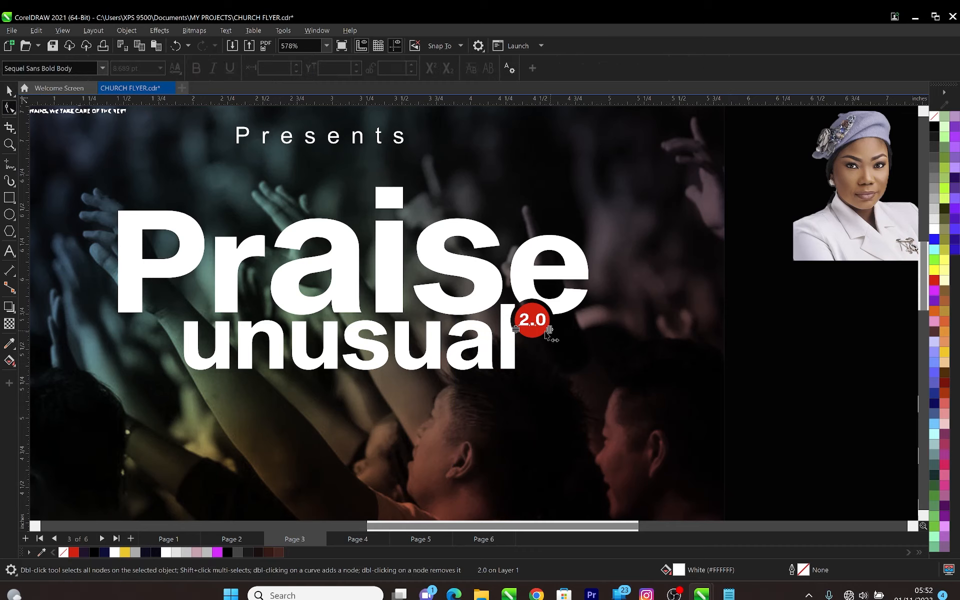
pyautogui.moveTo(545, 332); pyautogui.dragTo(544, 332)
pyautogui.press('space')
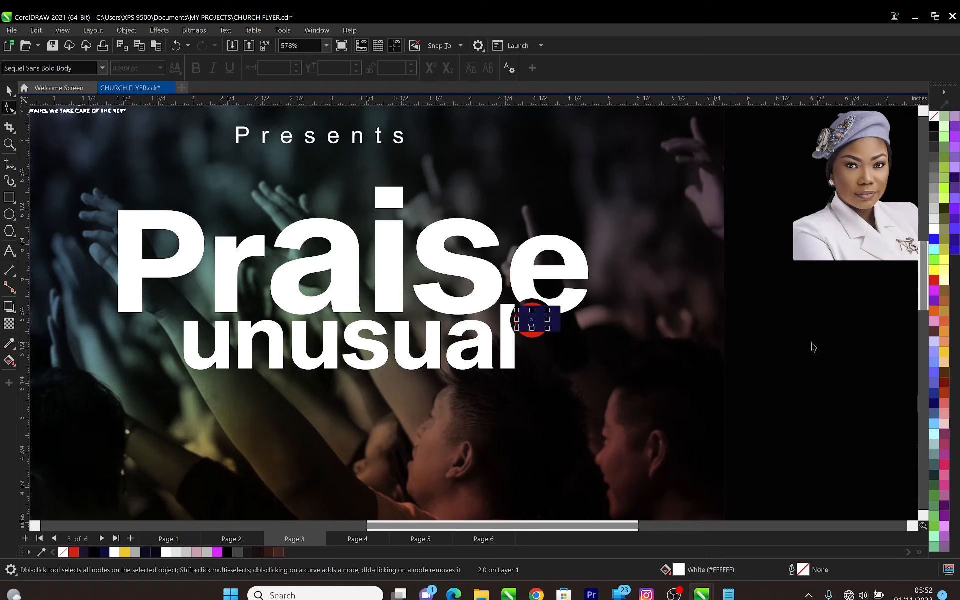
pyautogui.press('Escape')
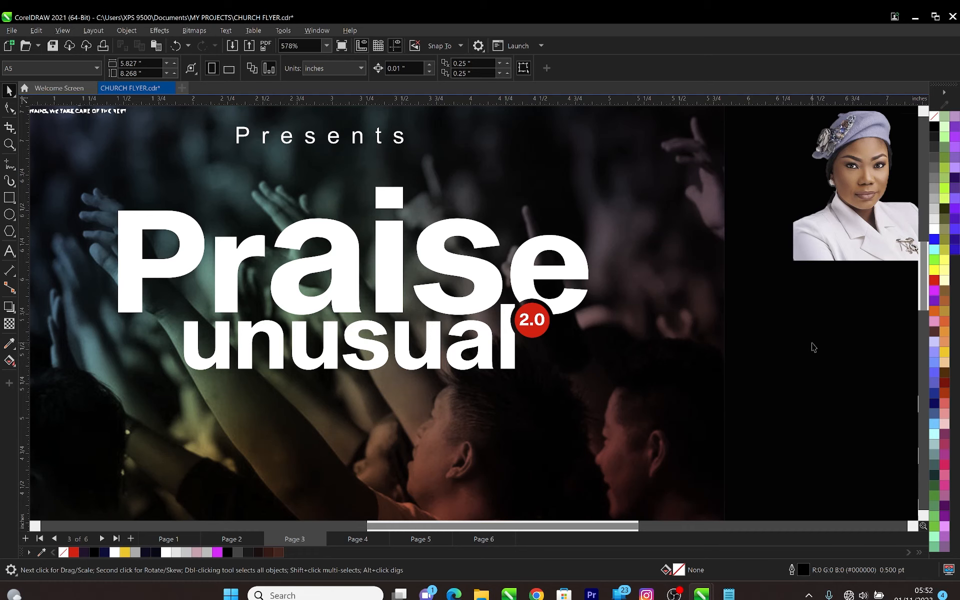
pyautogui.scroll(-1, 564, 345)
pyautogui.scroll(-1, 574, 346)
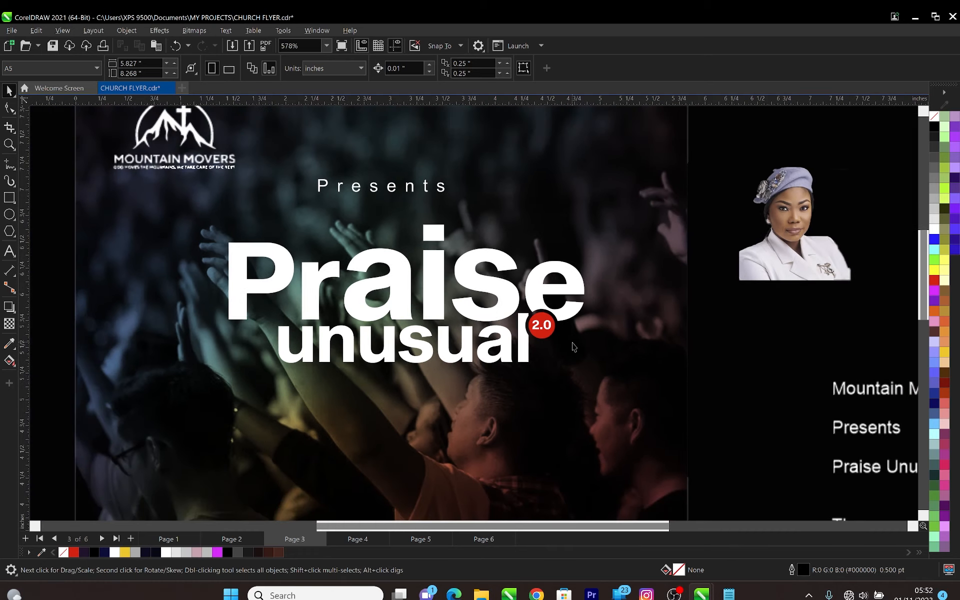
pyautogui.scroll(-1, 574, 343)
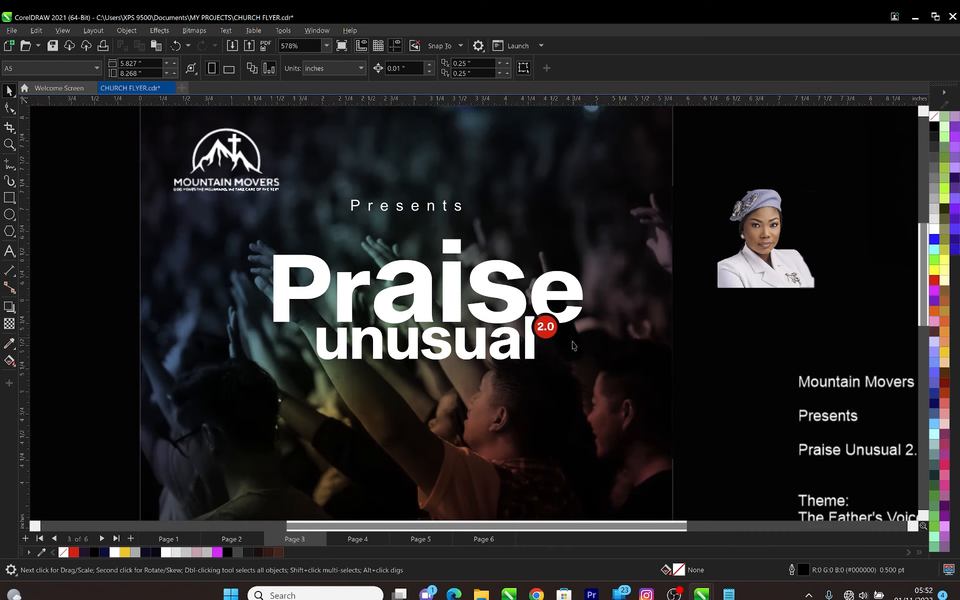
pyautogui.scroll(-1, 567, 348)
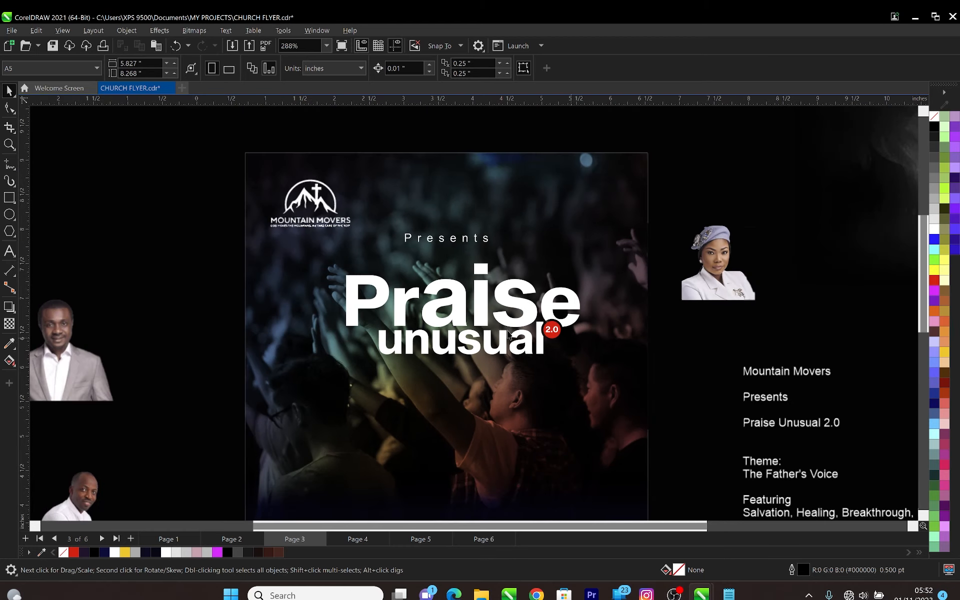
pyautogui.scroll(-2, 508, 332)
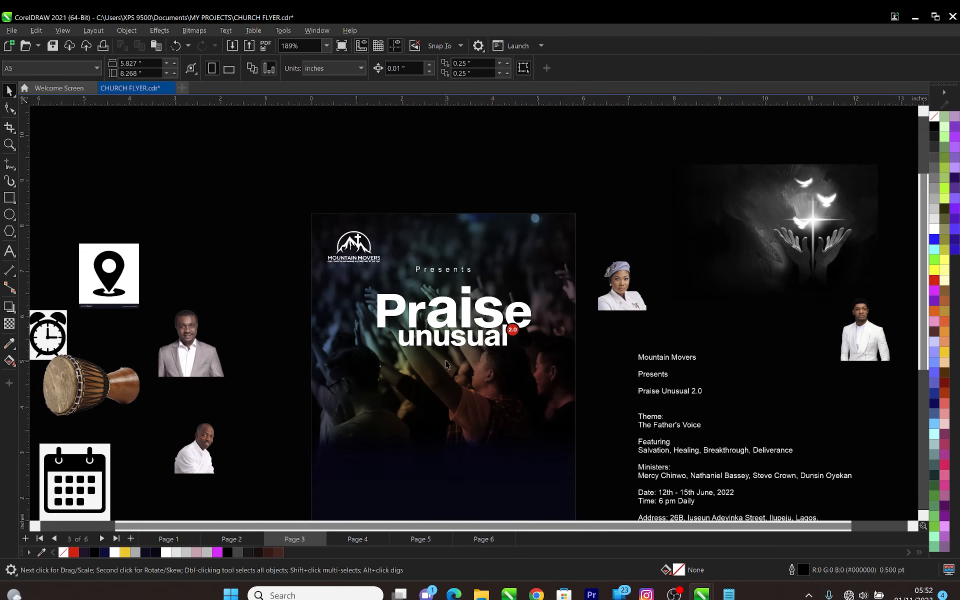
# Move the drum image from beside the page onto the flyer, just below the left part of the title
pyautogui.scroll(1, 411, 381)
pyautogui.click(114, 389)
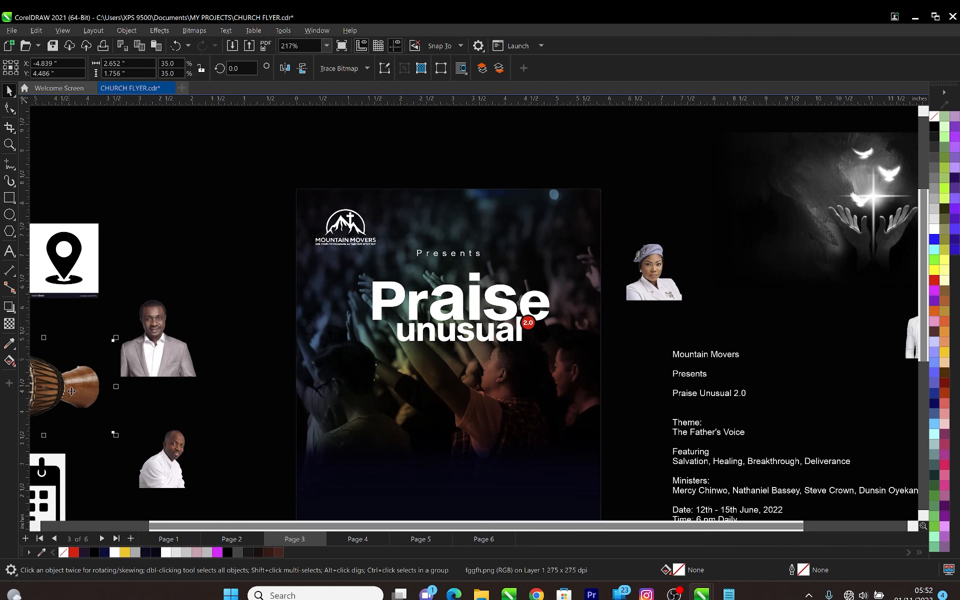
pyautogui.moveTo(71, 391); pyautogui.dragTo(389, 375)
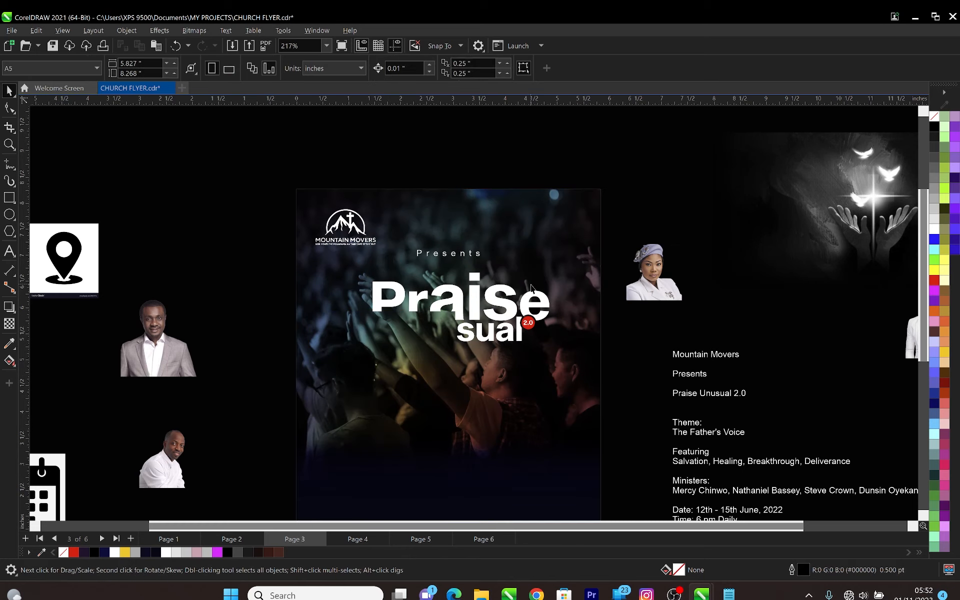
# Apply a horizontal linear fountain fill to "Praise", running from red at the "P" to deep yellow at the "e"
pyautogui.click(492, 303)
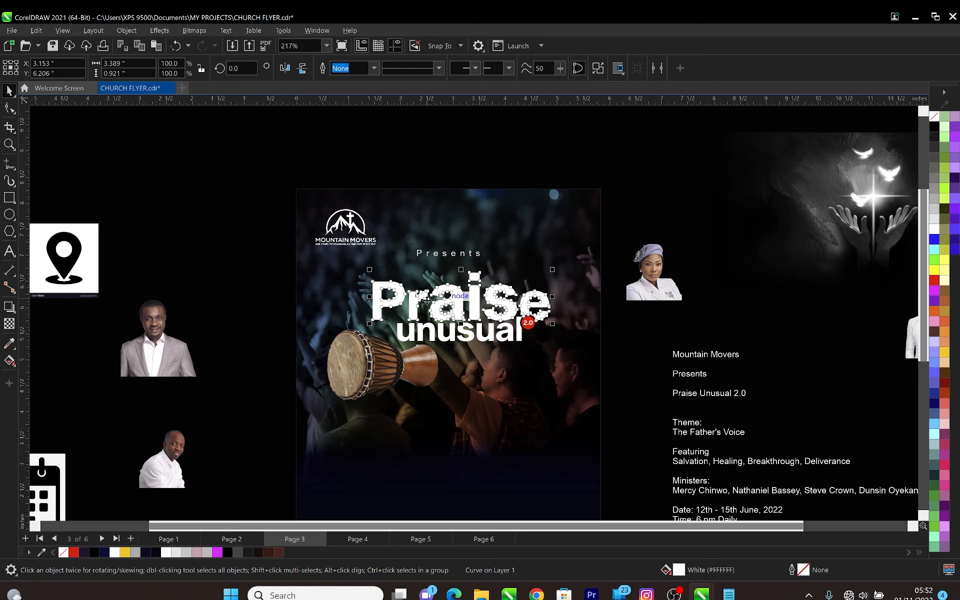
pyautogui.click(8, 361)
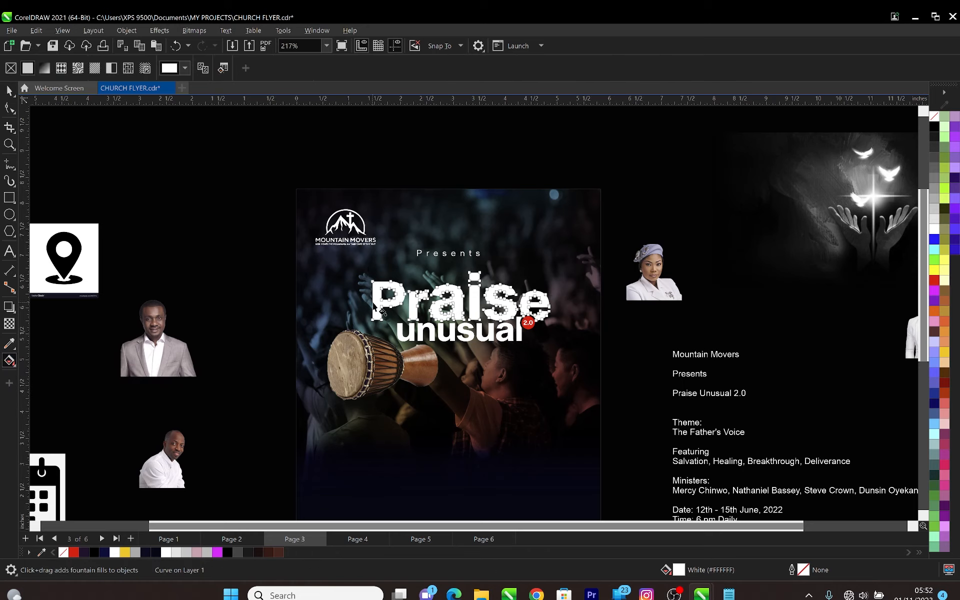
pyautogui.moveTo(375, 307); pyautogui.dragTo(553, 300)
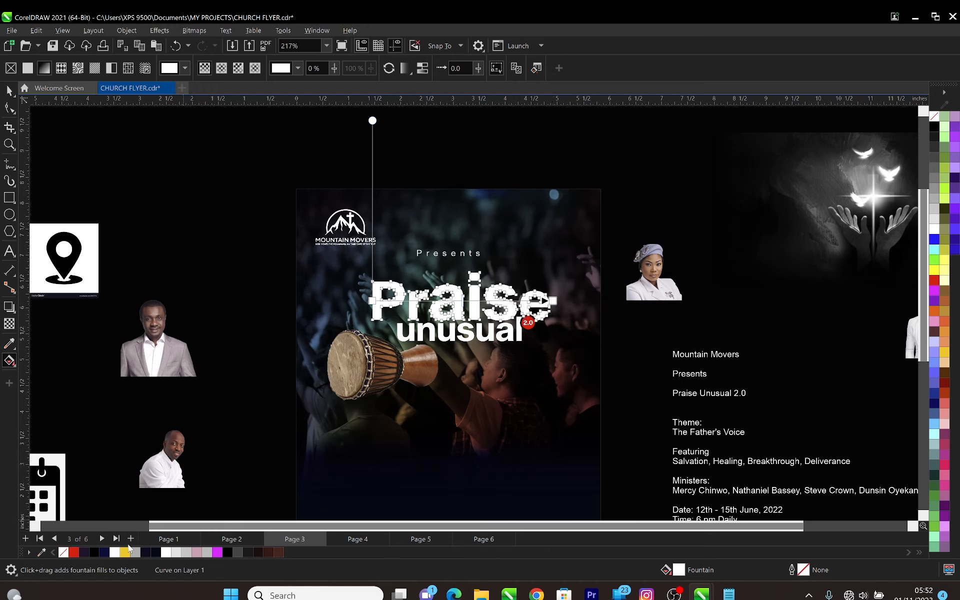
pyautogui.click(125, 552)
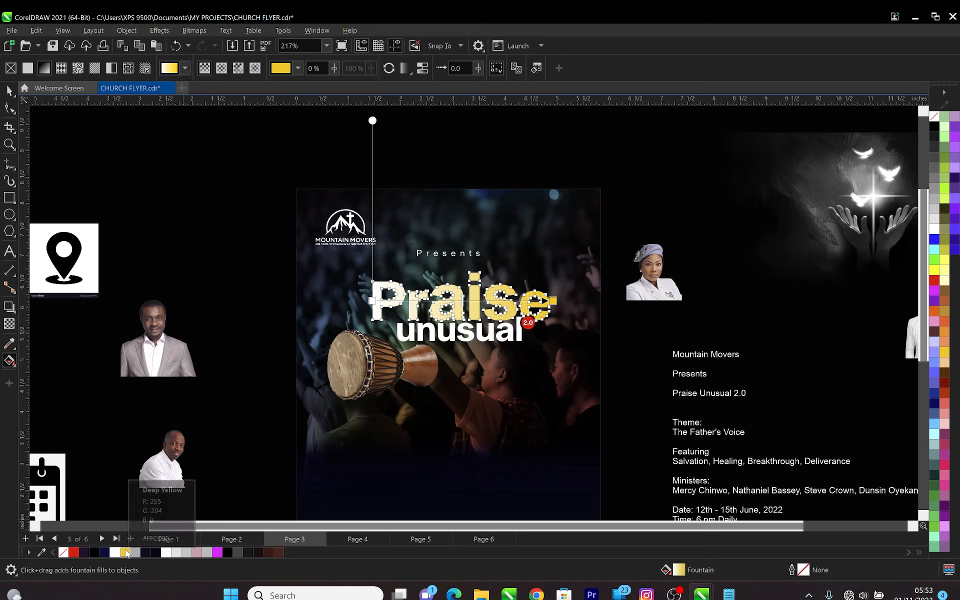
pyautogui.click(373, 300)
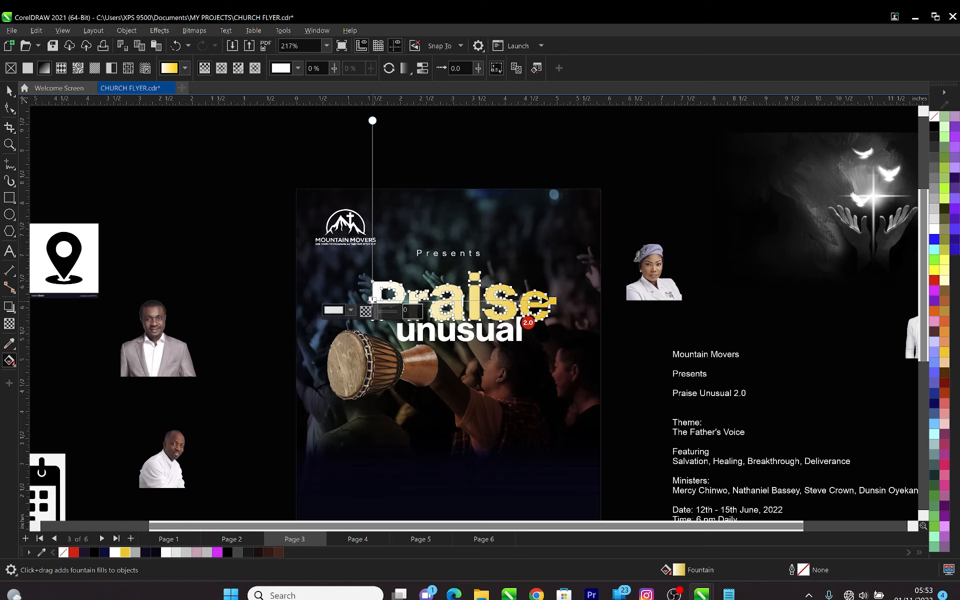
pyautogui.click(74, 552)
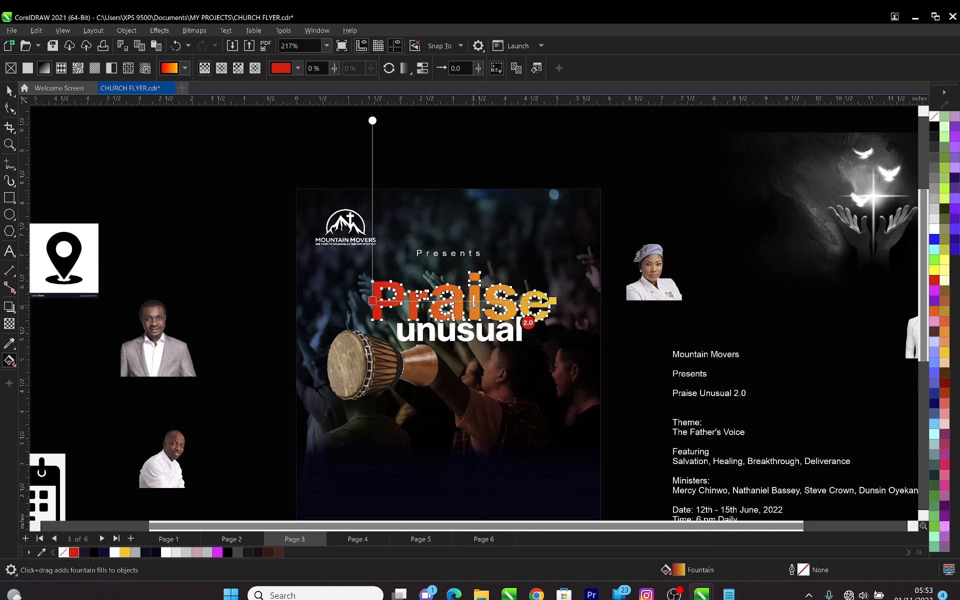
pyautogui.moveTo(474, 304); pyautogui.dragTo(476, 305)
pyautogui.moveTo(483, 304); pyautogui.dragTo(479, 304)
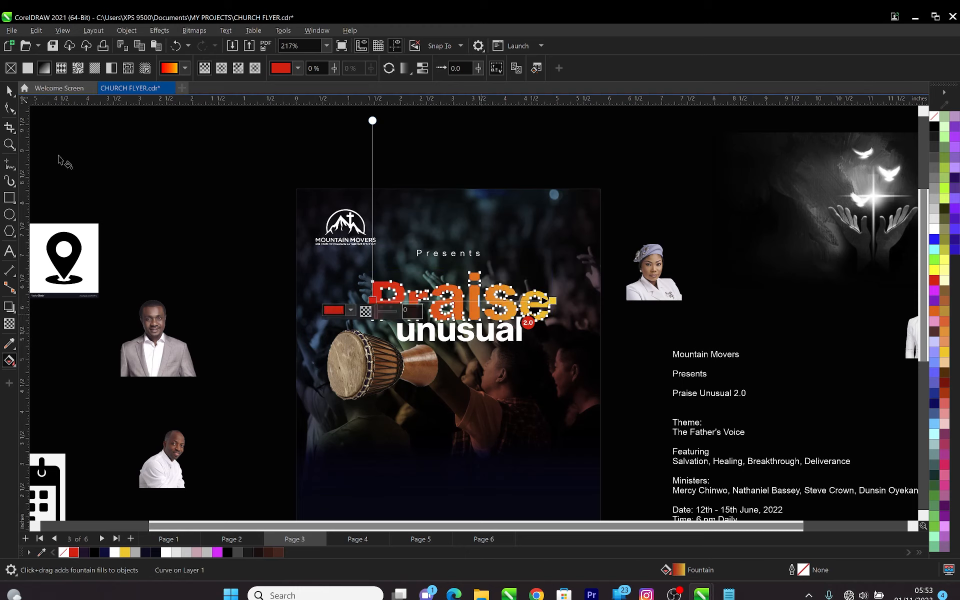
pyautogui.click(9, 91)
pyautogui.click(43, 92)
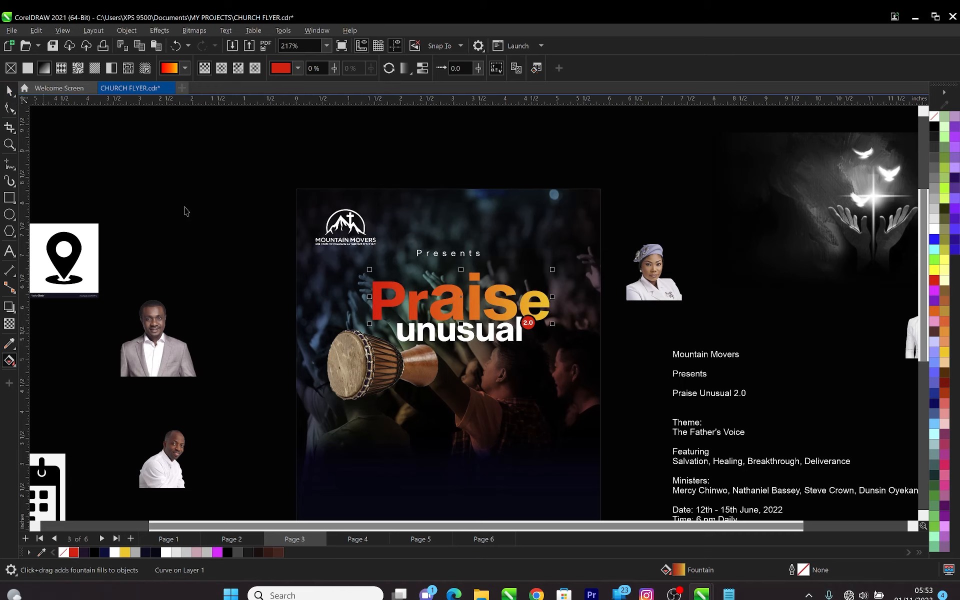
pyautogui.click(279, 254)
# Apply a horizontal linear fountain fill to "unusual", running from red at the first letter to deep yellow at the last
pyautogui.click(450, 338)
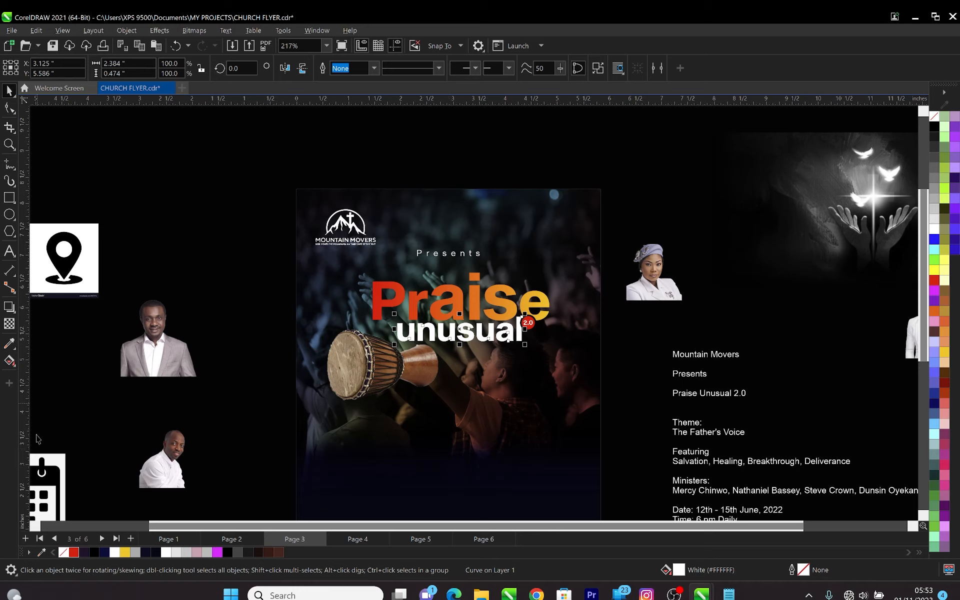
pyautogui.click(9, 361)
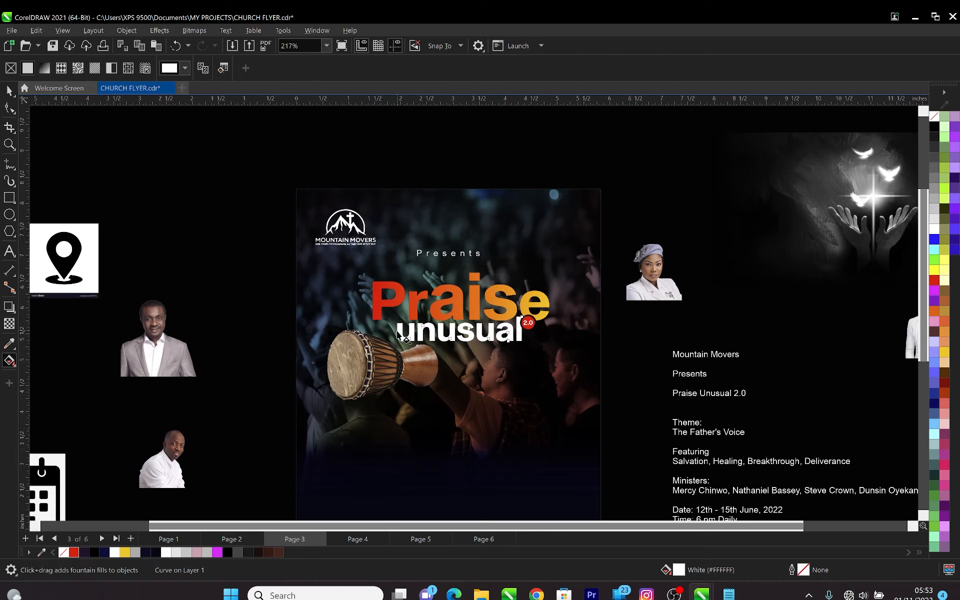
pyautogui.moveTo(397, 332); pyautogui.dragTo(397, 239)
pyautogui.moveTo(511, 320); pyautogui.dragTo(521, 331)
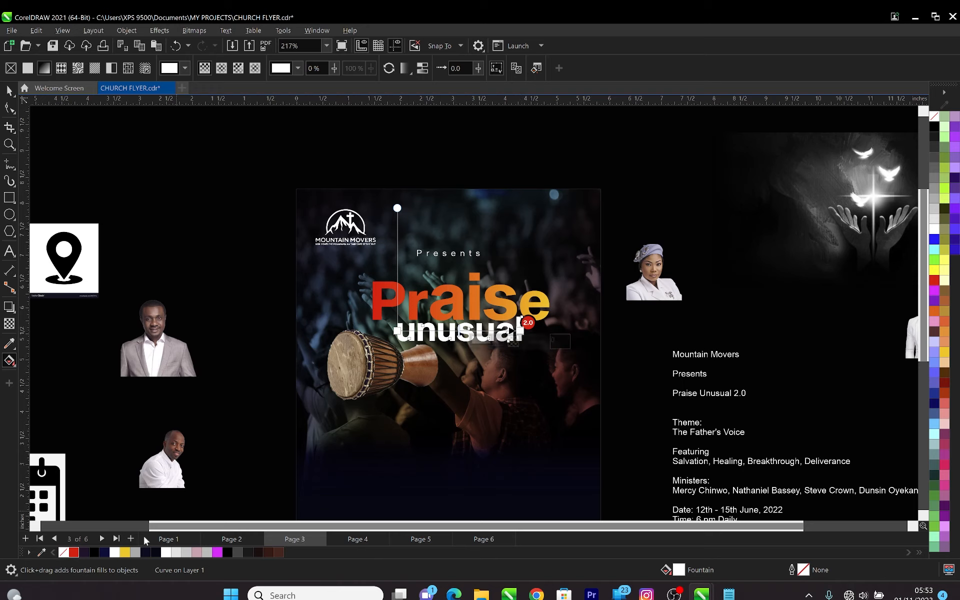
pyautogui.click(123, 553)
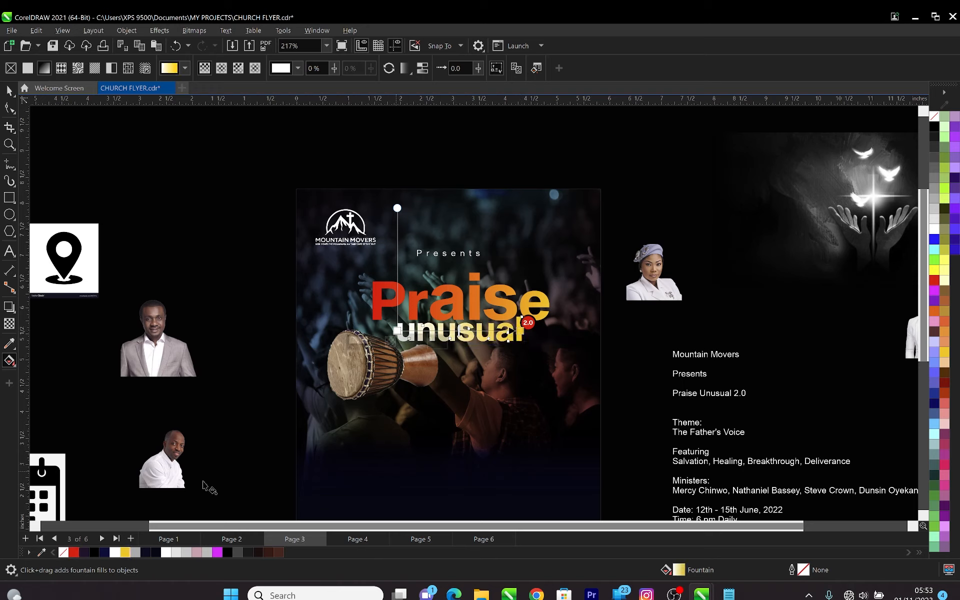
pyautogui.click(78, 552)
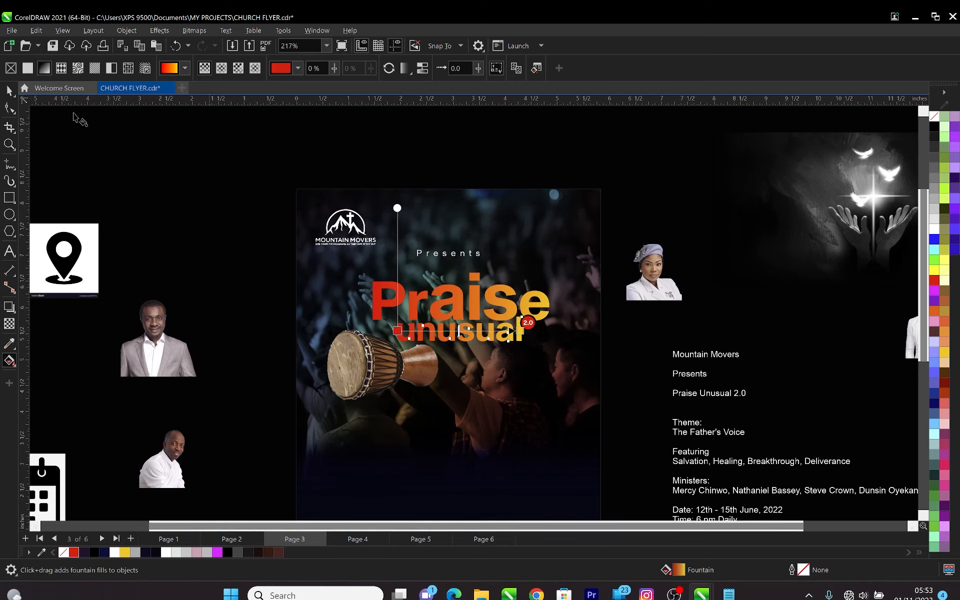
pyautogui.press('space')
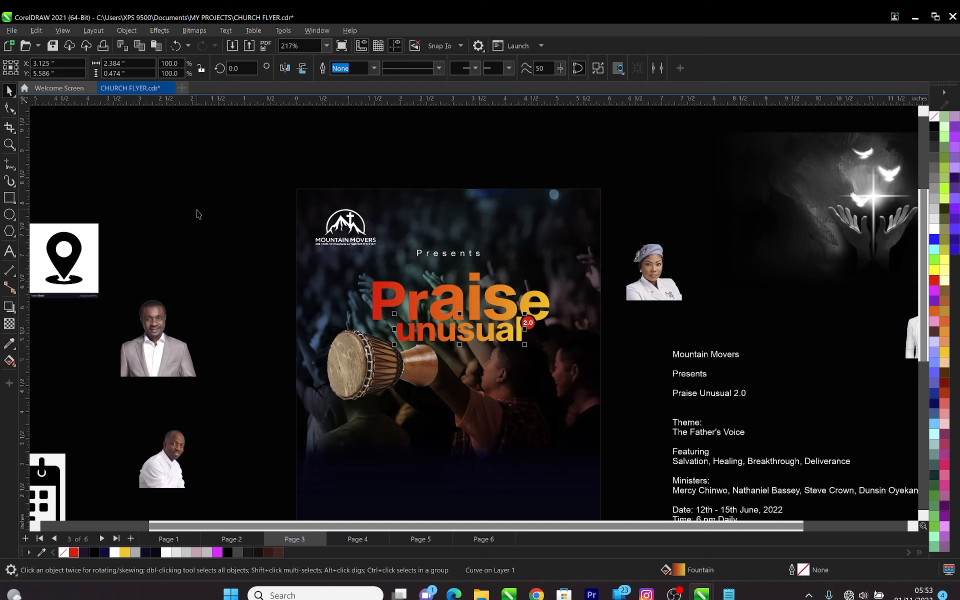
pyautogui.click(199, 214)
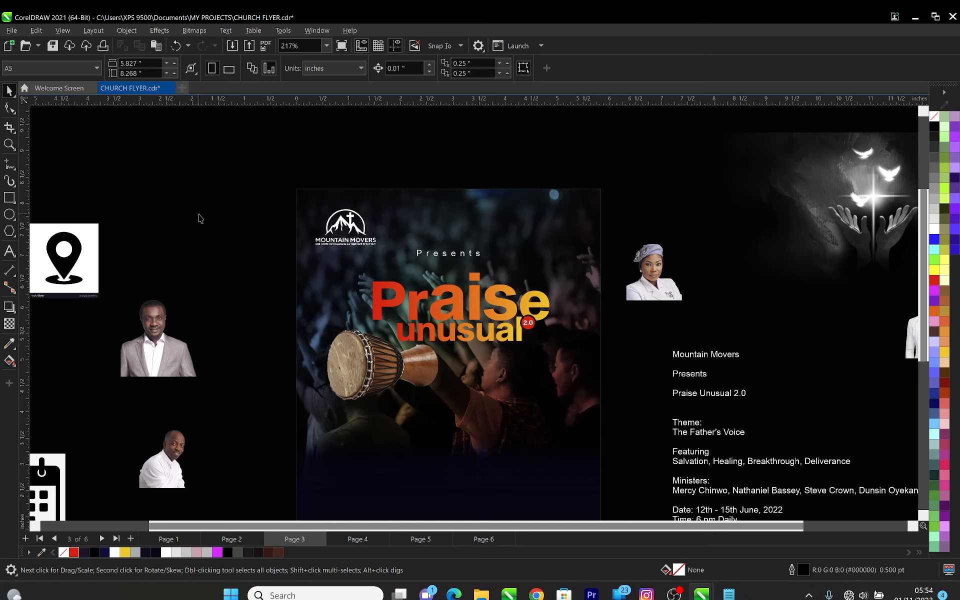
# Recolour the fountain fill of "unusual" to run from white at the first letter to light grey at the last
pyautogui.click(435, 338)
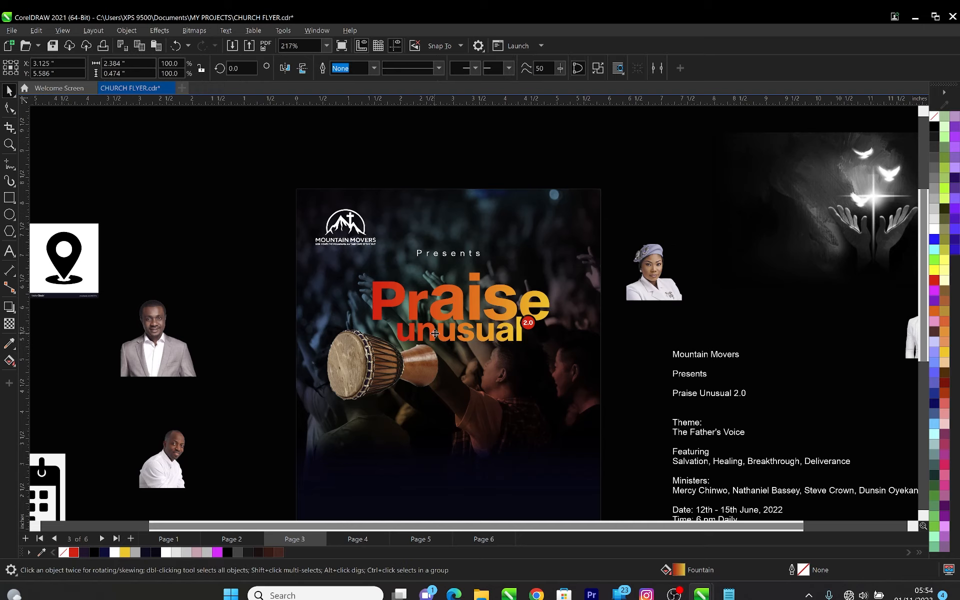
pyautogui.click(6, 362)
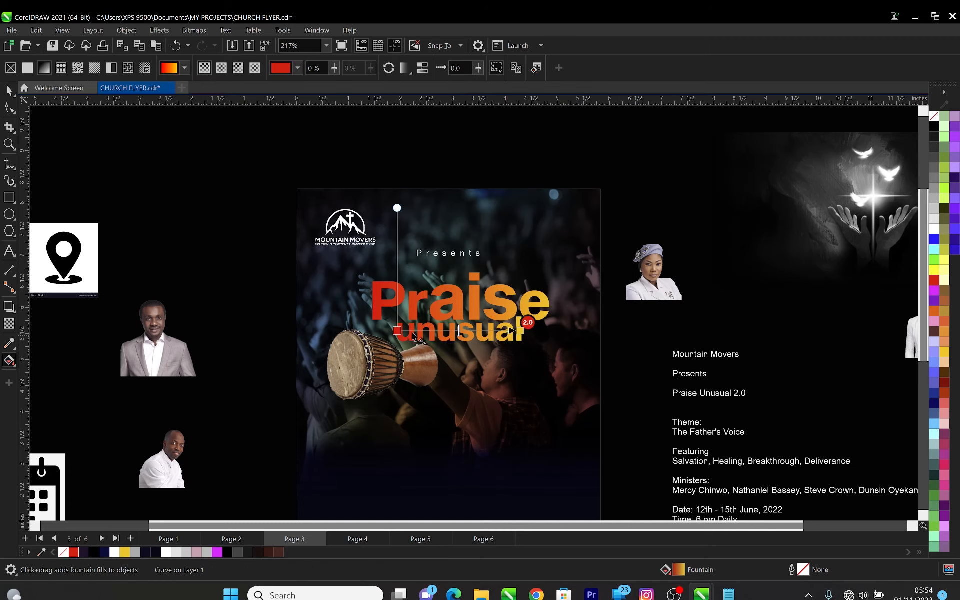
pyautogui.click(398, 331)
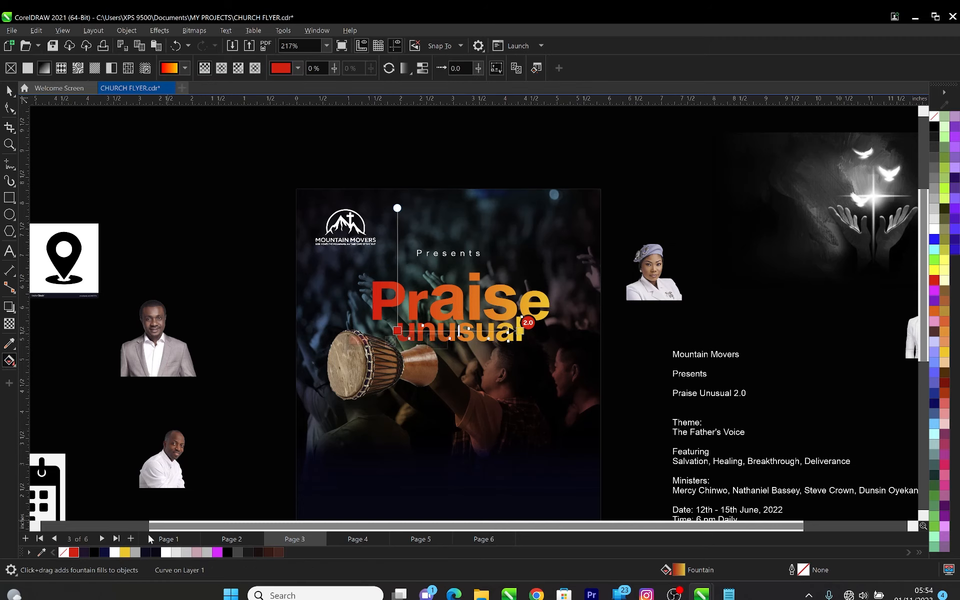
pyautogui.click(115, 553)
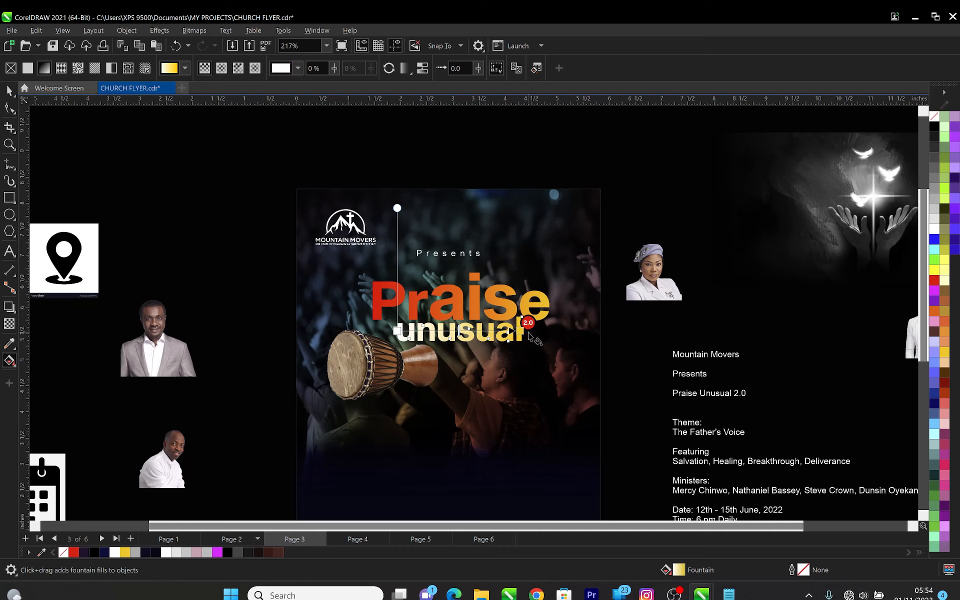
pyautogui.click(520, 331)
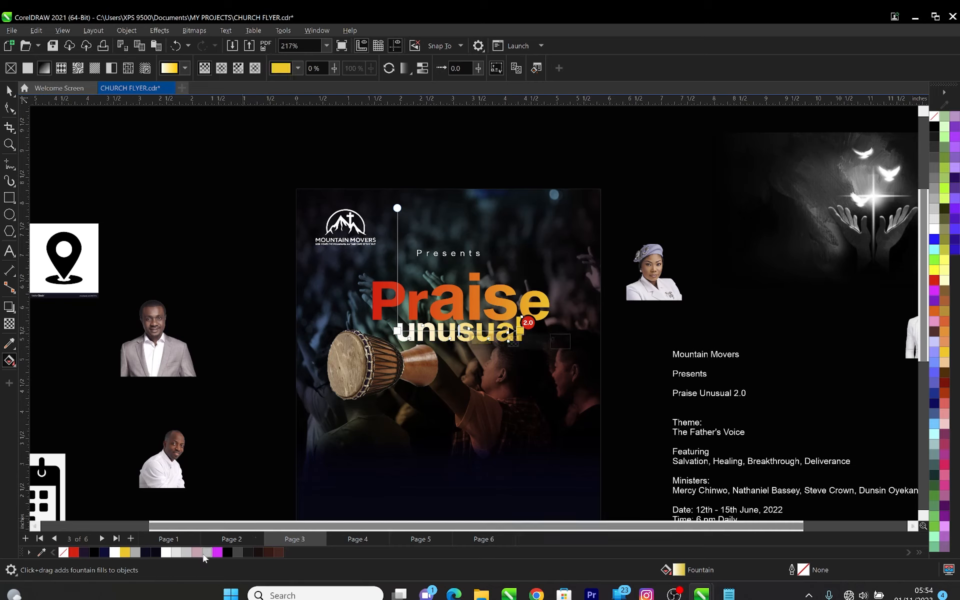
pyautogui.click(176, 553)
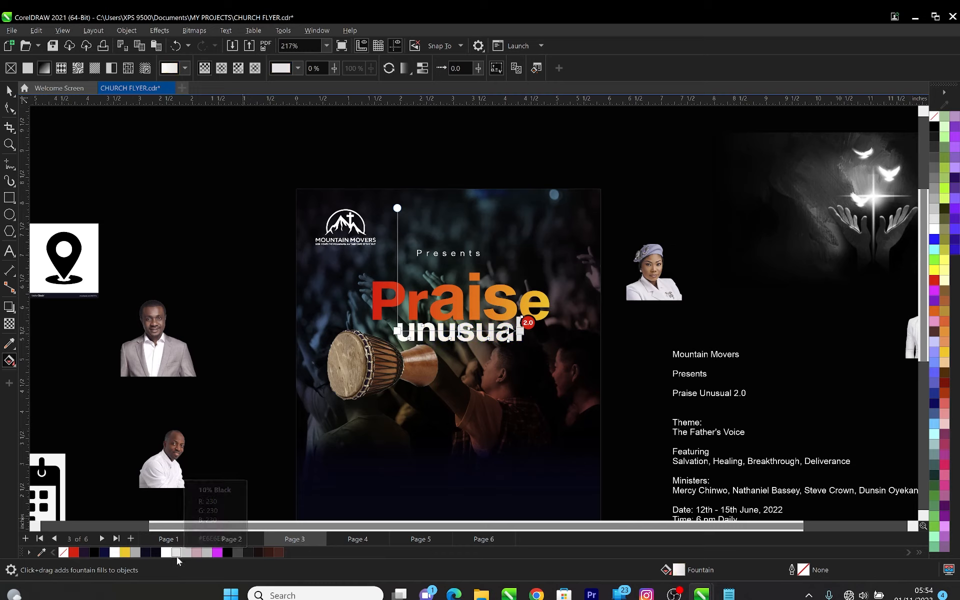
pyautogui.click(184, 552)
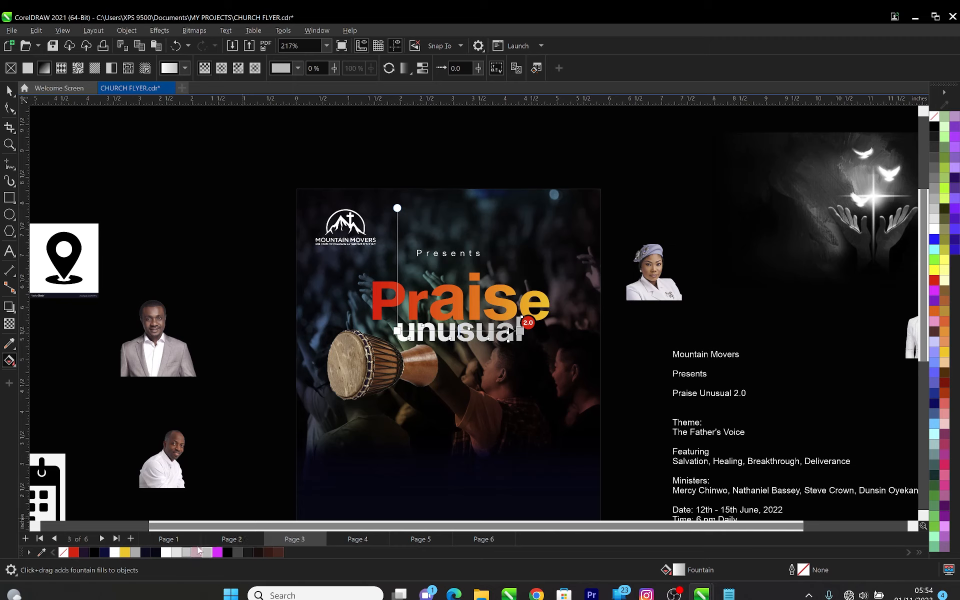
pyautogui.click(9, 91)
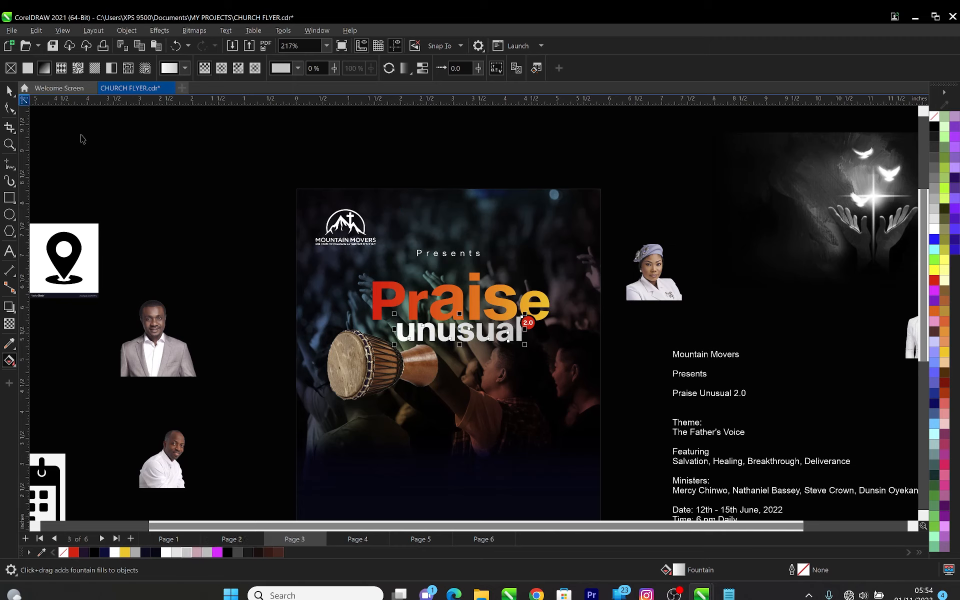
pyautogui.click(189, 195)
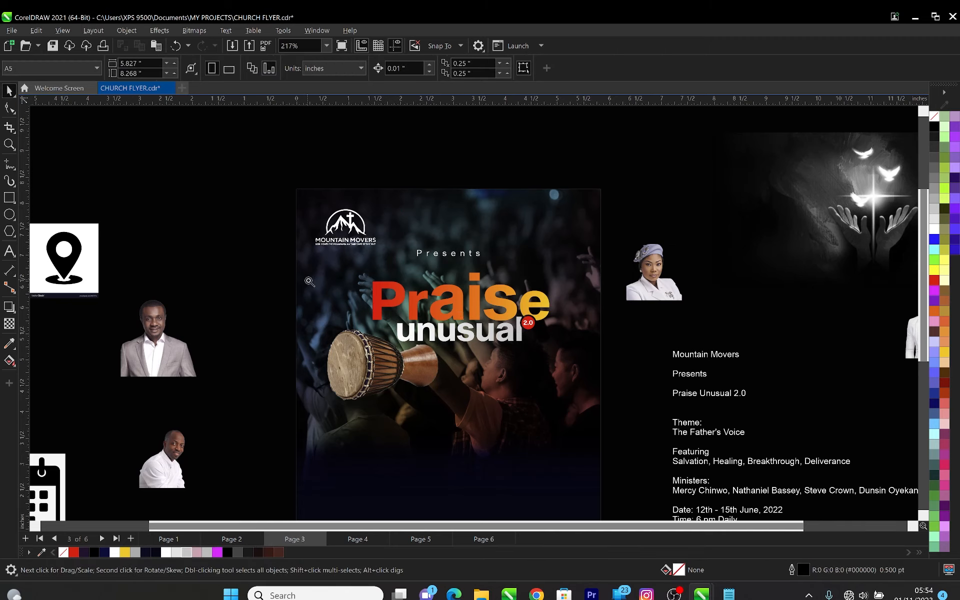
# Move the drum up behind the start of "unusual" and scale it down to 18%, about 1.36 by 0.9 inches
pyautogui.press('z')
pyautogui.moveTo(210, 235); pyautogui.dragTo(679, 395)
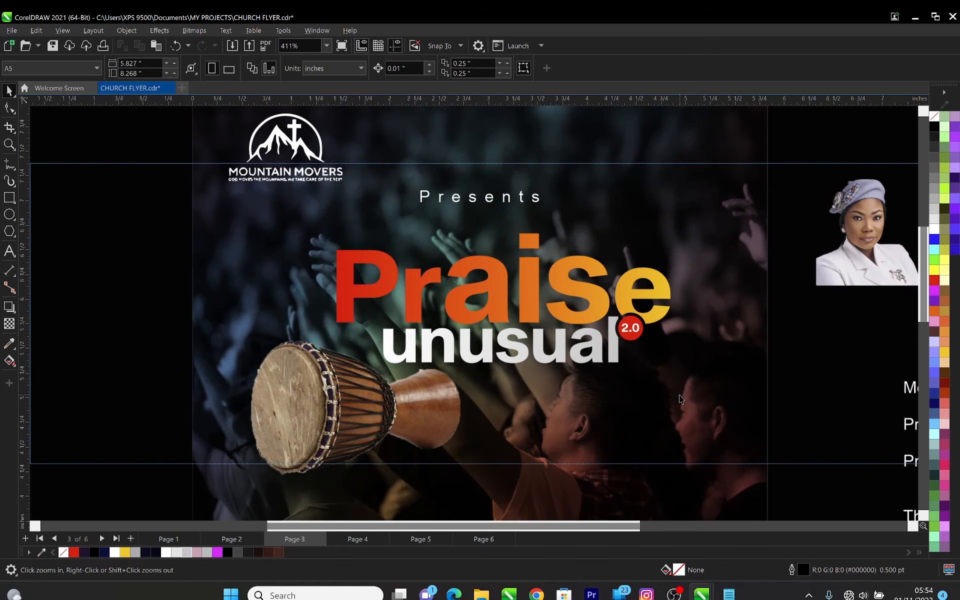
pyautogui.click(535, 241)
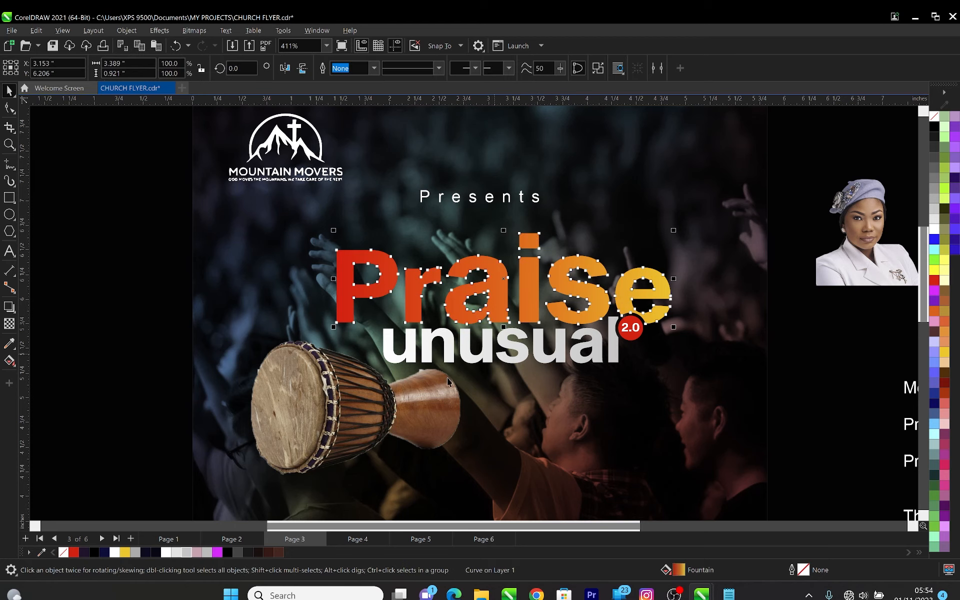
pyautogui.moveTo(441, 386); pyautogui.dragTo(415, 403)
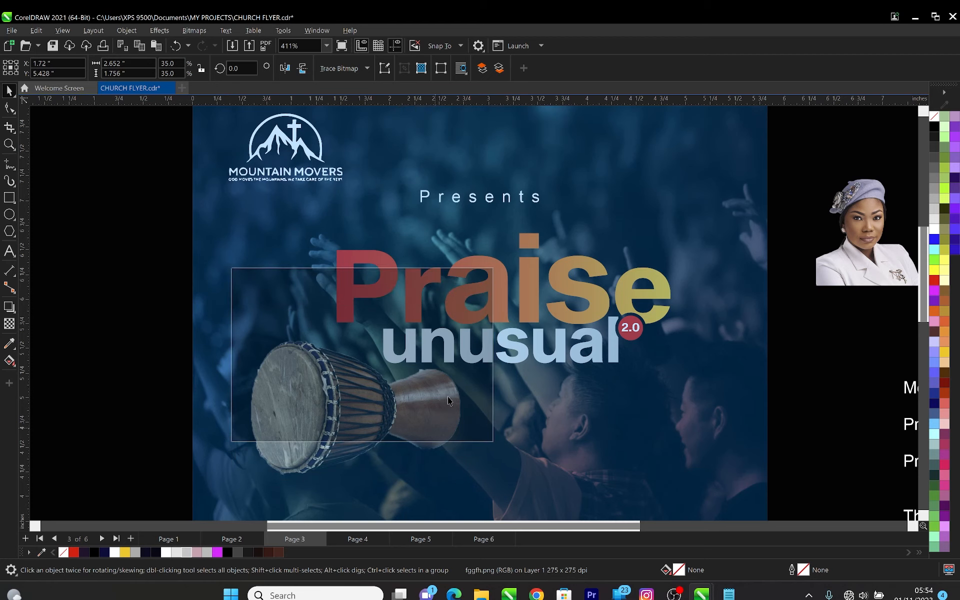
pyautogui.moveTo(416, 354); pyautogui.dragTo(415, 353)
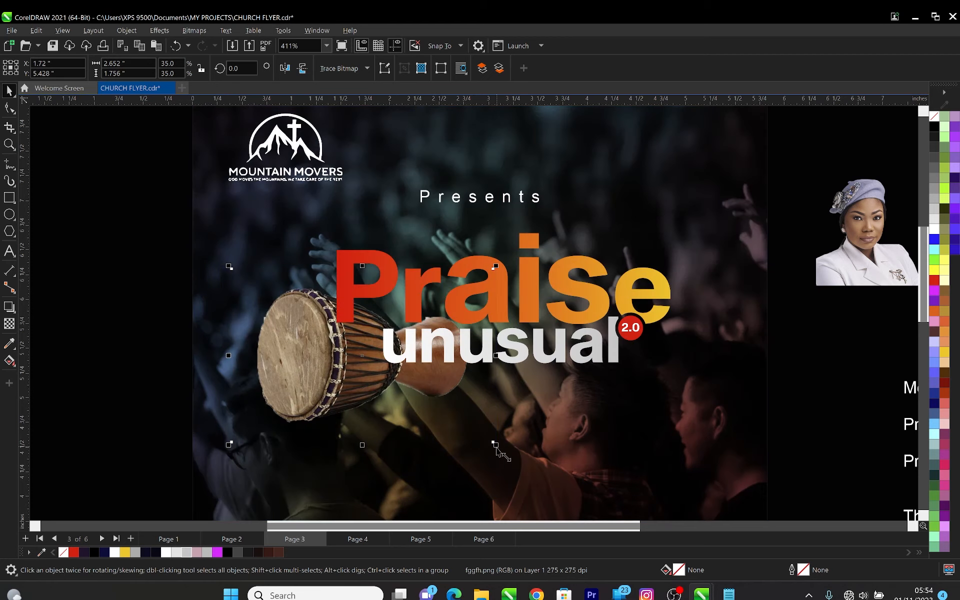
pyautogui.moveTo(495, 444); pyautogui.dragTo(369, 354)
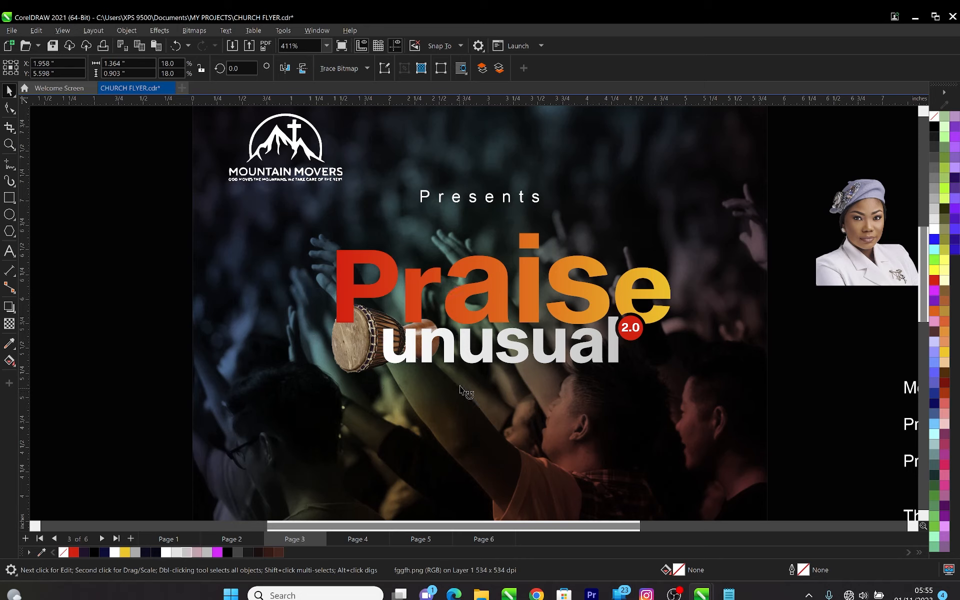
# Rotate the drum to about 21.4 degrees, shift it slightly left beside the "u" of "unusual" and deselect it
pyautogui.moveTo(458, 393); pyautogui.dragTo(461, 376)
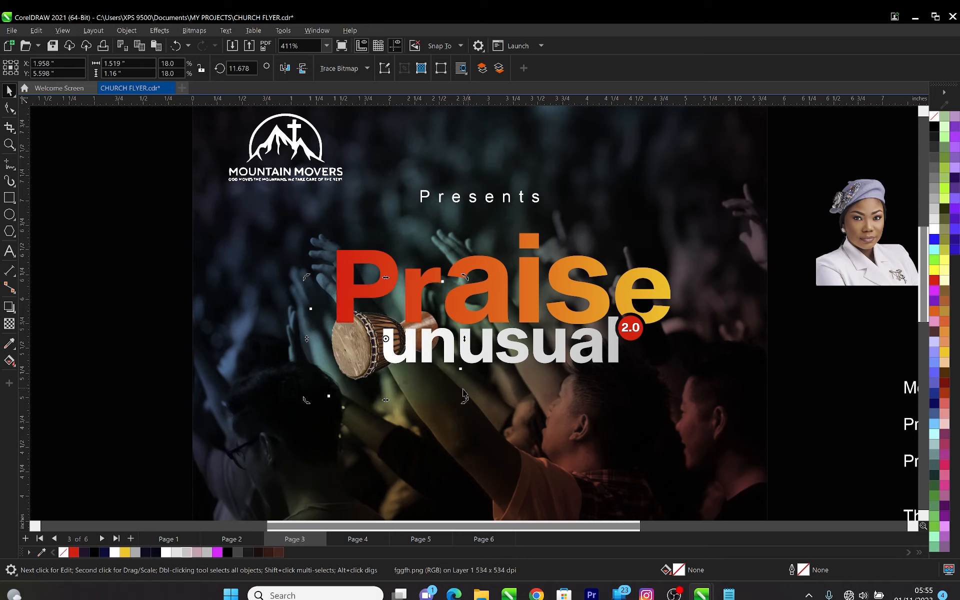
pyautogui.moveTo(466, 403); pyautogui.dragTo(464, 380)
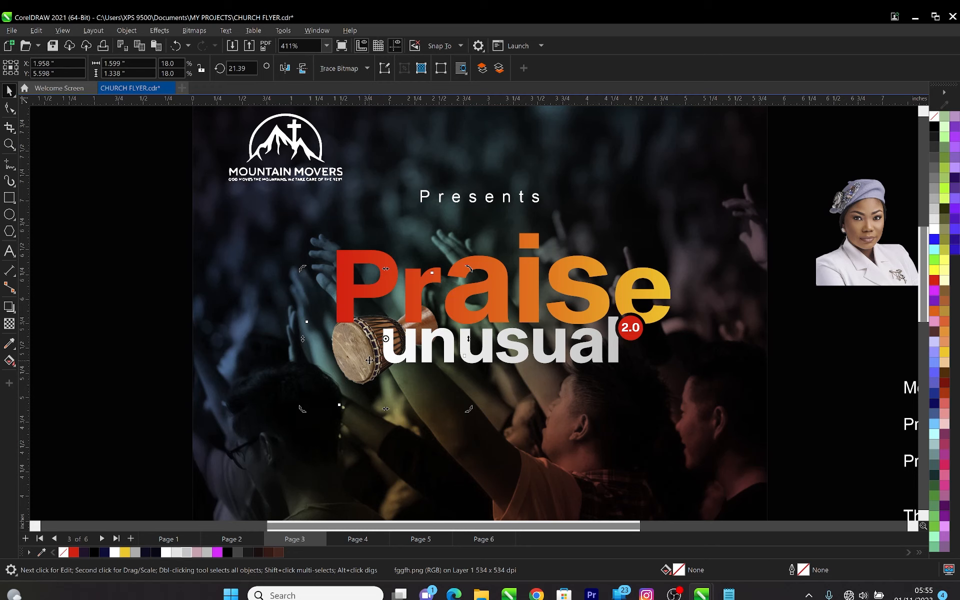
pyautogui.moveTo(369, 360); pyautogui.dragTo(362, 354)
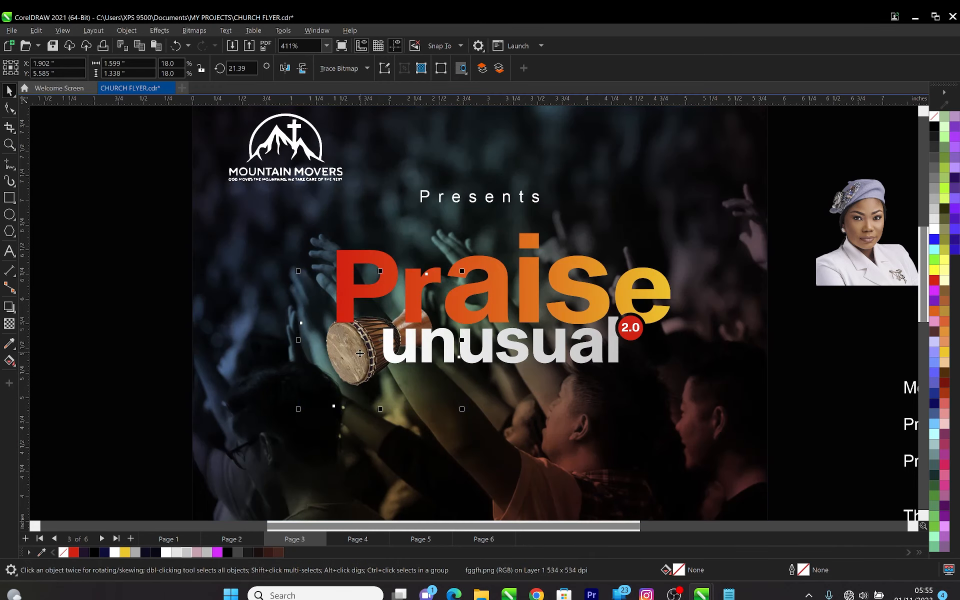
pyautogui.click(141, 306)
# Start adding a drop shadow to "Praise" with the Drop Shadow tool
pyautogui.scroll(-1, 358, 303)
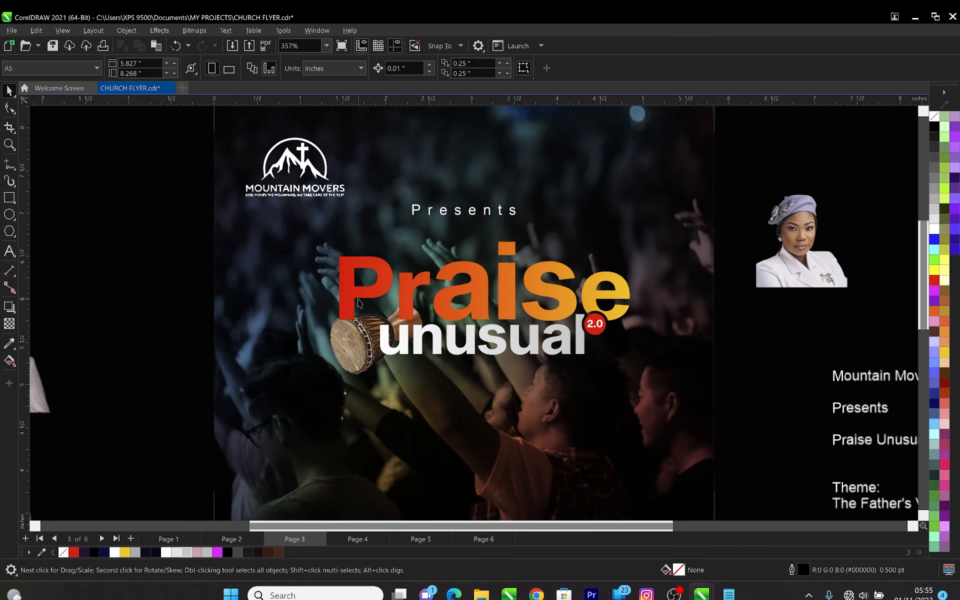
pyautogui.click(381, 272)
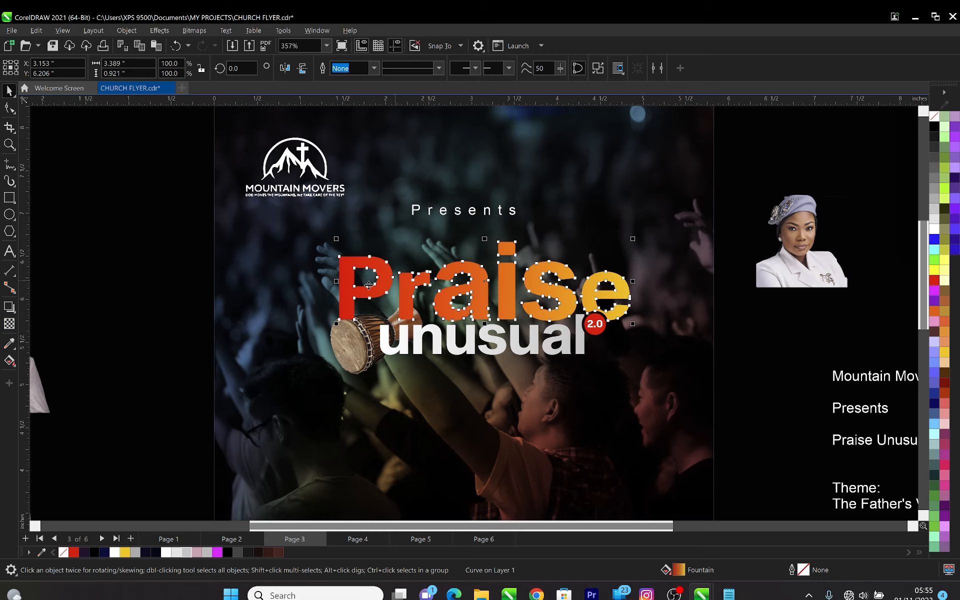
pyautogui.click(9, 306)
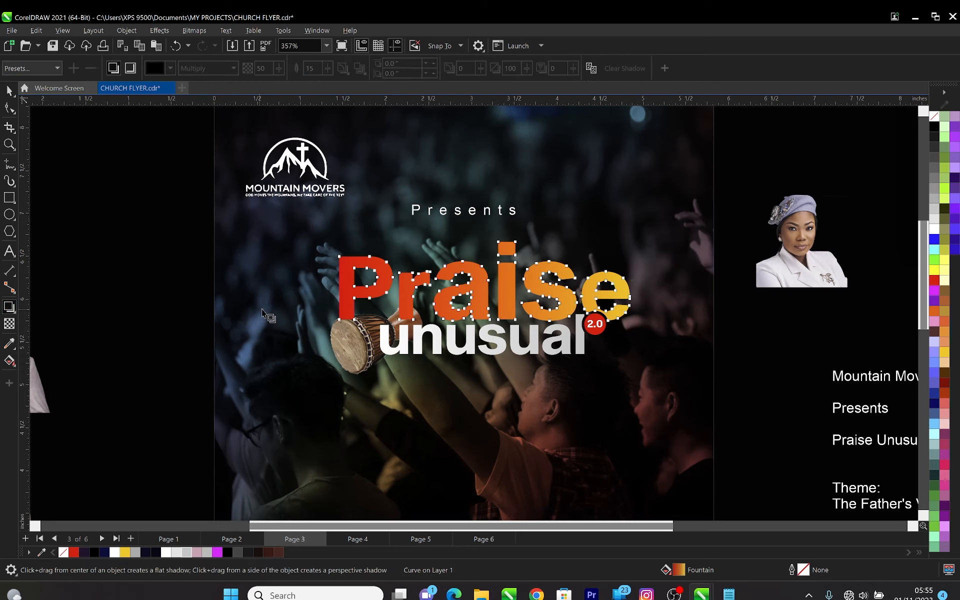
# Apply a horizontal Multiply drop shadow across the word Praise and set its opacity to 100
pyautogui.moveTo(339, 284); pyautogui.dragTo(631, 282)
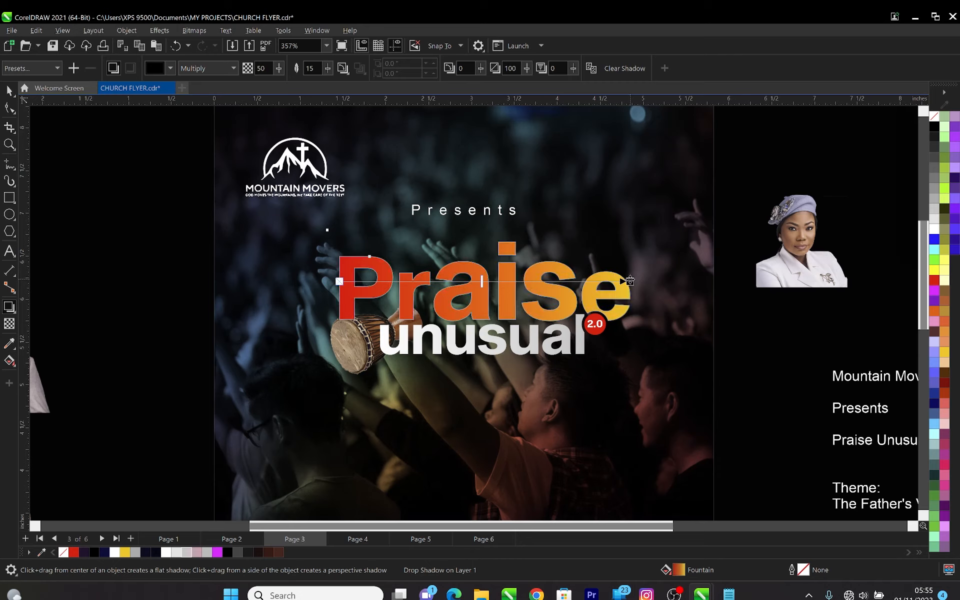
pyautogui.click(630, 280)
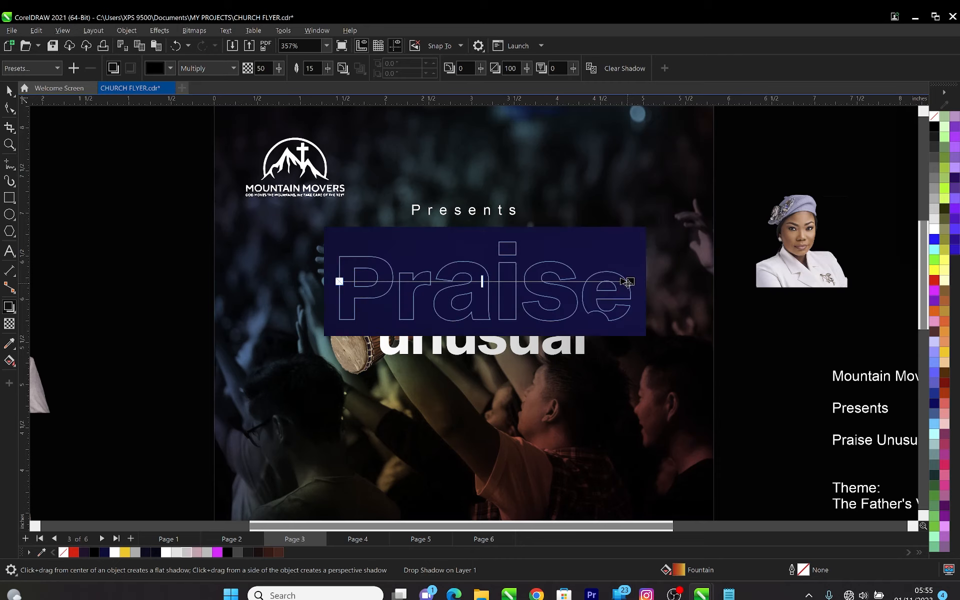
pyautogui.click(279, 69)
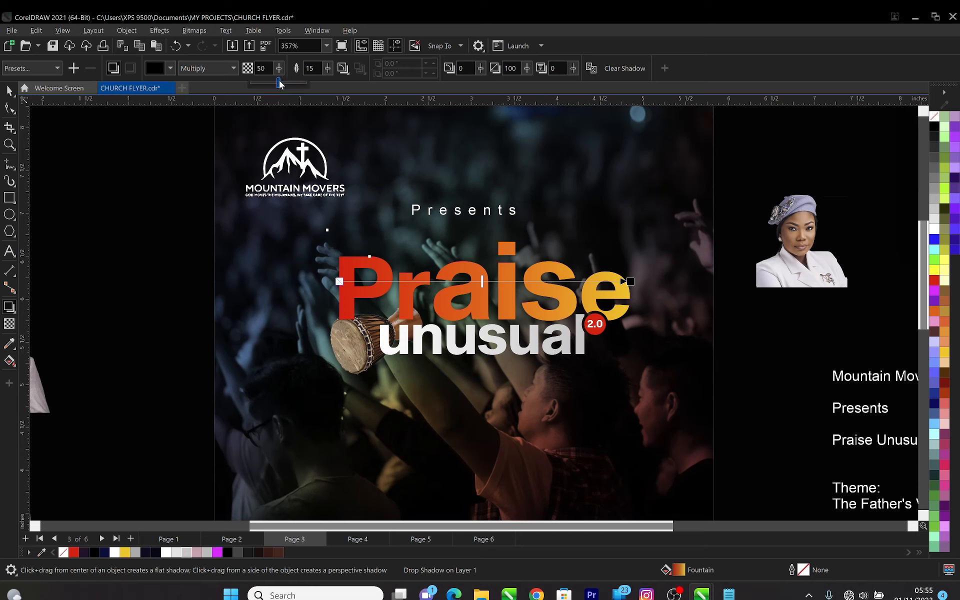
pyautogui.moveTo(280, 83); pyautogui.dragTo(310, 85)
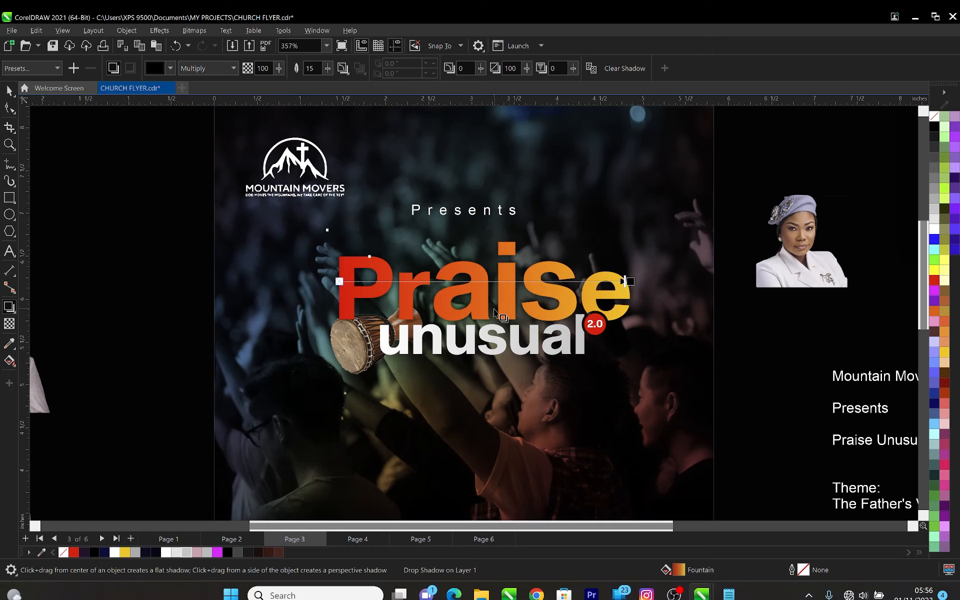
# Apply a horizontal drop shadow across the word unusual, set its opacity to 100, and deselect it
pyautogui.click(407, 341)
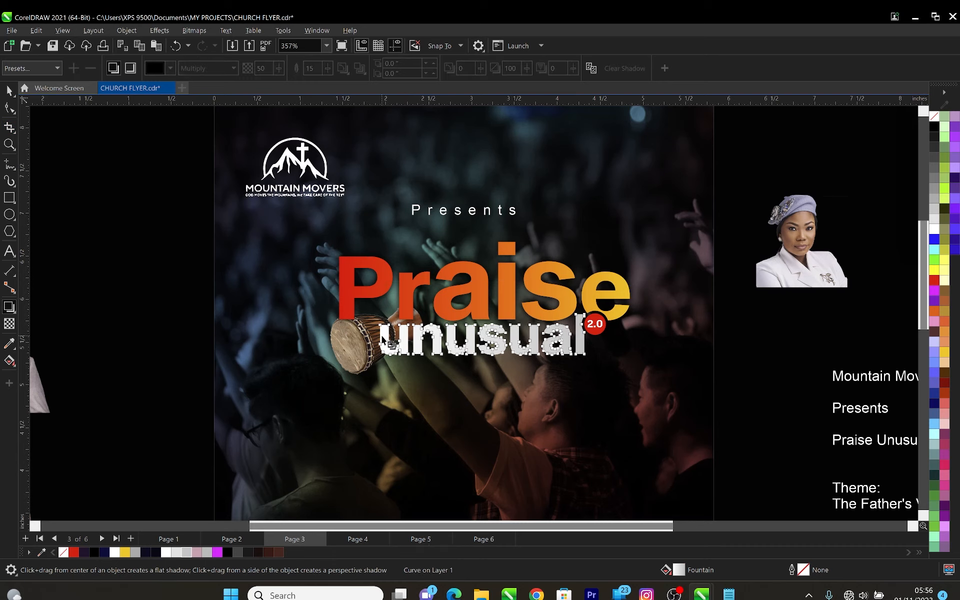
pyautogui.moveTo(384, 341); pyautogui.dragTo(586, 340)
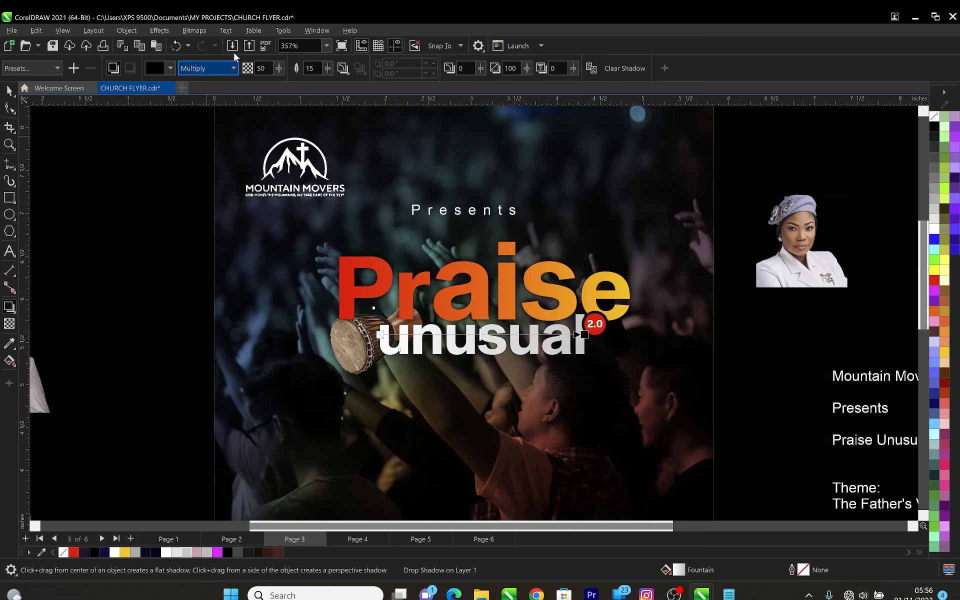
pyautogui.moveTo(278, 69); pyautogui.dragTo(316, 74)
pyautogui.click(10, 91)
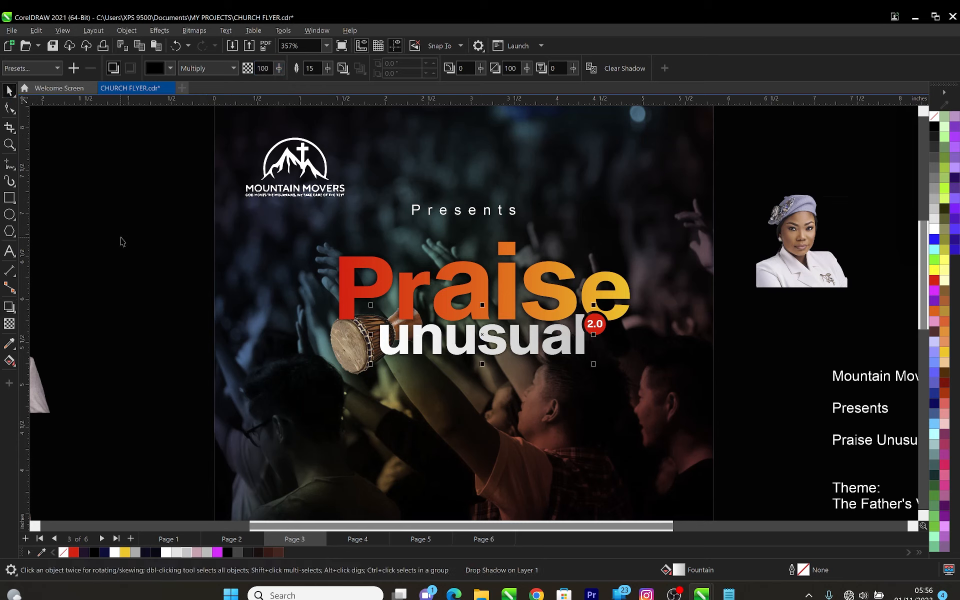
pyautogui.click(122, 242)
# Scale down the whole Praise unusual 2.0 title with its drum and move it slightly lower on the flyer
pyautogui.scroll(-1, 227, 257)
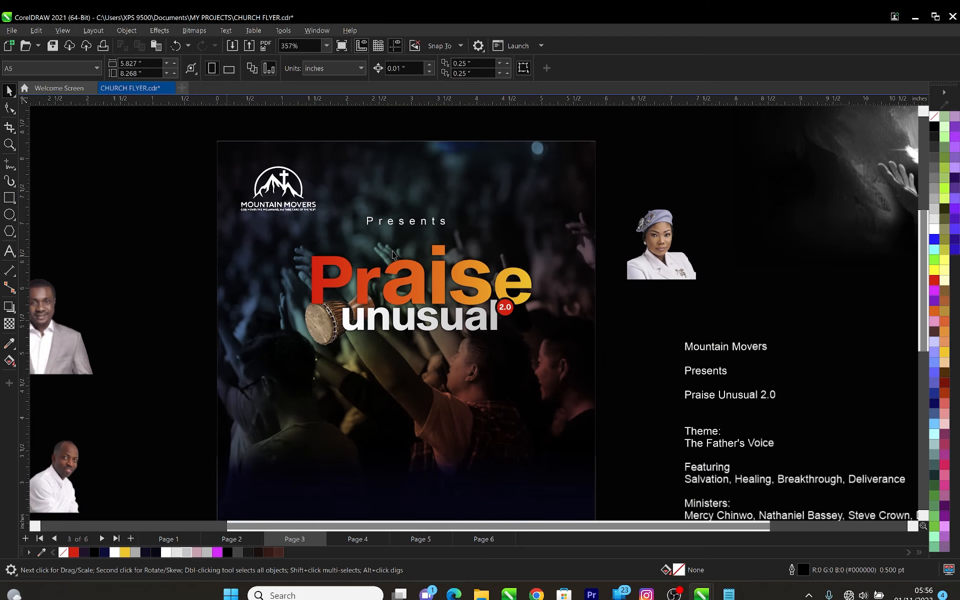
pyautogui.scroll(-3, 394, 255)
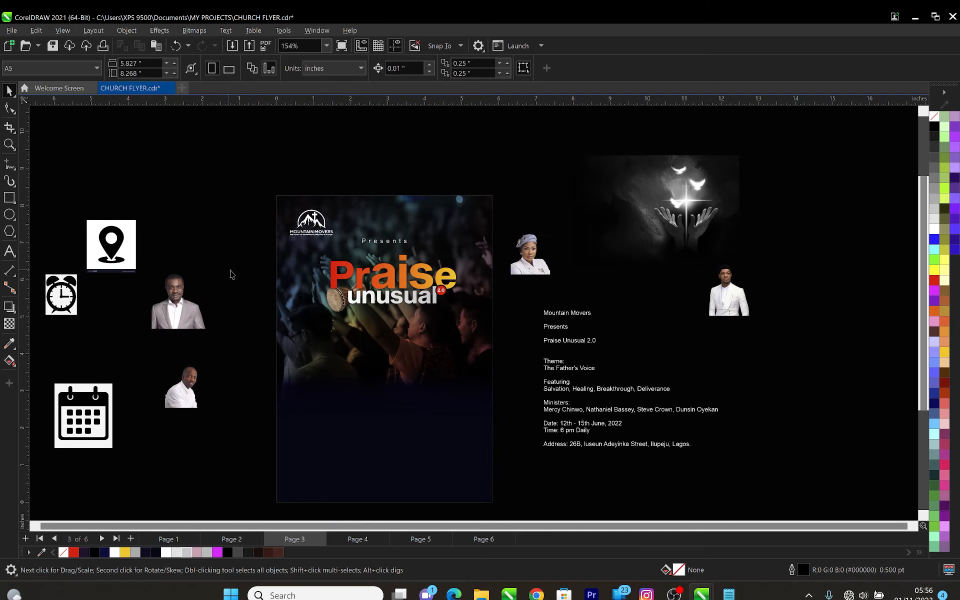
pyautogui.scroll(2, 232, 274)
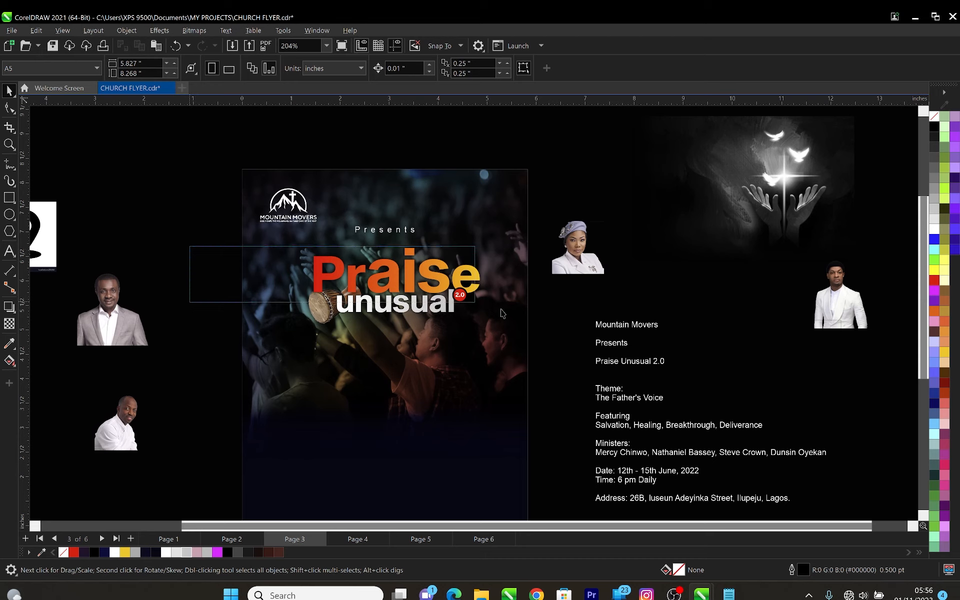
pyautogui.moveTo(501, 310)
pyautogui.mouseDown()
pyautogui.moveTo(538, 330)
pyautogui.moveTo(529, 341)
pyautogui.moveTo(474, 345)
pyautogui.moveTo(450, 300)
pyautogui.moveTo(419, 281)
pyautogui.moveTo(400, 280)
pyautogui.moveTo(397, 290)
pyautogui.mouseUp()
pyautogui.click(184, 279)
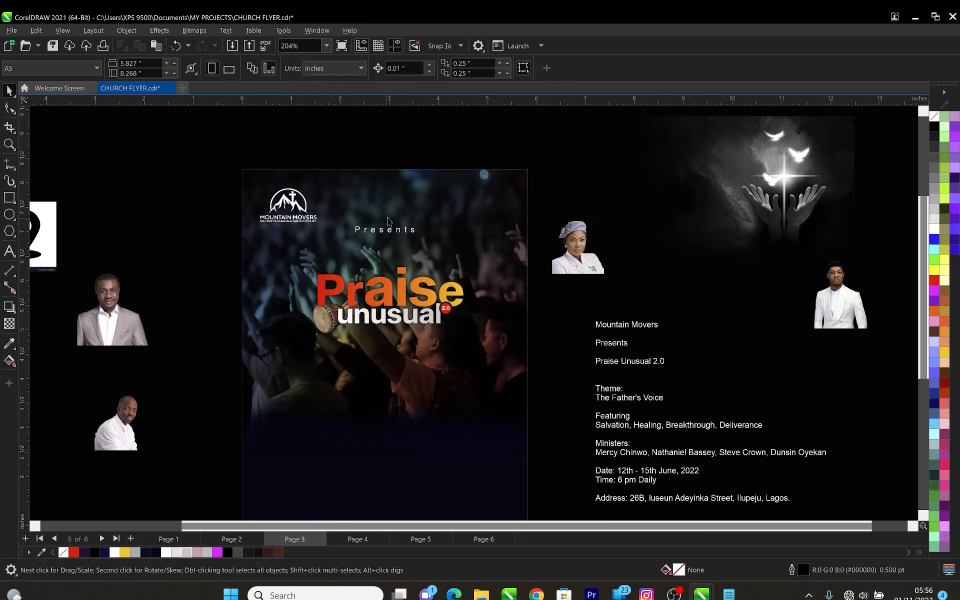
# Move the Presents text straight down, closer to the title, to a Y position of about 6.87 in
pyautogui.click(392, 234)
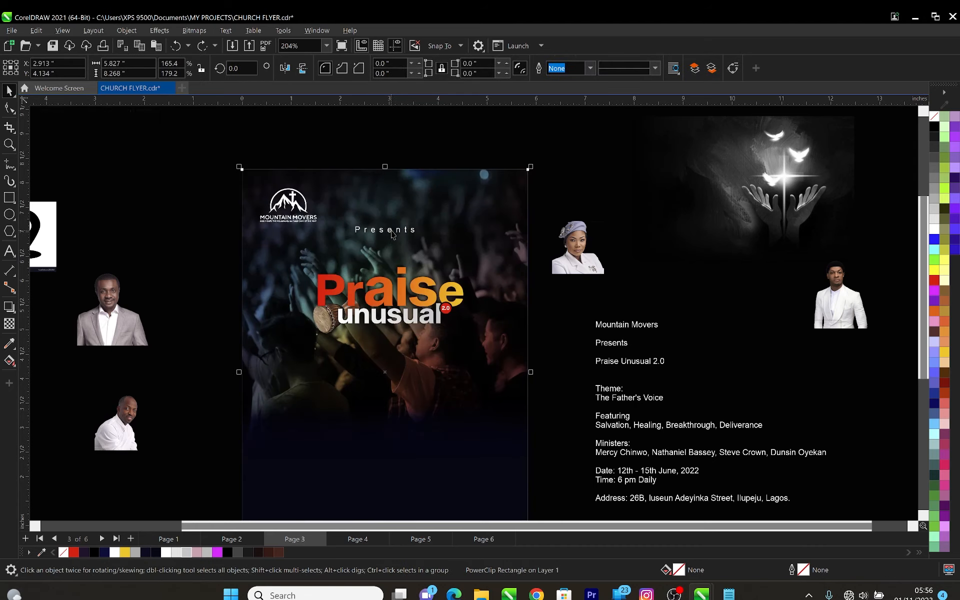
pyautogui.keyDown('ctrl'); pyautogui.click(395, 234); pyautogui.keyUp('ctrl')
pyautogui.moveTo(392, 231); pyautogui.dragTo(394, 243)
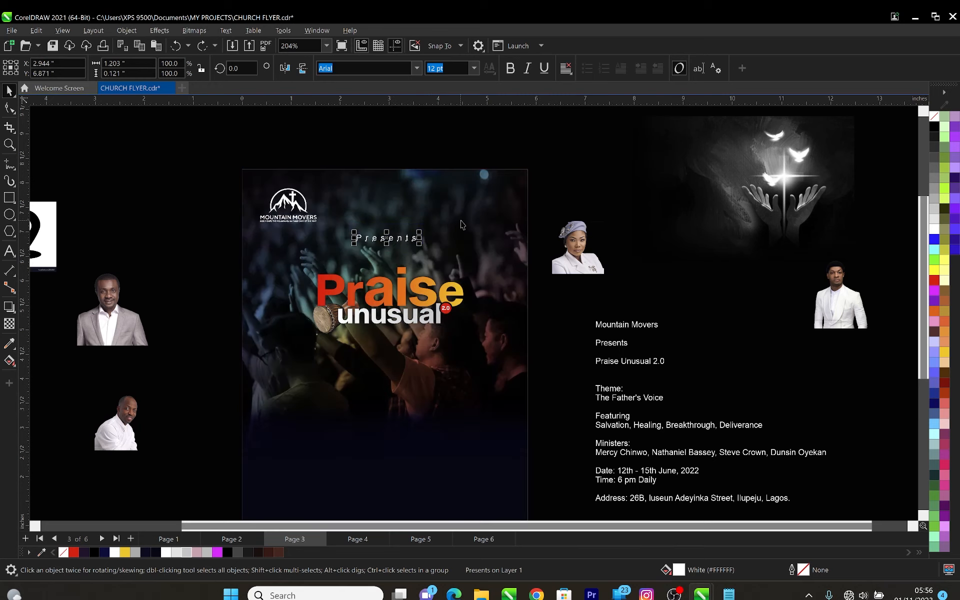
pyautogui.keyDown('shift'); pyautogui.click(461, 220); pyautogui.keyUp('shift')
# Frame the whole flyer page in view and save the document
pyautogui.press('z')
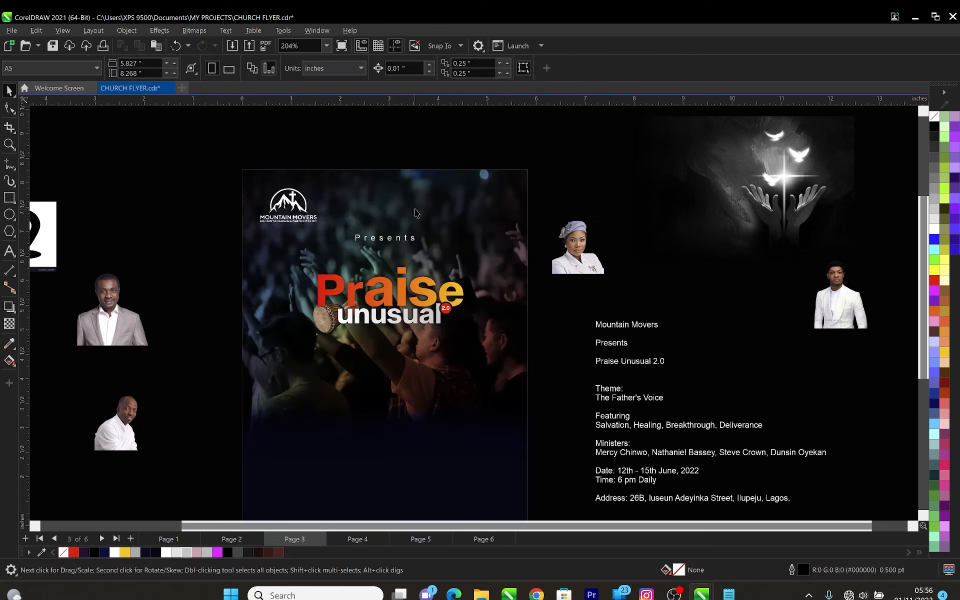
pyautogui.scroll(-4, 415, 206)
pyautogui.moveTo(296, 179); pyautogui.dragTo(498, 428)
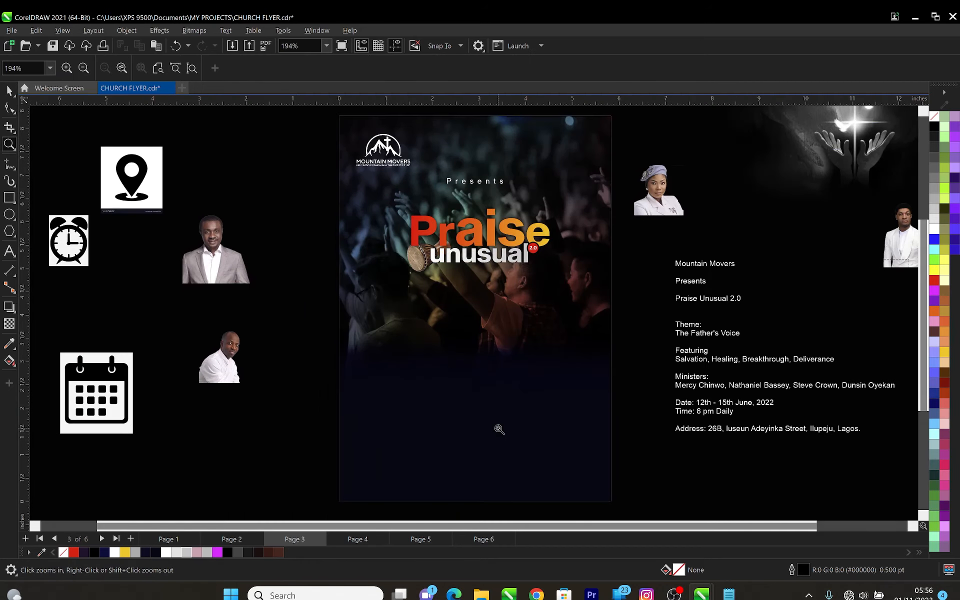
pyautogui.press('space')
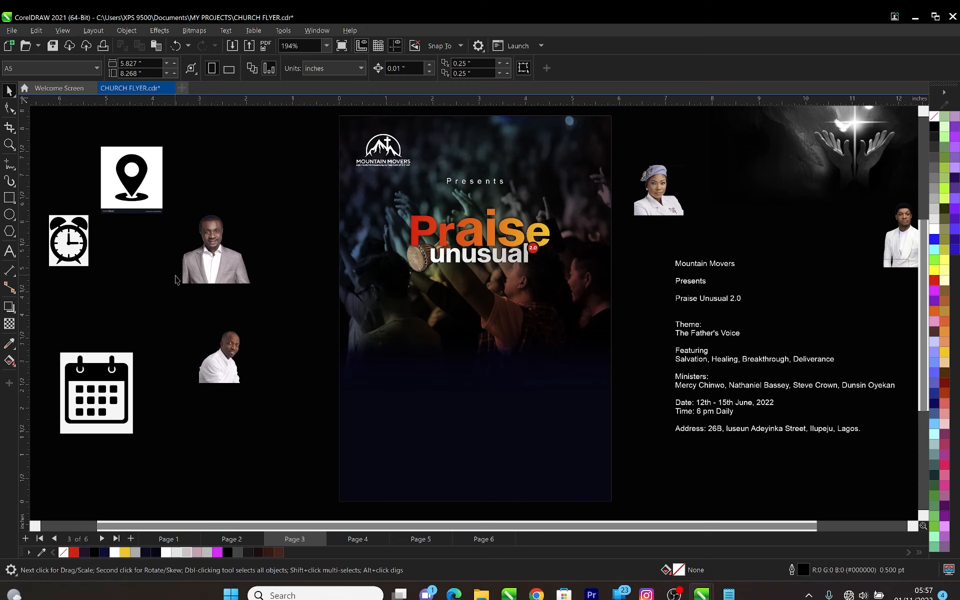
pyautogui.hotkey('ctrl', 's')
# Enlarge the grey-suited man's portrait to about 1.98 in wide and the leaning man in white to about 2.3 in
pyautogui.scroll(-1, 202, 261)
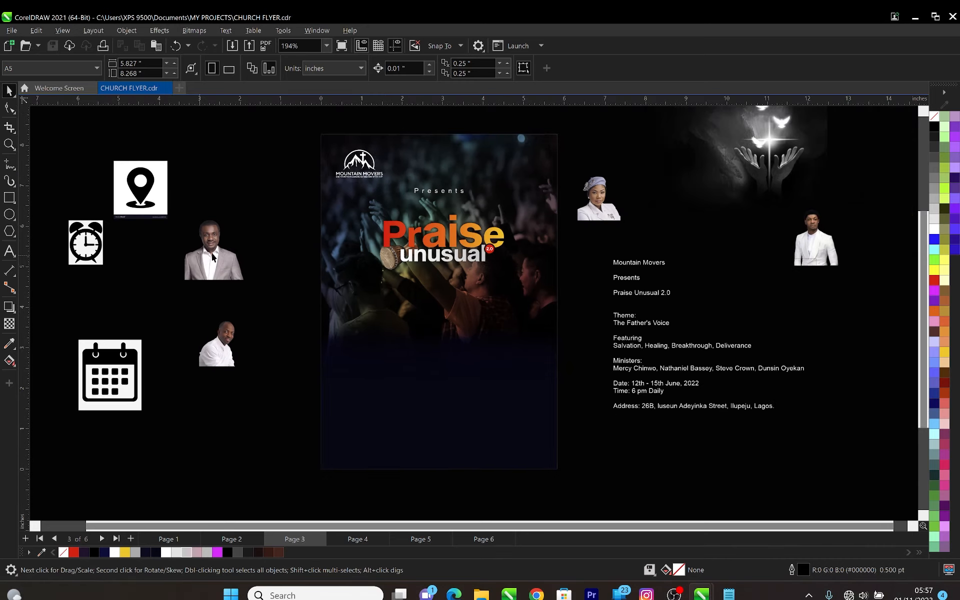
pyautogui.click(230, 269)
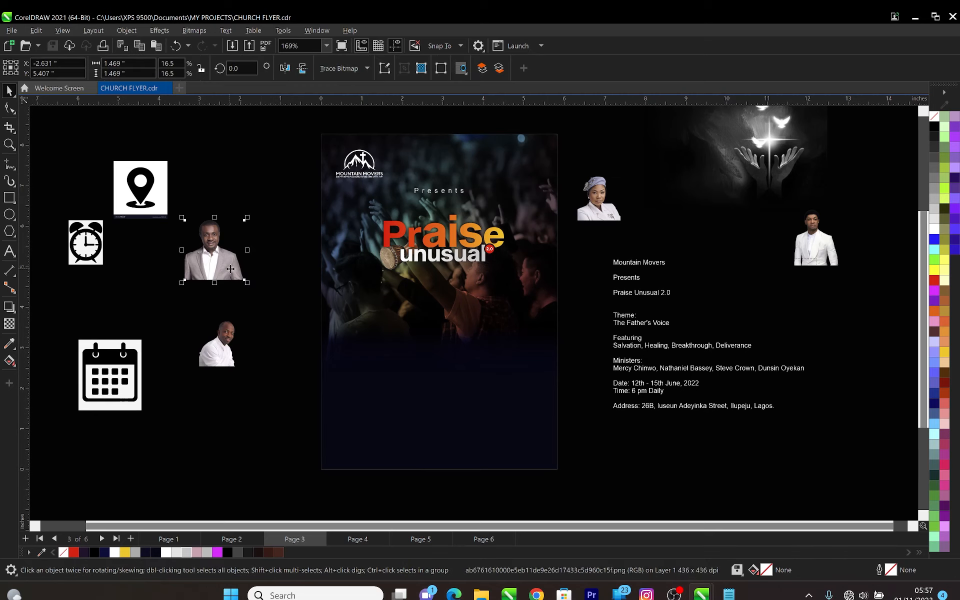
pyautogui.moveTo(247, 282); pyautogui.dragTo(265, 302)
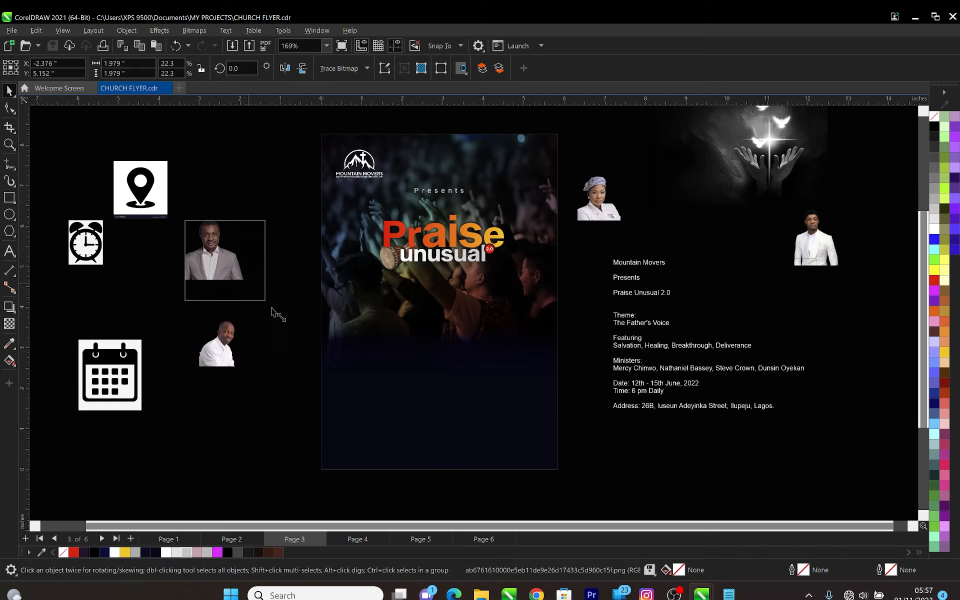
pyautogui.click(238, 365)
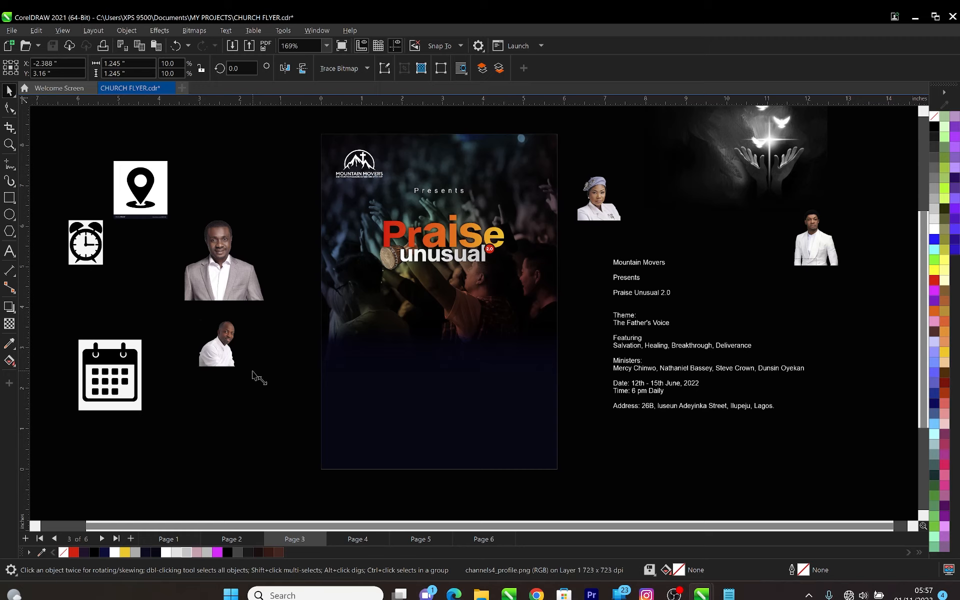
pyautogui.moveTo(252, 370); pyautogui.dragTo(325, 420)
# Enlarge the white-suited man's portrait to about 3.19 in wide and the portrait of the woman in the lavender hat to about 2.31 in
pyautogui.click(809, 262)
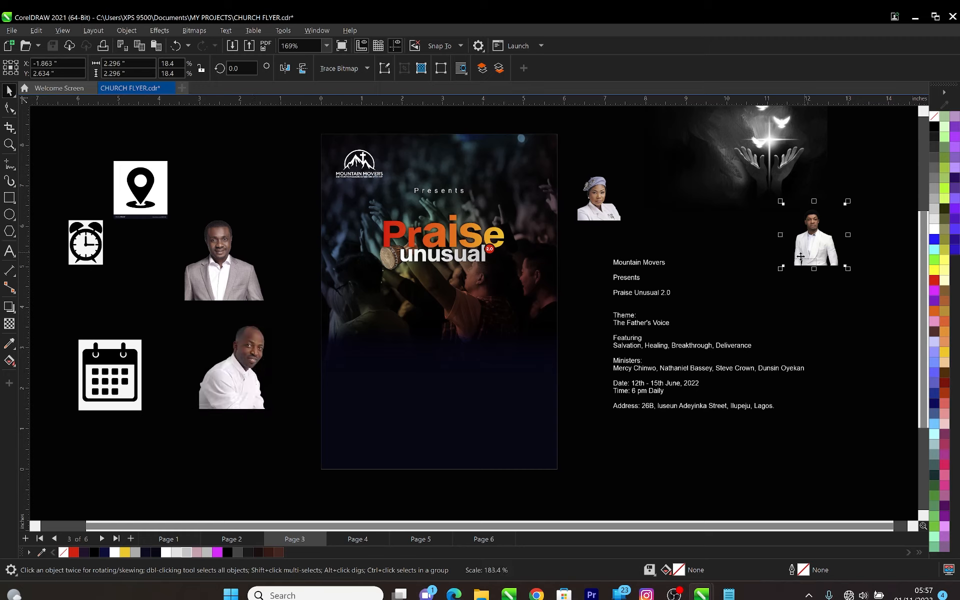
pyautogui.moveTo(781, 268); pyautogui.dragTo(736, 335)
pyautogui.click(615, 215)
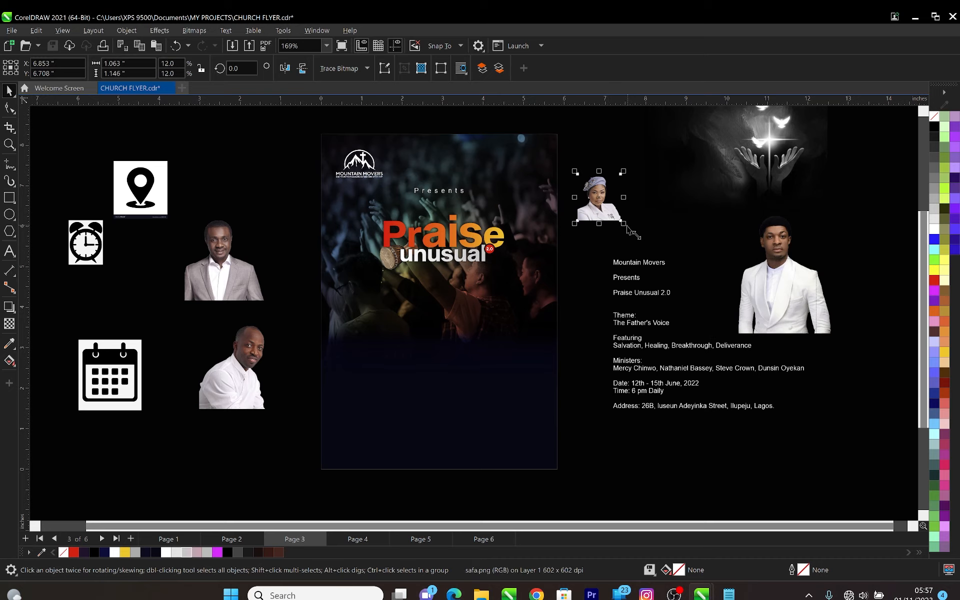
pyautogui.moveTo(623, 224)
pyautogui.mouseDown()
pyautogui.moveTo(671, 274)
pyautogui.moveTo(624, 211)
pyautogui.mouseUp()
pyautogui.scroll(-4, 377, 225)
pyautogui.scroll(2, 685, 245)
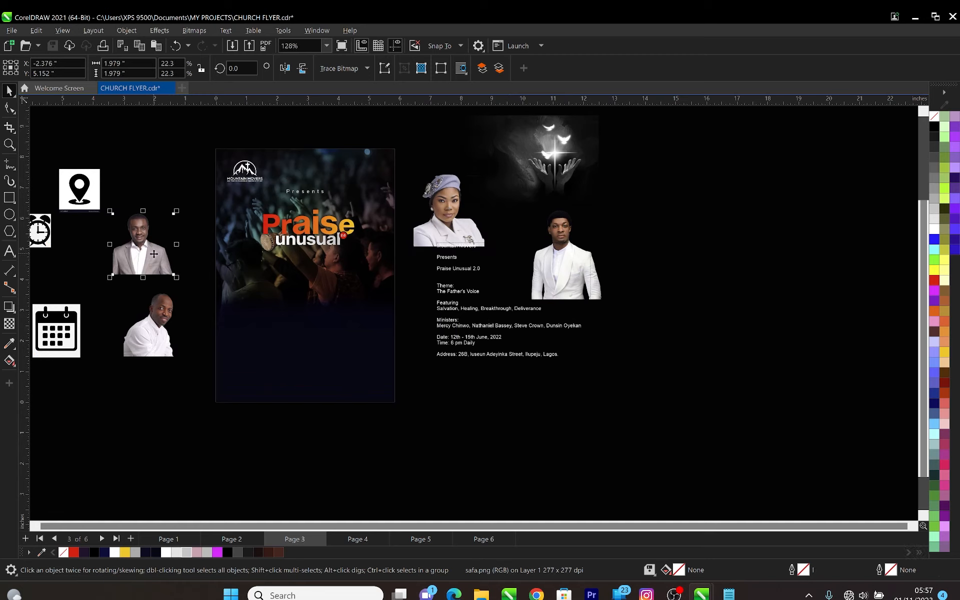
# Place the grey-suited man at the bottom centre of the flyer and the woman in the lavender hat overlapping his left side
pyautogui.moveTo(150, 255); pyautogui.dragTo(313, 395)
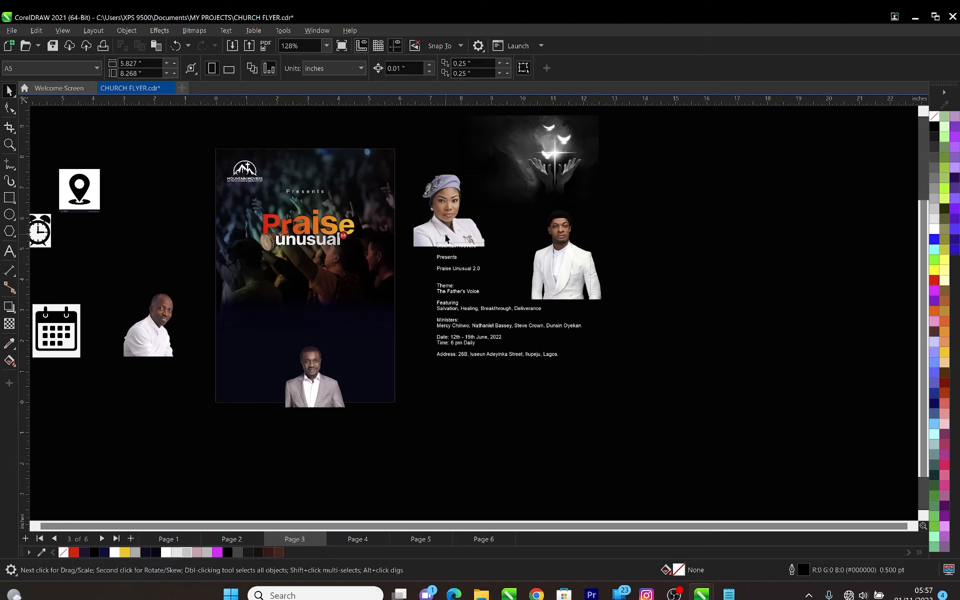
pyautogui.moveTo(452, 222); pyautogui.dragTo(275, 394)
pyautogui.keyDown('shift'); pyautogui.click(334, 398); pyautogui.keyUp('shift')
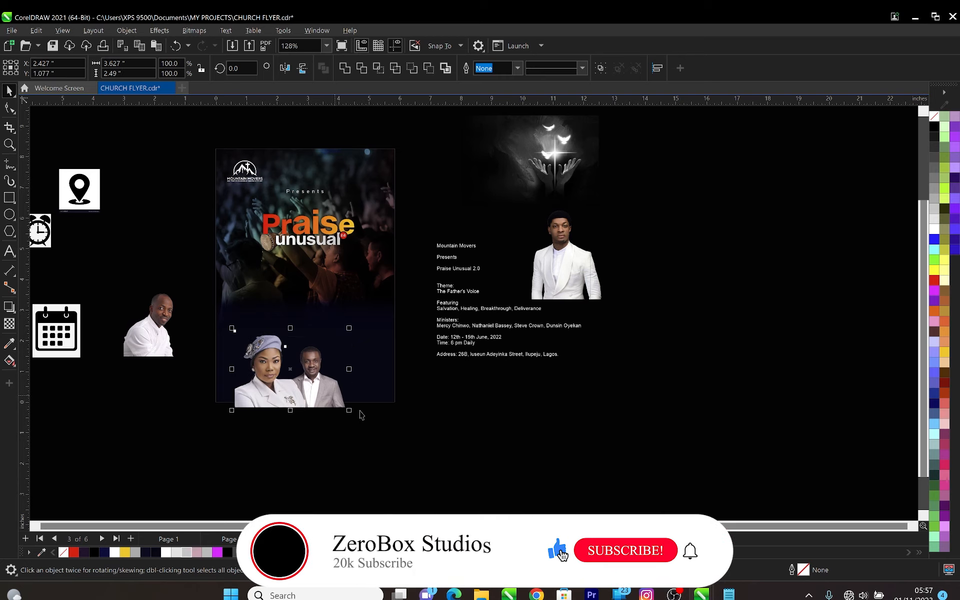
pyautogui.click(221, 355)
# Move the event text block farther from the page, then place the white-suited man beside the grey-suited man, scaled to about 2.52 in
pyautogui.click(175, 334)
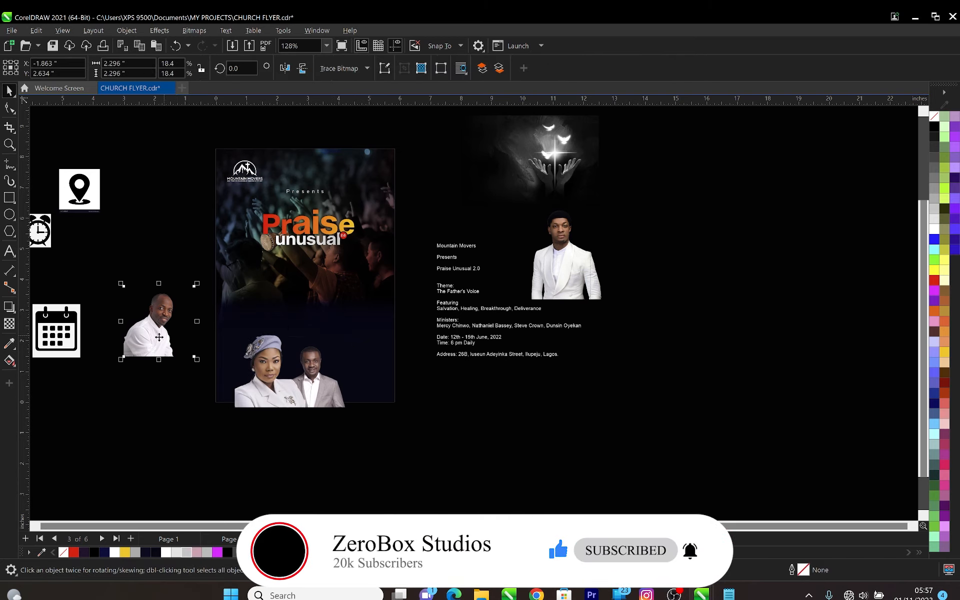
pyautogui.moveTo(459, 346); pyautogui.dragTo(607, 335)
pyautogui.moveTo(558, 278); pyautogui.dragTo(365, 378)
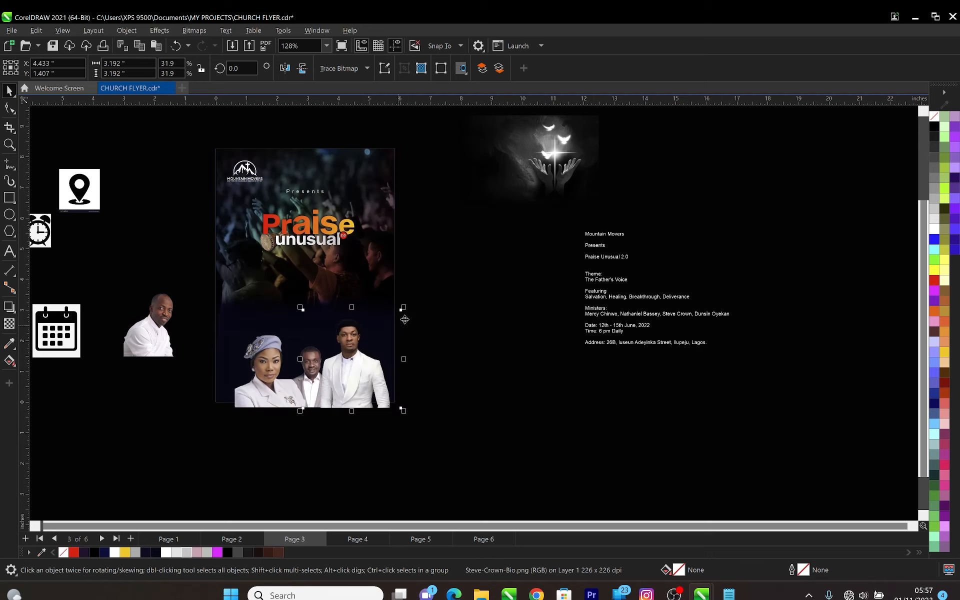
pyautogui.moveTo(403, 307); pyautogui.dragTo(383, 328)
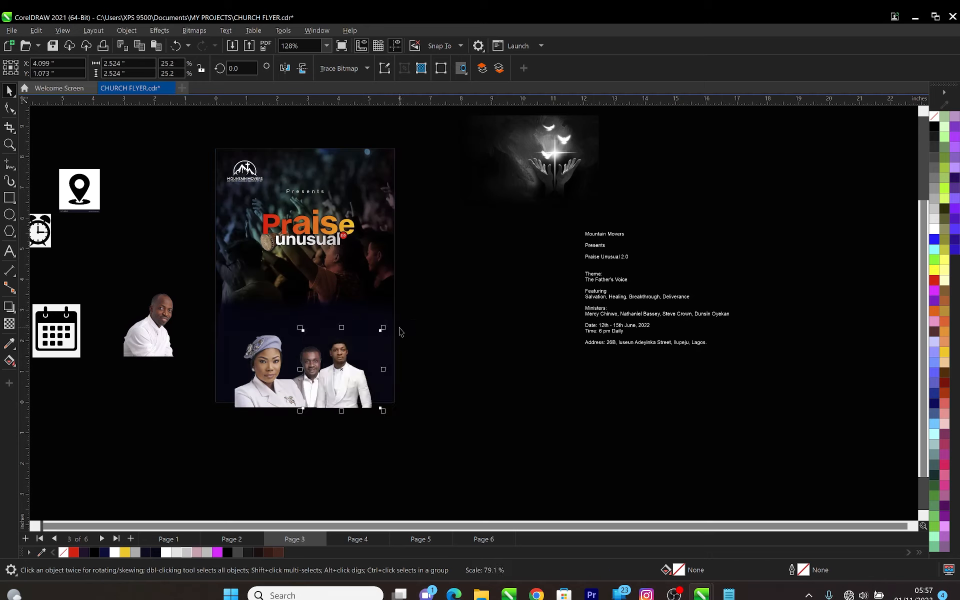
# Scale the white-suited man down to about 2.37 in and shift both him and the woman slightly right on the flyer
pyautogui.press('z')
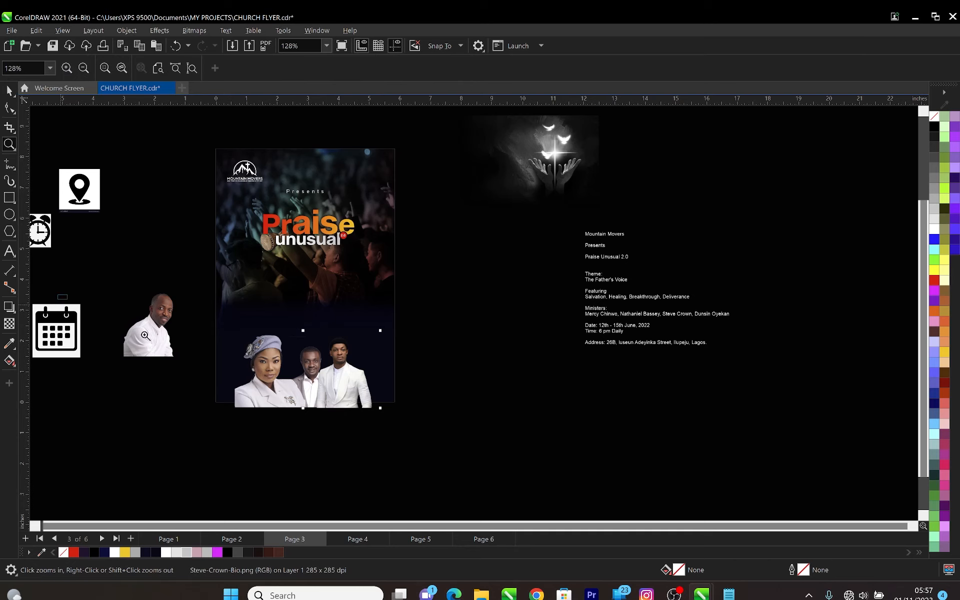
pyautogui.moveTo(58, 295); pyautogui.dragTo(516, 463)
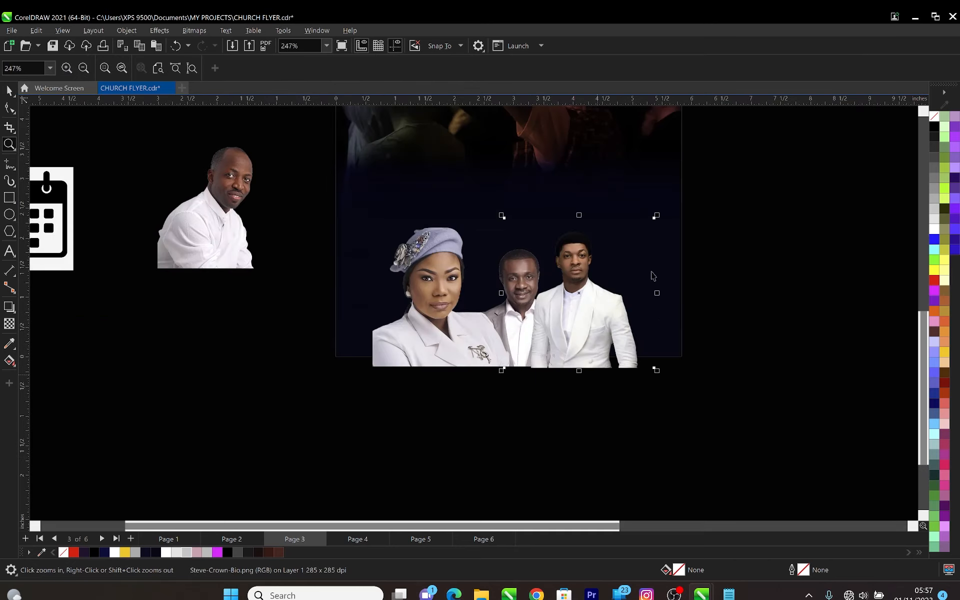
pyautogui.press('space')
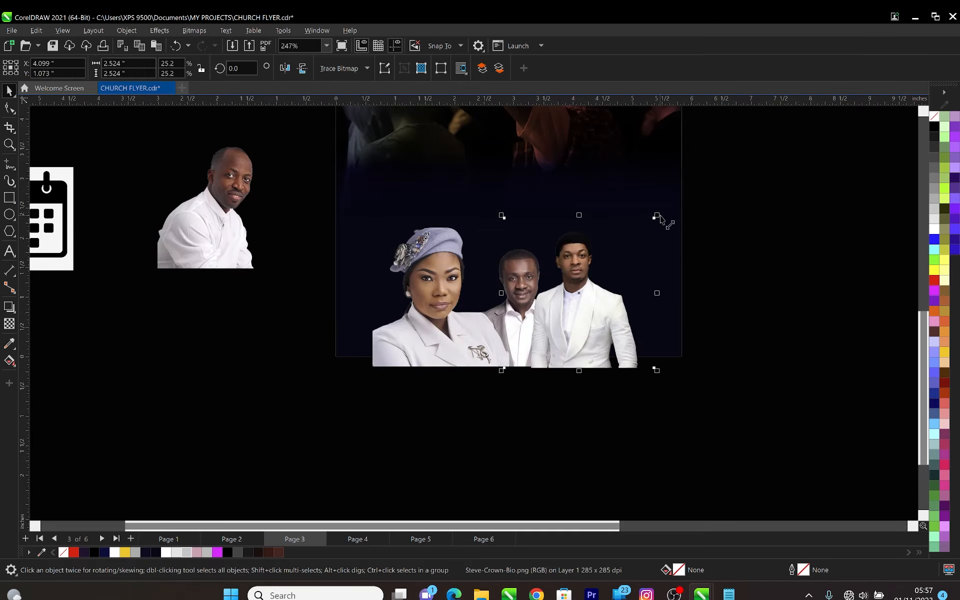
pyautogui.moveTo(659, 218); pyautogui.dragTo(649, 227)
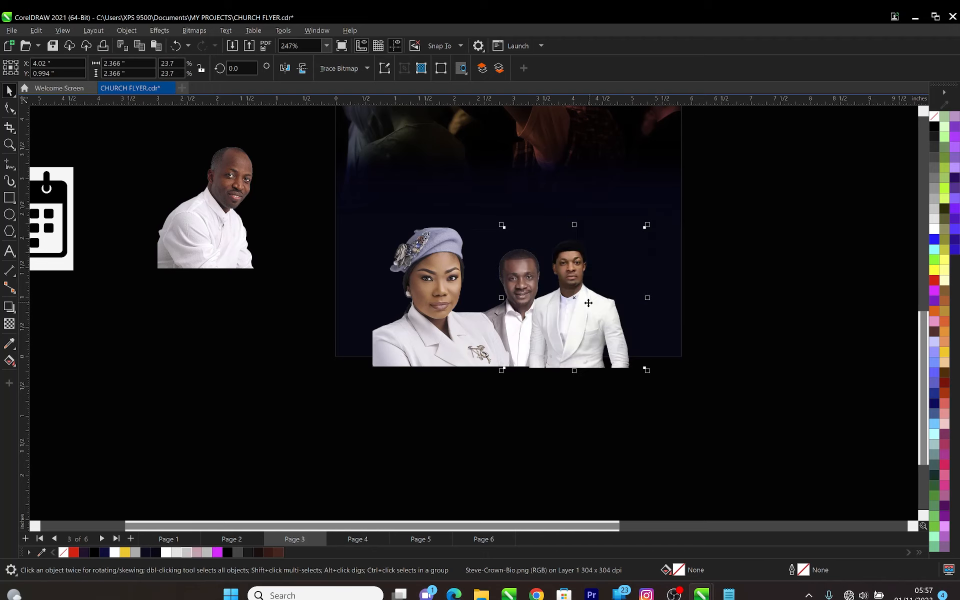
pyautogui.moveTo(589, 303); pyautogui.dragTo(592, 304)
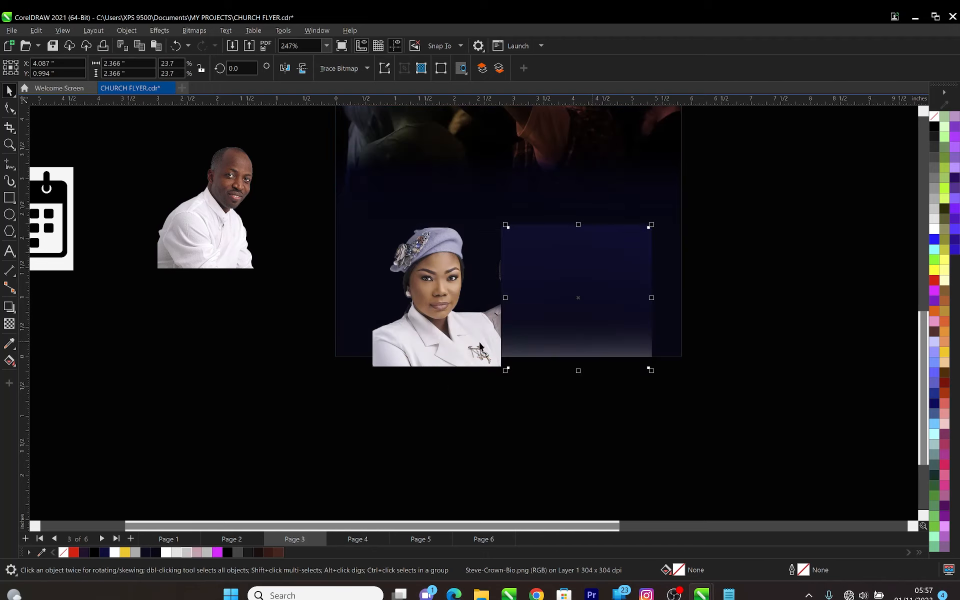
pyautogui.click(458, 329)
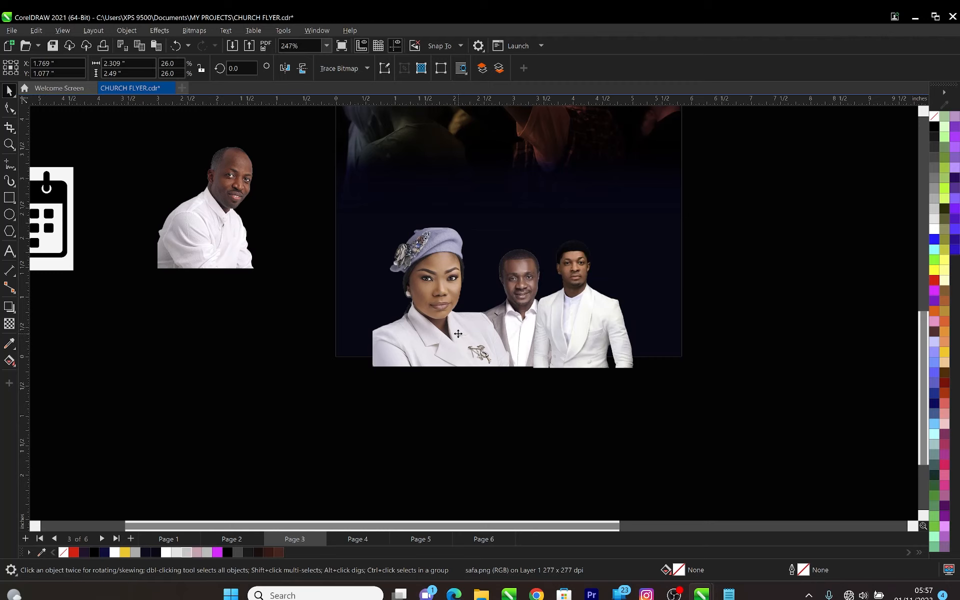
pyautogui.moveTo(458, 334); pyautogui.dragTo(460, 334)
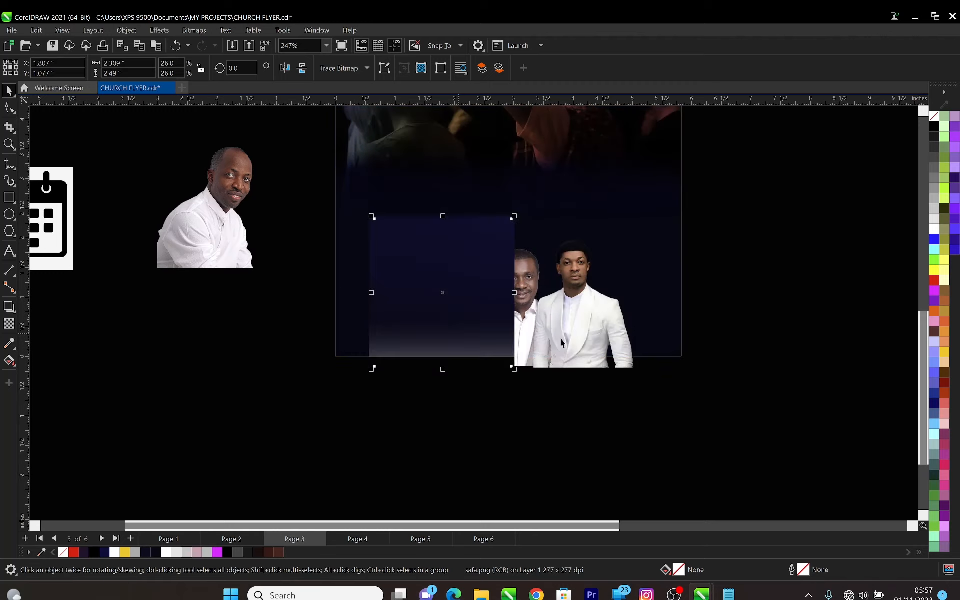
# Send the white-suited man in the black cap back in the stacking order, one level at a time, until he stands behind the grey-suited man
pyautogui.click(600, 316)
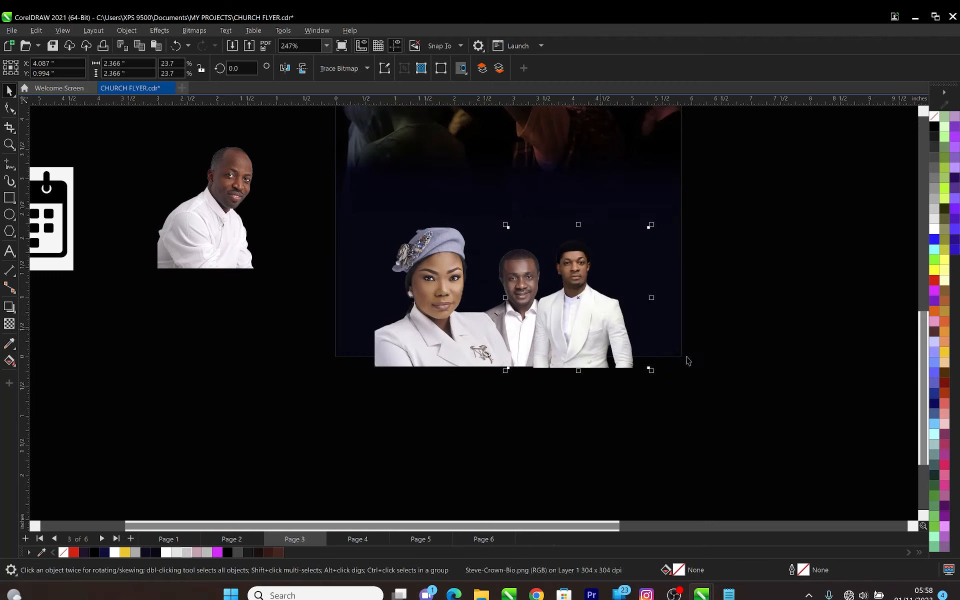
pyautogui.rightClick(596, 304)
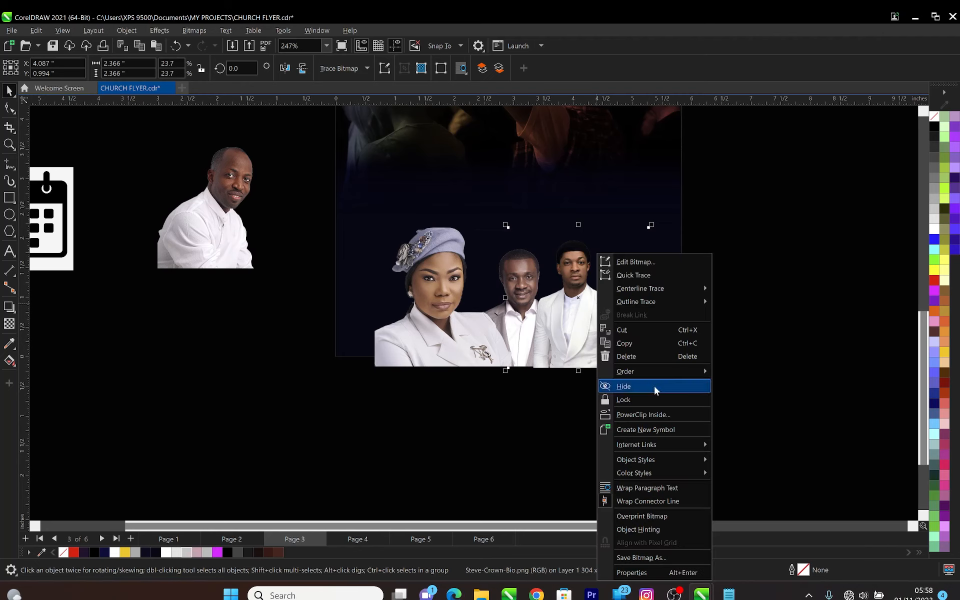
pyautogui.moveTo(670, 371)
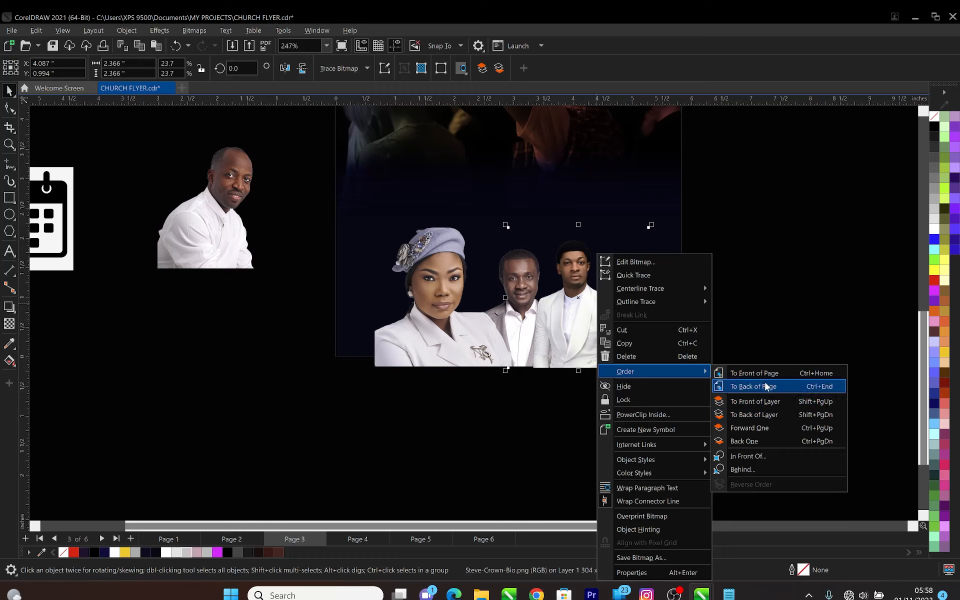
pyautogui.click(745, 441)
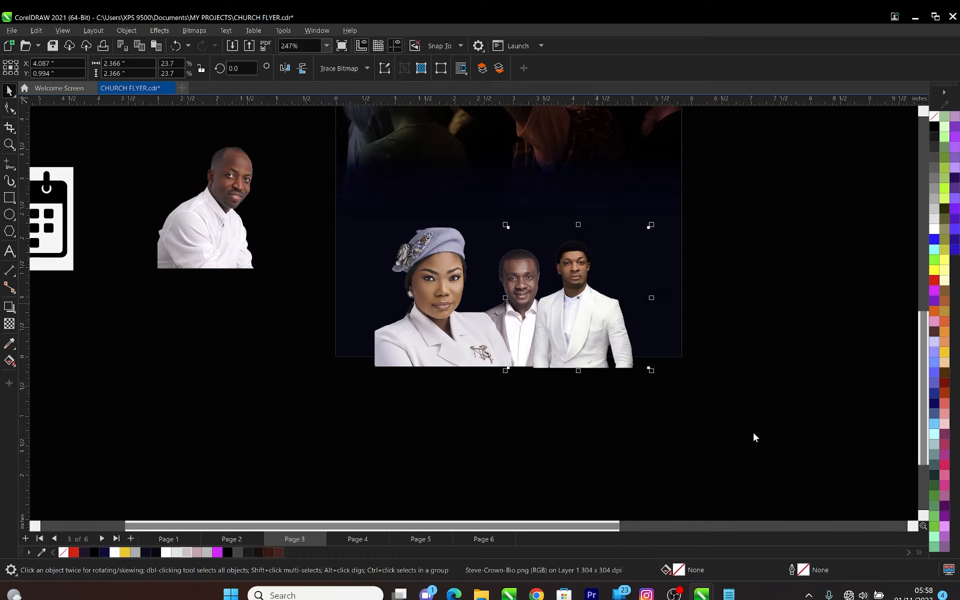
pyautogui.hotkey('ctrl', 'z')
pyautogui.hotkey('ctrl', 'pagedown')
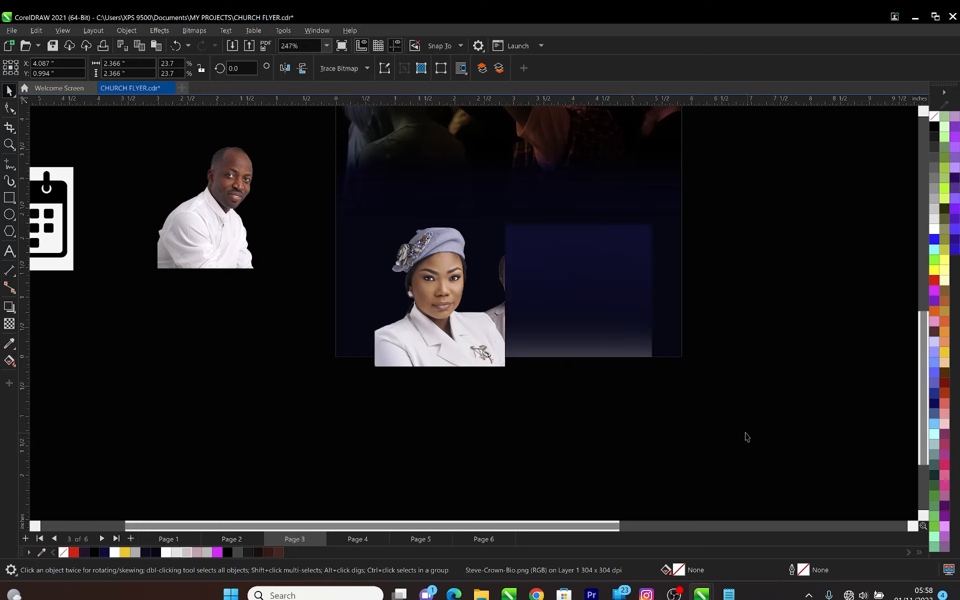
pyautogui.hotkey('ctrl', 'r')
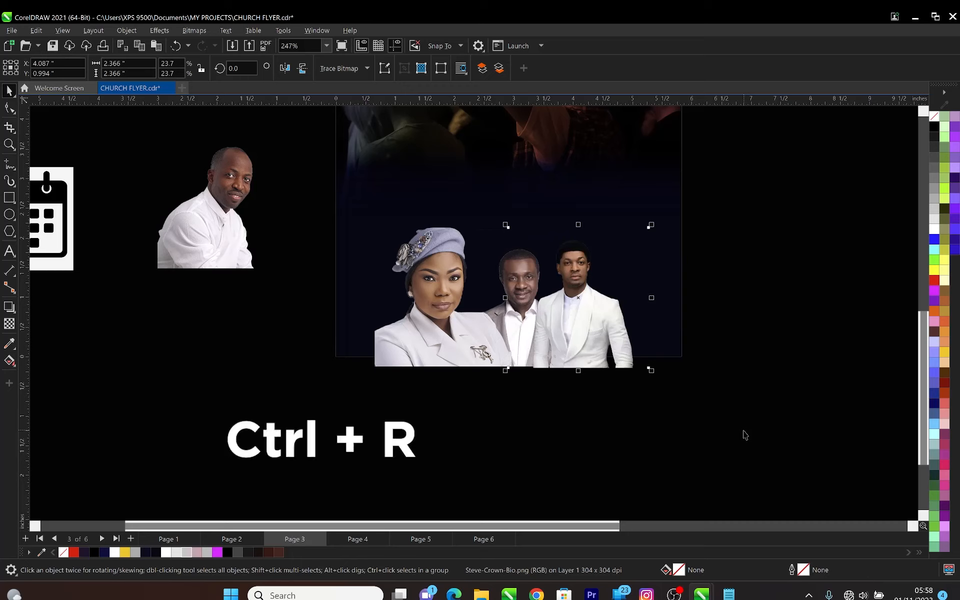
pyautogui.hotkey('ctrl', 'r')
pyautogui.hotkey('ctrl', 'r')
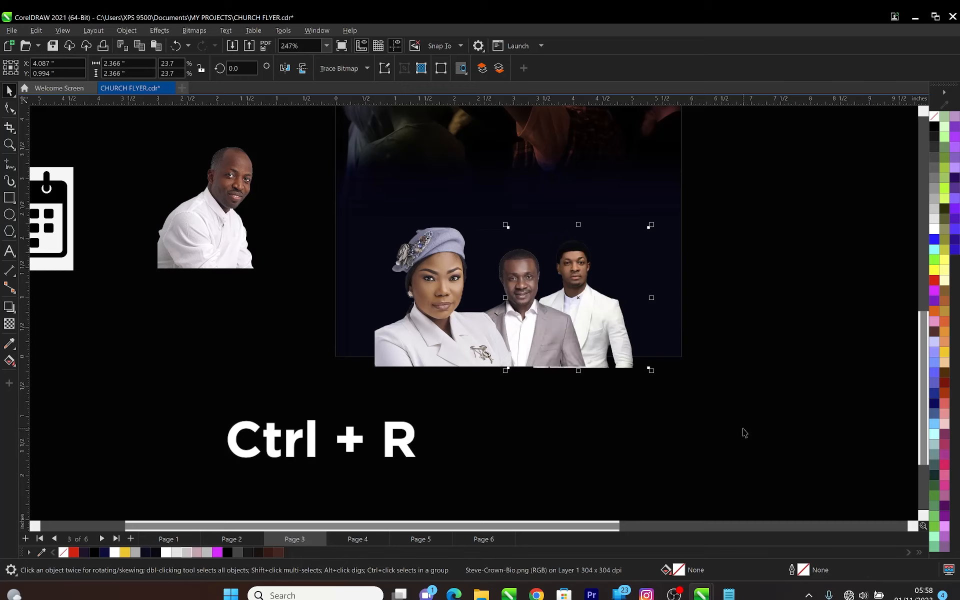
pyautogui.press('Up')
pyautogui.click(735, 380)
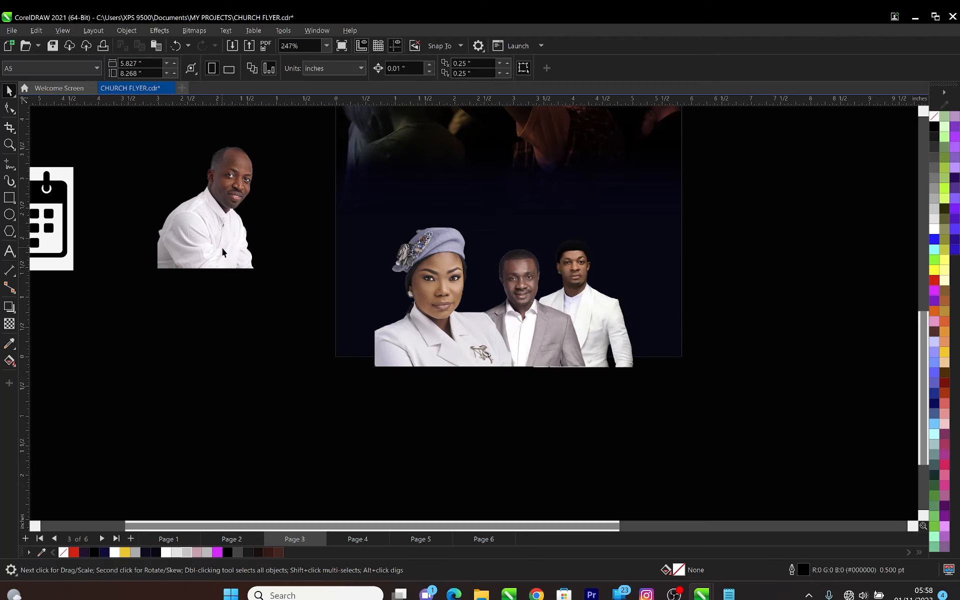
# Place the remaining man in white at the right end of the row and scale the woman in the lavender hat to about 2.08 in wide
pyautogui.moveTo(224, 252); pyautogui.dragTo(627, 329)
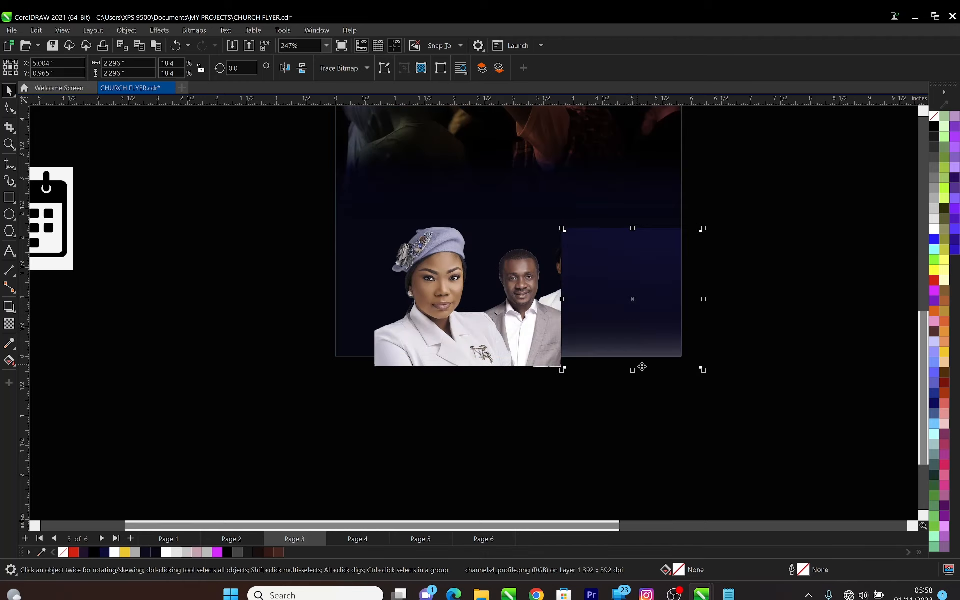
pyautogui.click(660, 419)
pyautogui.click(478, 345)
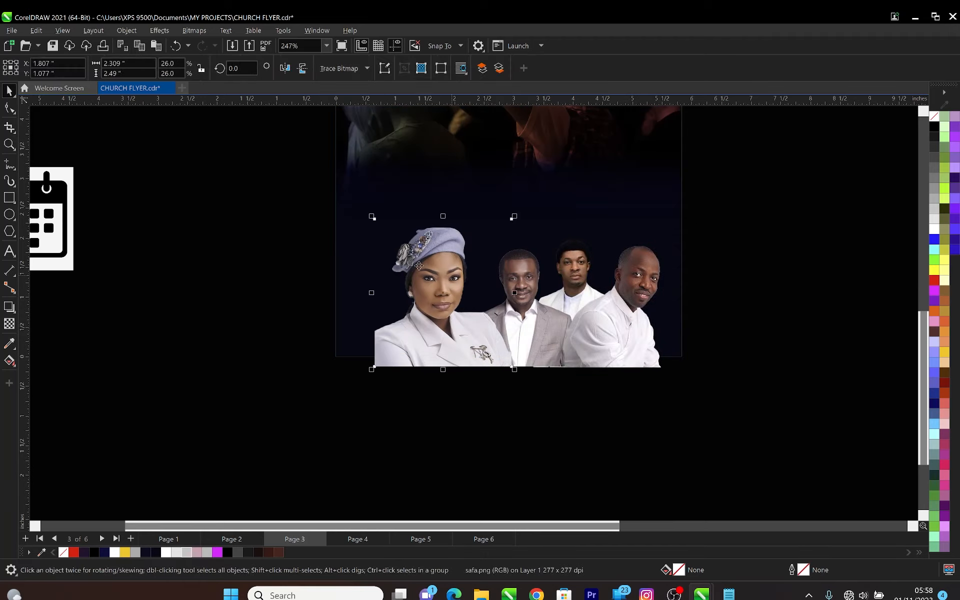
pyautogui.moveTo(371, 214); pyautogui.dragTo(380, 225)
pyautogui.click(501, 436)
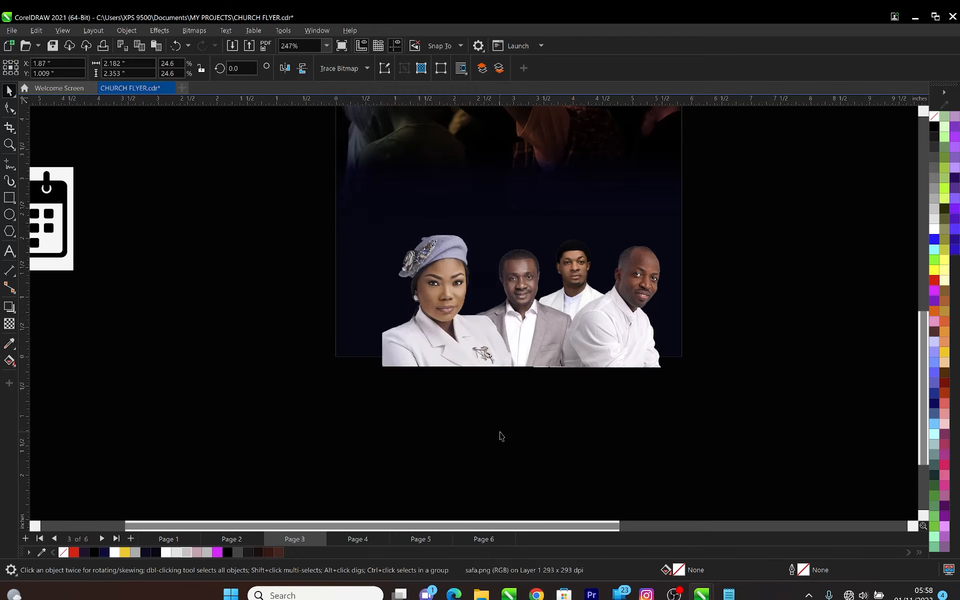
pyautogui.scroll(-2, 450, 283)
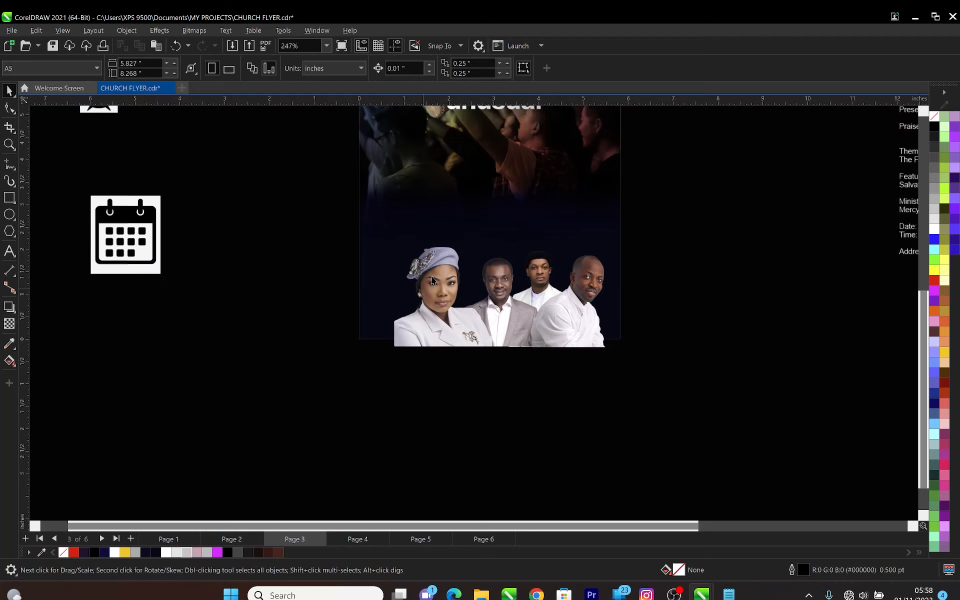
pyautogui.click(411, 251)
pyautogui.moveTo(392, 241); pyautogui.dragTo(395, 245)
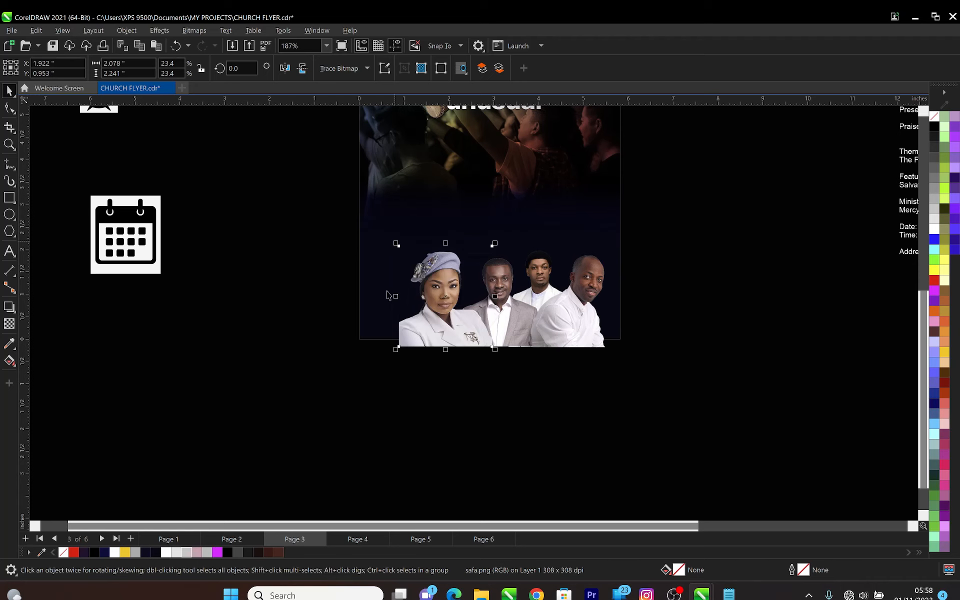
pyautogui.click(346, 344)
# Convert the four ministers' portraits together into one 500 dpi RGB Color (24-bit) bitmap with anti-aliasing and a transparent background
pyautogui.scroll(-2, 346, 343)
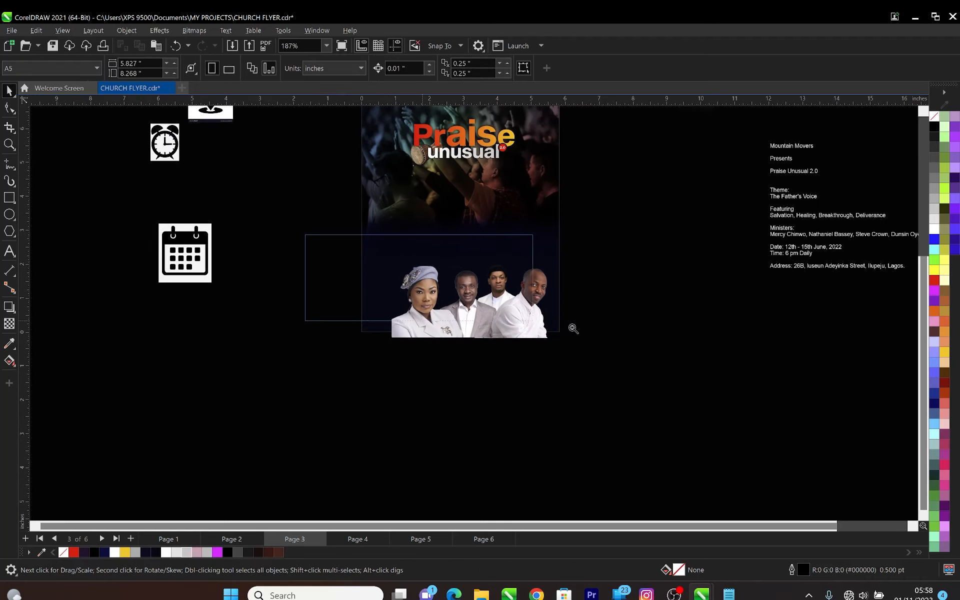
pyautogui.moveTo(573, 328); pyautogui.dragTo(684, 378)
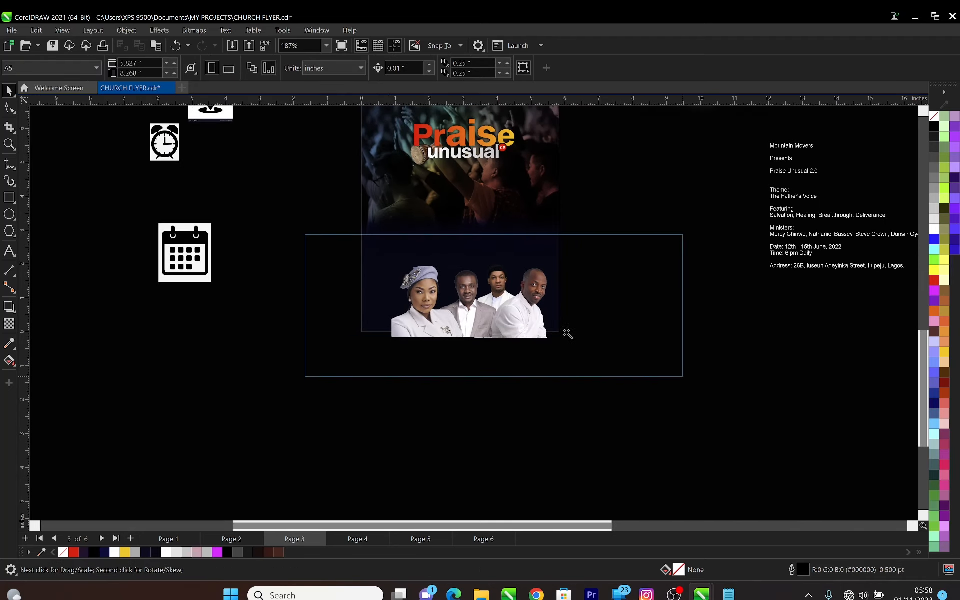
pyautogui.scroll(-1, 511, 312)
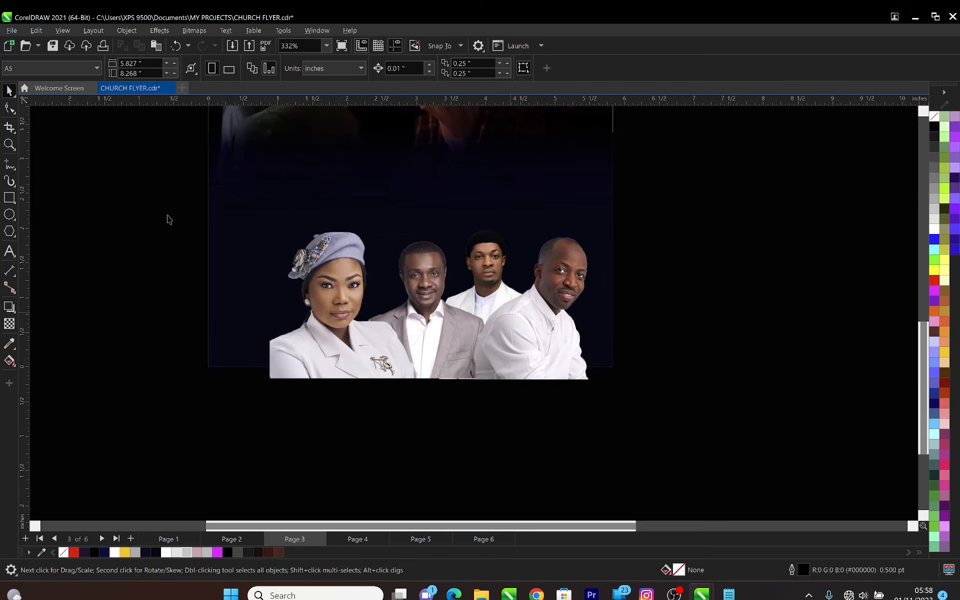
pyautogui.moveTo(717, 457); pyautogui.dragTo(710, 440)
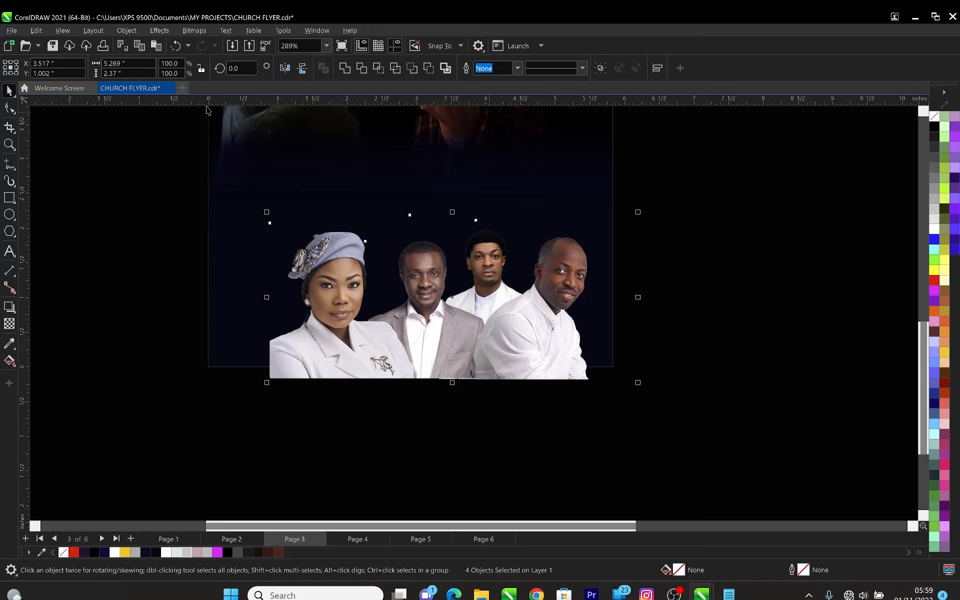
pyautogui.click(198, 32)
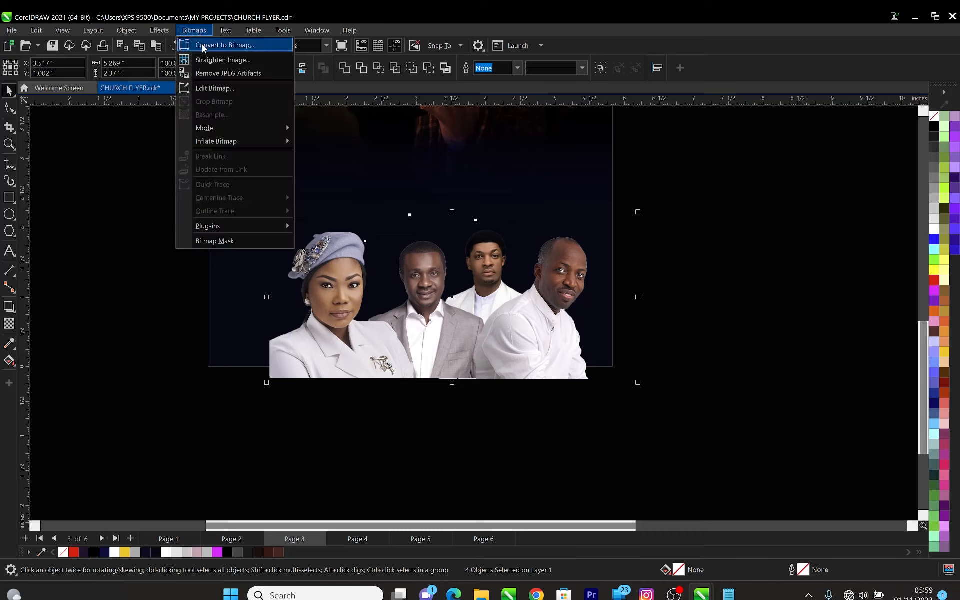
pyautogui.click(203, 44)
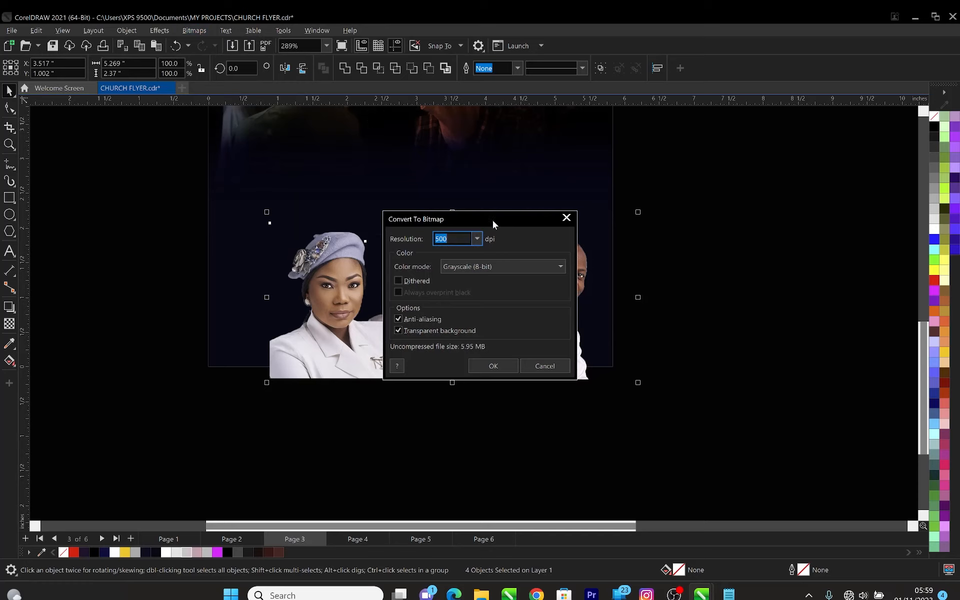
pyautogui.click(484, 267)
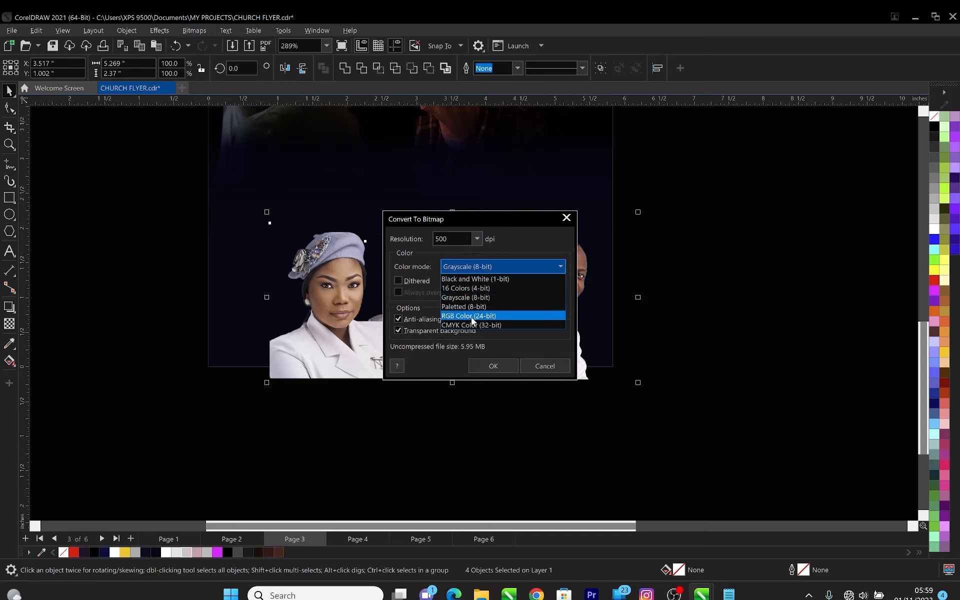
pyautogui.click(471, 316)
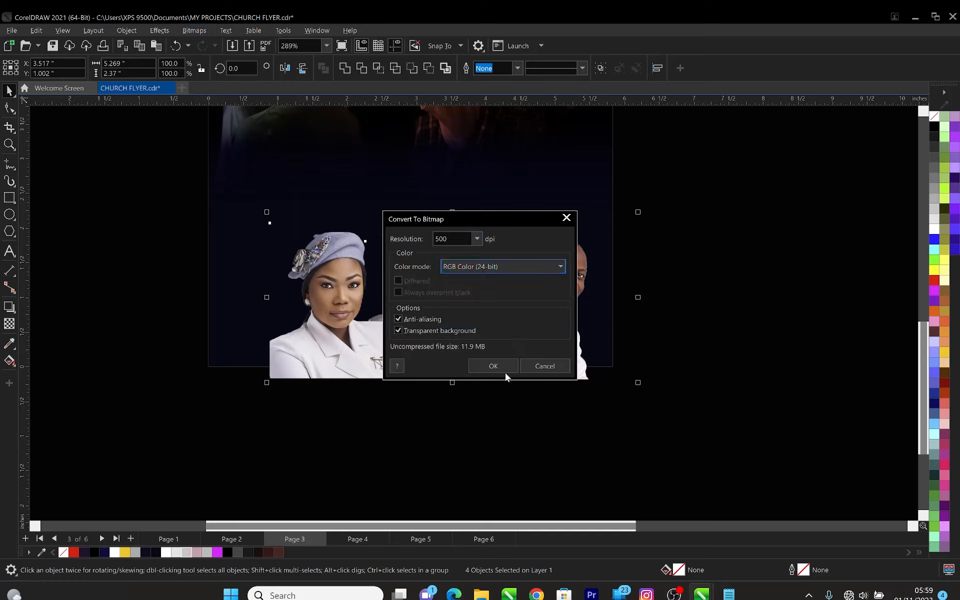
pyautogui.click(499, 365)
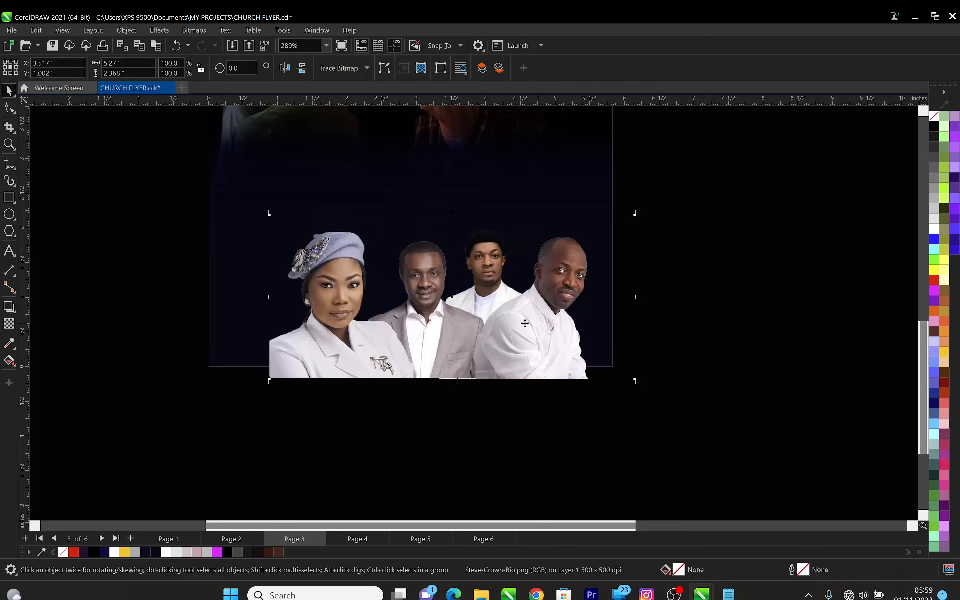
# Fade the combined portraits' left edge with a short linear fountain transparency at 180° across the woman's shoulder
pyautogui.click(10, 325)
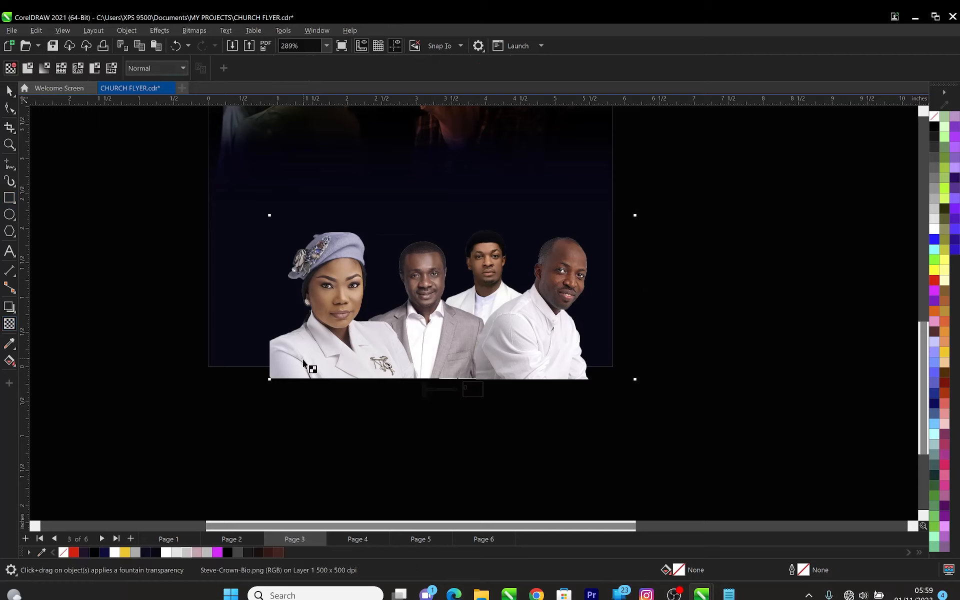
pyautogui.moveTo(297, 358); pyautogui.dragTo(269, 362)
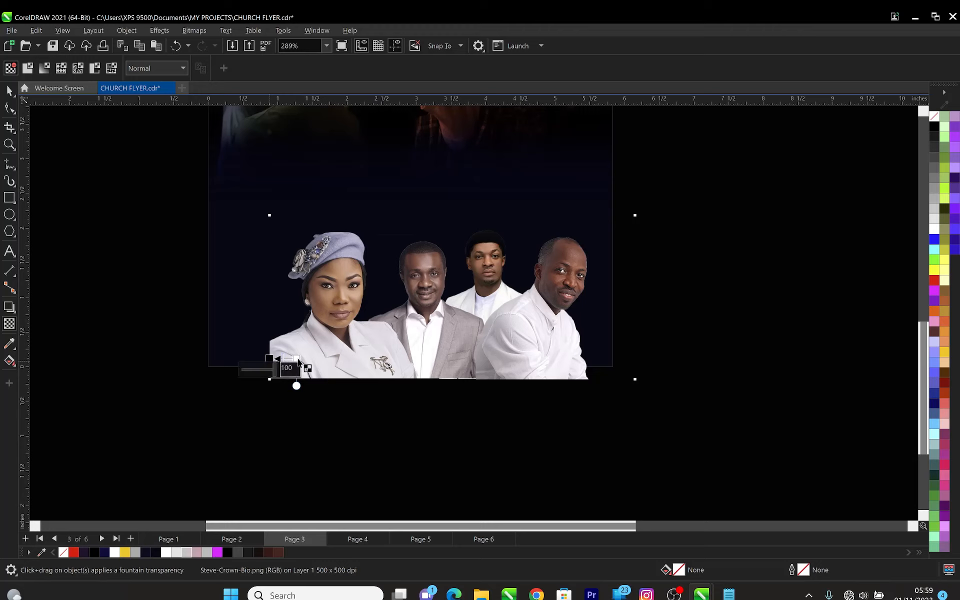
pyautogui.moveTo(297, 358); pyautogui.dragTo(303, 359)
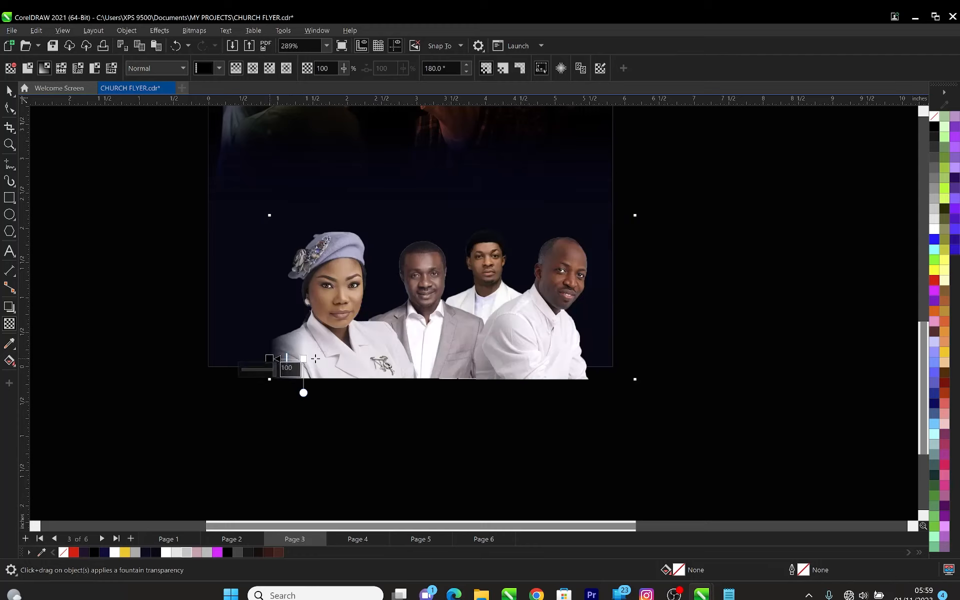
pyautogui.moveTo(304, 359); pyautogui.dragTo(312, 359)
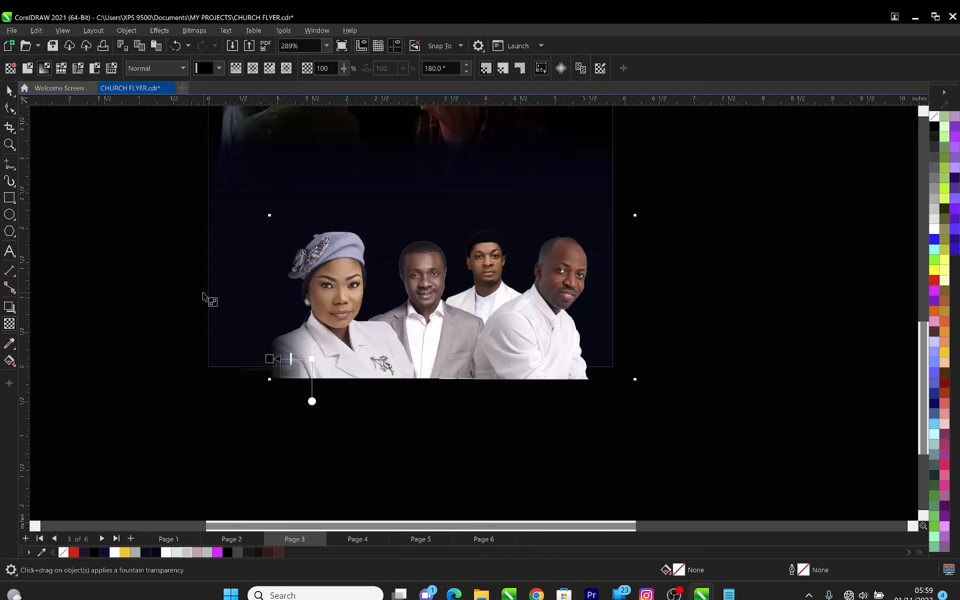
pyautogui.click(9, 90)
pyautogui.click(194, 30)
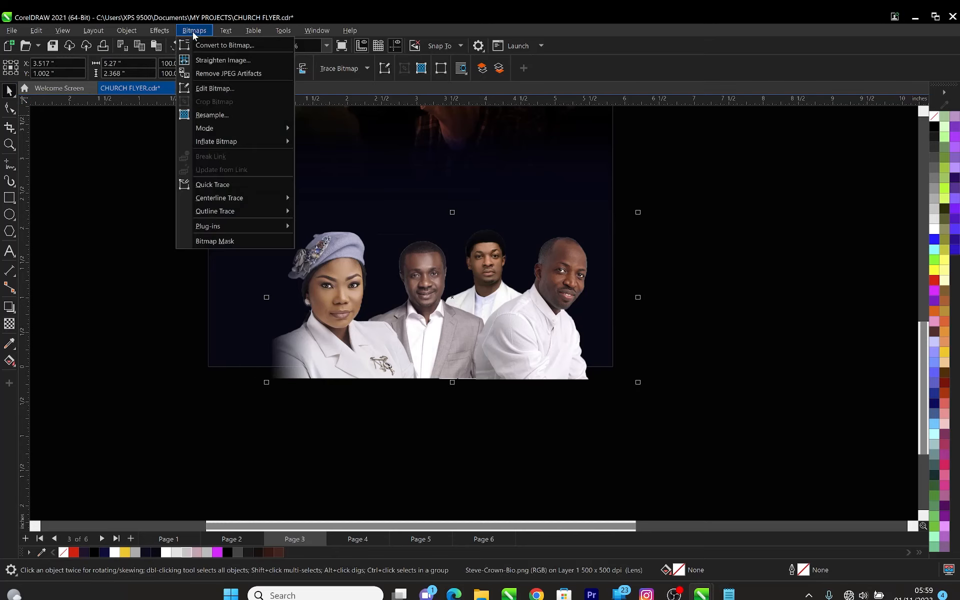
pyautogui.click(207, 46)
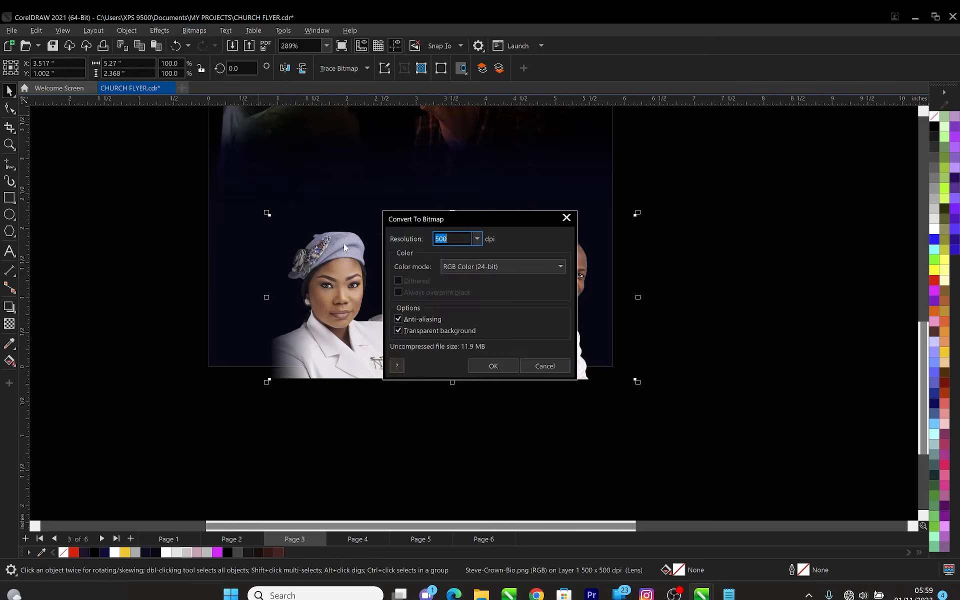
pyautogui.click(537, 367)
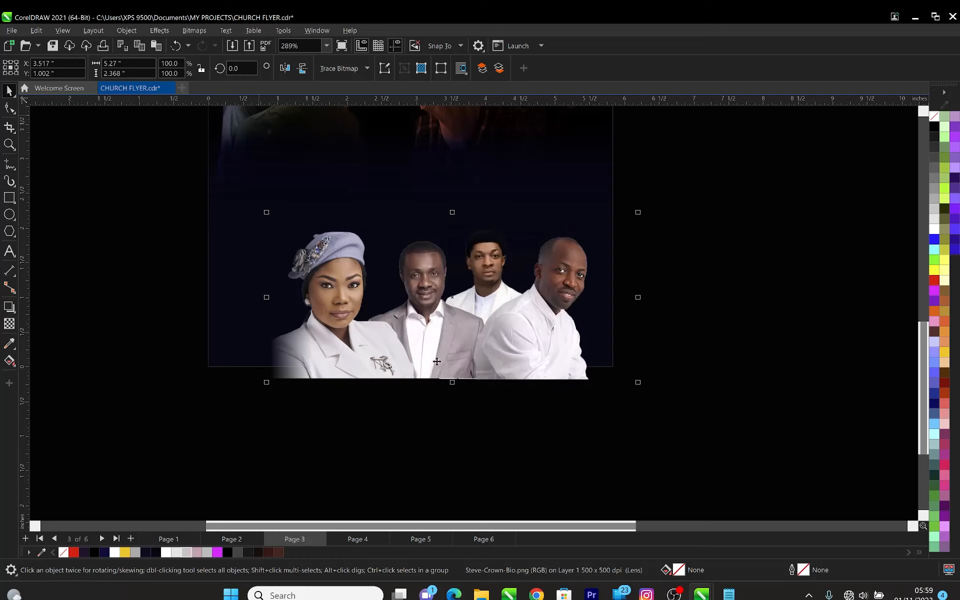
# Try to fade the combined portraits' bottom edge with a downward linear fountain transparency at -90°
pyautogui.click(277, 342)
pyautogui.click(11, 325)
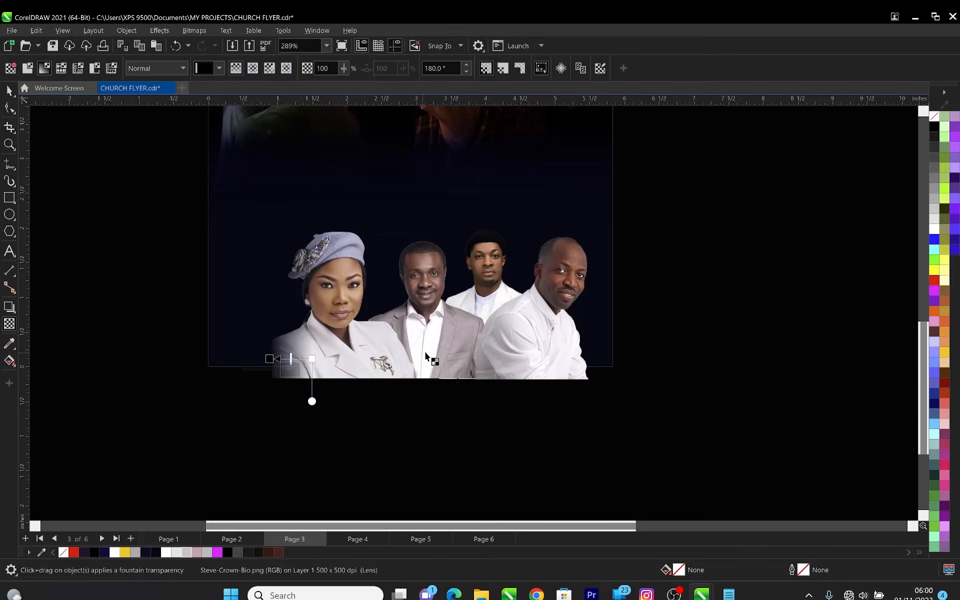
pyautogui.moveTo(426, 351); pyautogui.dragTo(427, 383)
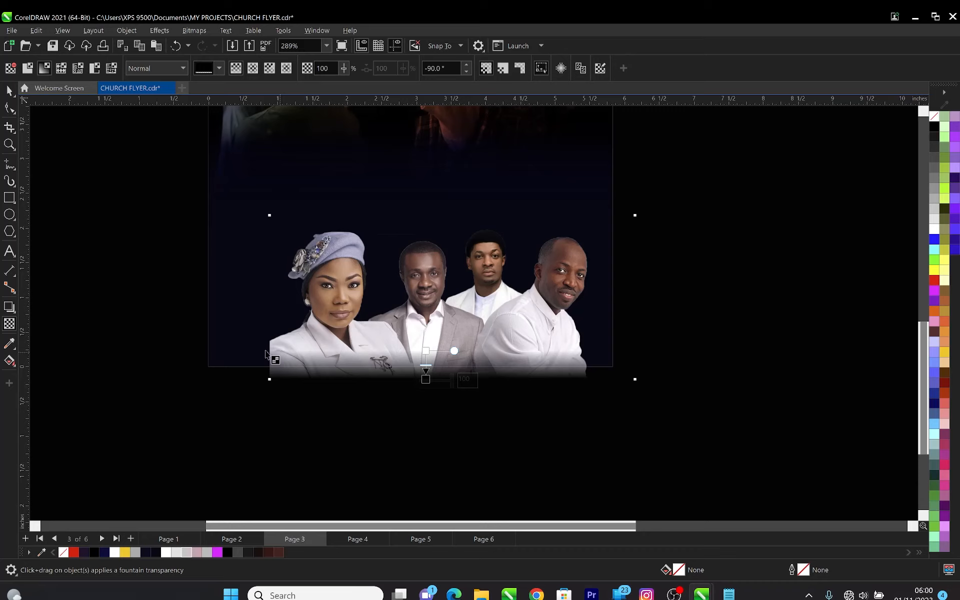
pyautogui.click(10, 90)
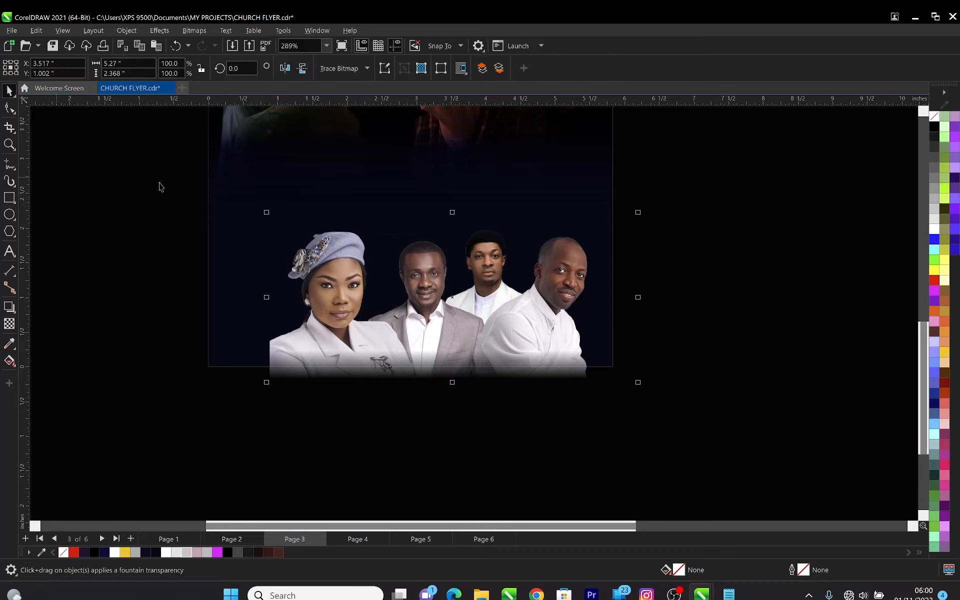
pyautogui.click(145, 281)
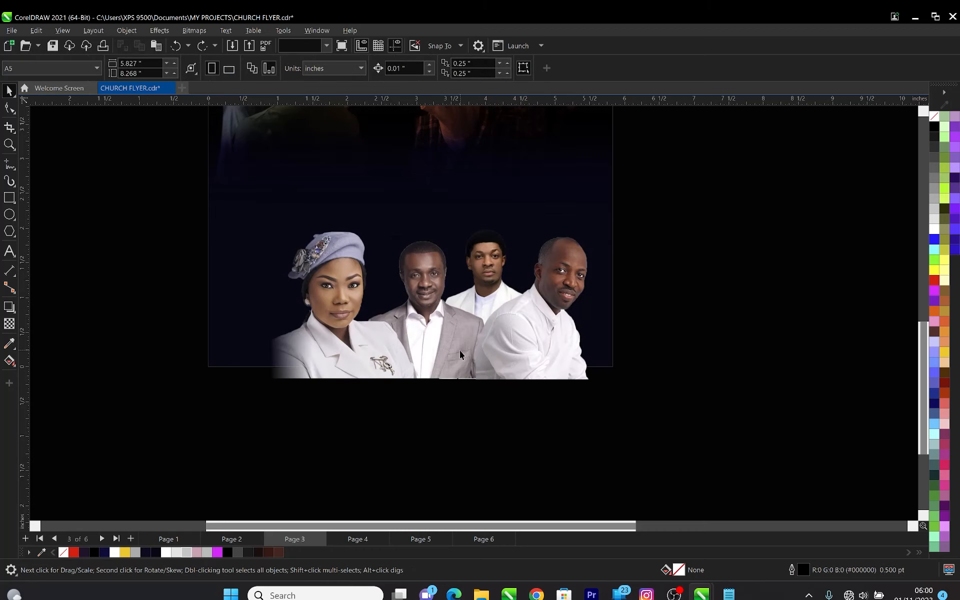
# Convert the combined portraits into a 500 dpi RGB Color (24-bit) bitmap with anti-aliasing and a transparent background
pyautogui.click(460, 350)
pyautogui.click(194, 31)
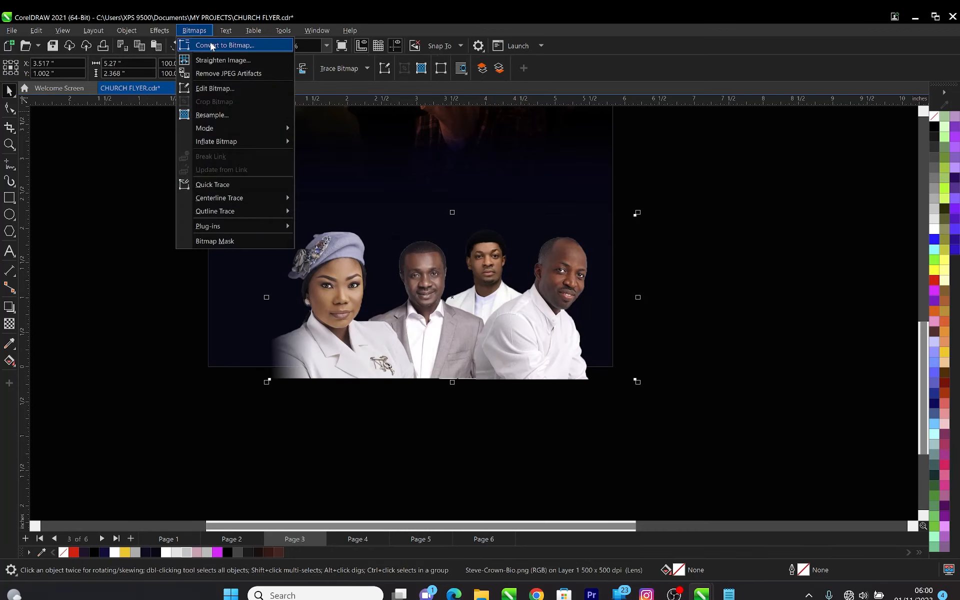
pyautogui.click(225, 43)
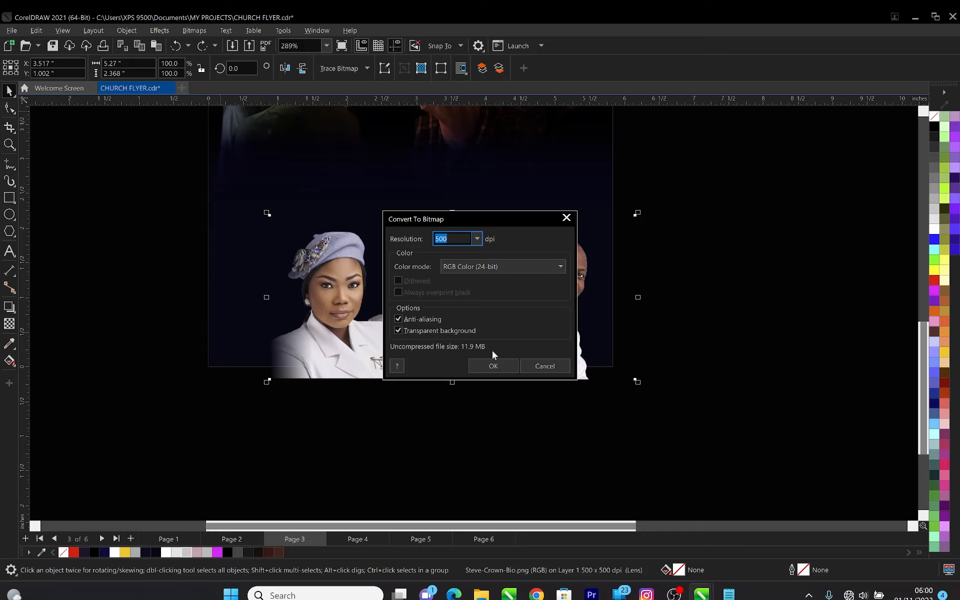
pyautogui.click(492, 366)
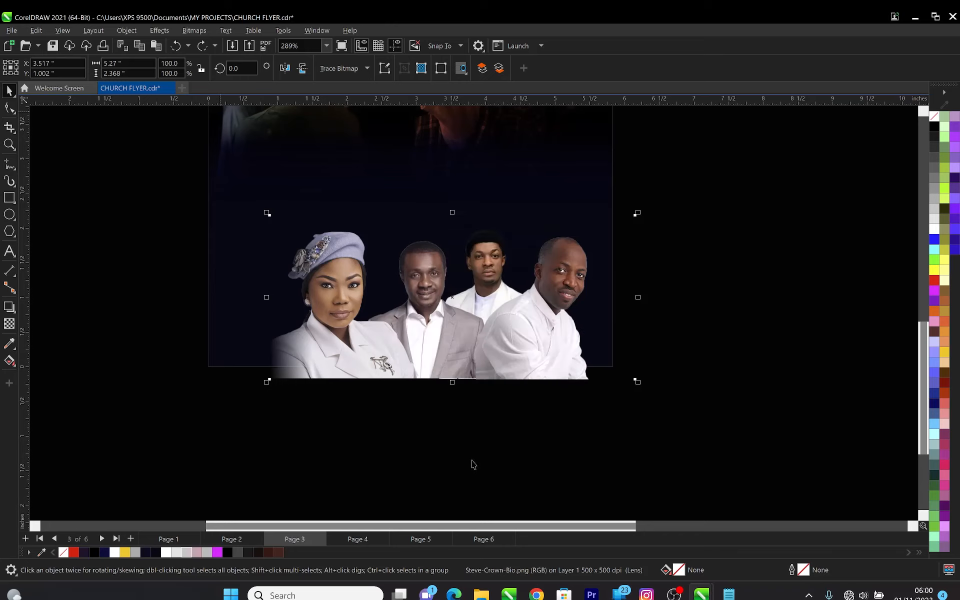
pyautogui.click(452, 444)
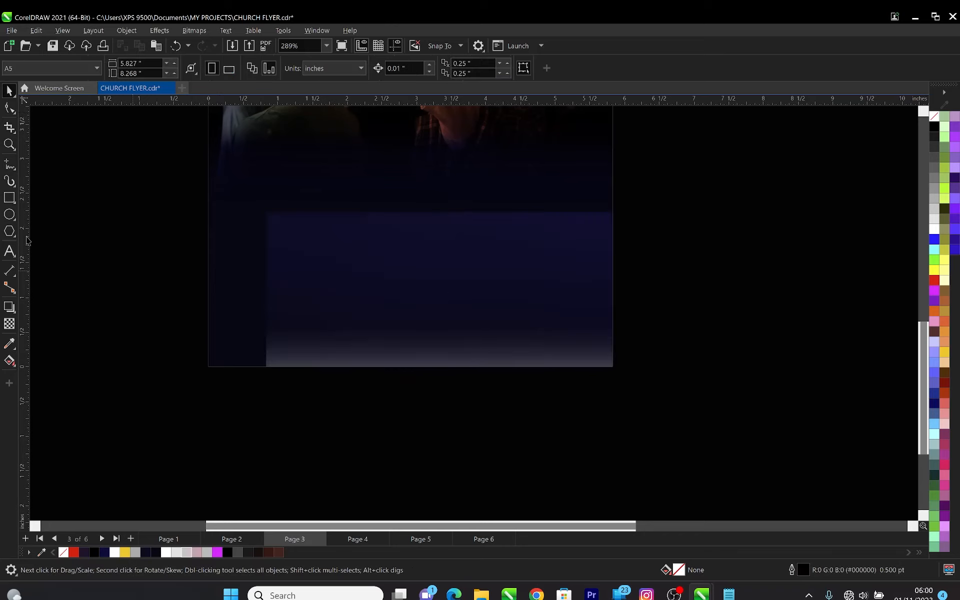
# Fade the combined portraits' bottom edge with a linear fountain transparency at -90°, starting the fade at the ministers' lower chests
pyautogui.click(9, 324)
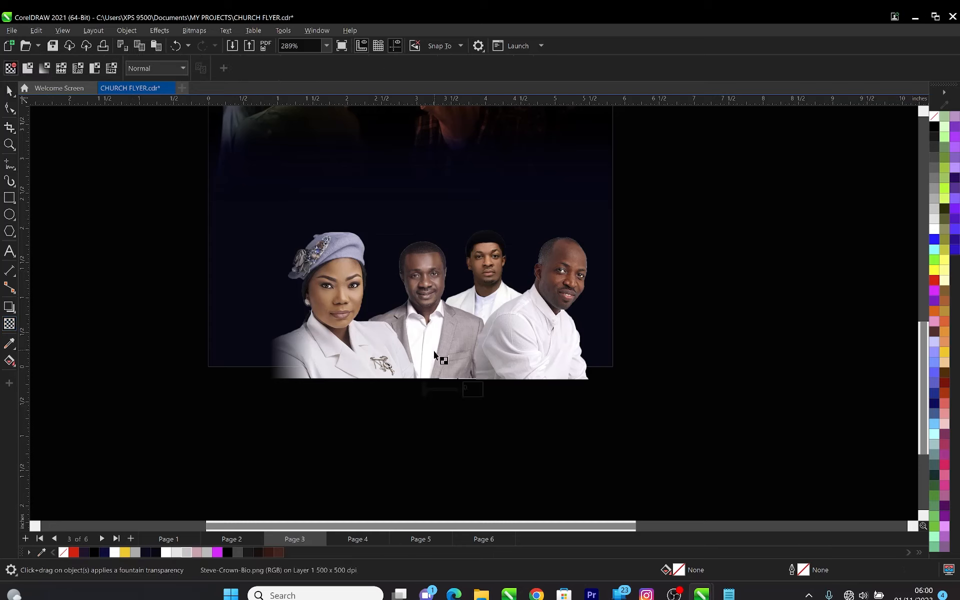
pyautogui.moveTo(433, 377); pyautogui.dragTo(429, 377)
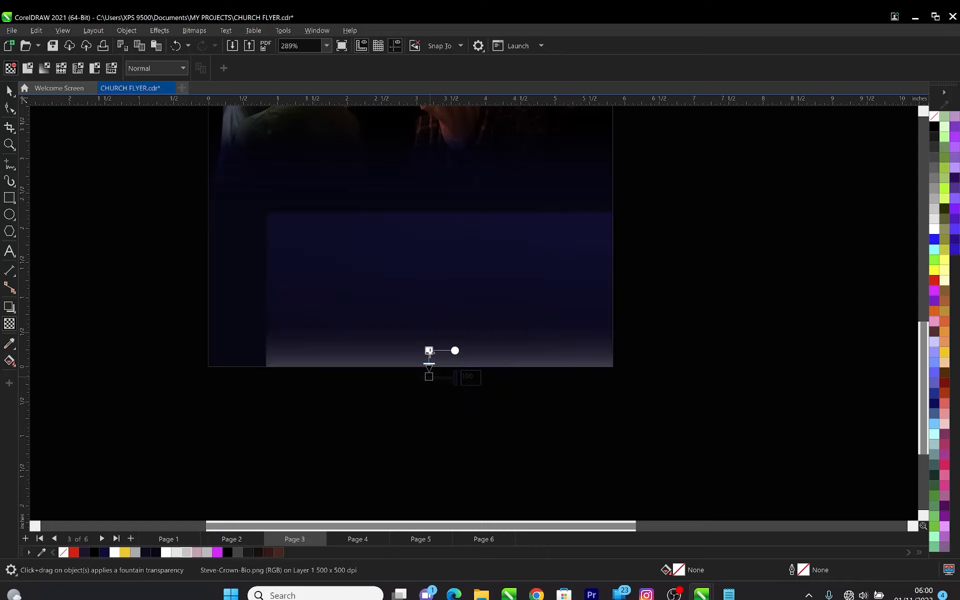
pyautogui.moveTo(428, 351); pyautogui.dragTo(427, 342)
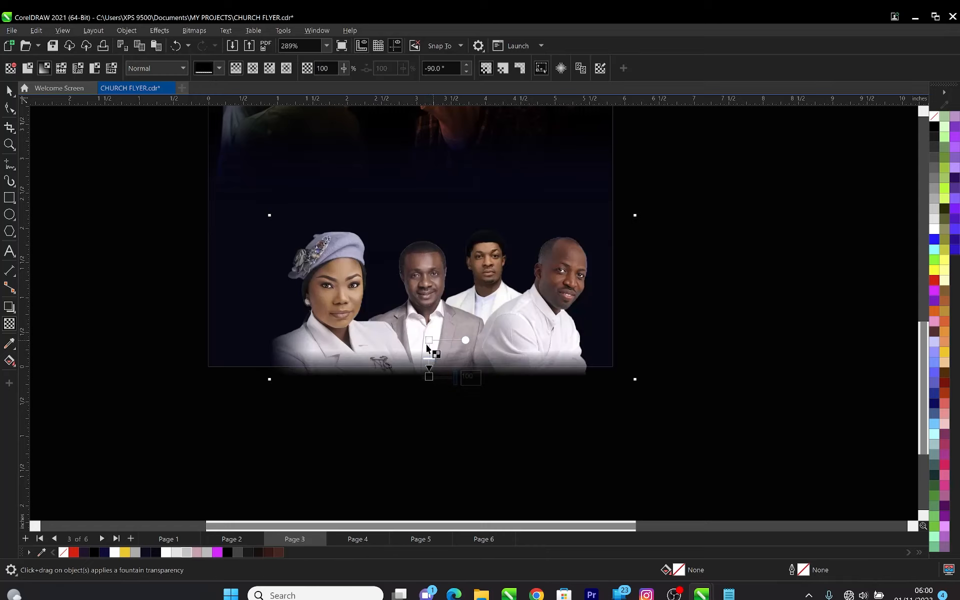
pyautogui.moveTo(429, 340); pyautogui.dragTo(429, 333)
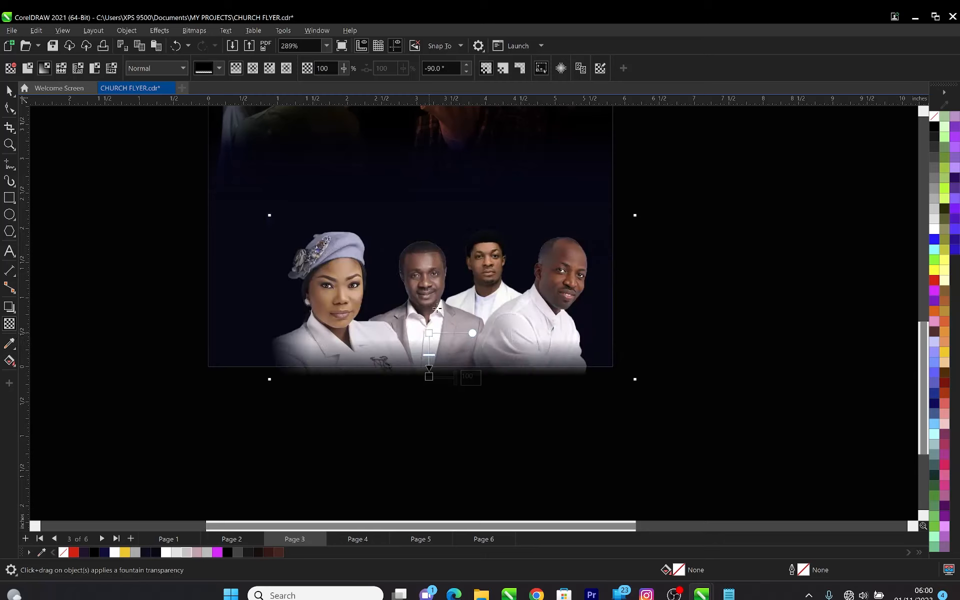
pyautogui.click(755, 282)
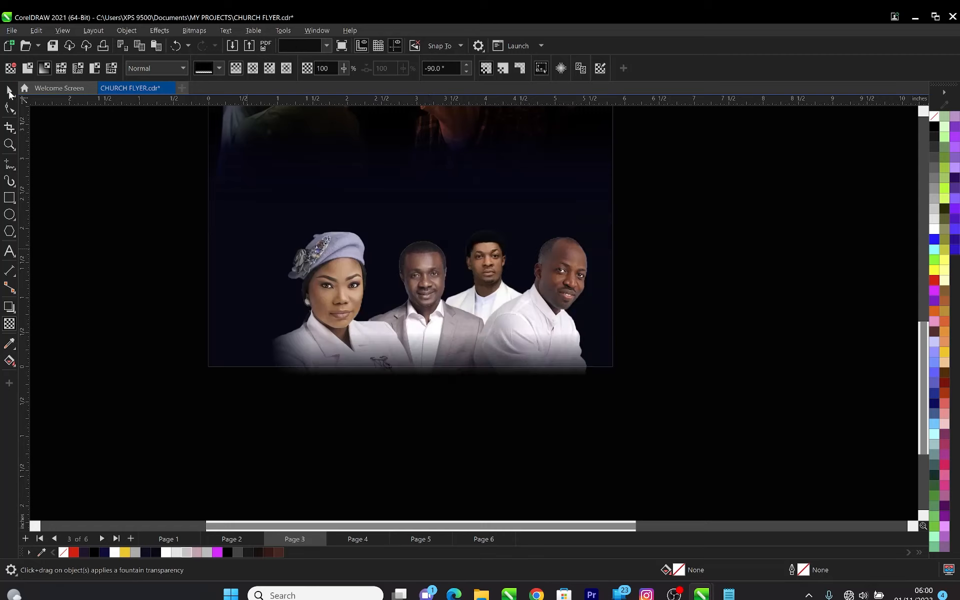
# Convert the faded portraits into a 500 dpi bitmap and shift them slightly left to about X 3.376 in
pyautogui.click(9, 90)
pyautogui.click(443, 337)
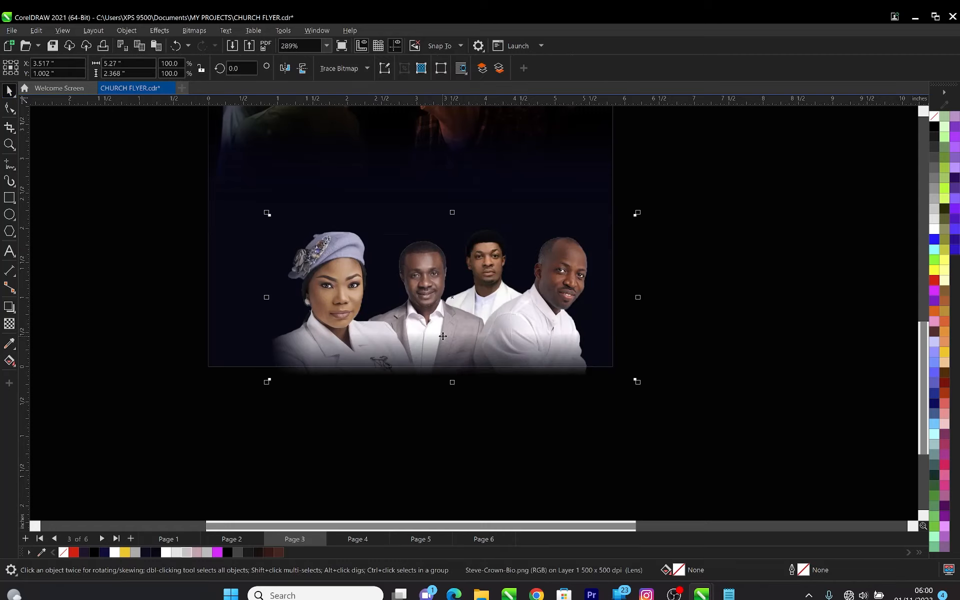
pyautogui.click(194, 31)
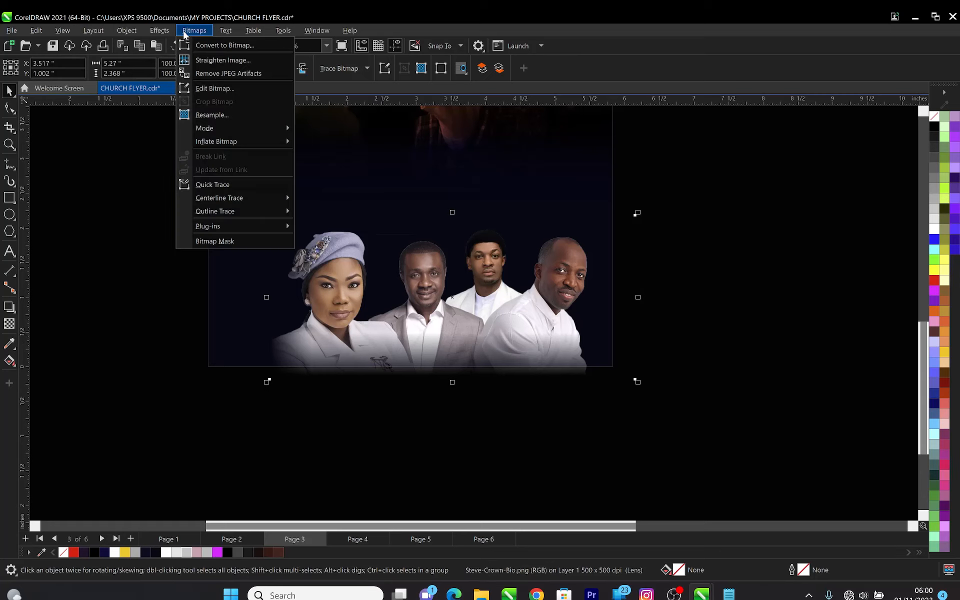
pyautogui.click(213, 45)
pyautogui.click(493, 366)
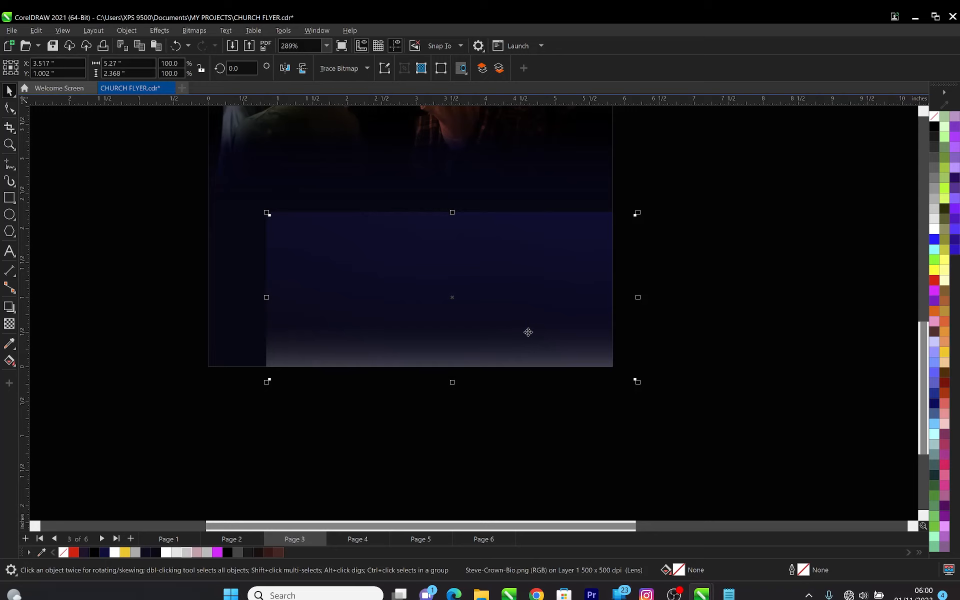
pyautogui.moveTo(527, 330); pyautogui.dragTo(527, 325)
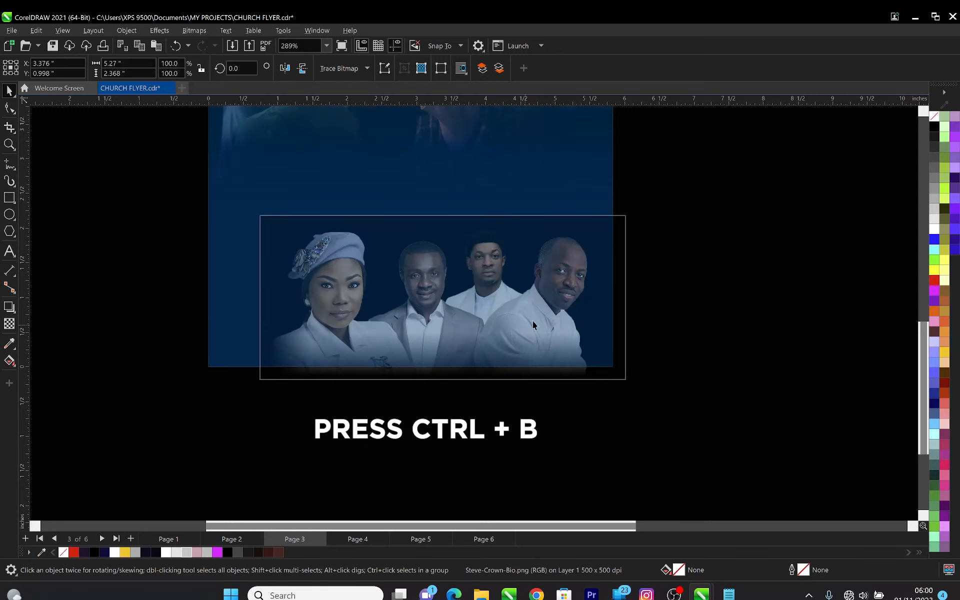
pyautogui.click(715, 263)
# Adjust the portraits' Brightness/Contrast/Intensity, with brightness at 14, contrast at 88 and intensity at -28
pyautogui.click(504, 338)
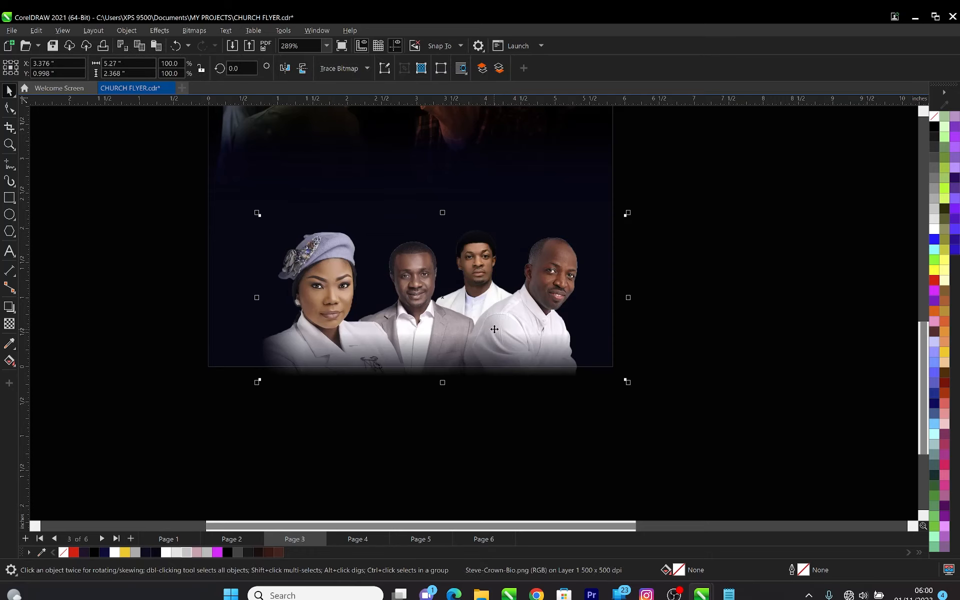
pyautogui.hotkey('ctrl', 'b')
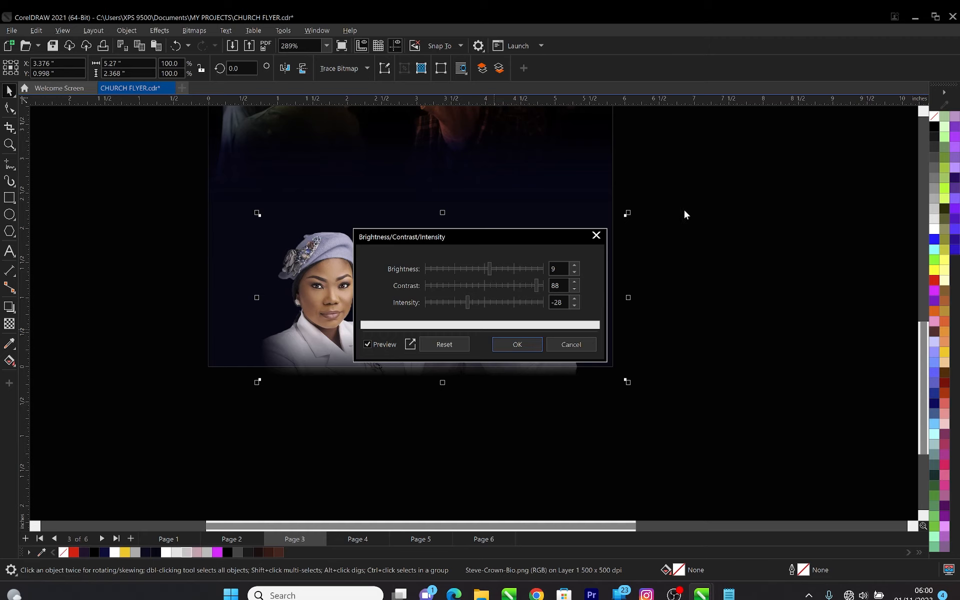
pyautogui.moveTo(575, 237); pyautogui.dragTo(757, 218)
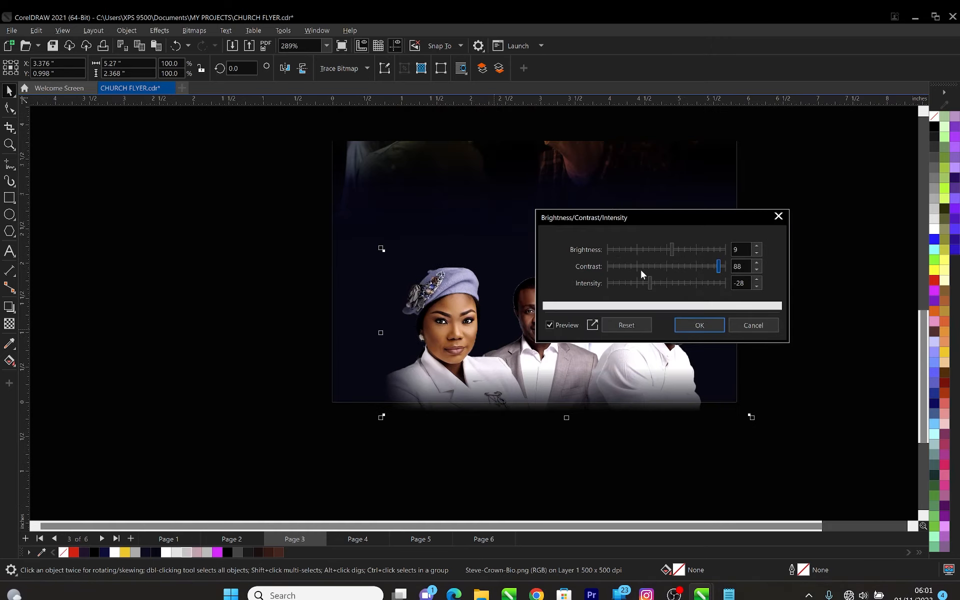
pyautogui.moveTo(640, 221); pyautogui.dragTo(763, 160)
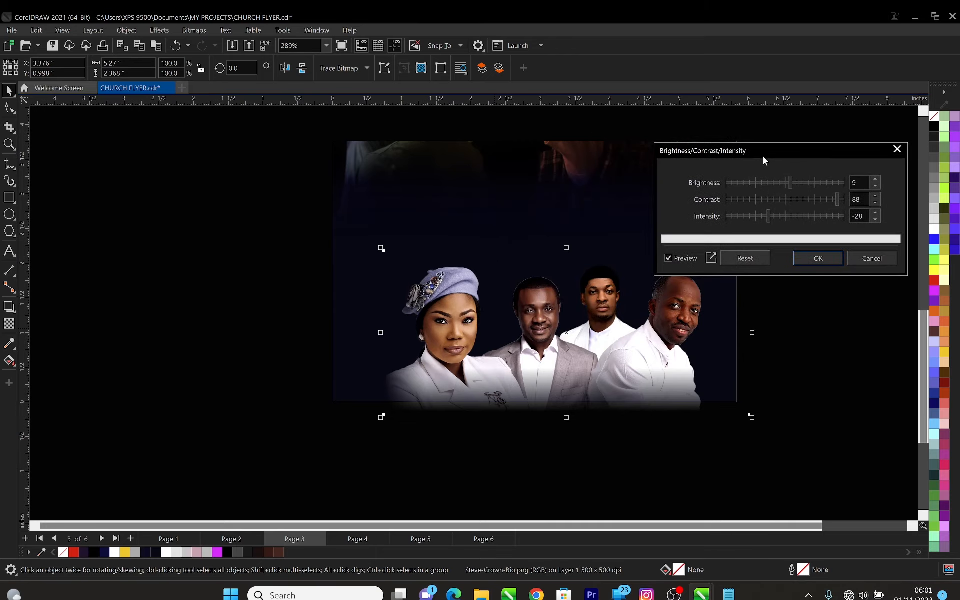
pyautogui.click(788, 183)
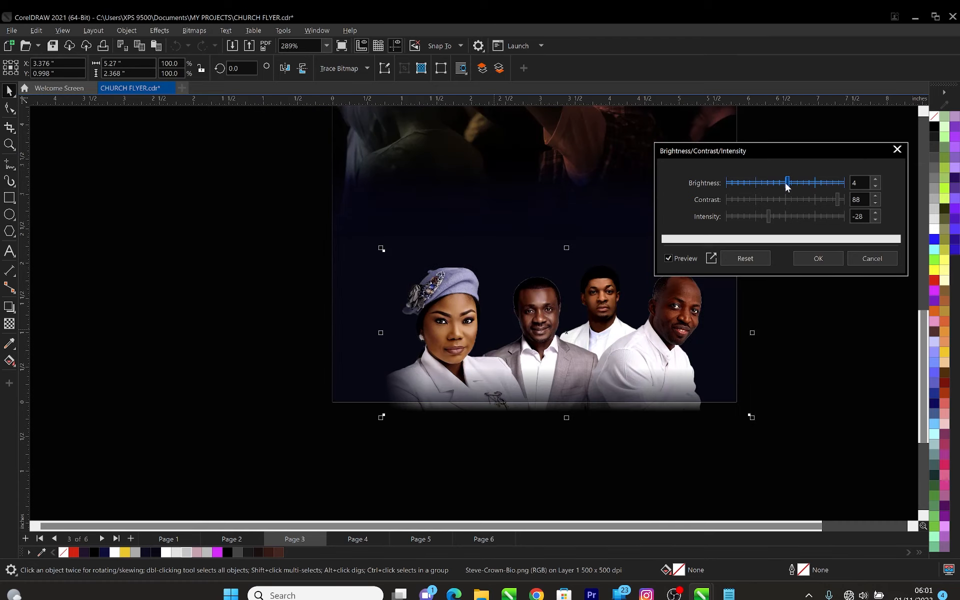
pyautogui.click(784, 182)
pyautogui.click(796, 182)
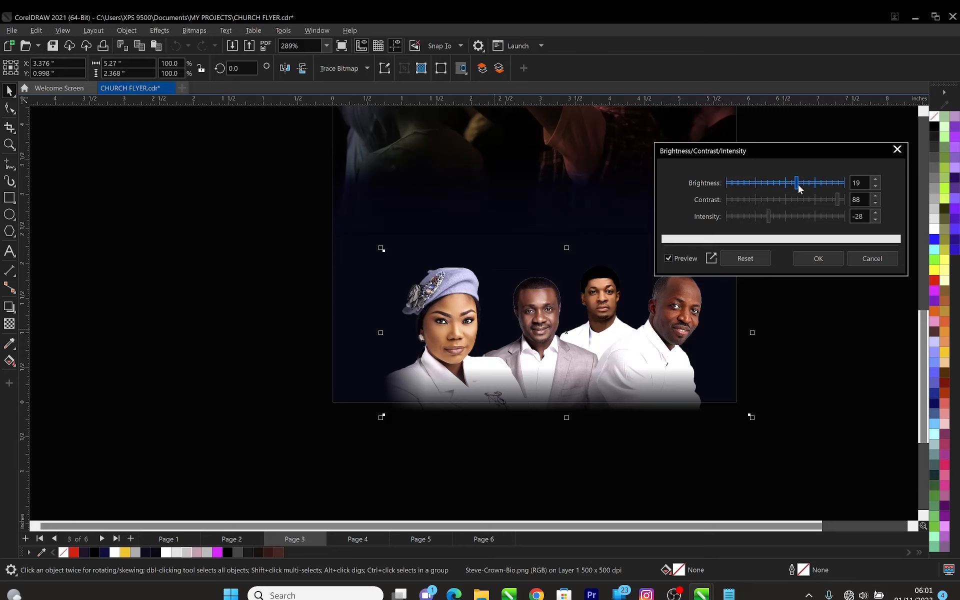
pyautogui.click(794, 183)
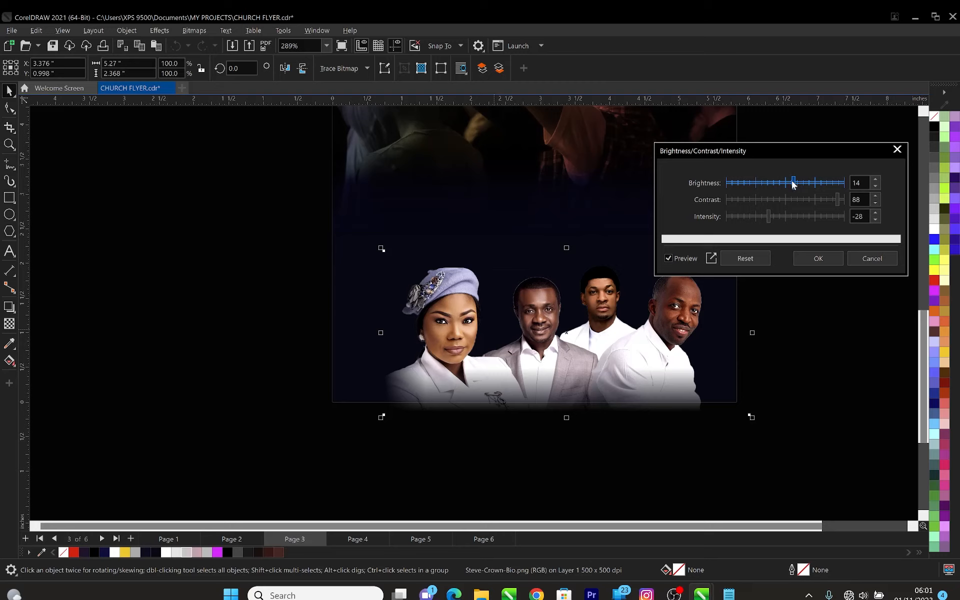
pyautogui.click(790, 182)
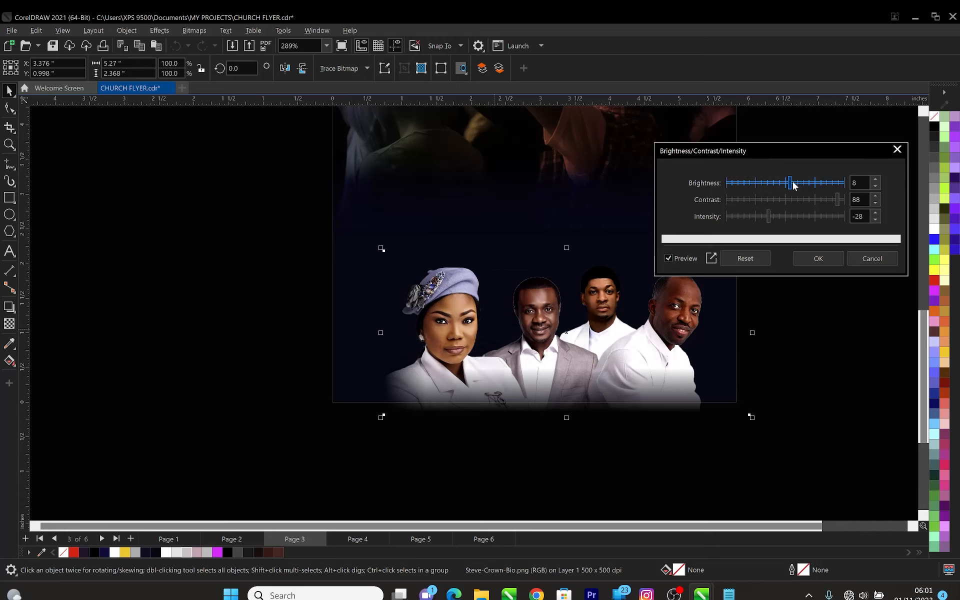
pyautogui.click(793, 182)
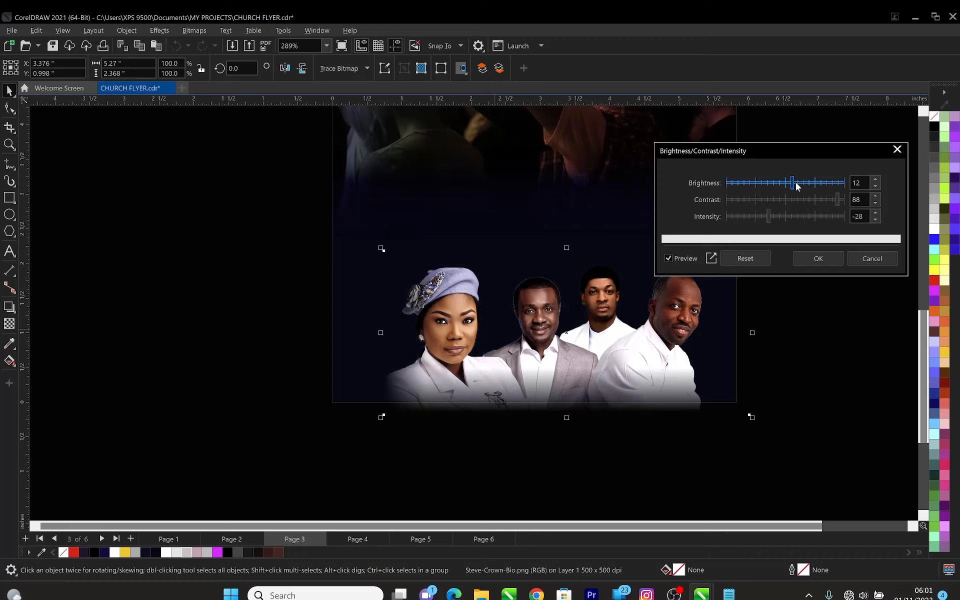
pyautogui.click(796, 183)
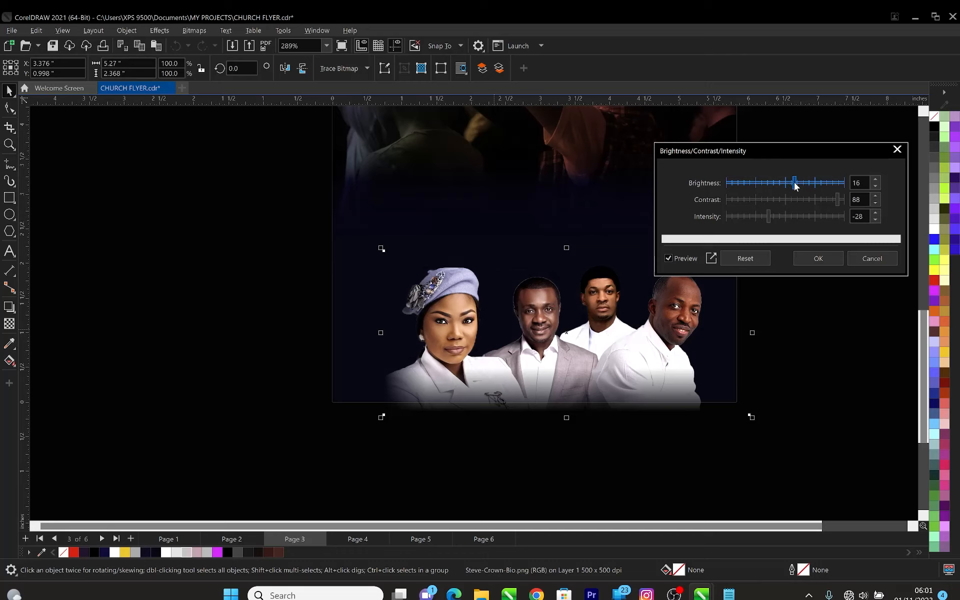
pyautogui.click(866, 181)
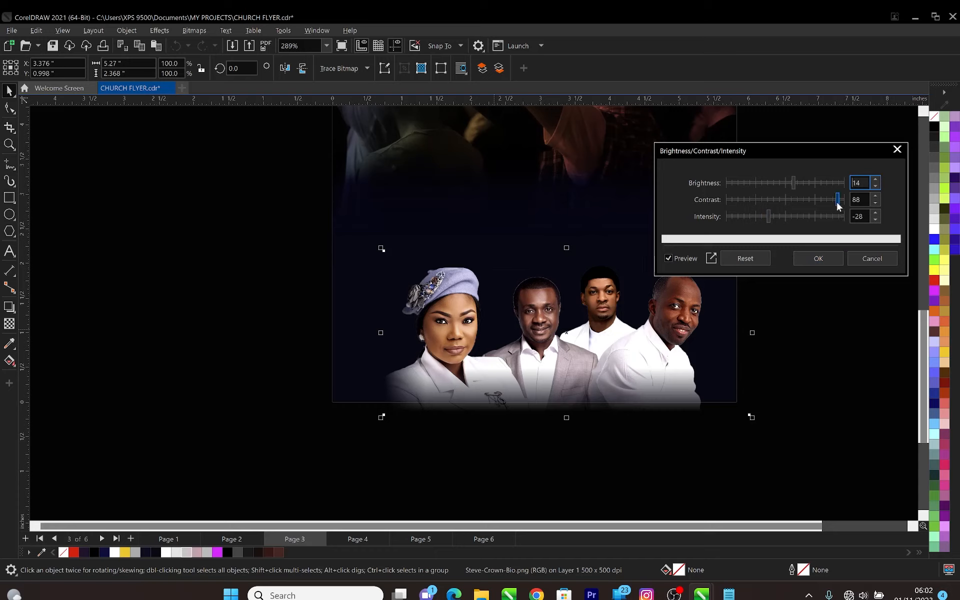
# Fine-tune the portraits' contrast near the high end of its range and apply the tonal adjustment
pyautogui.moveTo(837, 203); pyautogui.dragTo(834, 204)
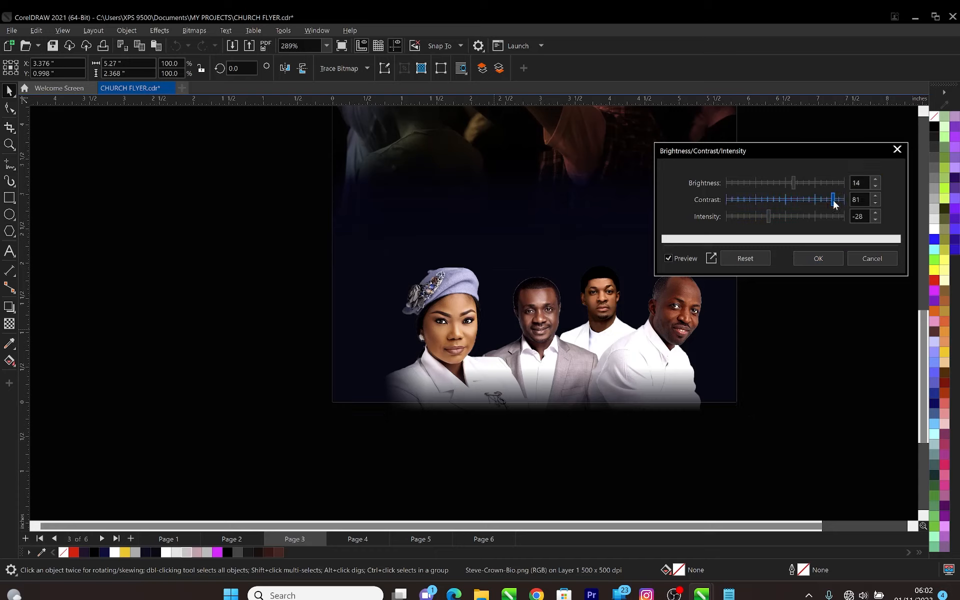
pyautogui.moveTo(832, 198); pyautogui.dragTo(842, 199)
pyautogui.click(818, 258)
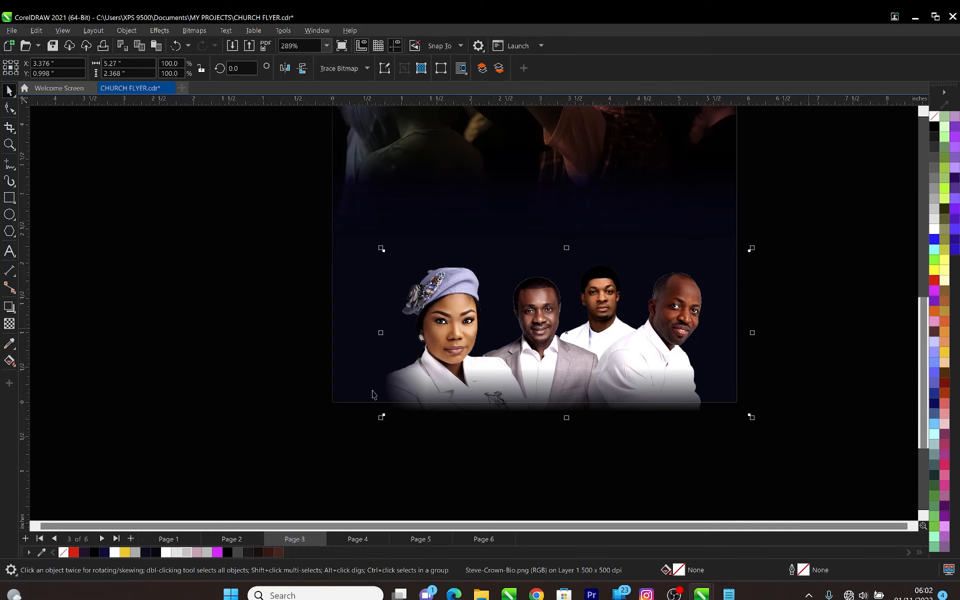
# Move the portraits up directly beneath the Praise Unusual title and scale them to about 118.3%
pyautogui.scroll(-2, 310, 373)
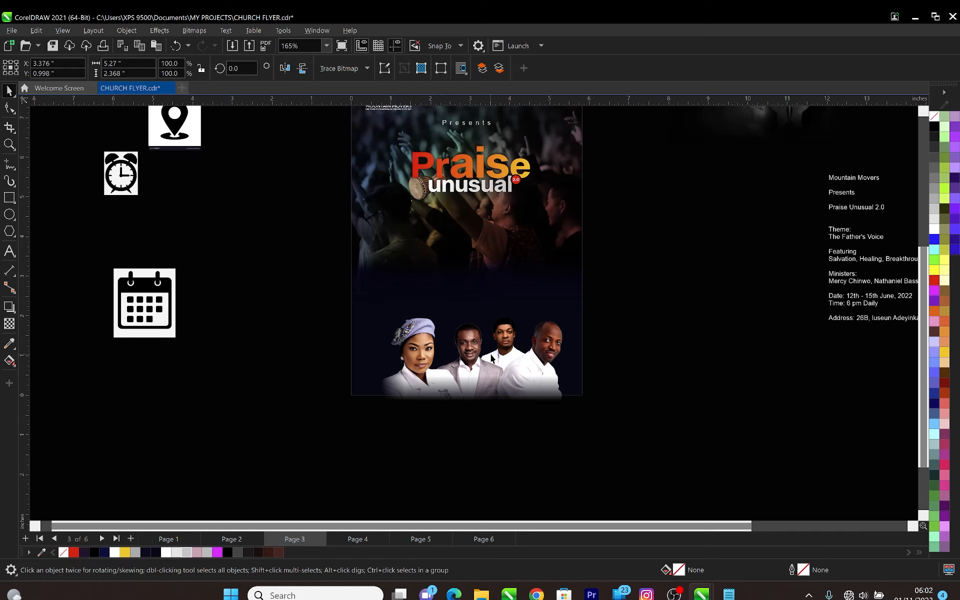
pyautogui.moveTo(515, 363); pyautogui.dragTo(520, 268)
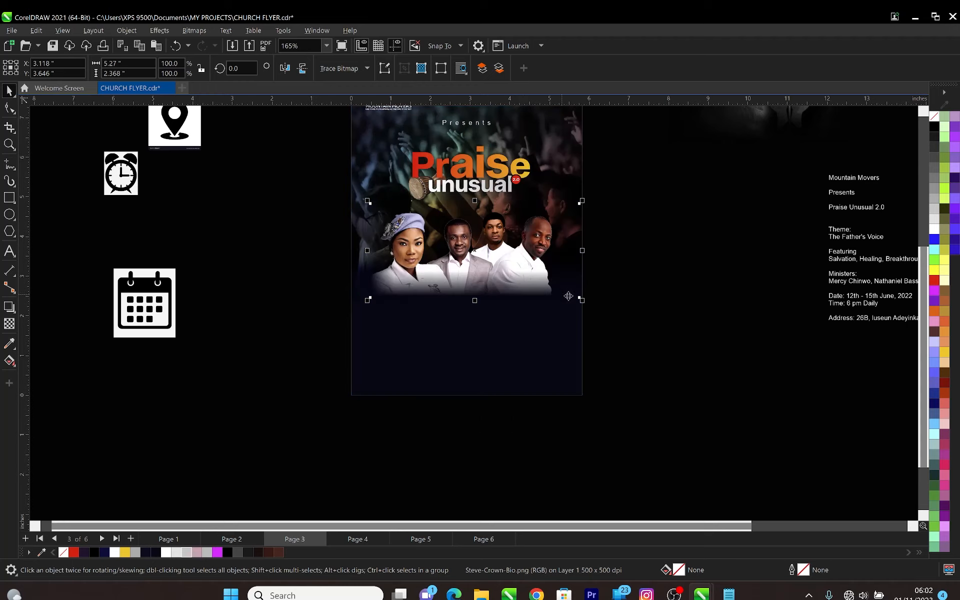
pyautogui.moveTo(584, 301); pyautogui.dragTo(593, 320)
# Crop about 0.637 in of empty area off the portrait bitmap's right side and scale it to about 5.665 in wide
pyautogui.click(9, 107)
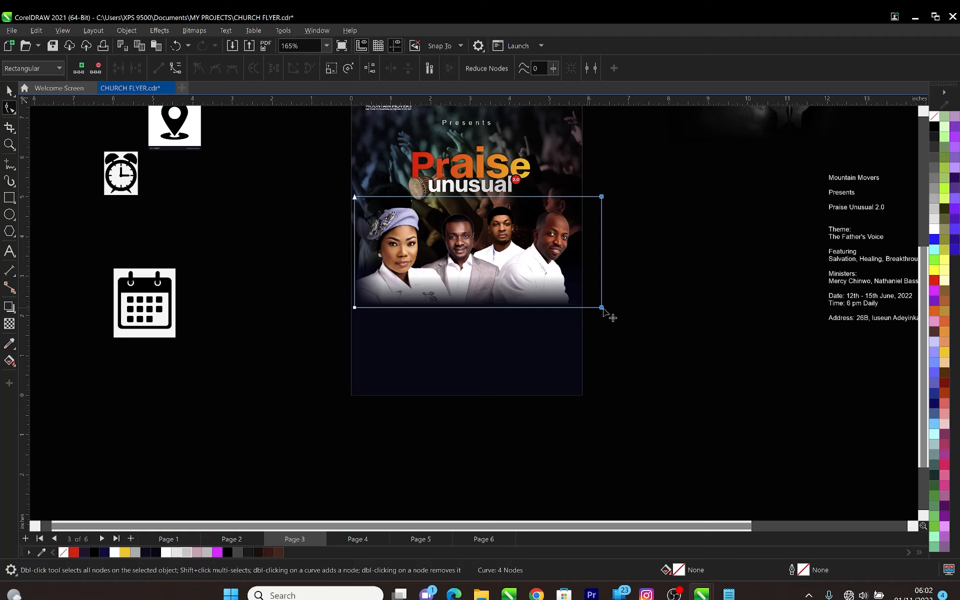
pyautogui.moveTo(601, 308); pyautogui.dragTo(578, 311)
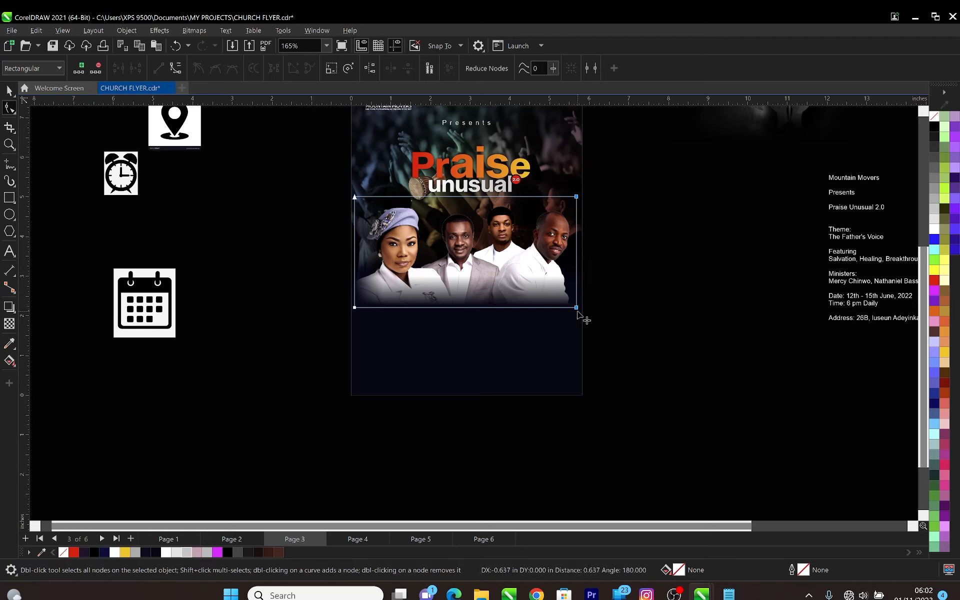
pyautogui.press('space')
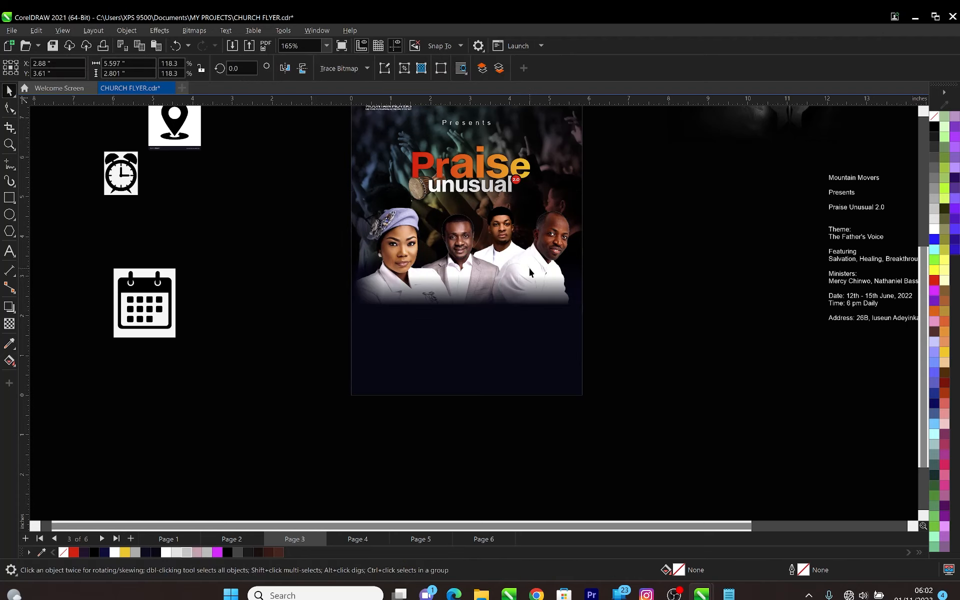
pyautogui.moveTo(583, 314); pyautogui.dragTo(581, 311)
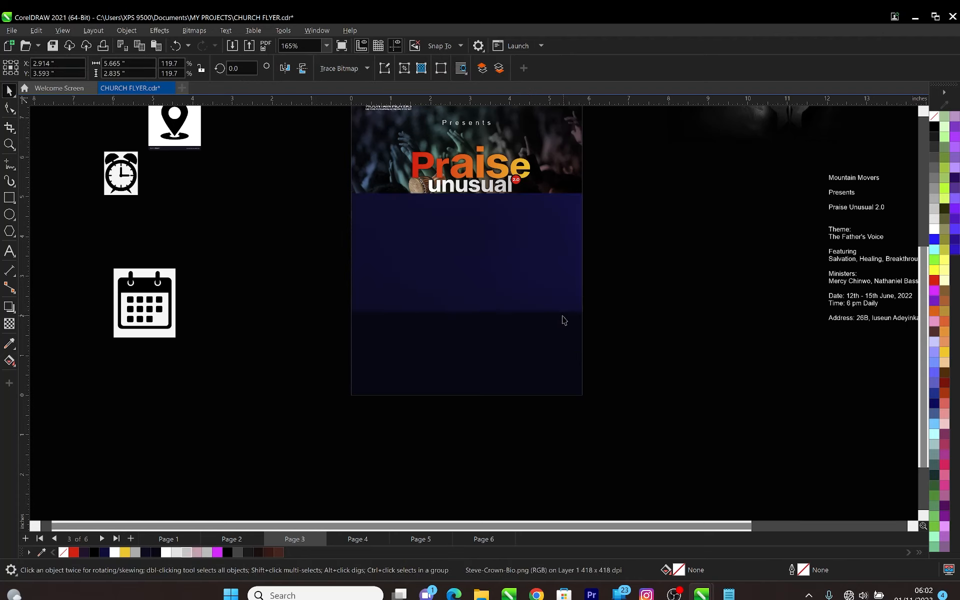
# Centre the portraits horizontally on the flyer background and send them back one level in the stacking order
pyautogui.keyDown('shift'); pyautogui.click(508, 361); pyautogui.keyUp('shift')
pyautogui.press('c')
pyautogui.click(640, 293)
pyautogui.click(499, 268)
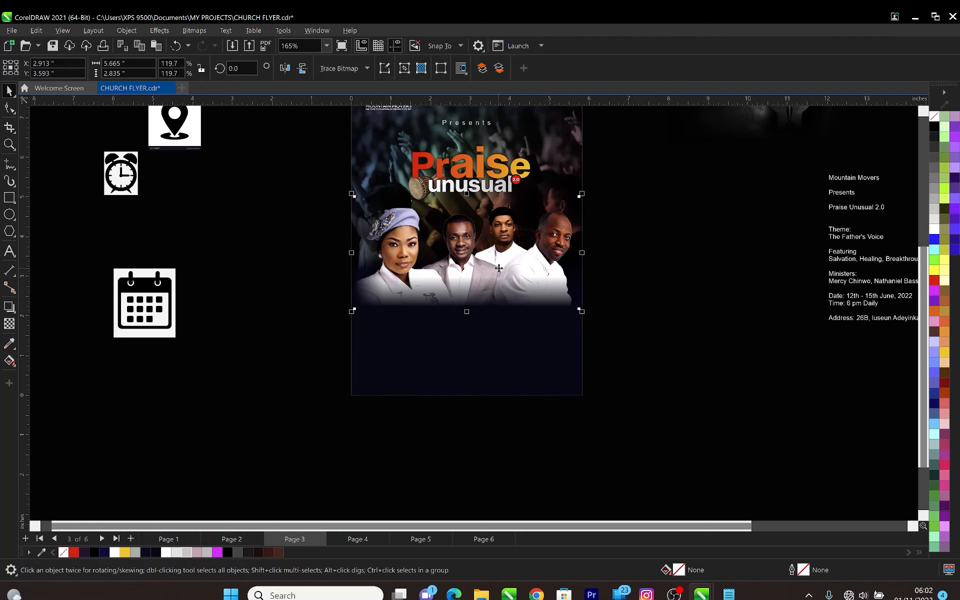
pyautogui.hotkey('ctrl', 'pagedown')
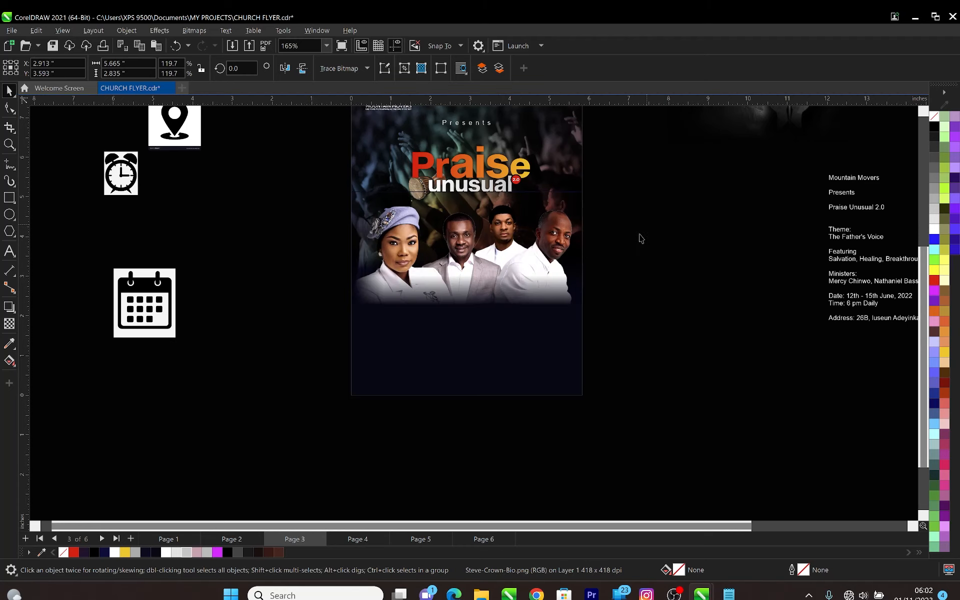
pyautogui.press('z')
pyautogui.rightClick(482, 274)
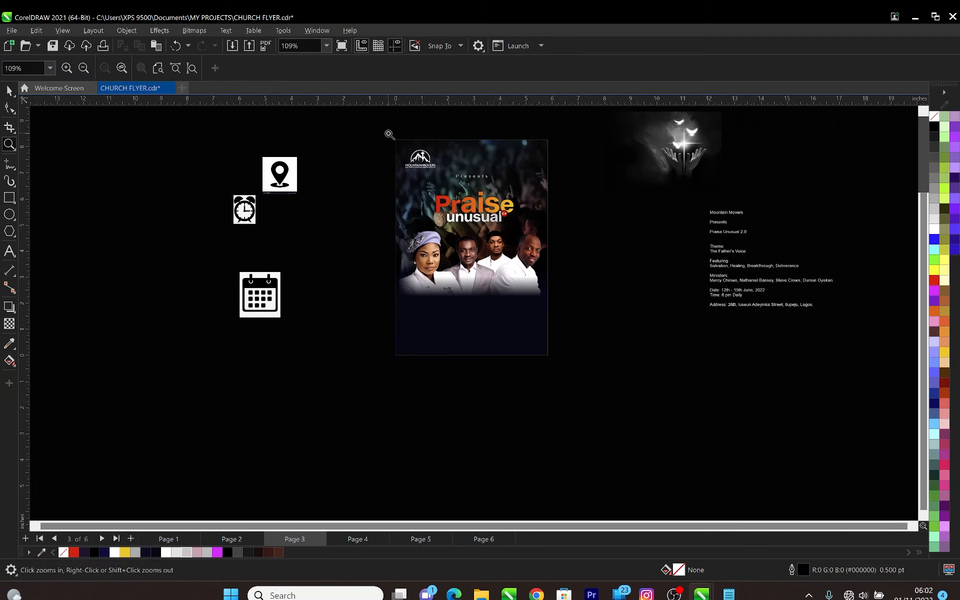
# Enlarge the ministers' portraits about their centre to about 5.873 in wide, a scale of 124.1%
pyautogui.moveTo(389, 134); pyautogui.dragTo(573, 364)
pyautogui.press('space')
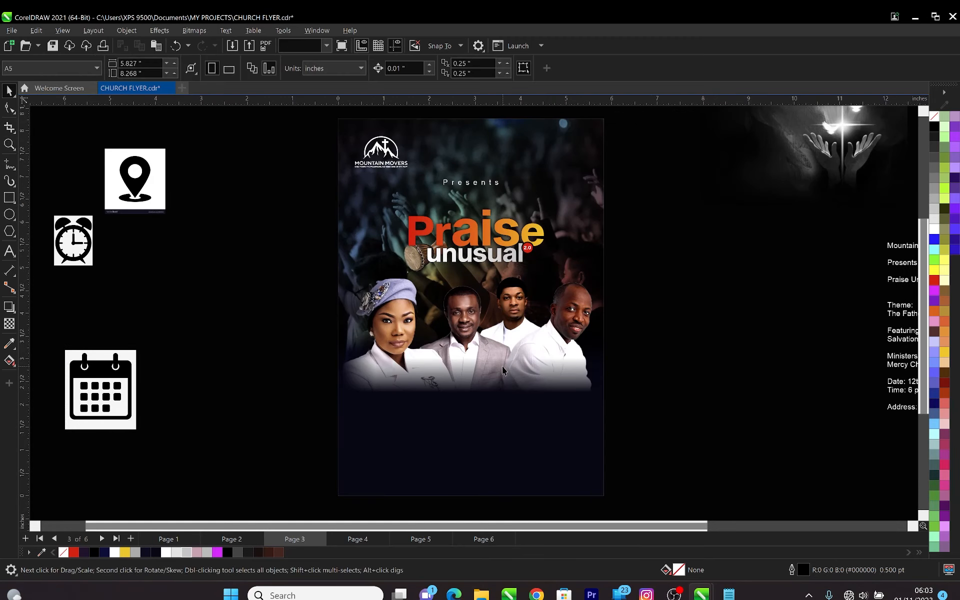
pyautogui.click(502, 368)
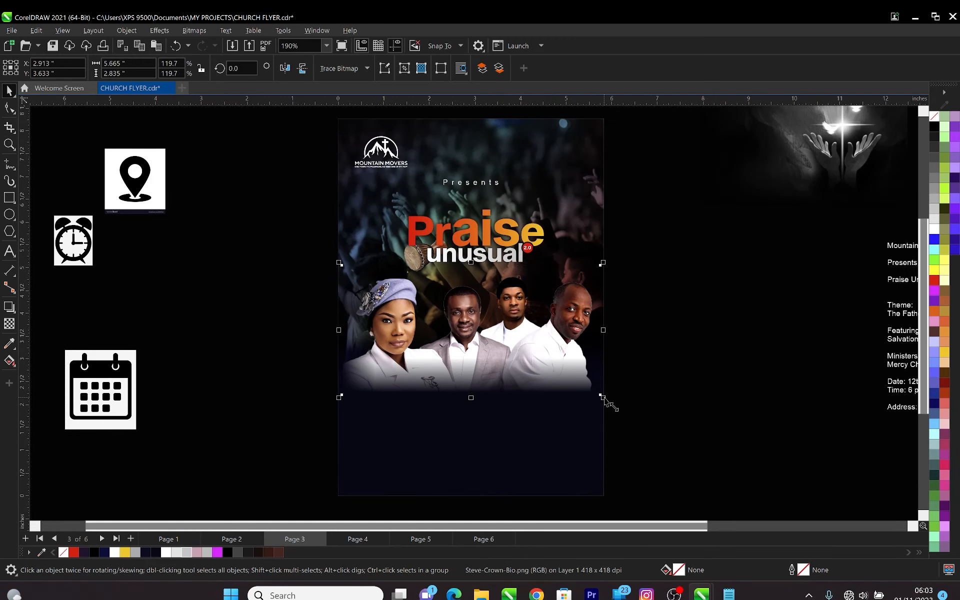
pyautogui.moveTo(603, 398); pyautogui.dragTo(607, 399)
pyautogui.click(609, 352)
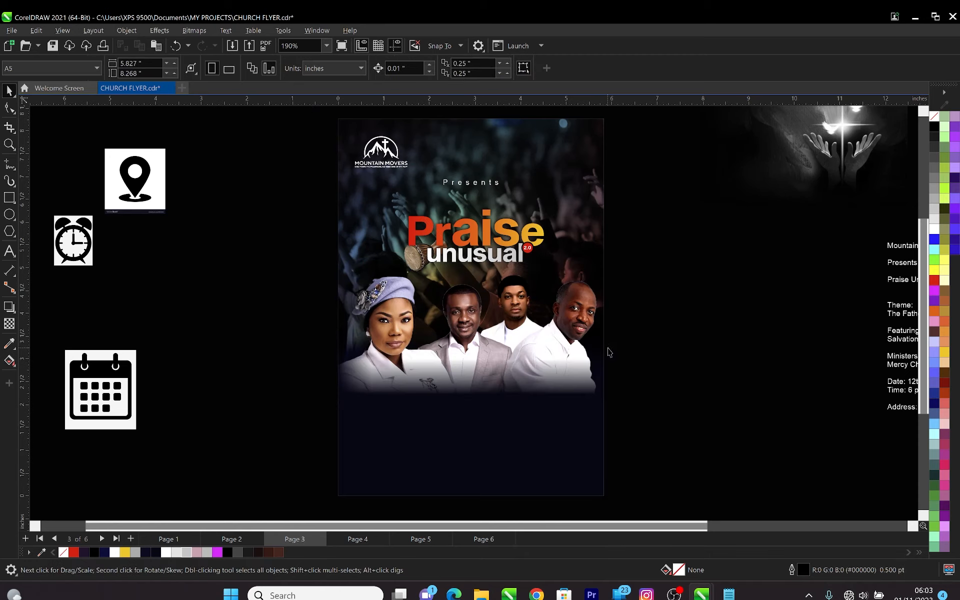
pyautogui.click(516, 322)
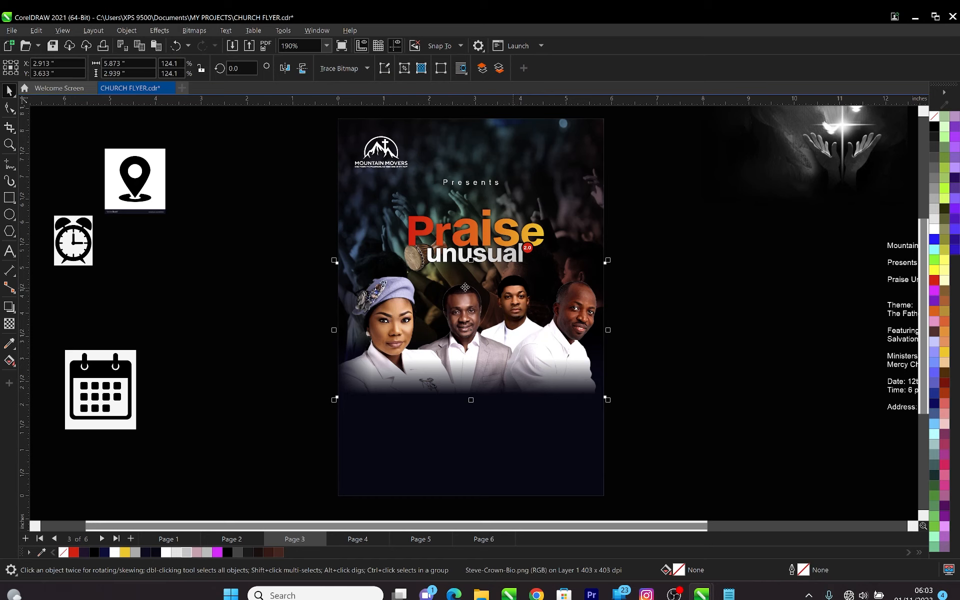
# Move the event details text block closer to the flyer, keeping it outside the page beside the portraits
pyautogui.scroll(-3, 425, 286)
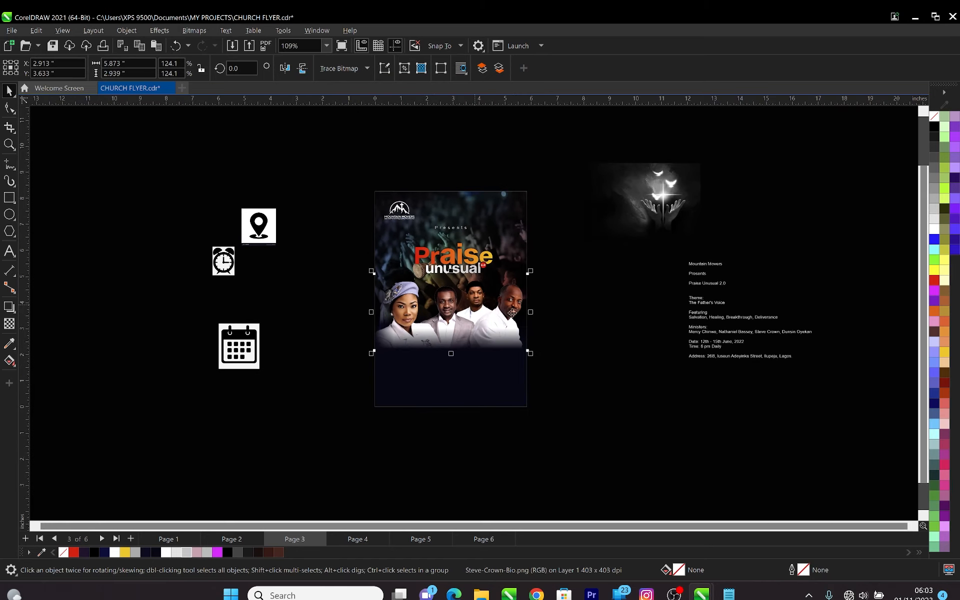
pyautogui.scroll(2, 527, 334)
pyautogui.scroll(-1, 521, 288)
pyautogui.press('z')
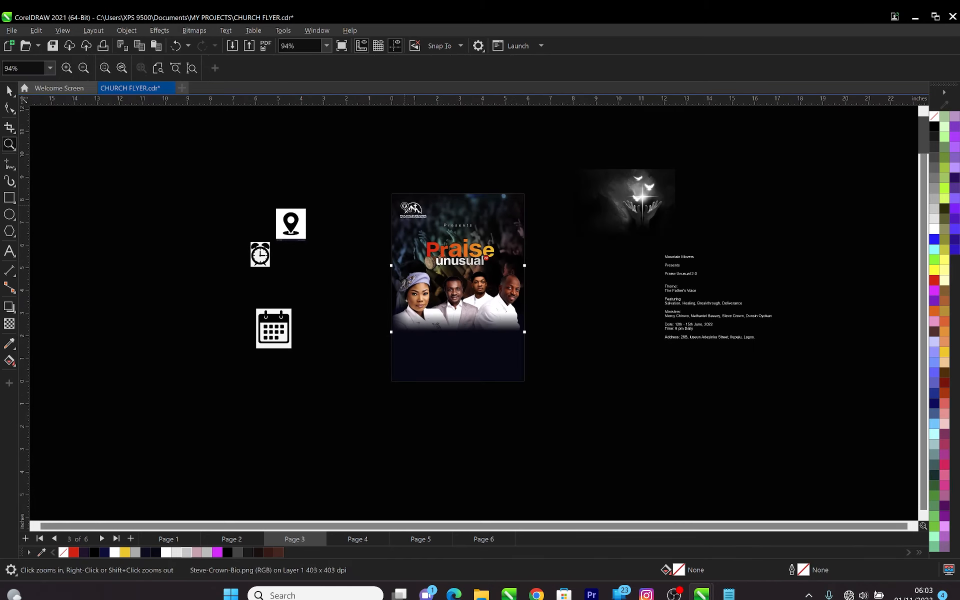
pyautogui.moveTo(371, 179); pyautogui.dragTo(588, 397)
pyautogui.press('space')
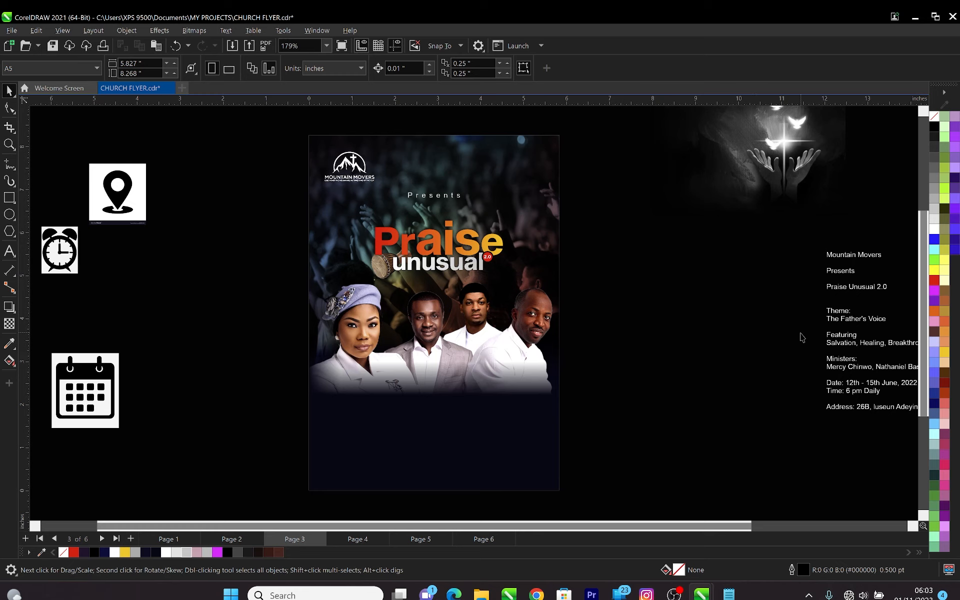
pyautogui.moveTo(851, 324); pyautogui.dragTo(674, 301)
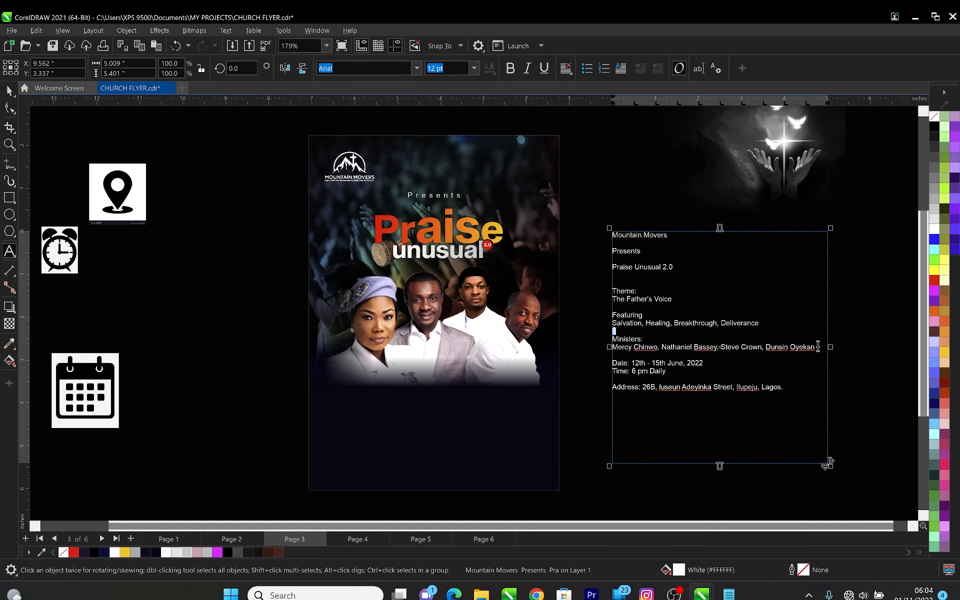
# Copy the line of ministers' names from the event details and paste it as separate text beneath the portraits
pyautogui.moveTo(818, 346); pyautogui.dragTo(615, 347)
pyautogui.hotkey('ctrl', 'c')
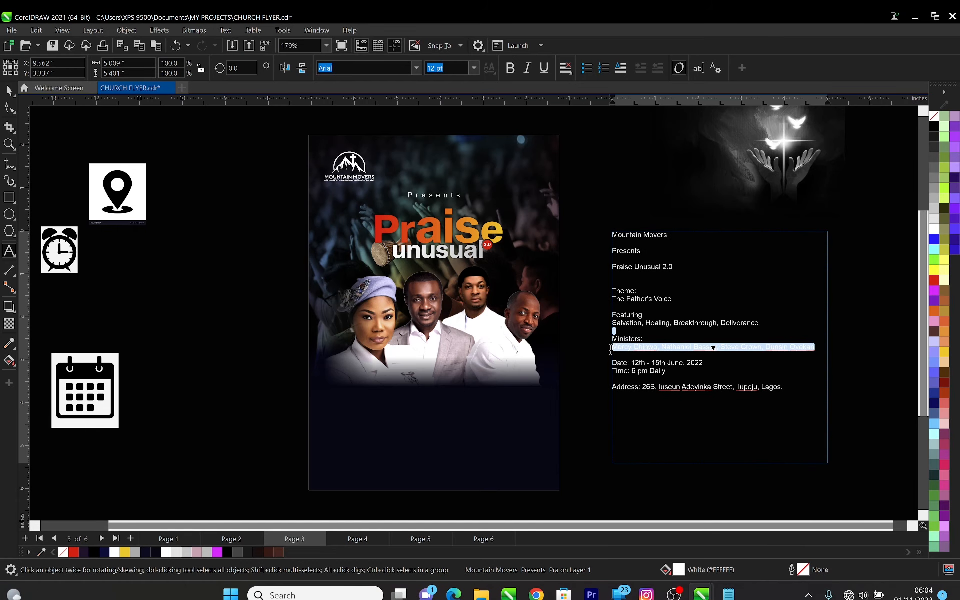
pyautogui.click(463, 405)
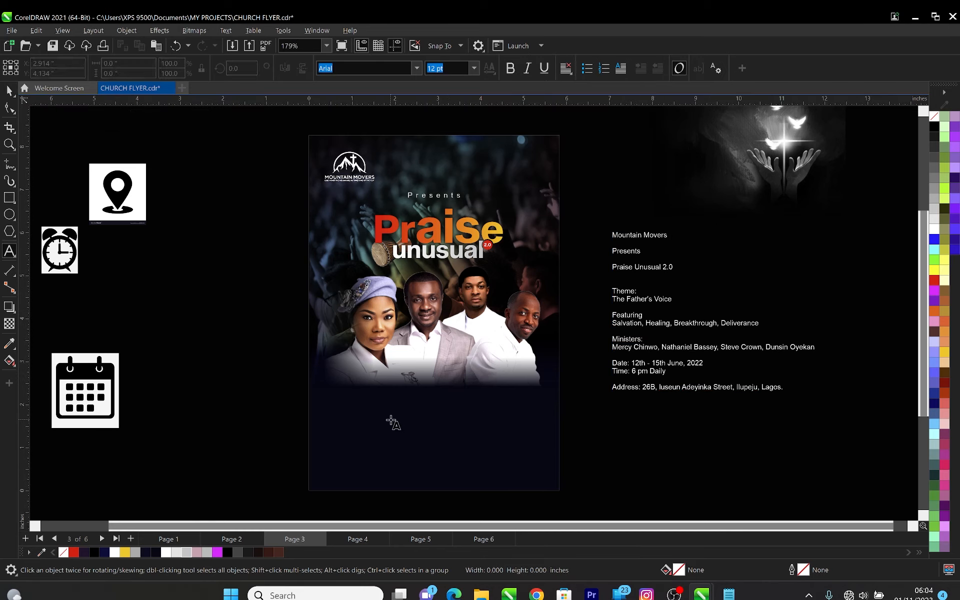
pyautogui.hotkey('ctrl', 'v')
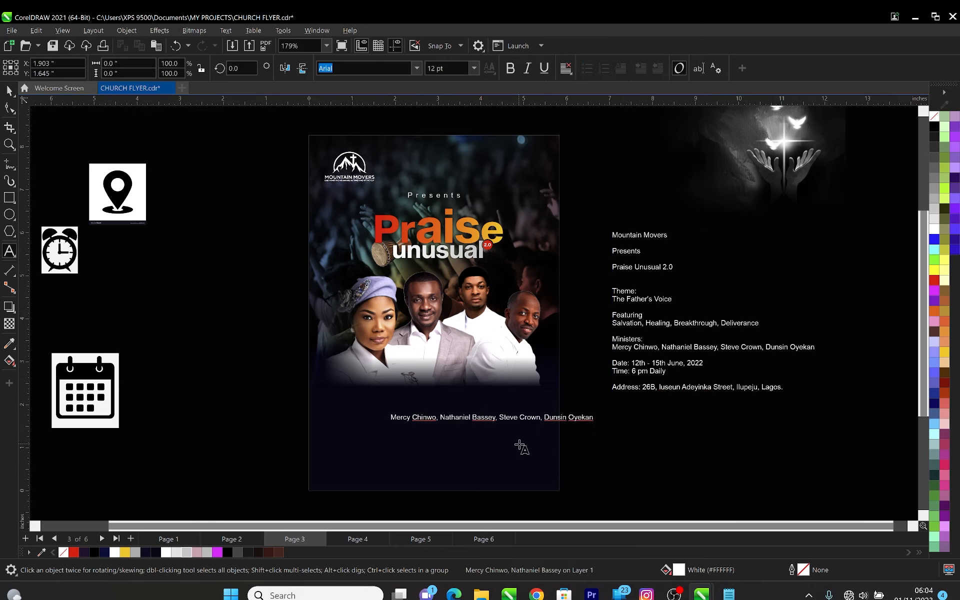
pyautogui.scroll(1, 432, 435)
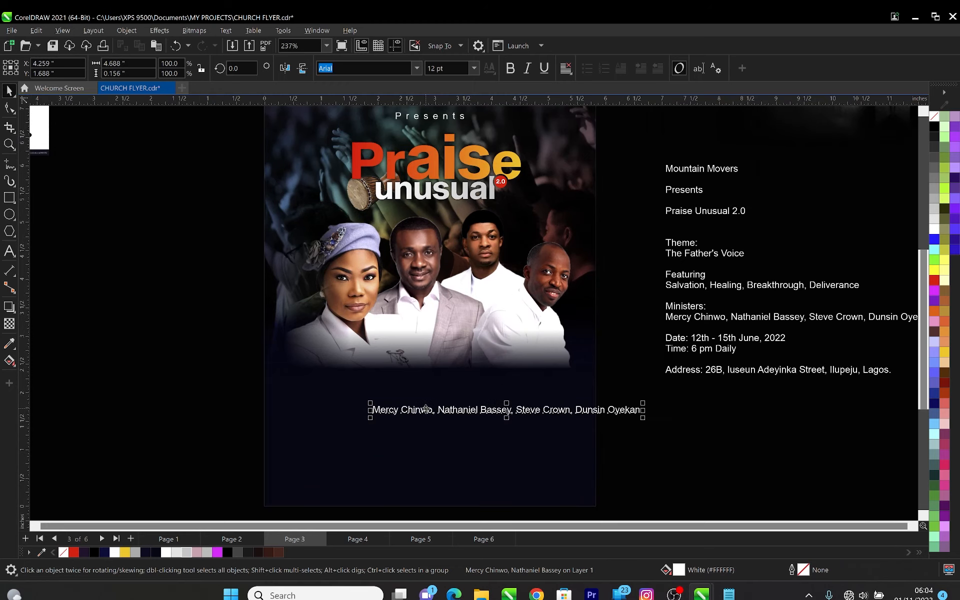
# Replace the comma and space after the first minister's name in the pasted text with a line break
pyautogui.doubleClick(437, 411)
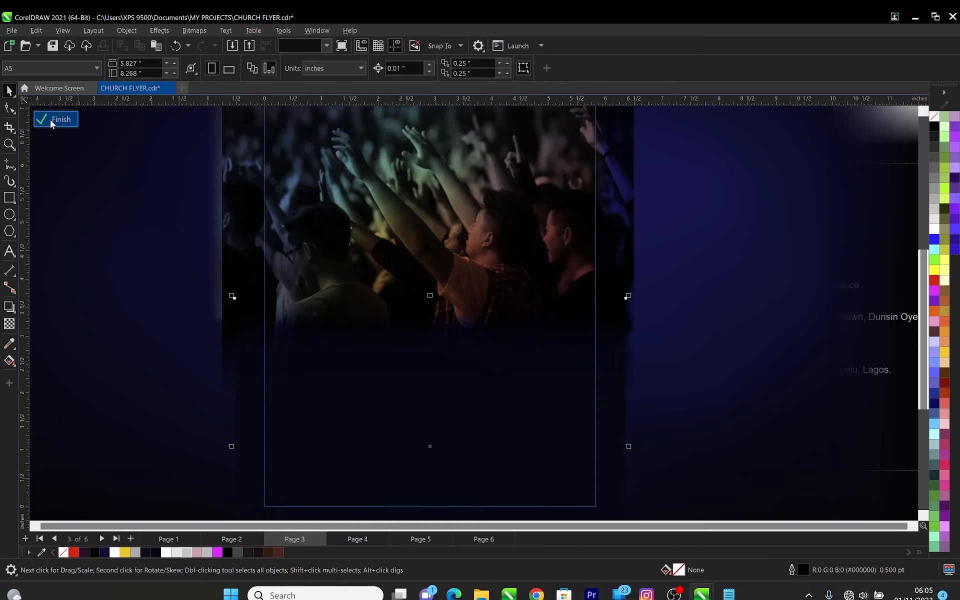
pyautogui.click(50, 119)
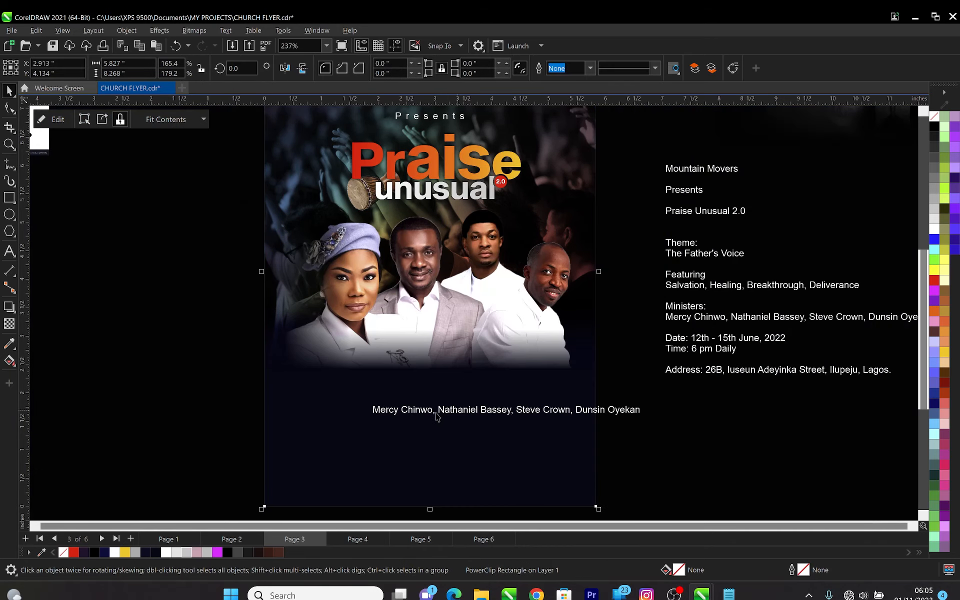
pyautogui.click(437, 413)
pyautogui.press('F8')
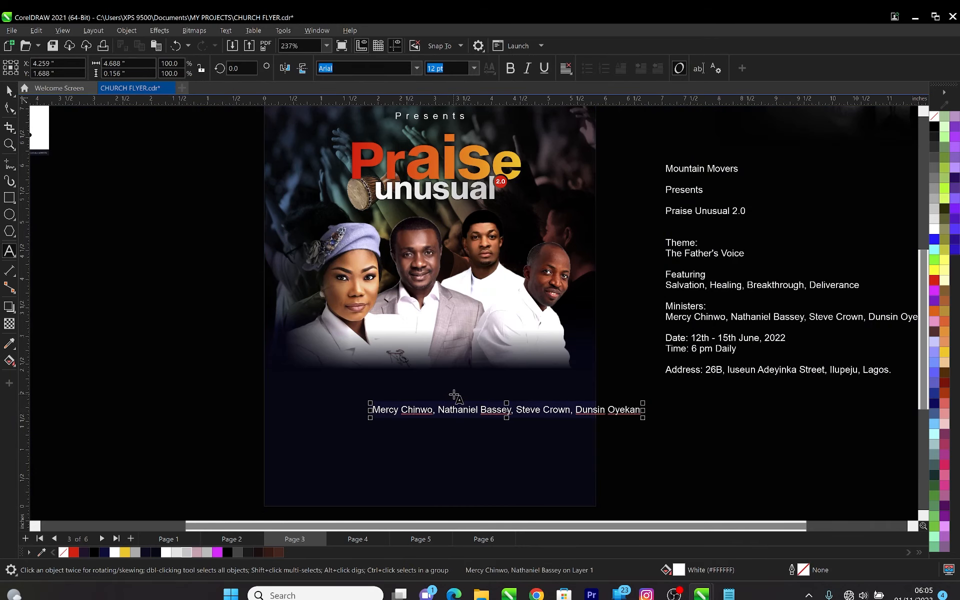
pyautogui.press('BackSpace')
pyautogui.press('BackSpace')
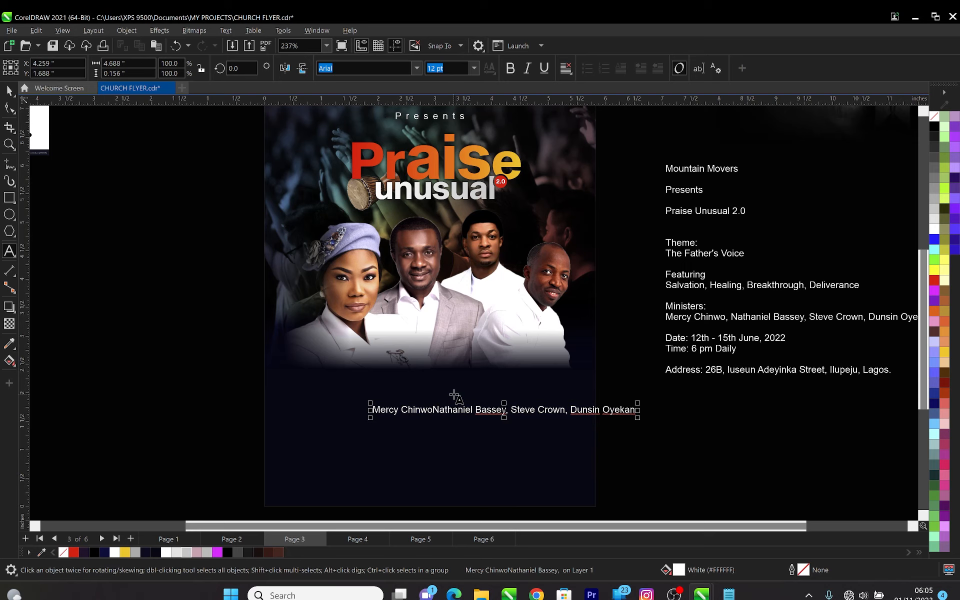
pyautogui.press('Return')
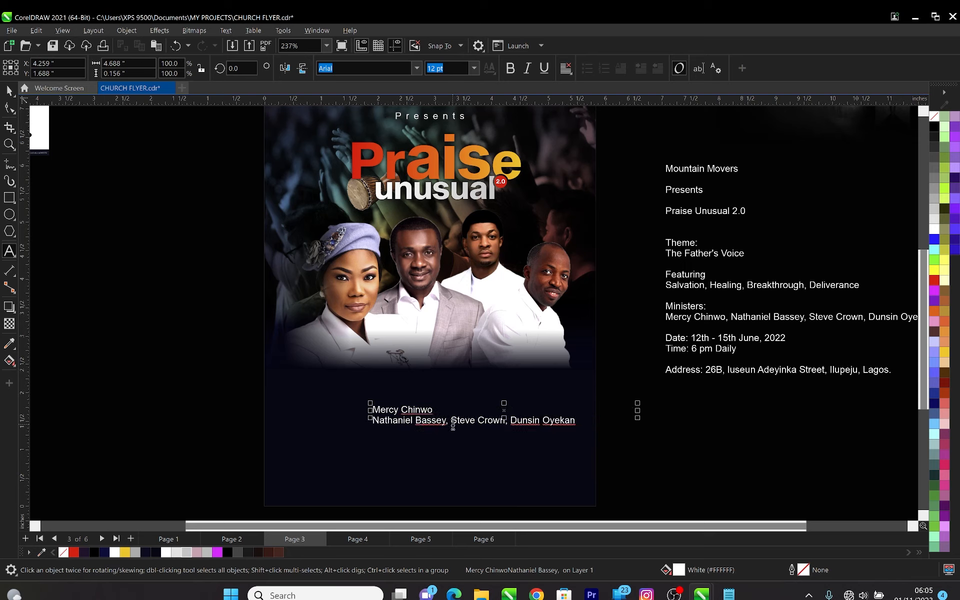
# Put the remaining three ministers' names on separate lines, removing the commas and spaces between them
pyautogui.click(452, 420)
pyautogui.press('BackSpace')
pyautogui.press('BackSpace')
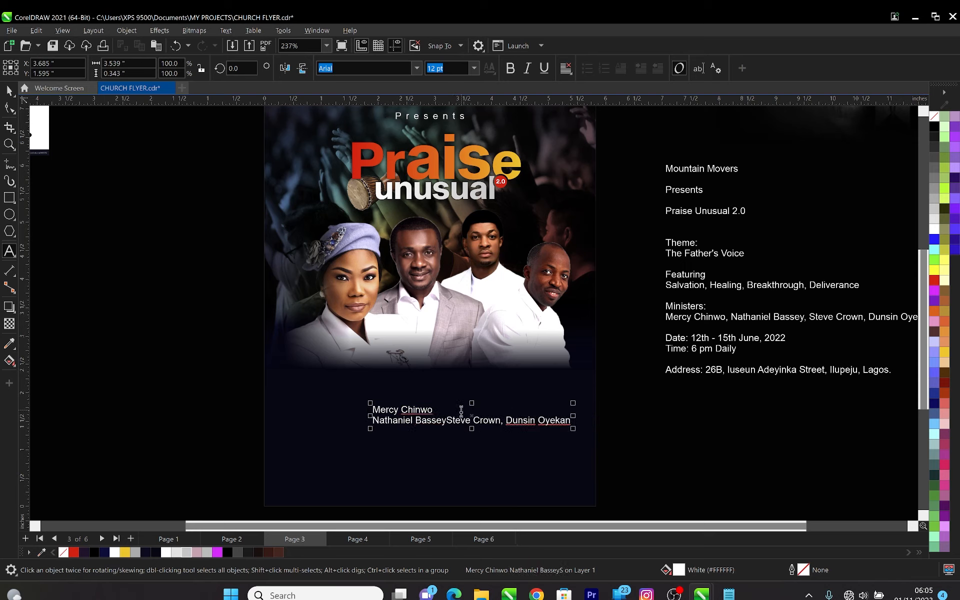
pyautogui.press('Return')
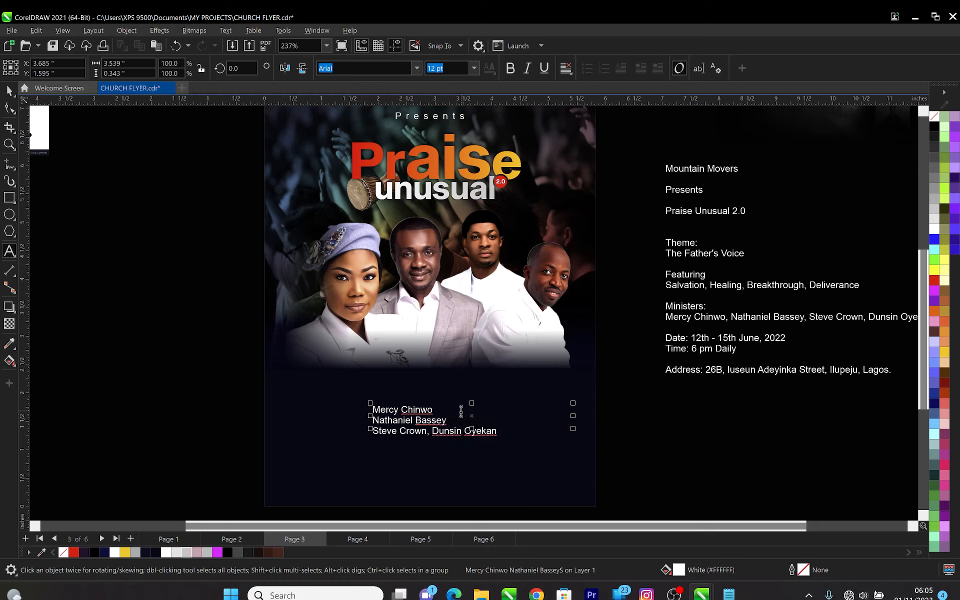
pyautogui.click(435, 433)
pyautogui.press('BackSpace')
pyautogui.press('BackSpace')
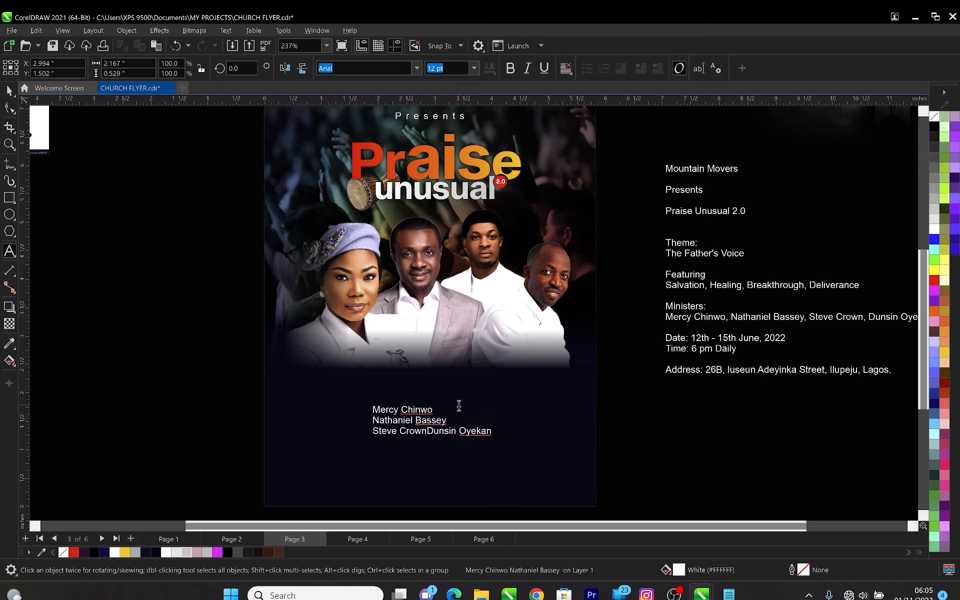
pyautogui.press('Return')
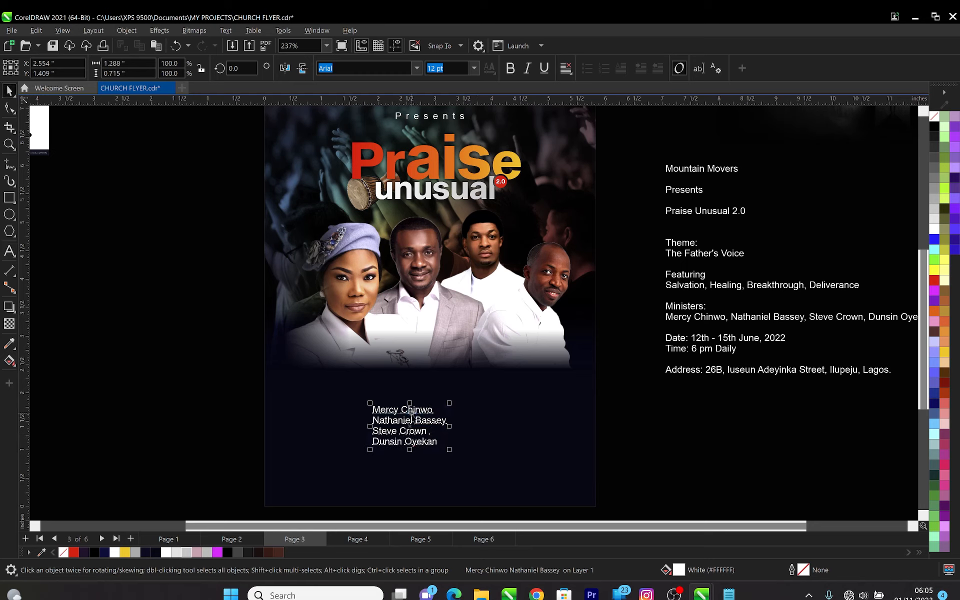
# Break the list of names apart into separate text lines and place the first name below the woman's portrait
pyautogui.hotkey('ctrl', 'k')
pyautogui.click(176, 375)
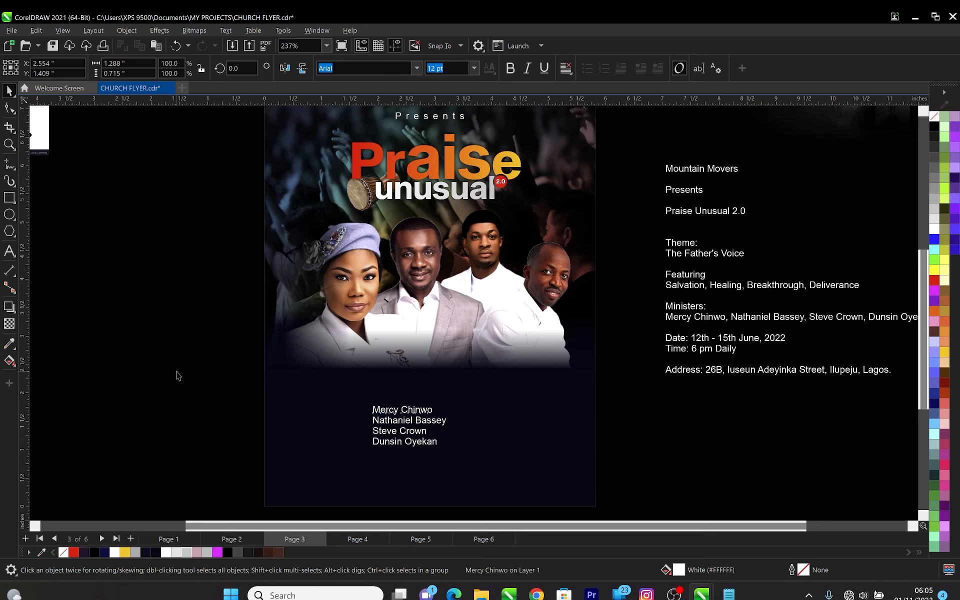
pyautogui.click(419, 414)
pyautogui.moveTo(371, 370); pyautogui.dragTo(345, 356)
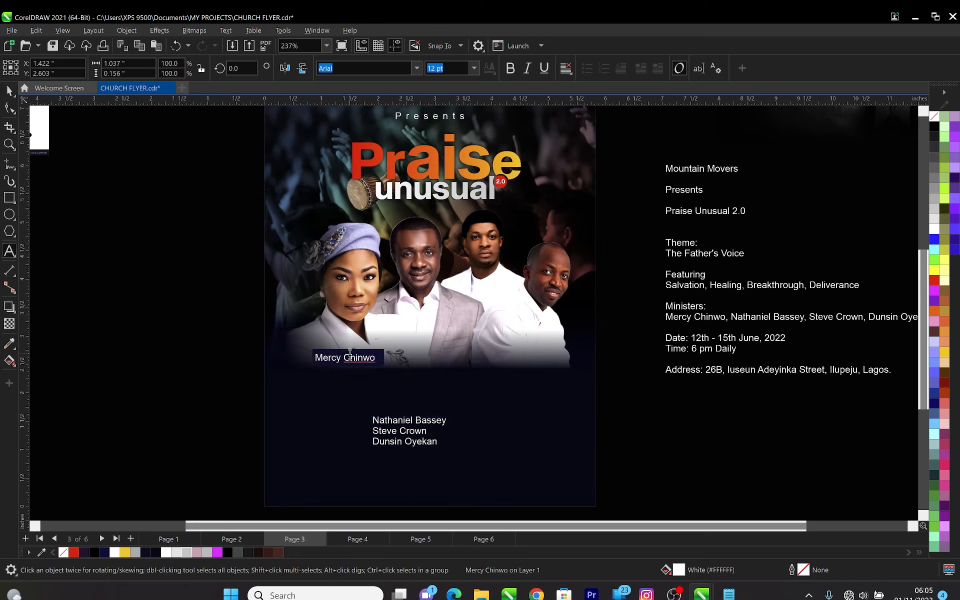
# Split the first minister's name onto two lines and change it to uppercase
pyautogui.doubleClick(349, 357)
pyautogui.press('Return')
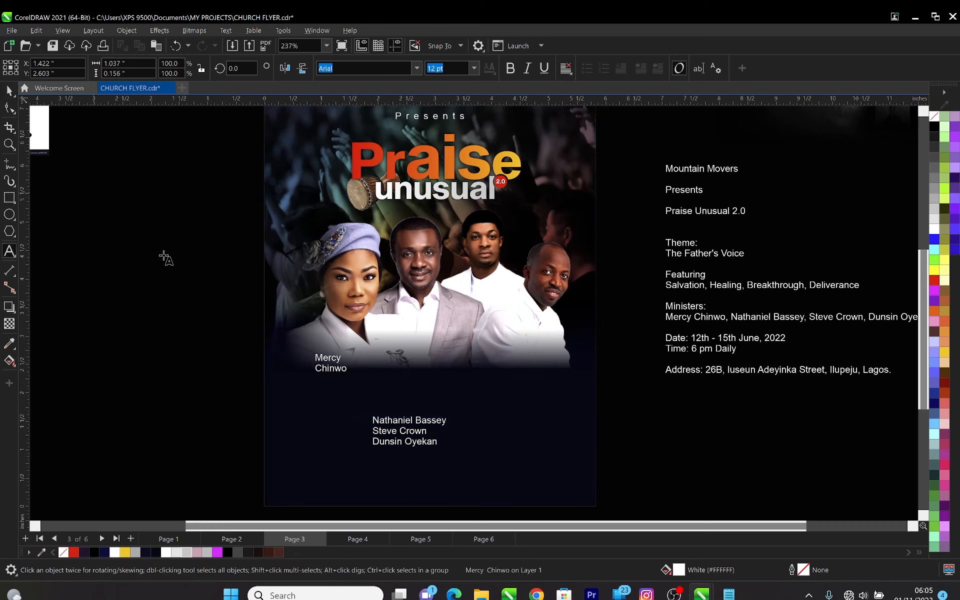
pyautogui.hotkey('ctrl', 'a')
pyautogui.rightClick(334, 364)
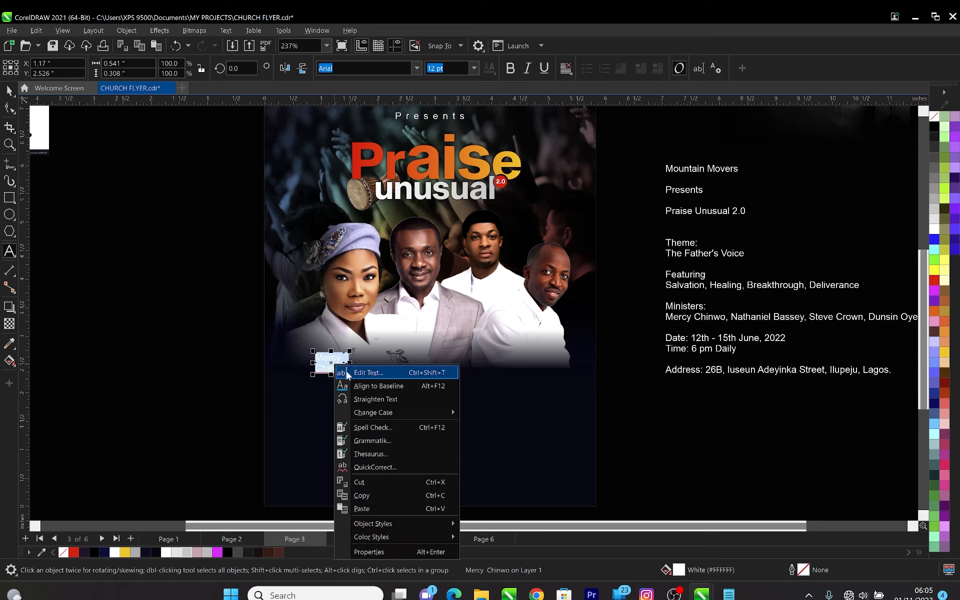
pyautogui.moveTo(390, 413)
pyautogui.click(483, 437)
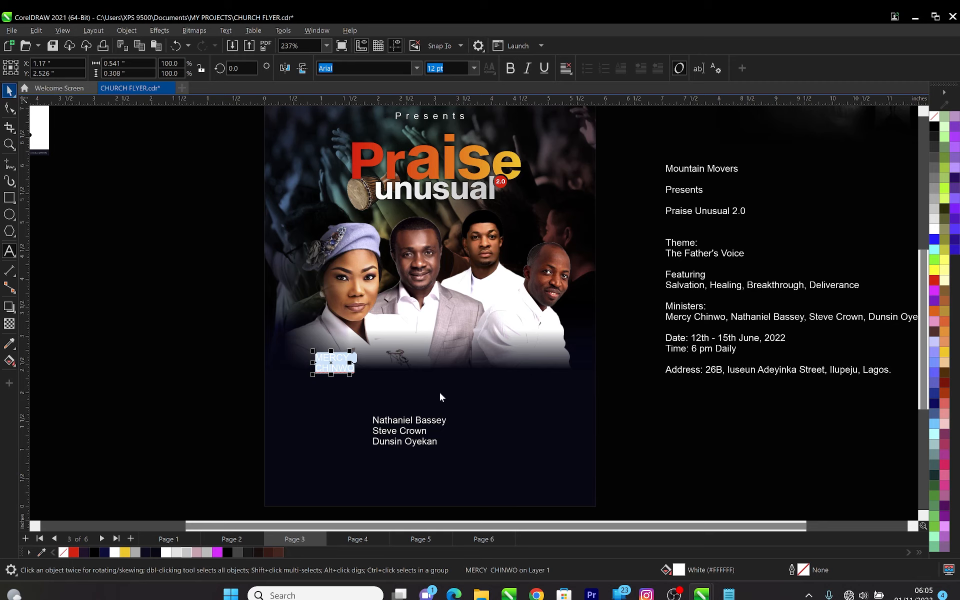
# Place the second minister's name beneath the second portrait as two lines of uppercase text
pyautogui.moveTo(428, 419); pyautogui.dragTo(440, 372)
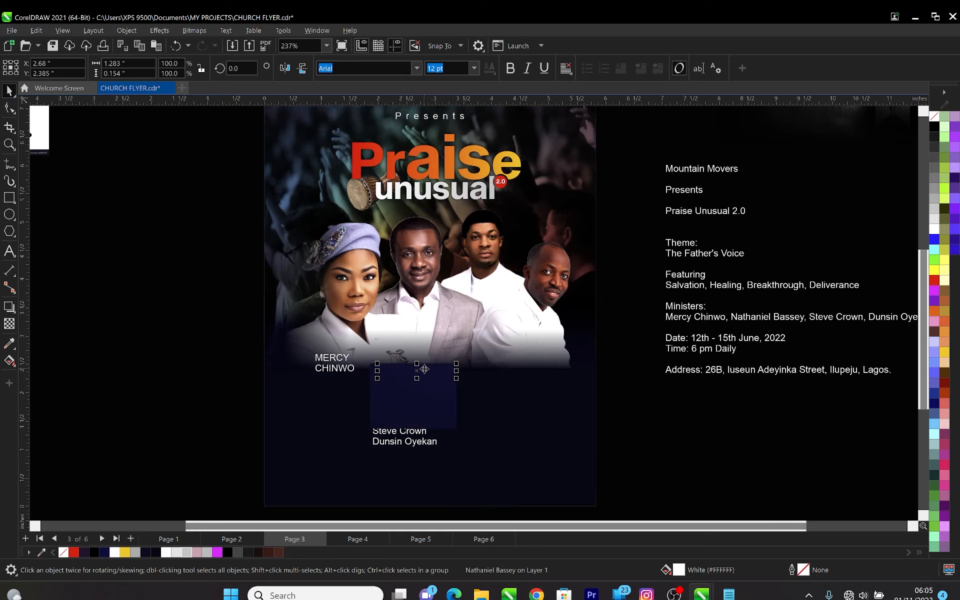
pyautogui.doubleClick(424, 369)
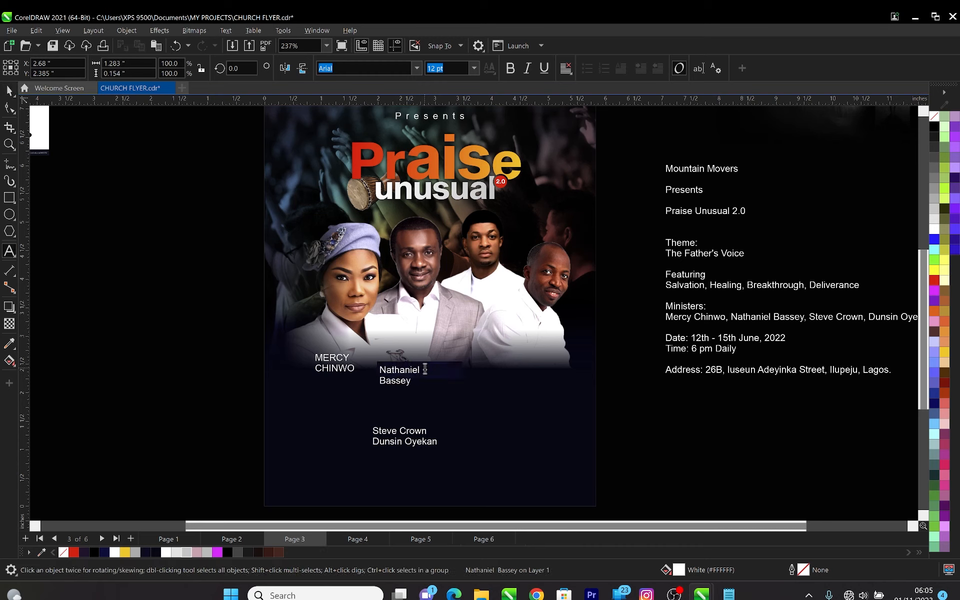
pyautogui.hotkey('ctrl', 'a')
pyautogui.rightClick(394, 372)
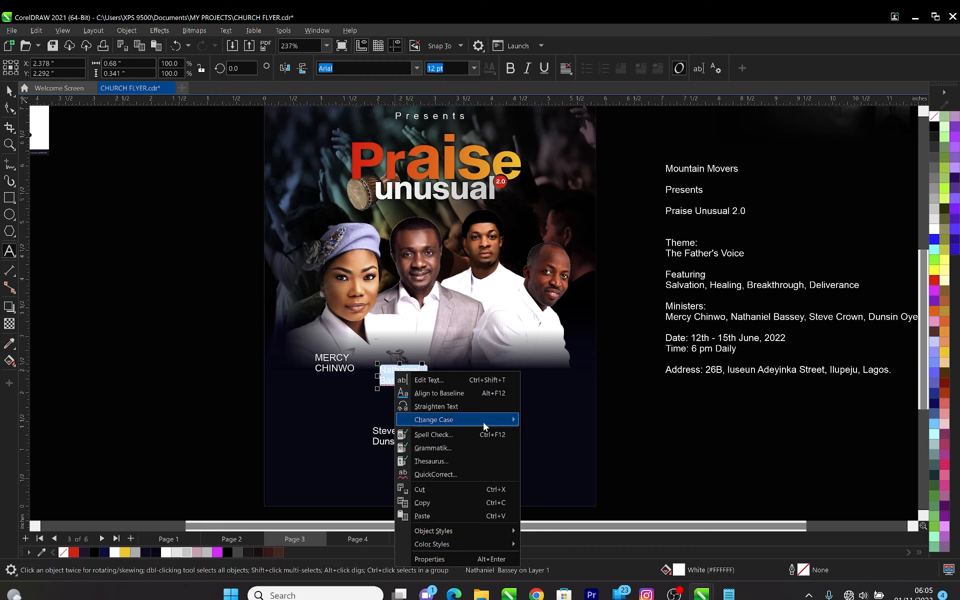
pyautogui.moveTo(484, 426)
pyautogui.click(549, 449)
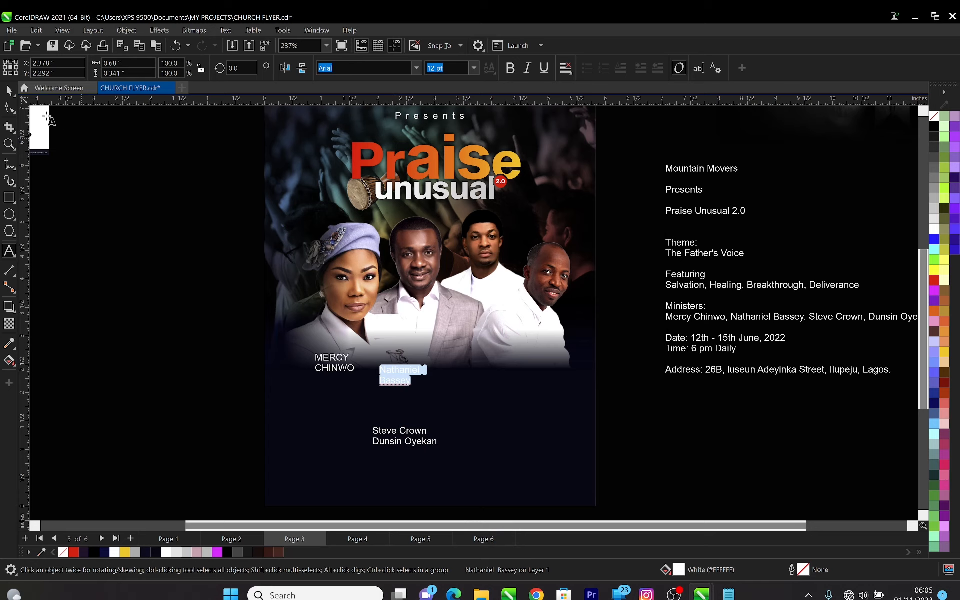
pyautogui.click(7, 90)
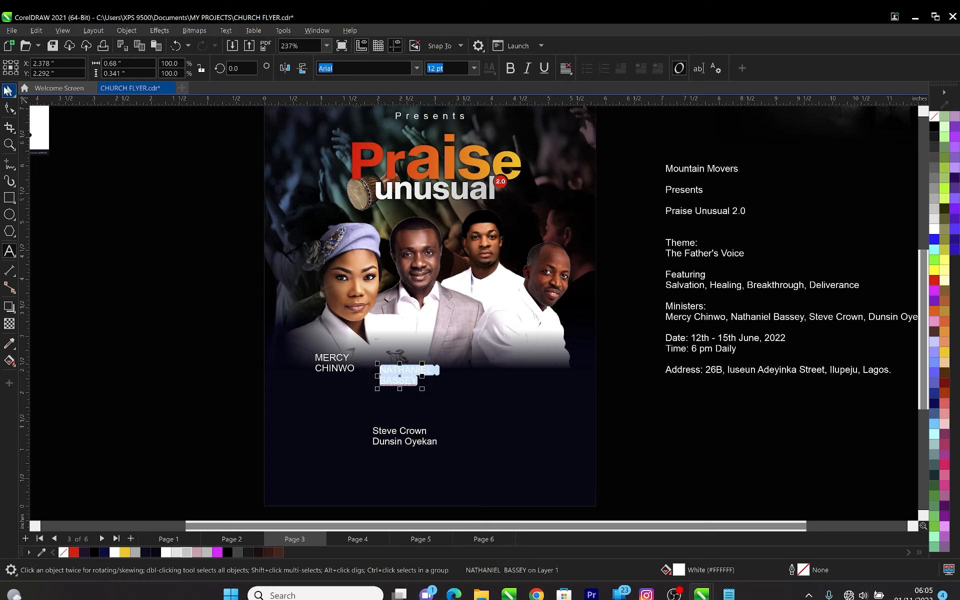
# Move the third minister's name up beside the second name, split it onto two lines and change it to uppercase
pyautogui.click(407, 431)
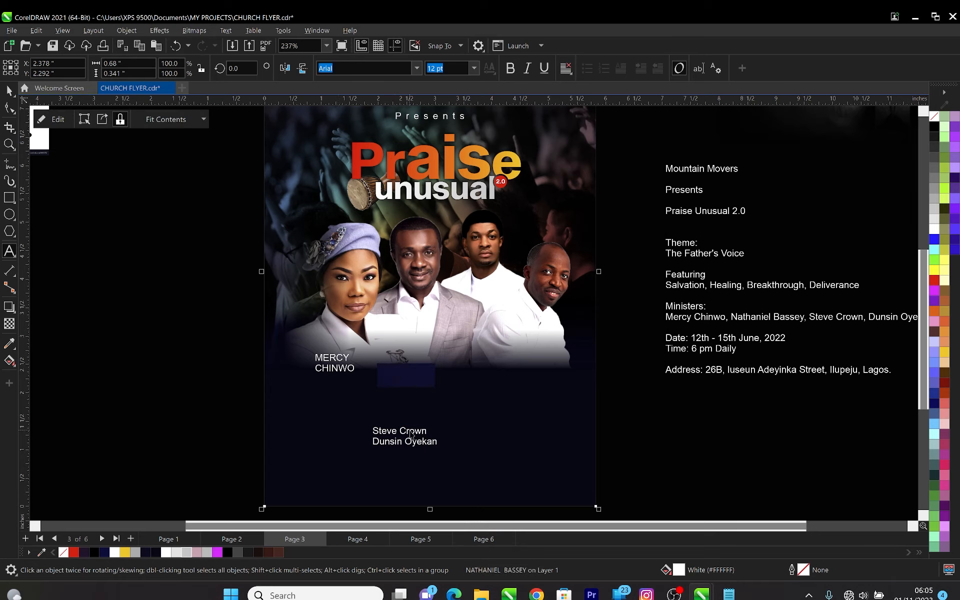
pyautogui.moveTo(413, 431); pyautogui.dragTo(474, 408)
pyautogui.click(460, 407)
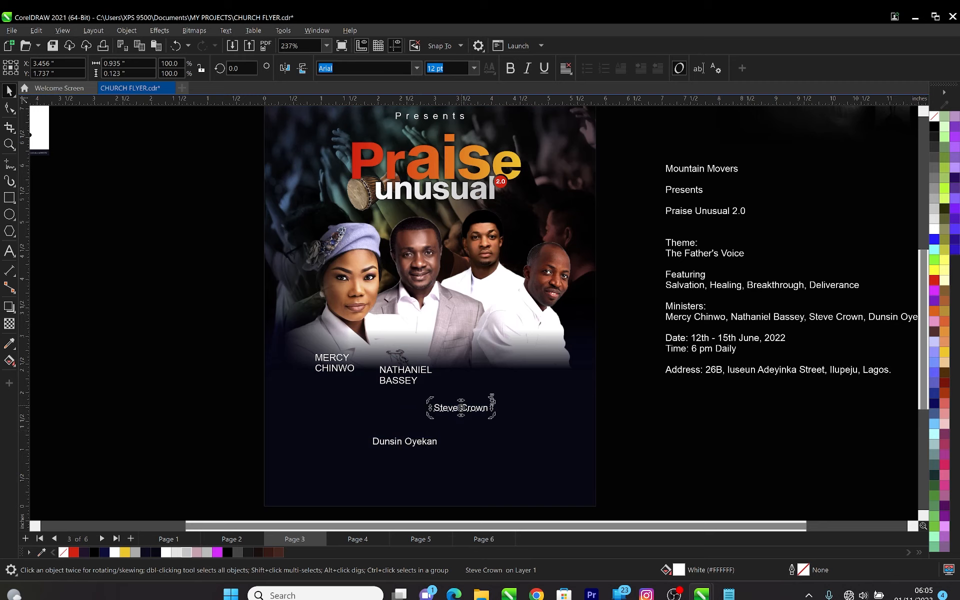
pyautogui.press('Return')
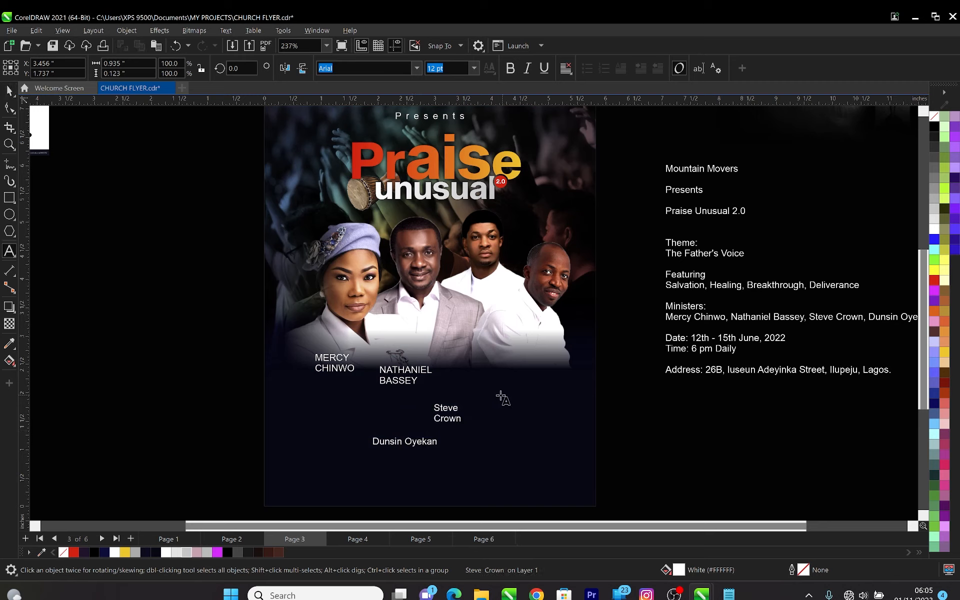
pyautogui.hotkey('ctrl', 'a')
pyautogui.rightClick(457, 412)
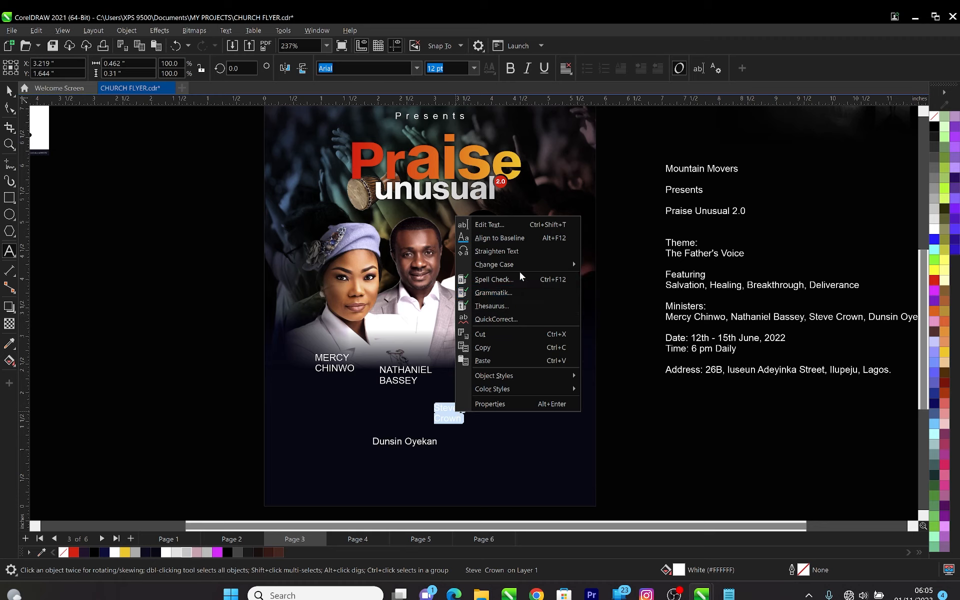
pyautogui.moveTo(520, 264)
pyautogui.click(629, 300)
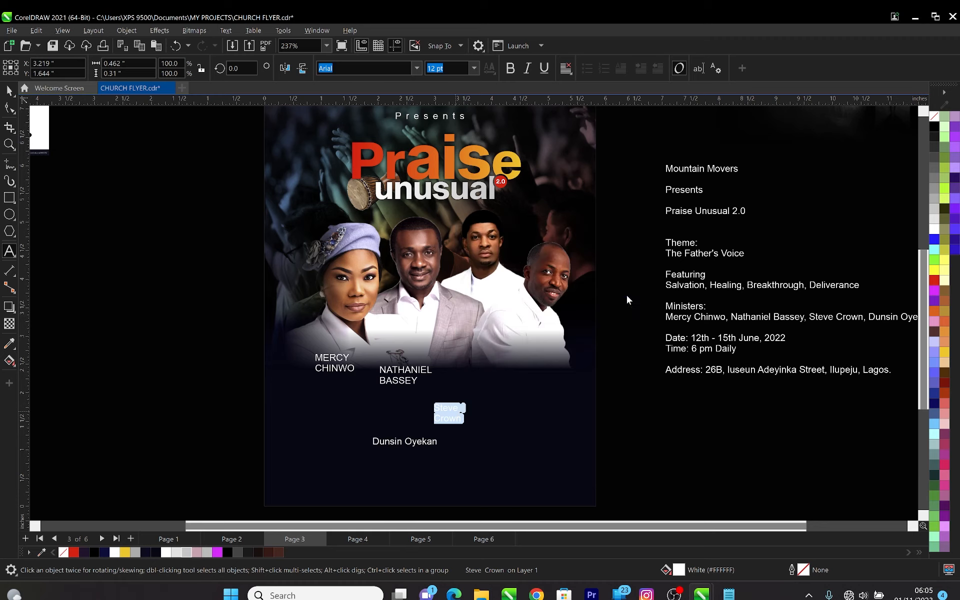
pyautogui.click(9, 91)
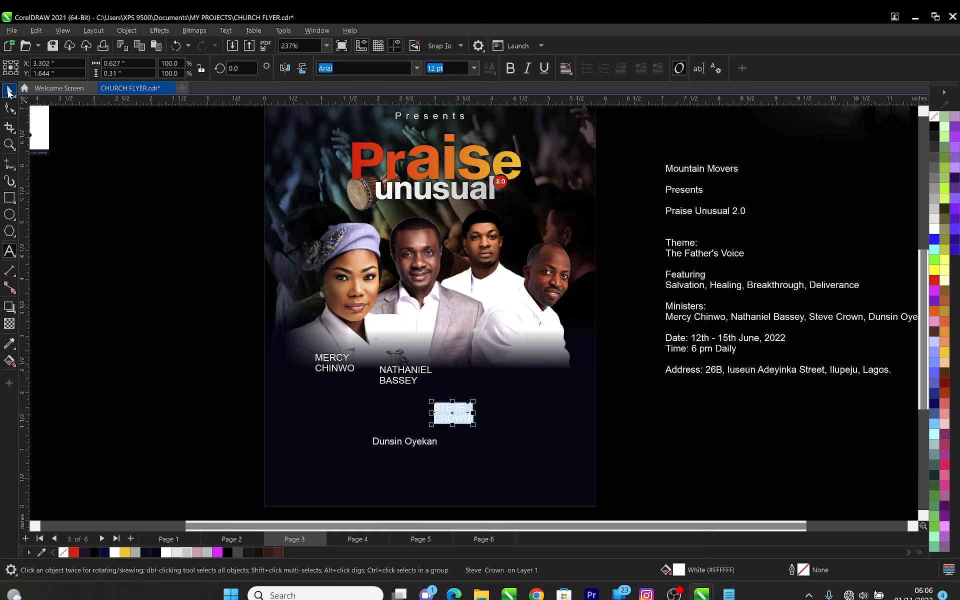
# Split the fourth minister's name onto two lines and change it to uppercase
pyautogui.click(405, 442)
pyautogui.doubleClick(405, 442)
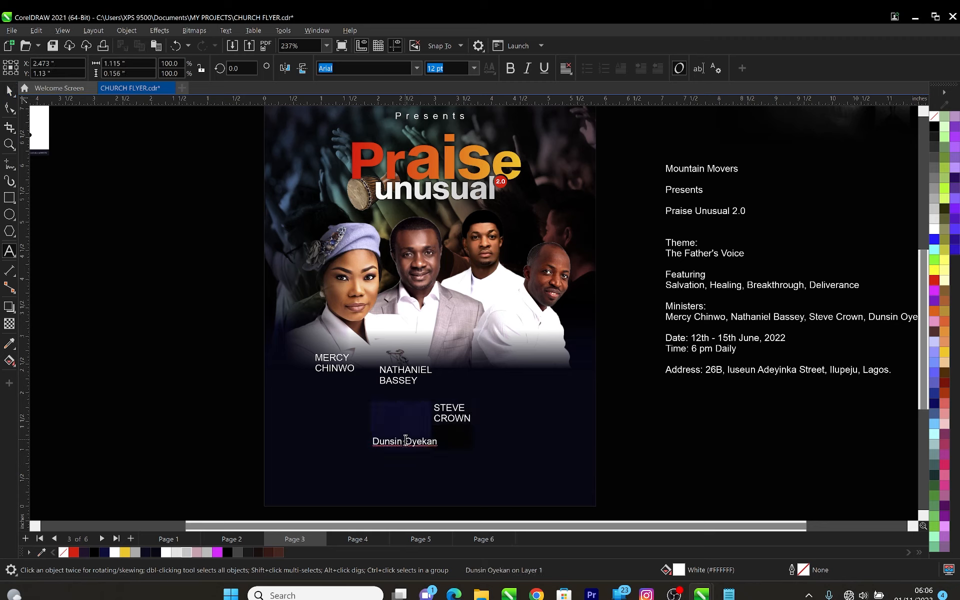
pyautogui.hotkey('ctrl', 'a')
pyautogui.rightClick(398, 448)
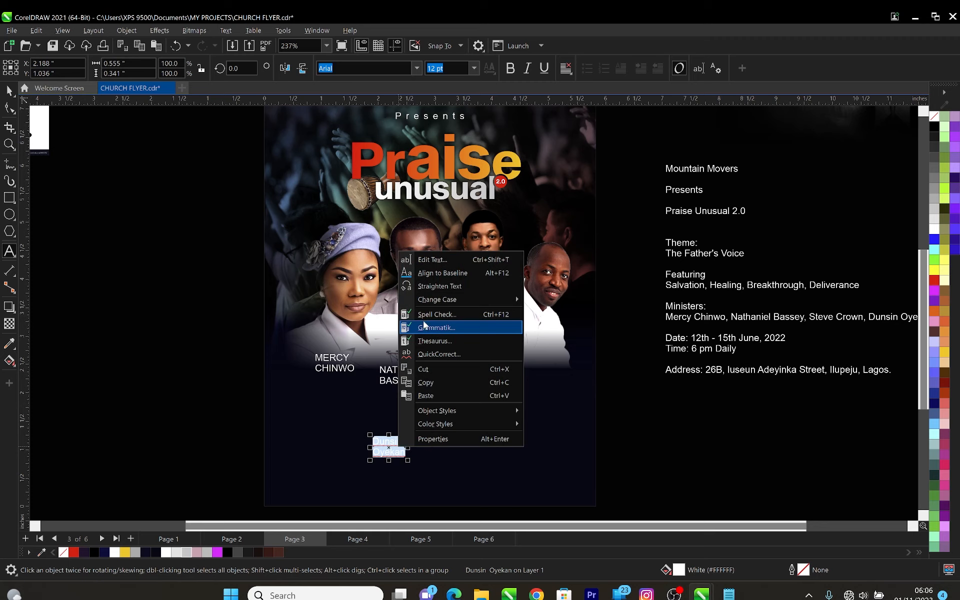
pyautogui.moveTo(445, 300)
pyautogui.click(583, 329)
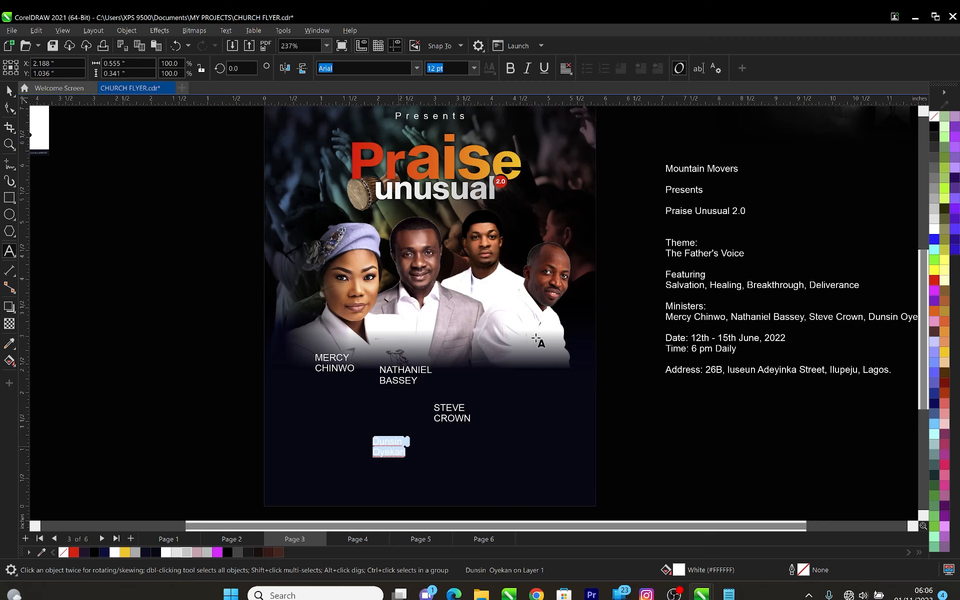
pyautogui.click(9, 90)
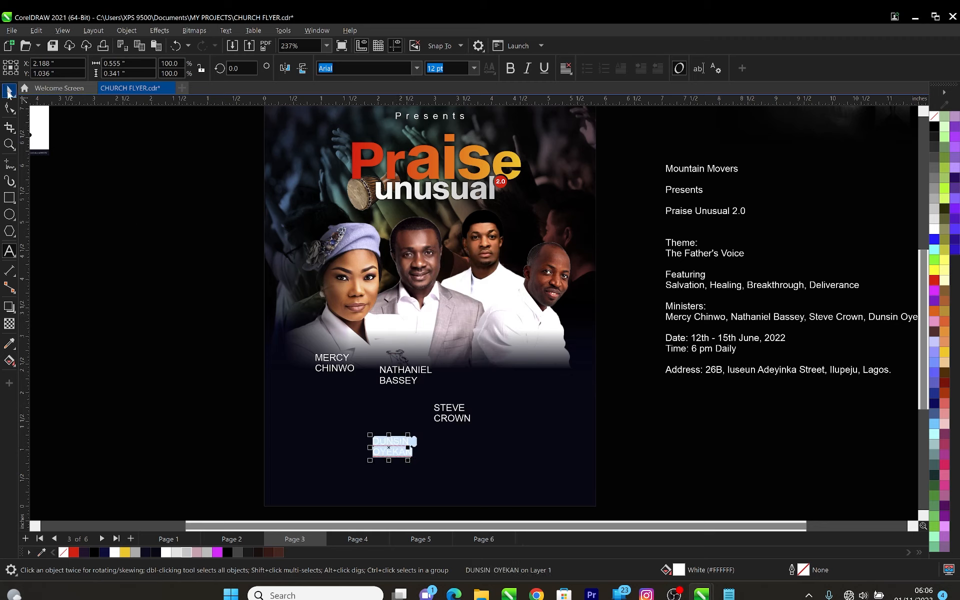
# Set all four ministers' names to the Sequel Sans Bold Body font at 8 pt
pyautogui.moveTo(169, 304); pyautogui.dragTo(522, 477)
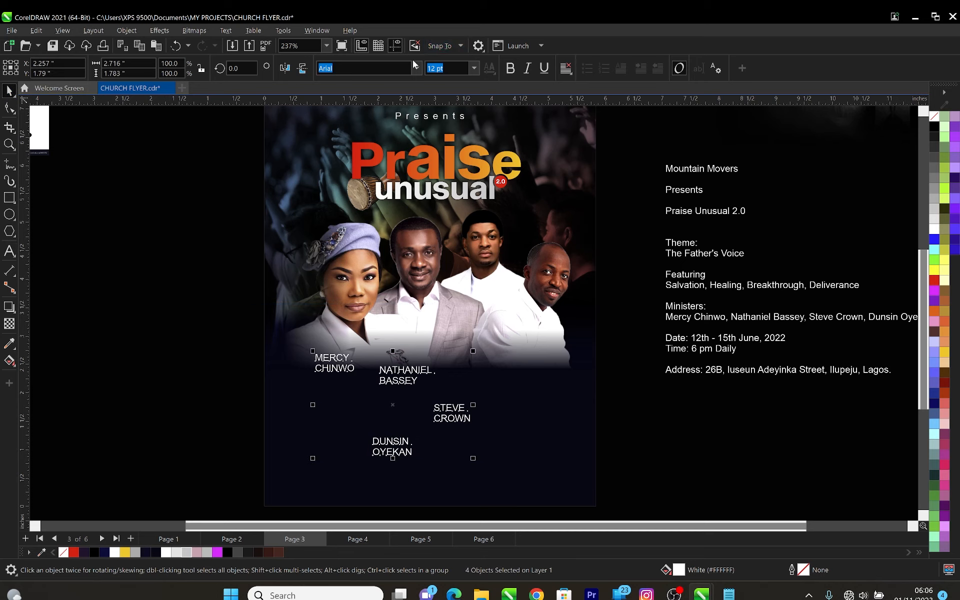
pyautogui.click(417, 69)
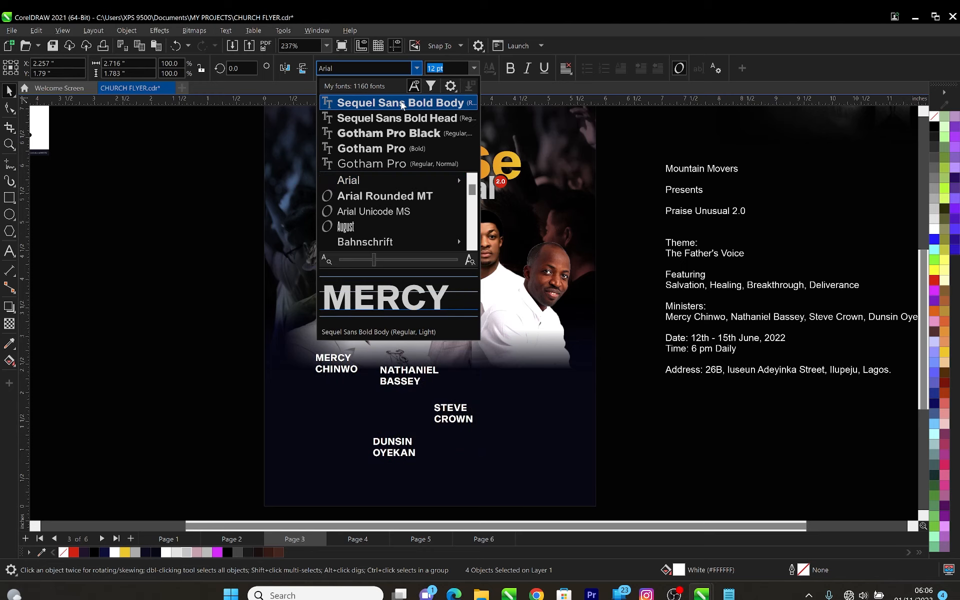
pyautogui.click(401, 103)
pyautogui.click(474, 68)
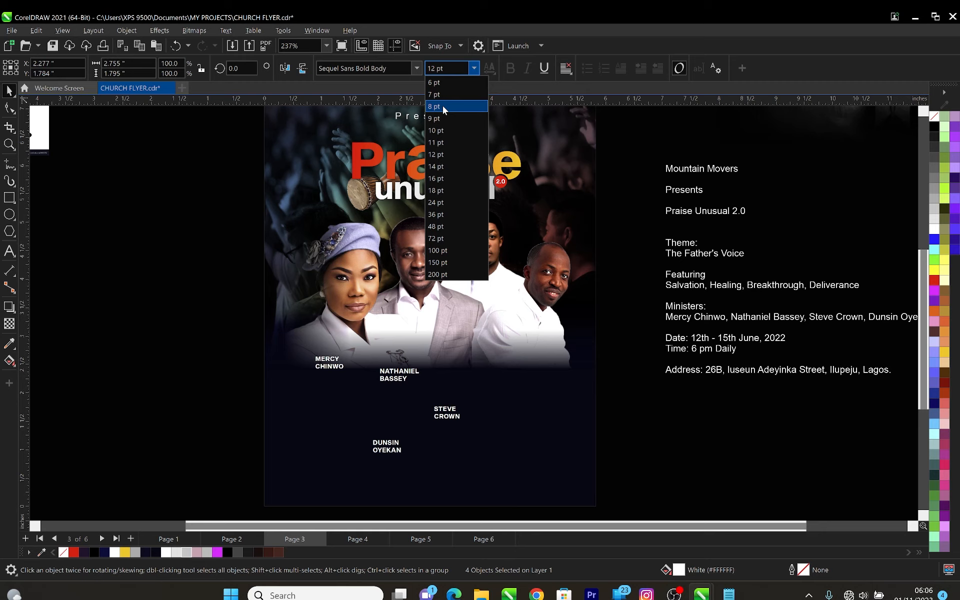
pyautogui.click(260, 294)
pyautogui.press('Escape')
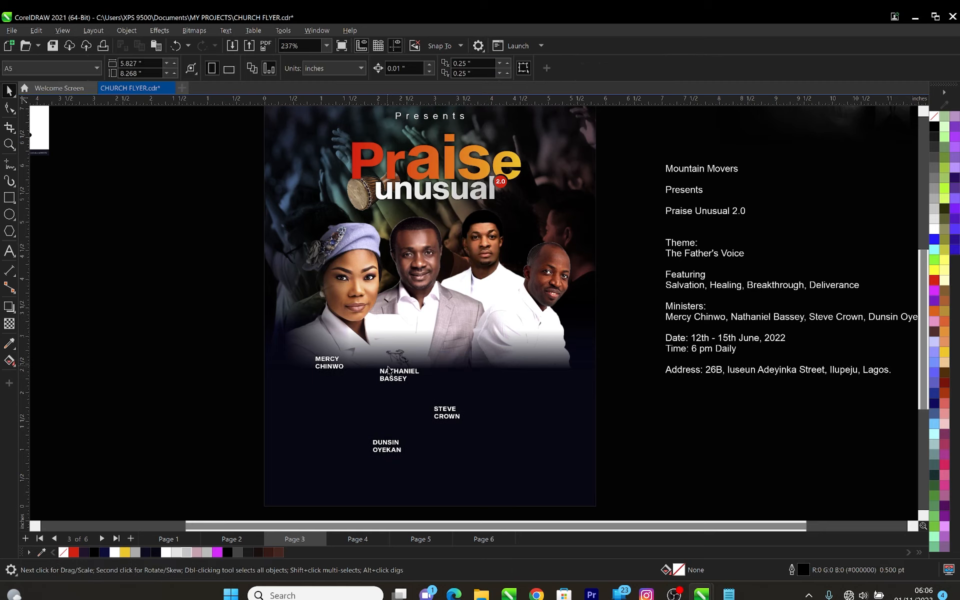
# Position the second, third and fourth names beneath their matching portraits, roughly level with the first name
pyautogui.click(401, 373)
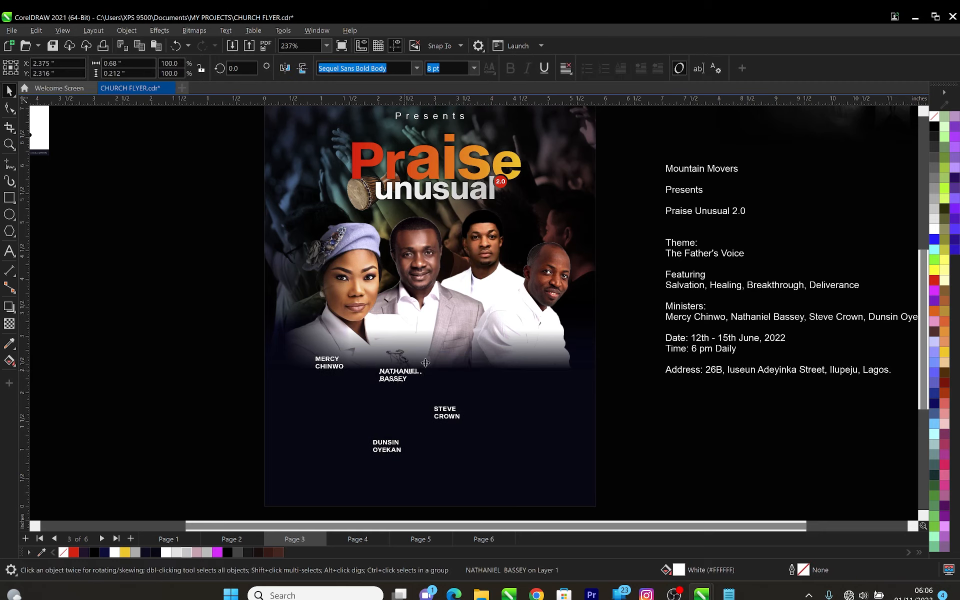
pyautogui.moveTo(428, 359); pyautogui.dragTo(409, 359)
pyautogui.click(446, 412)
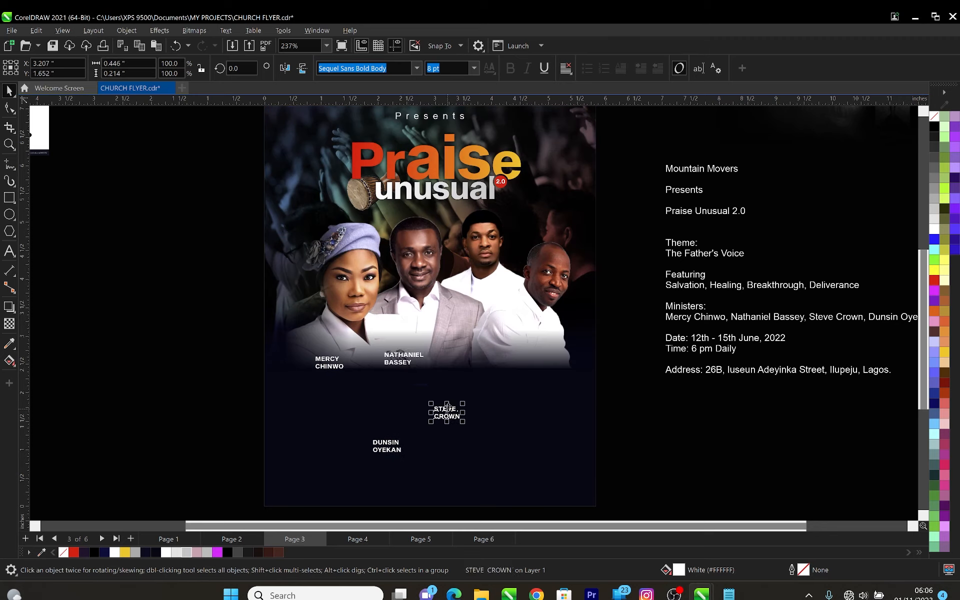
pyautogui.moveTo(475, 357); pyautogui.dragTo(467, 355)
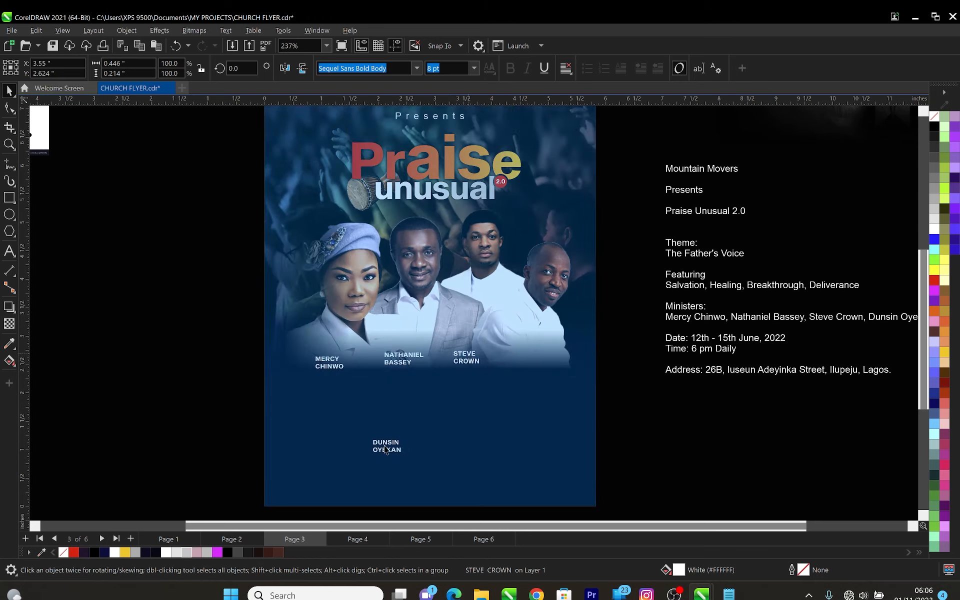
pyautogui.click(379, 452)
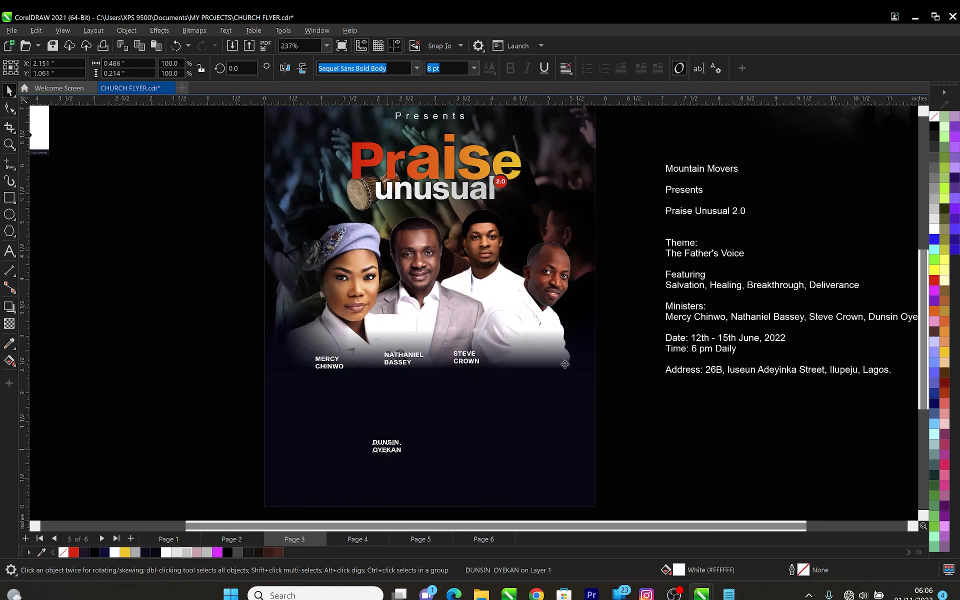
pyautogui.moveTo(565, 364); pyautogui.dragTo(549, 365)
pyautogui.click(177, 322)
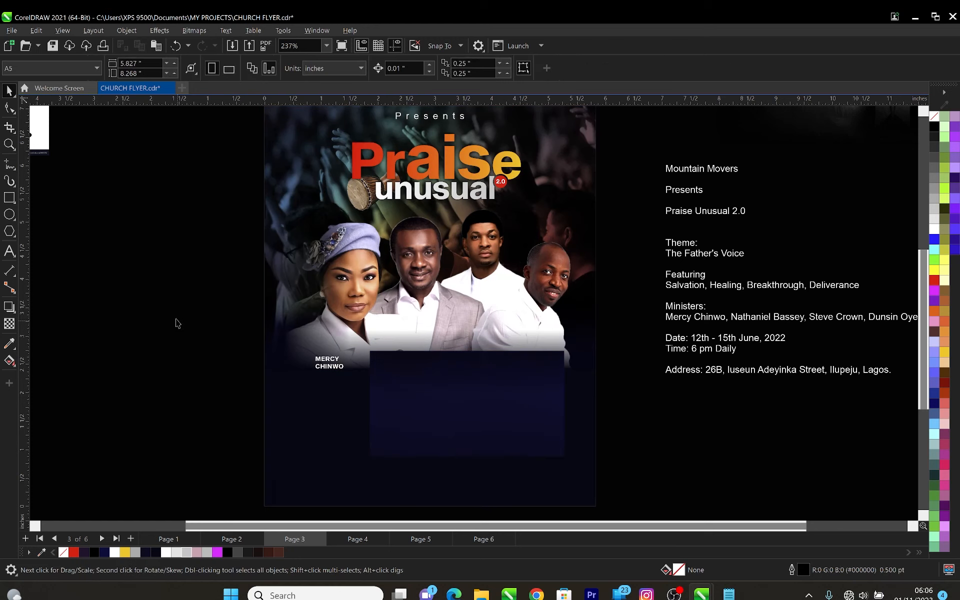
# Align the four names by their bottom edges and nudge them up 0.03 inches together
pyautogui.moveTo(168, 318); pyautogui.dragTo(631, 406)
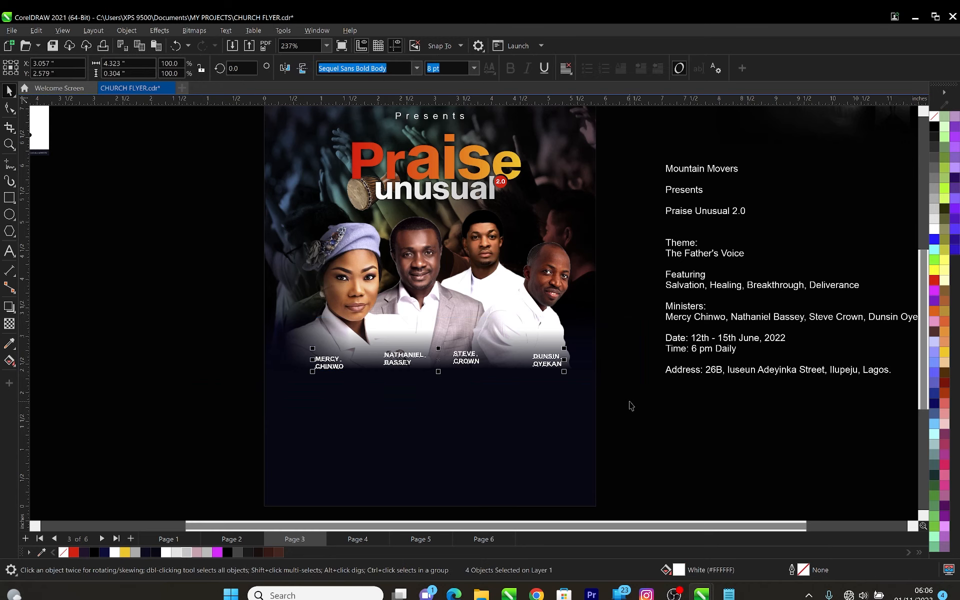
pyautogui.press('b')
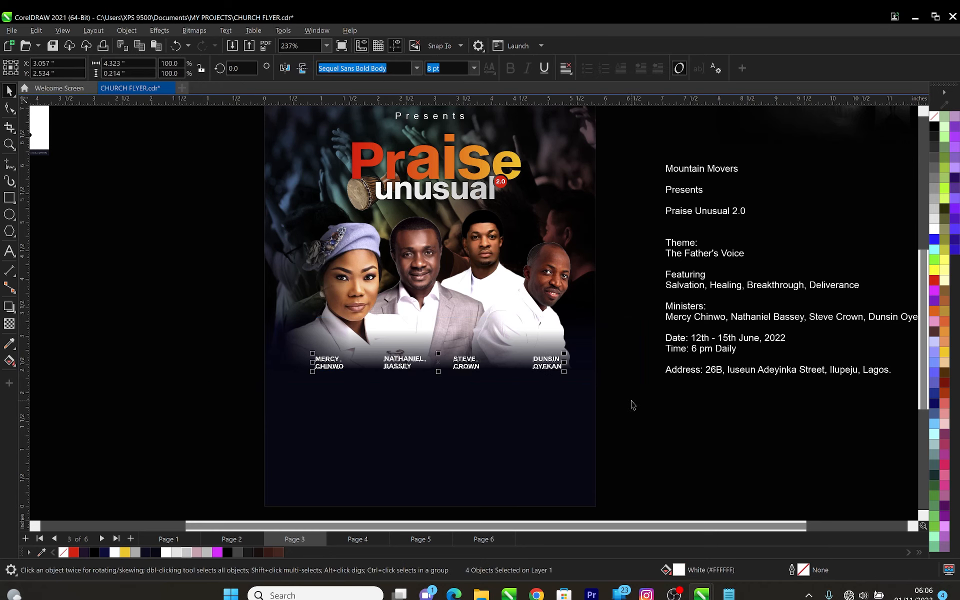
pyautogui.press('Up')
pyautogui.press('Up')
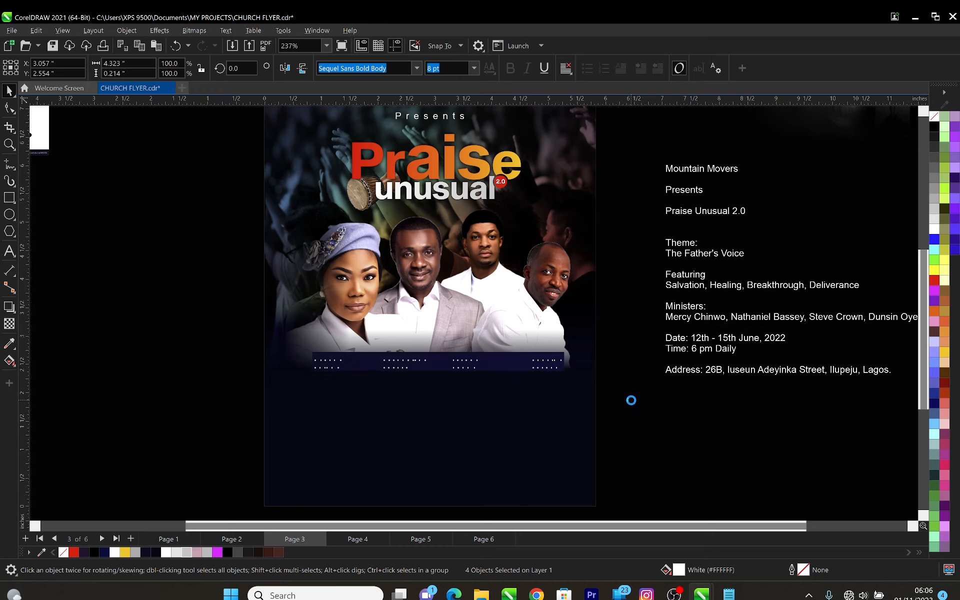
pyautogui.press('Up')
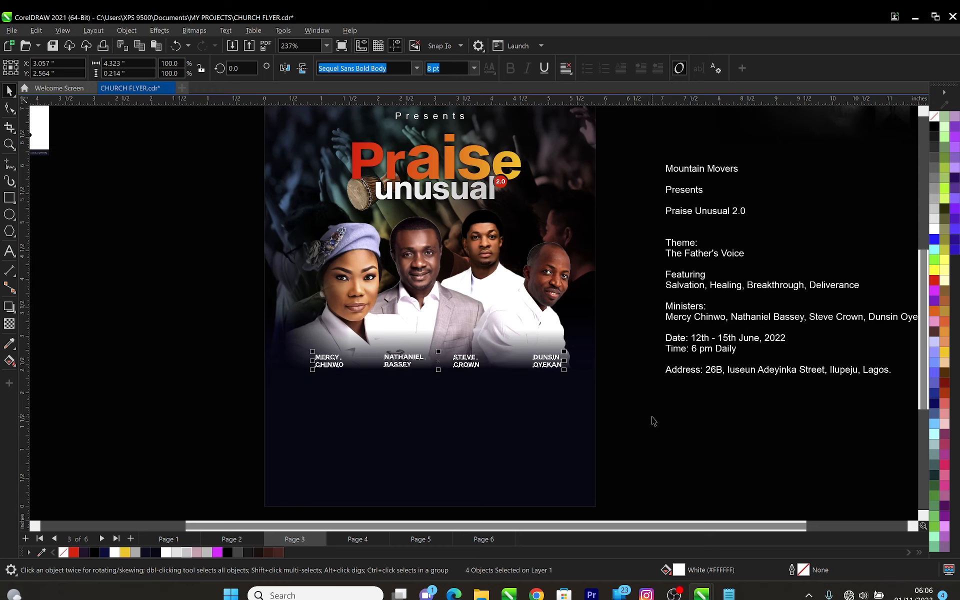
pyautogui.click(652, 421)
# Copy the lines "Theme: The Father's Voice" from the event details text beside the flyer
pyautogui.scroll(-2, 428, 329)
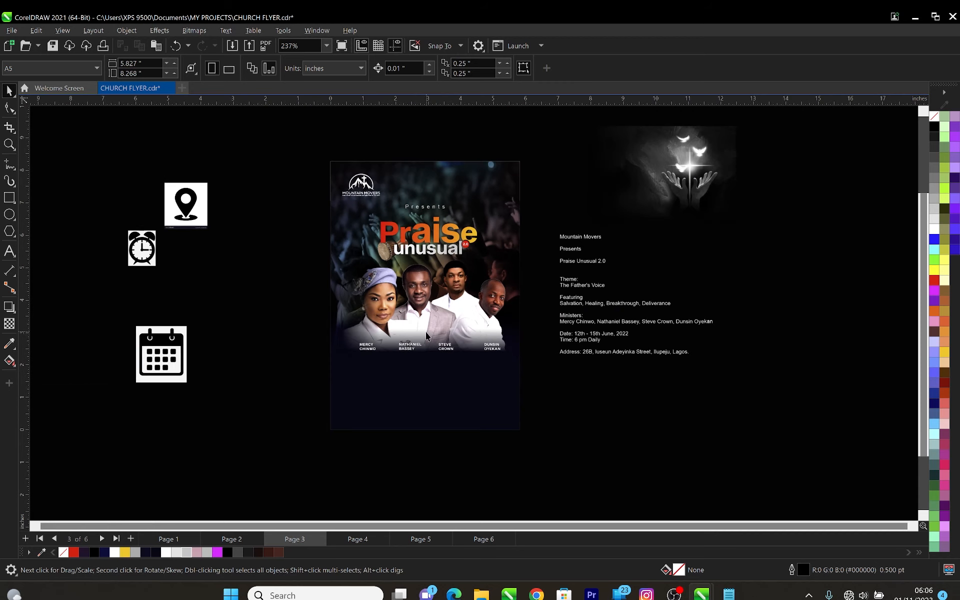
pyautogui.press('z')
pyautogui.moveTo(356, 223); pyautogui.dragTo(561, 437)
pyautogui.press('space')
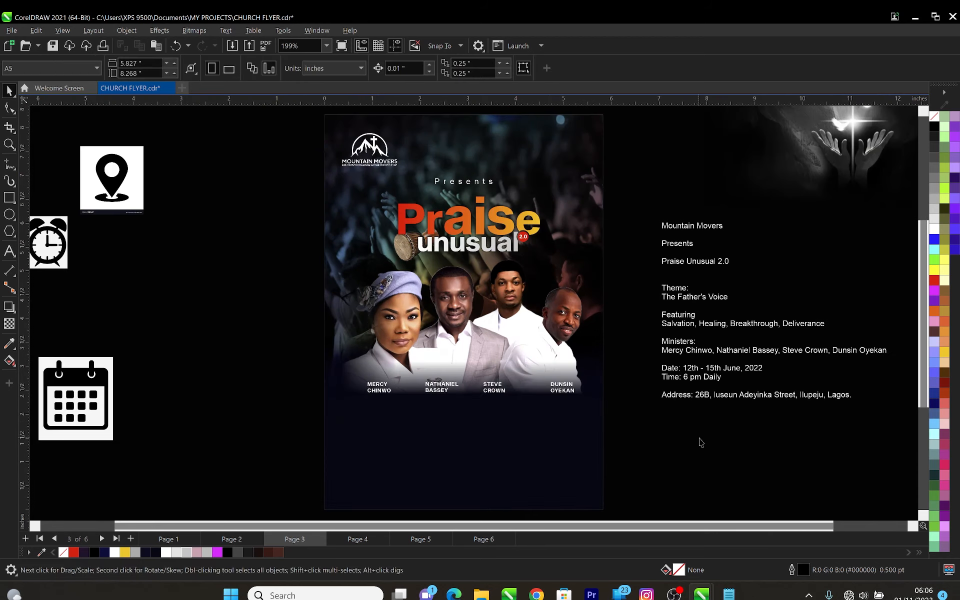
pyautogui.click(715, 356)
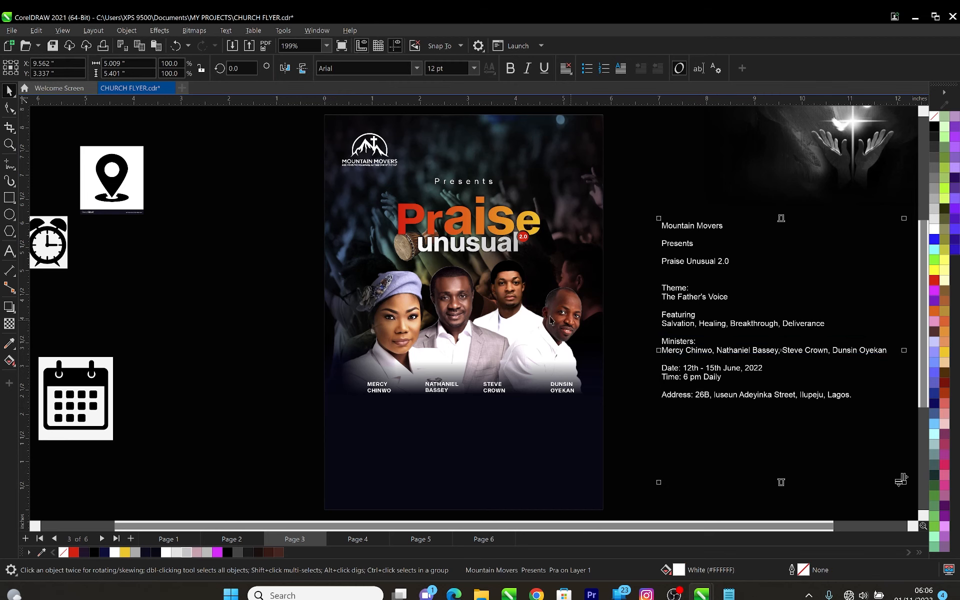
pyautogui.scroll(-1, 546, 316)
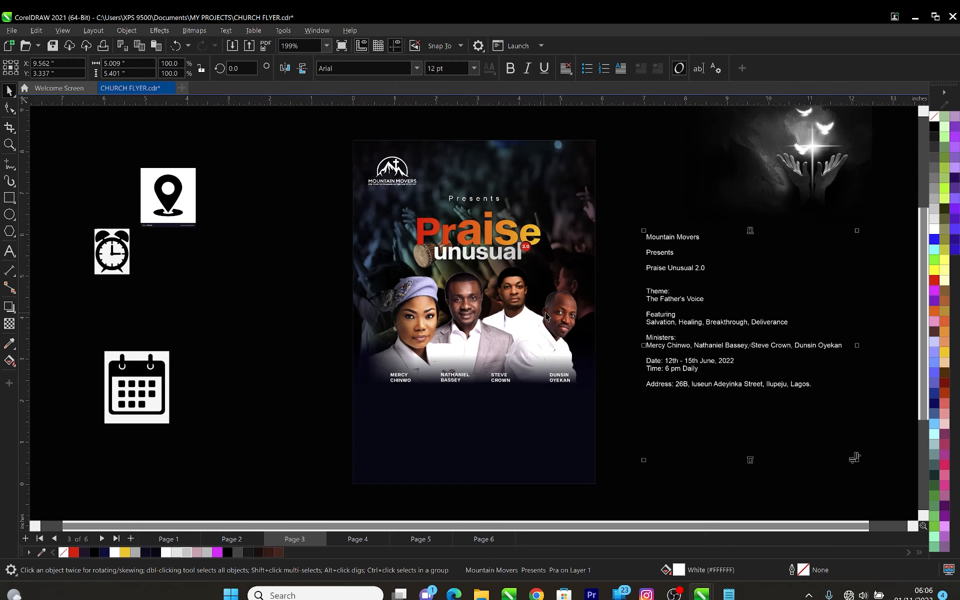
pyautogui.doubleClick(682, 298)
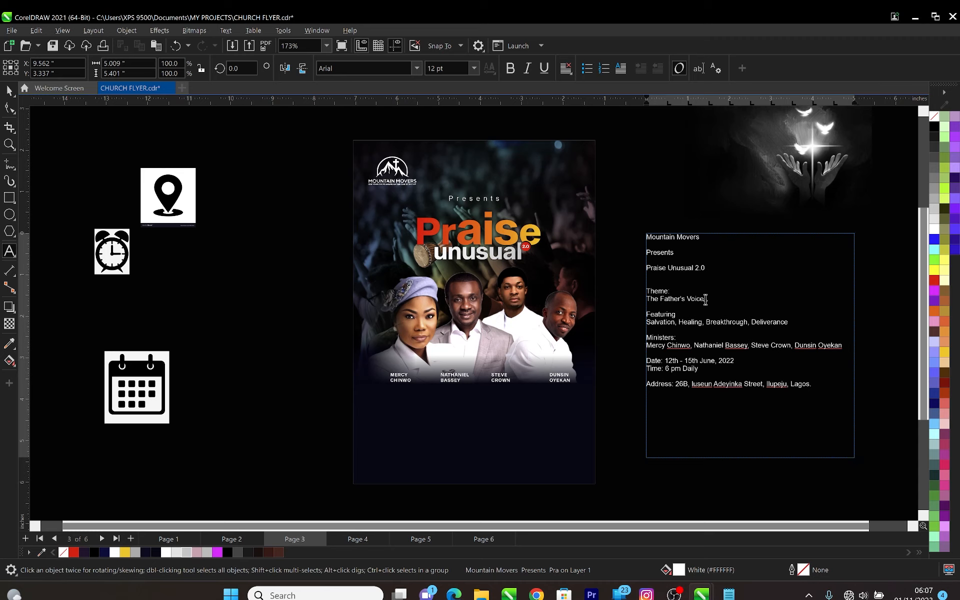
pyautogui.moveTo(705, 299); pyautogui.dragTo(644, 294)
pyautogui.hotkey('ctrl', 'c')
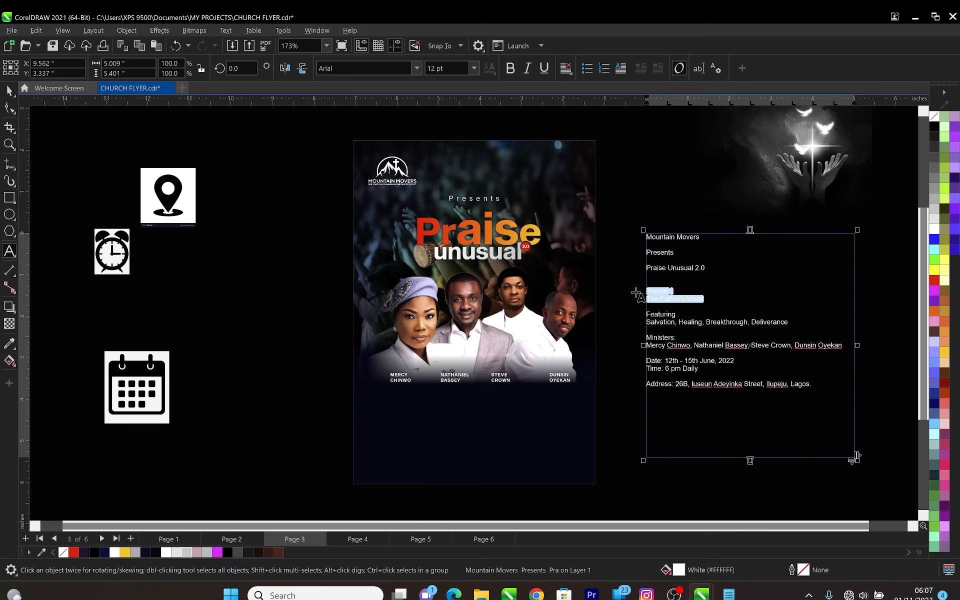
# Paste the copied theme lines as a new text object in the empty area below the ministers' names
pyautogui.hotkey('ctrl', 'space')
pyautogui.press('F8')
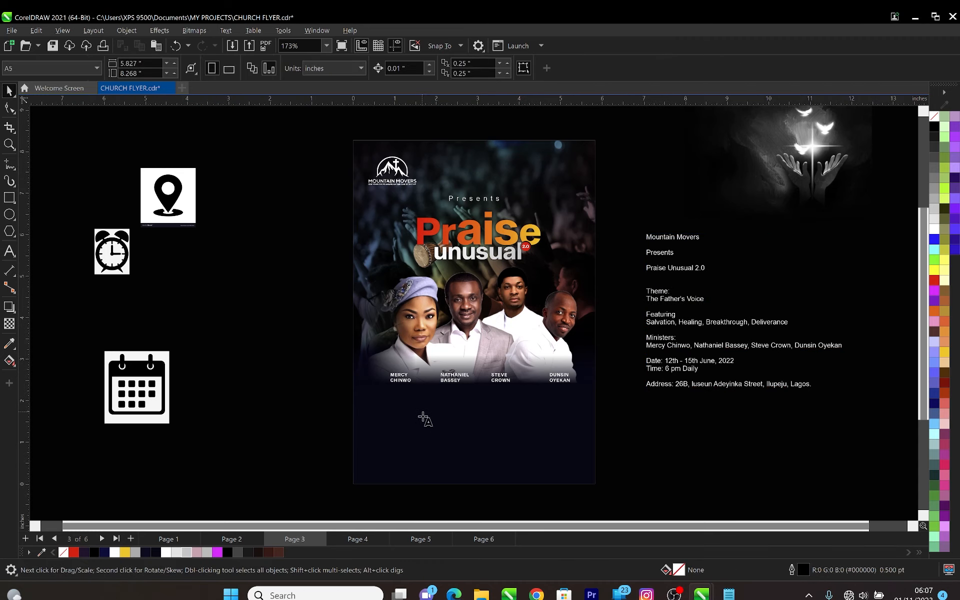
pyautogui.click(408, 425)
pyautogui.hotkey('ctrl', 'v')
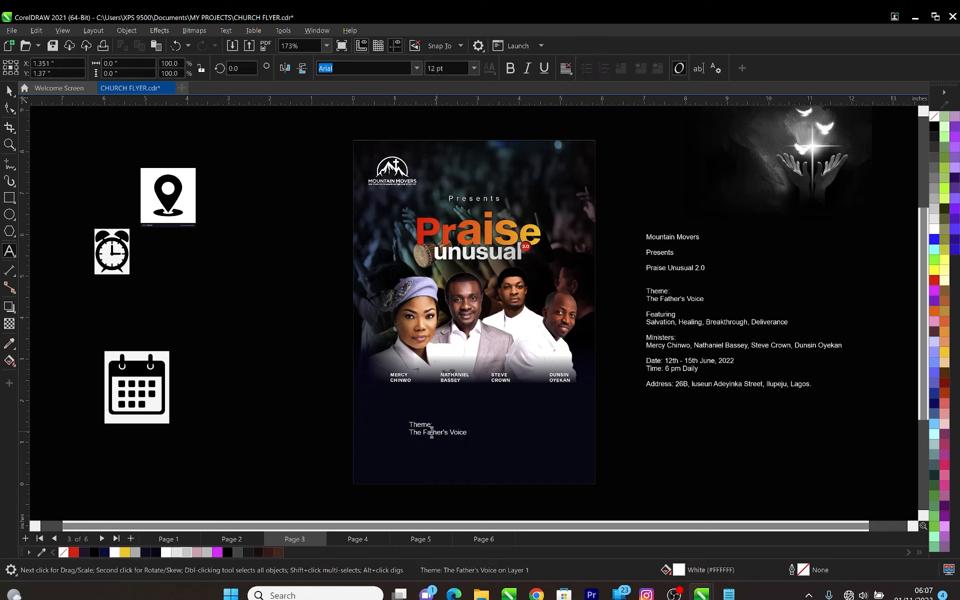
pyautogui.hotkey('ctrl', 'space')
pyautogui.click(301, 396)
# Insert a line break after "The" in the pasted theme text so "Father's Voice" sits on its own line
pyautogui.scroll(1, 466, 460)
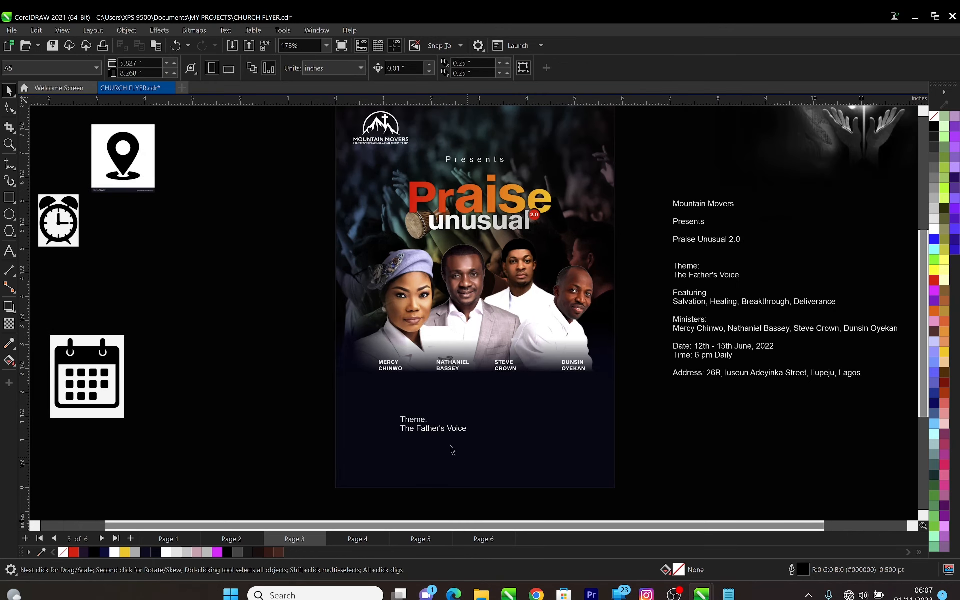
pyautogui.click(404, 429)
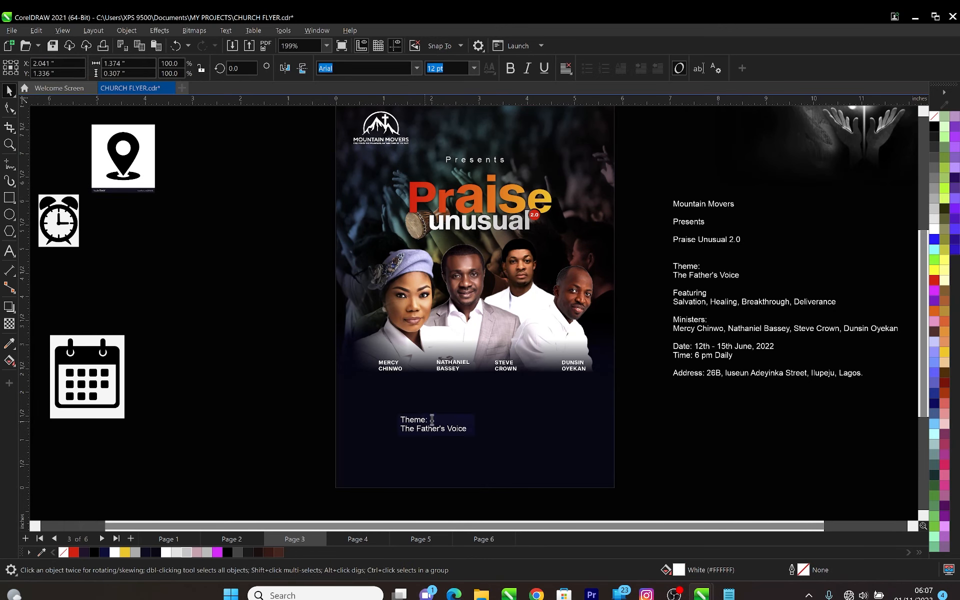
pyautogui.press('F8')
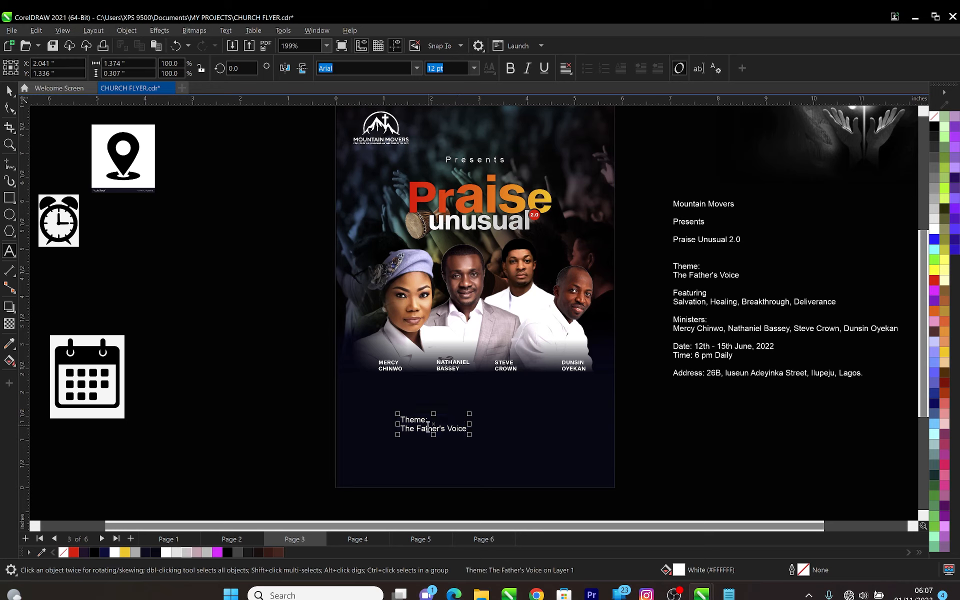
pyautogui.hotkey('ctrl', 'space')
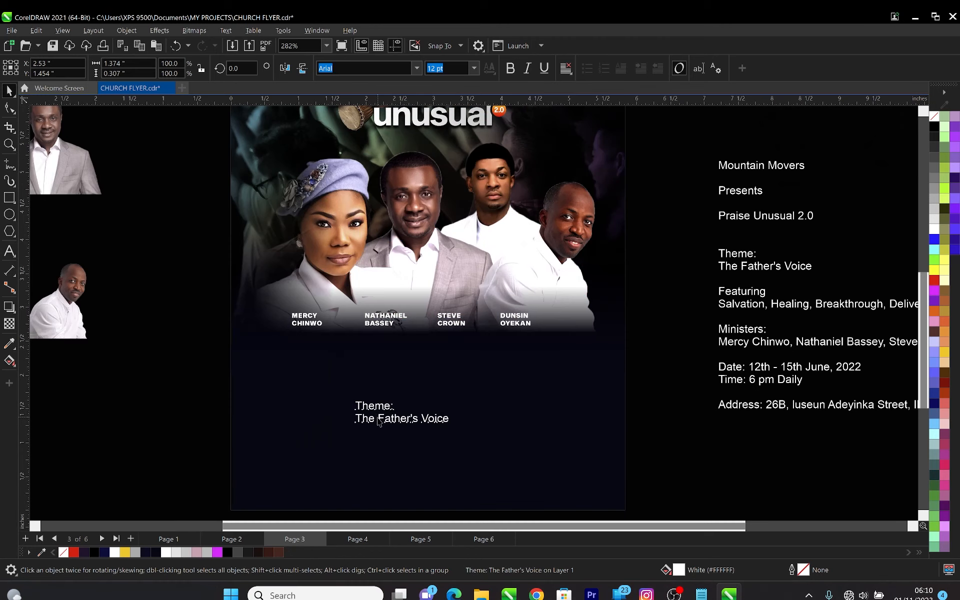
pyautogui.doubleClick(378, 421)
pyautogui.press('Return')
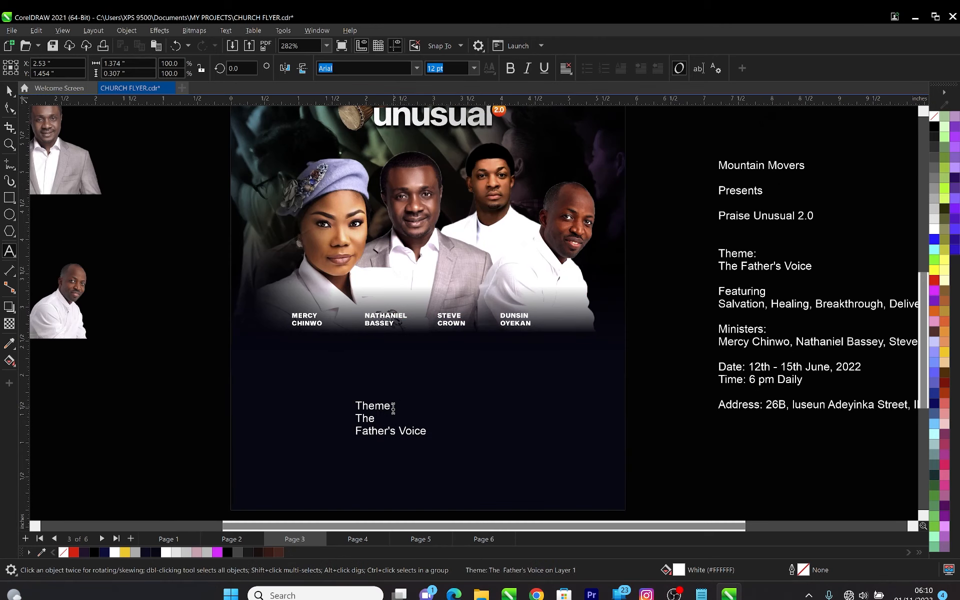
# Break the three-line theme text apart into separate line objects and save the document
pyautogui.click(9, 91)
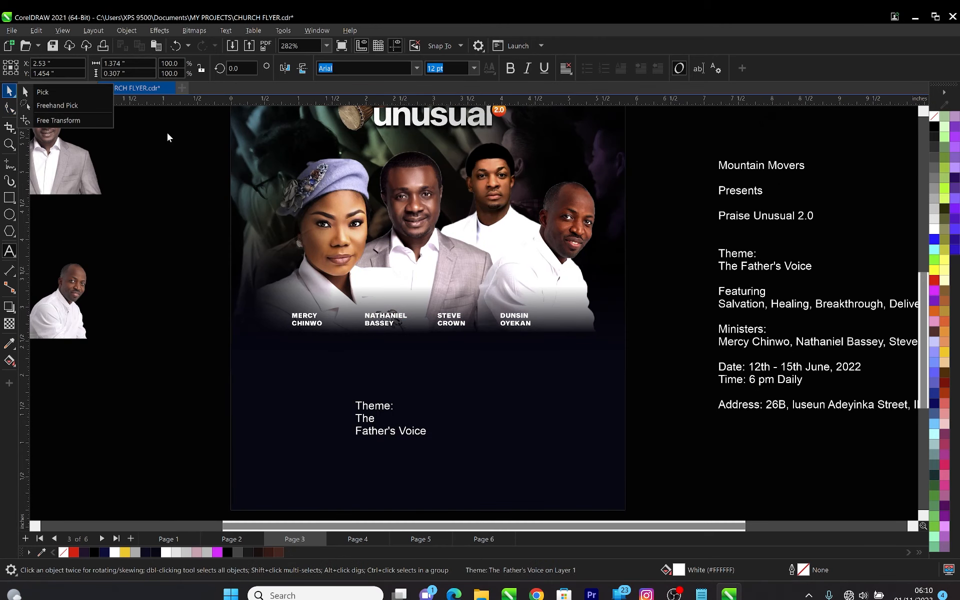
pyautogui.click(80, 91)
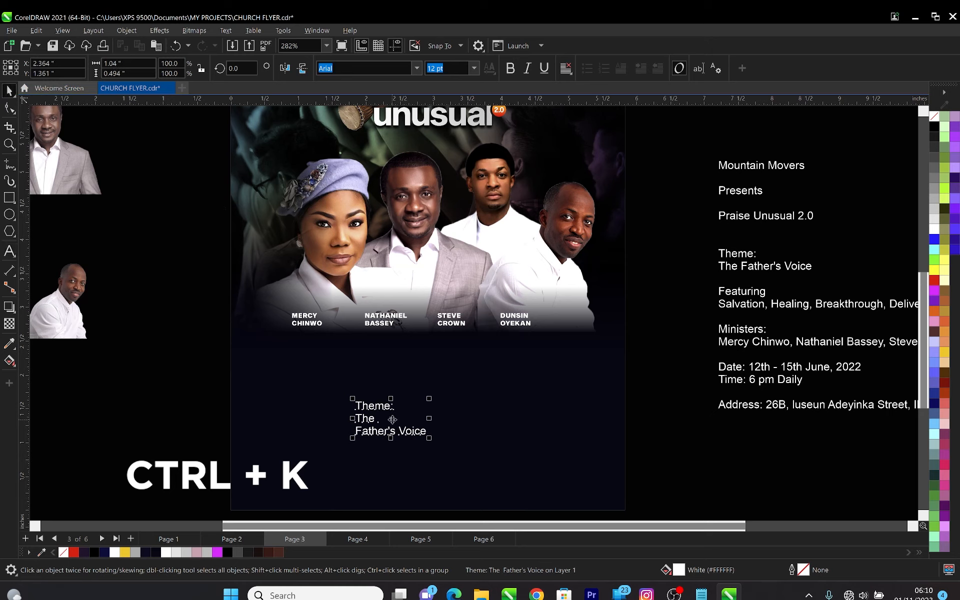
pyautogui.hotkey('ctrl', 'k')
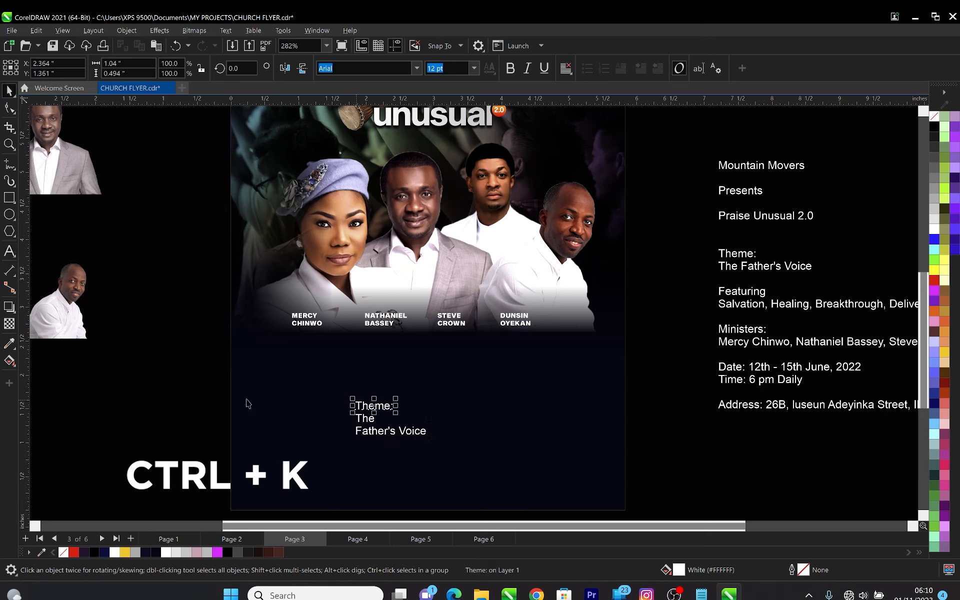
pyautogui.click(200, 385)
pyautogui.hotkey('ctrl', 's')
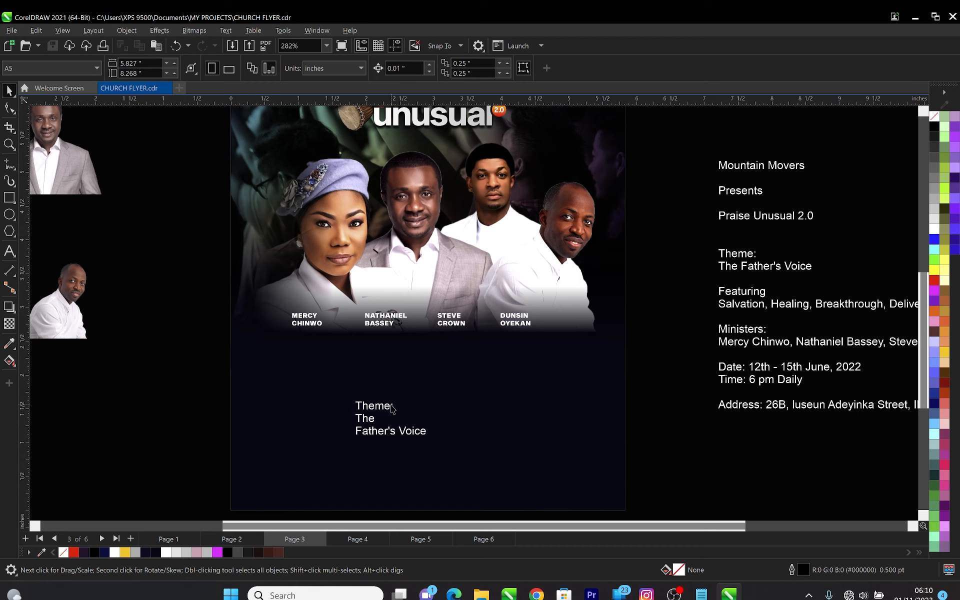
# Move "Theme:" up beneath the ministers' names and widen its letter spacing until the line is about 1.33 inches wide
pyautogui.scroll(-1, 390, 407)
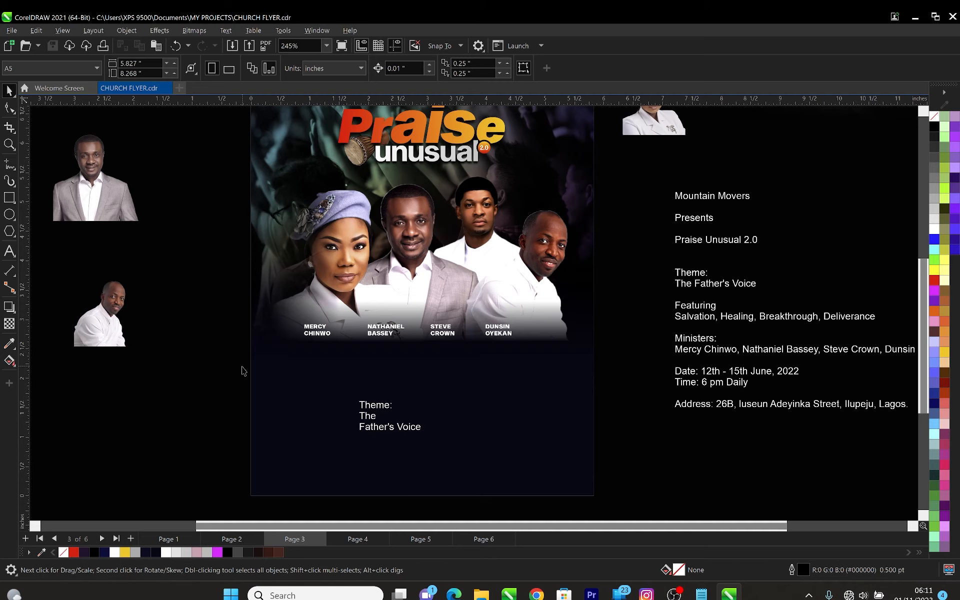
pyautogui.press('z')
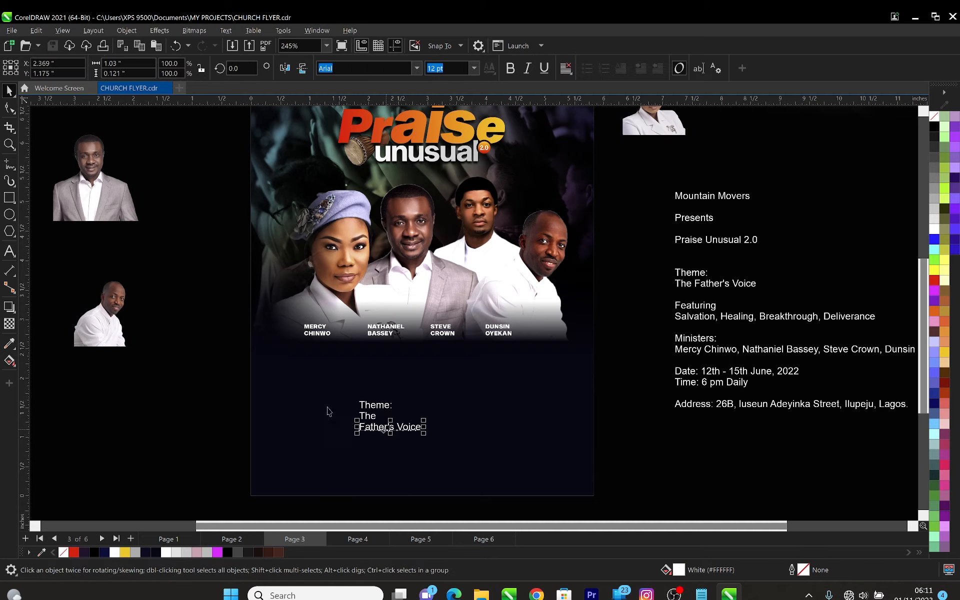
pyautogui.moveTo(191, 342); pyautogui.dragTo(624, 496)
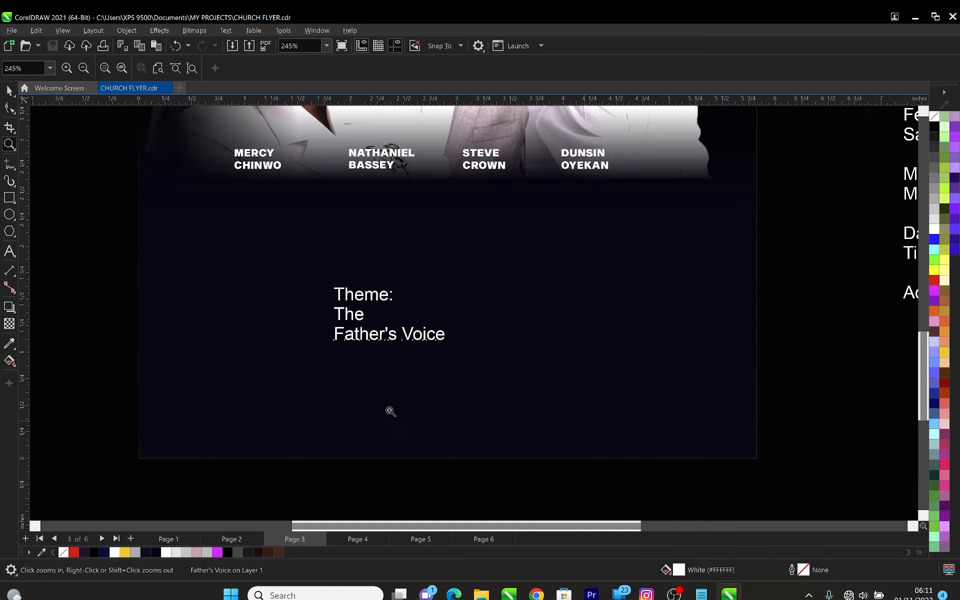
pyautogui.press('space')
pyautogui.moveTo(381, 296); pyautogui.dragTo(422, 221)
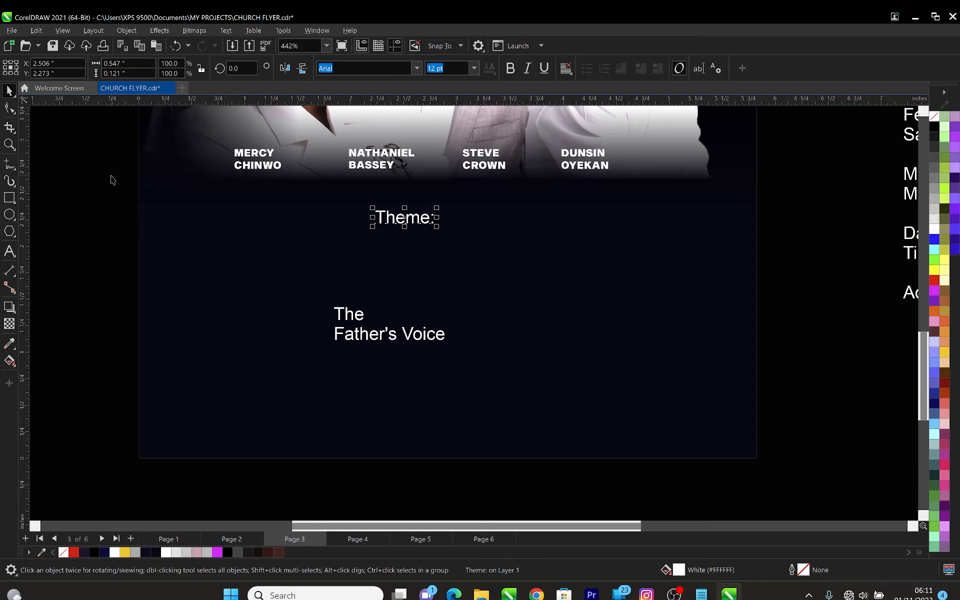
pyautogui.click(9, 108)
pyautogui.moveTo(440, 228); pyautogui.dragTo(518, 236)
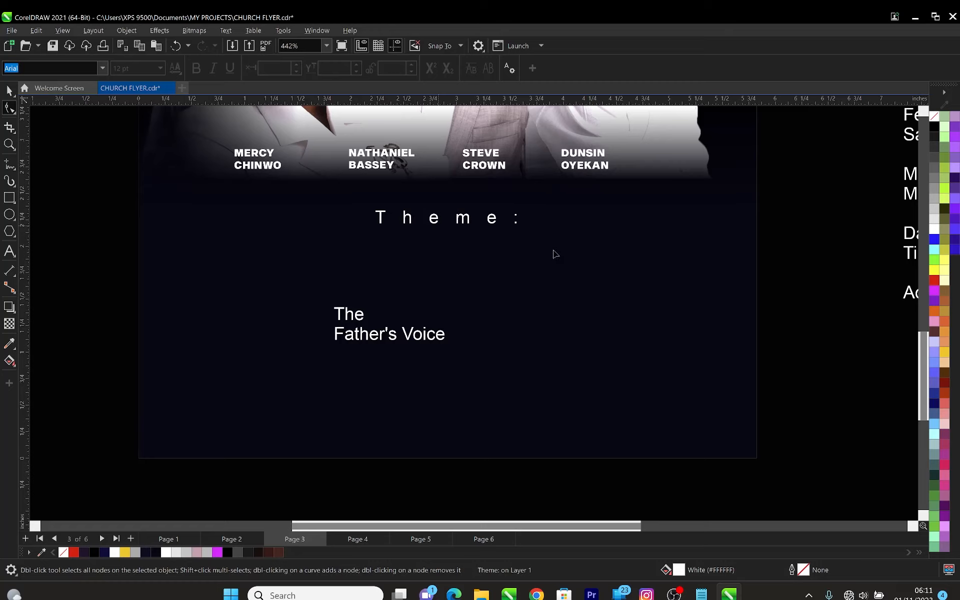
pyautogui.press('space')
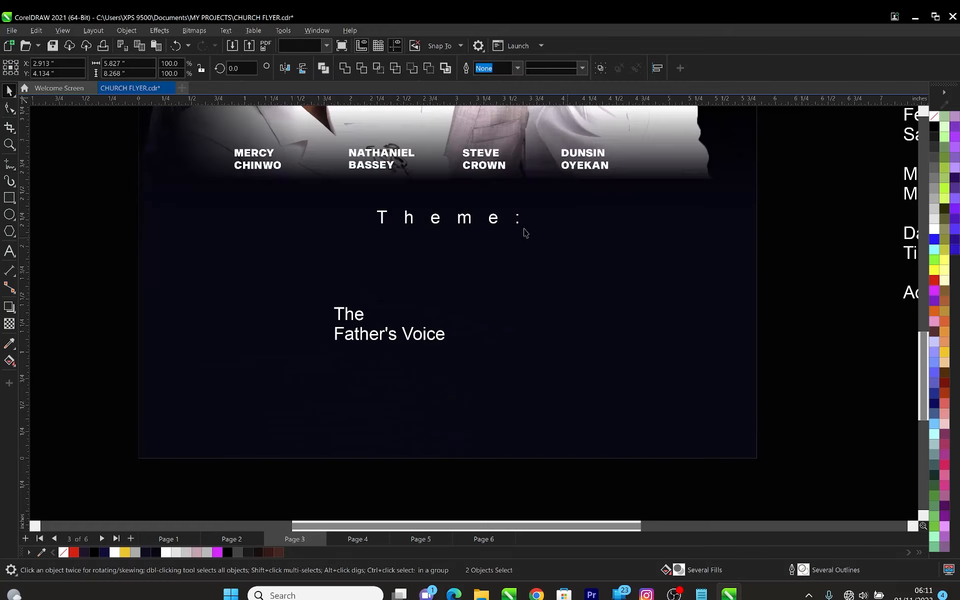
# Scale the letter-spaced "Theme:" line down proportionally to about 10.3 pt
pyautogui.click(496, 224)
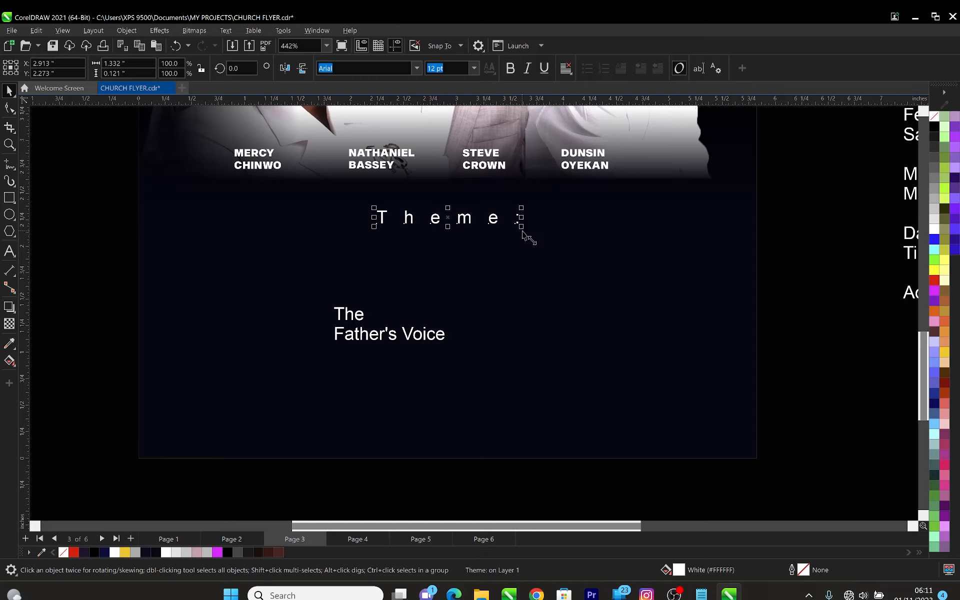
pyautogui.moveTo(522, 231); pyautogui.dragTo(510, 230)
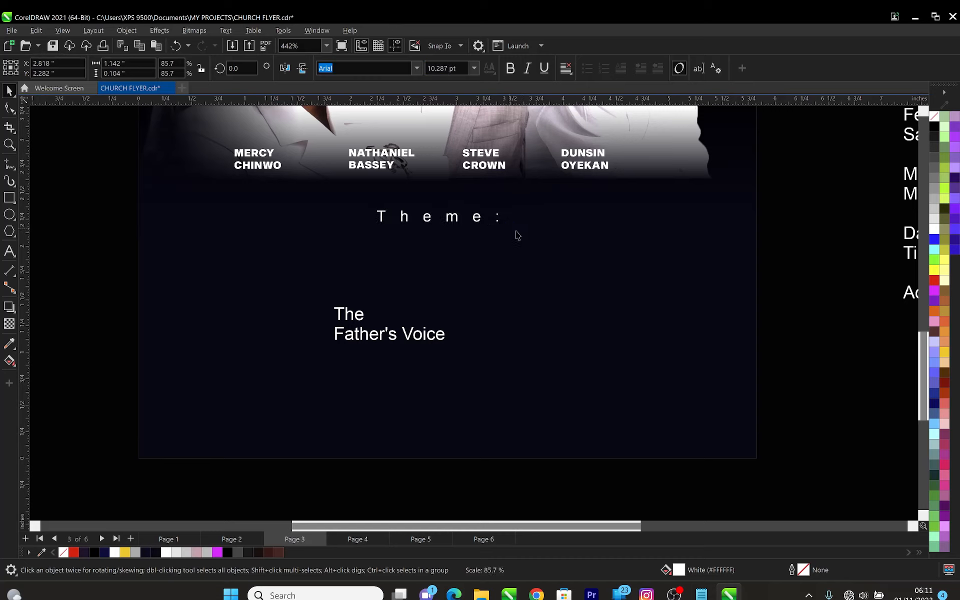
pyautogui.click(421, 294)
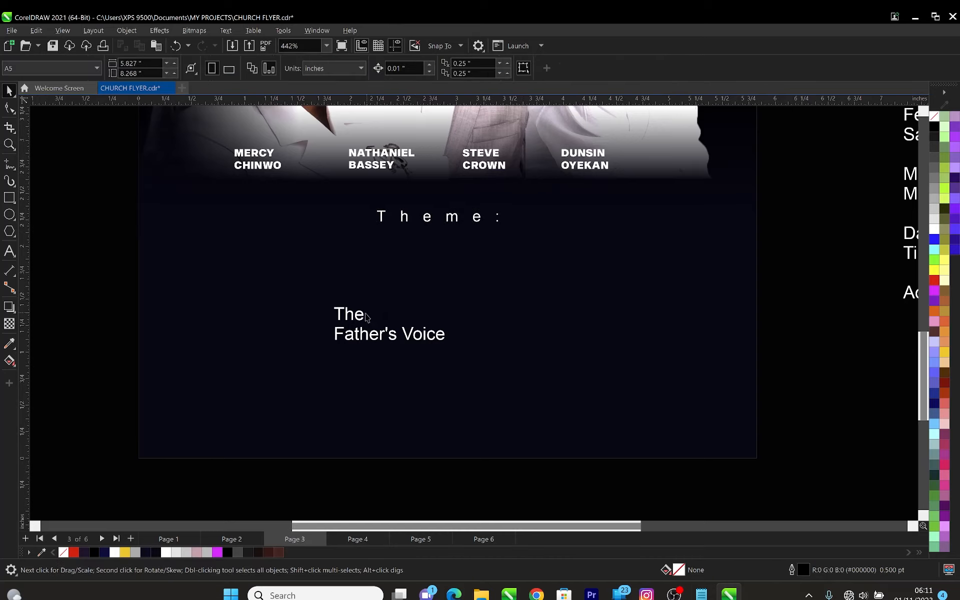
# Set "The" aside, place "Father's Voice" beneath "Theme:" and enlarge it from its centre to about 22.4 pt
pyautogui.moveTo(366, 317); pyautogui.dragTo(290, 327)
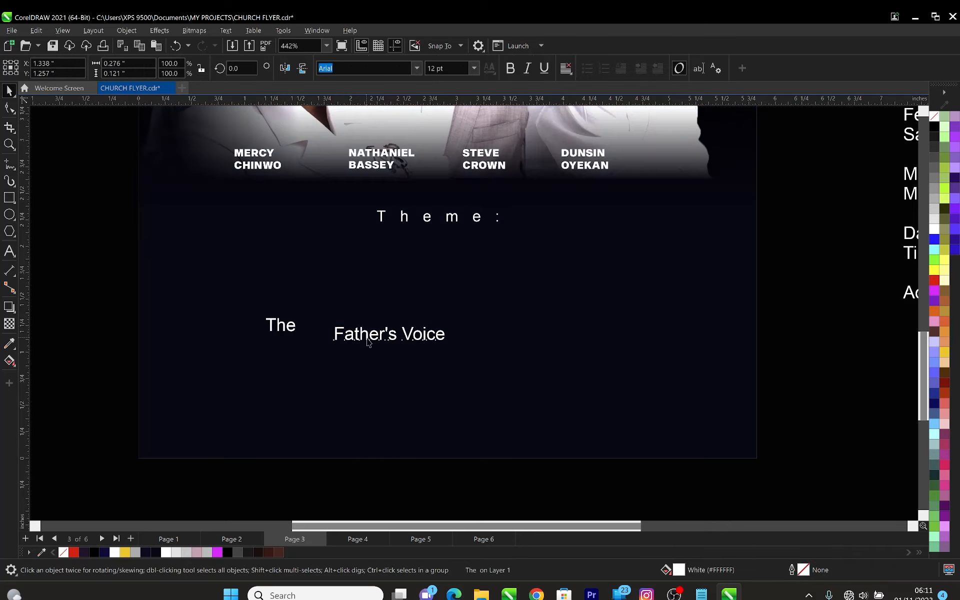
pyautogui.moveTo(368, 341); pyautogui.dragTo(420, 272)
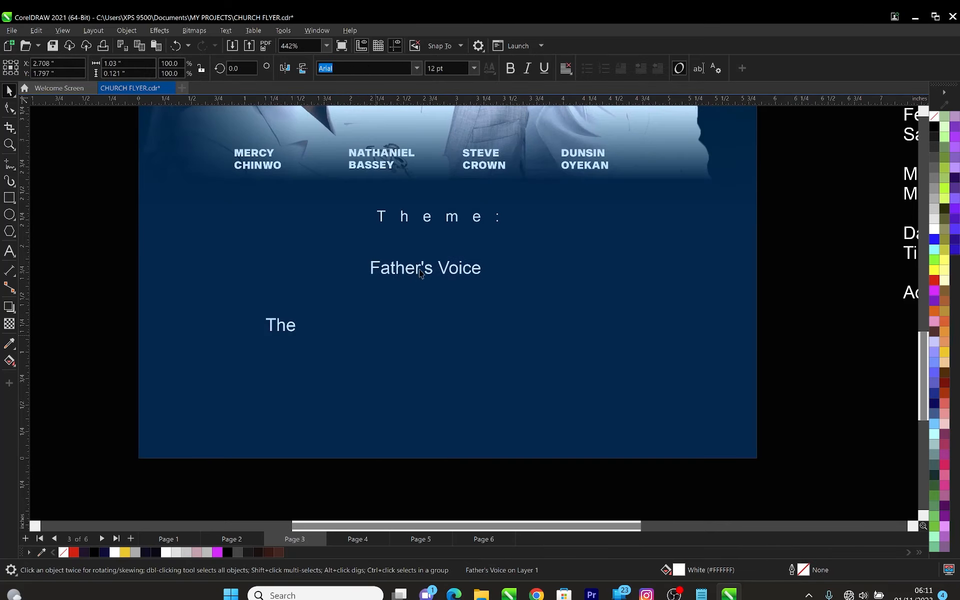
pyautogui.moveTo(485, 280); pyautogui.dragTo(535, 311)
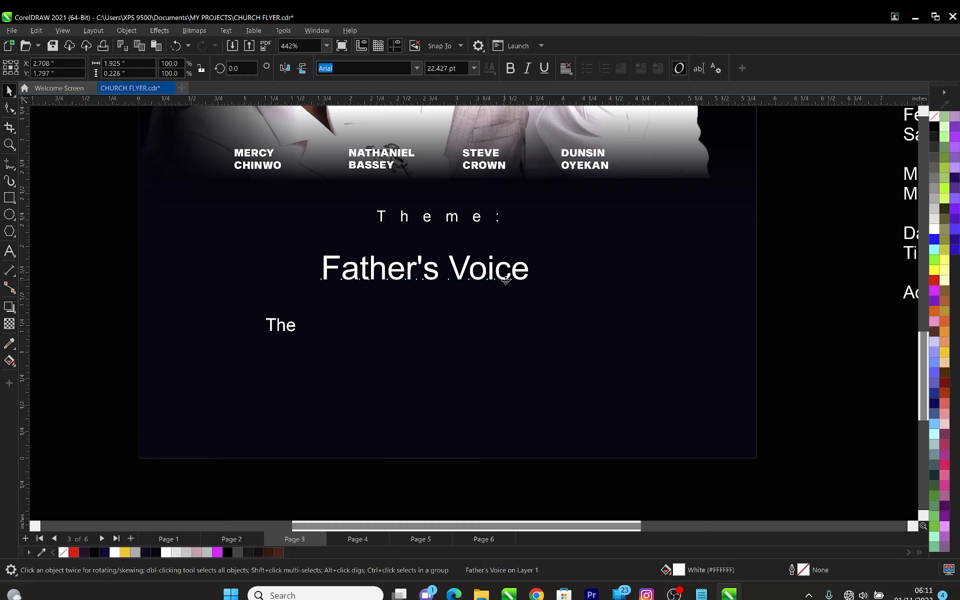
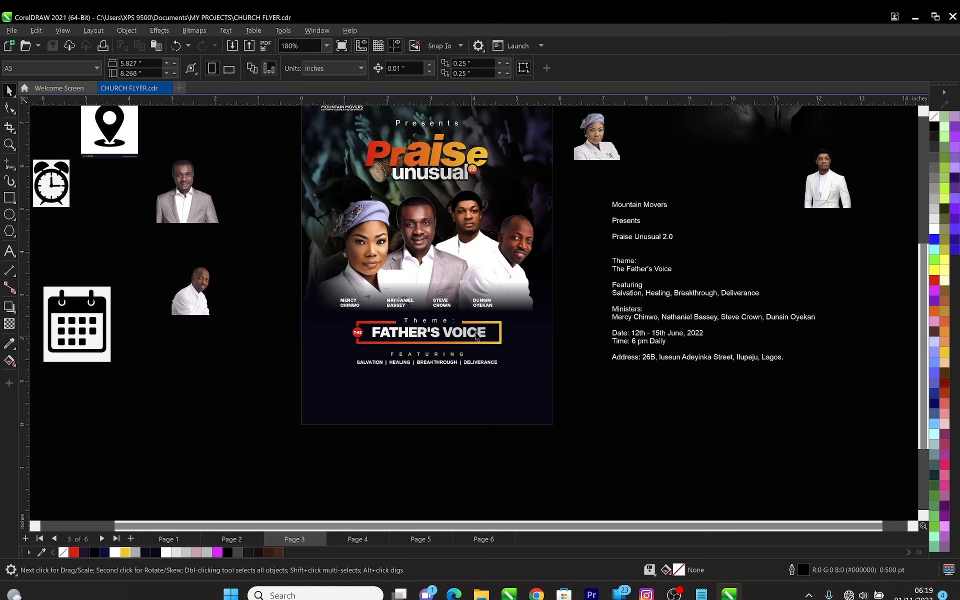
# Copy the date and time lines from the event details text beside the flyer and save the document
pyautogui.click(665, 339)
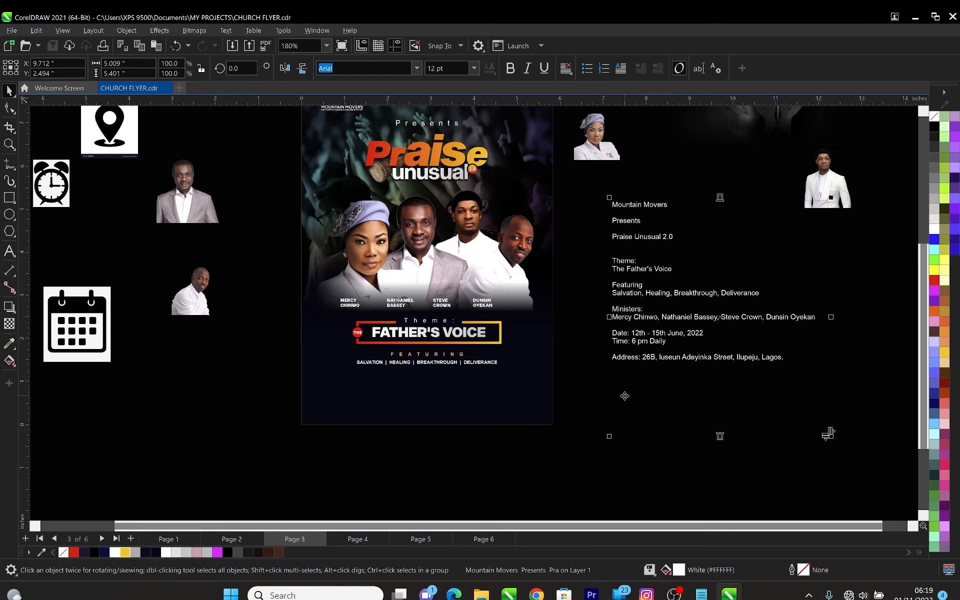
pyautogui.doubleClick(673, 342)
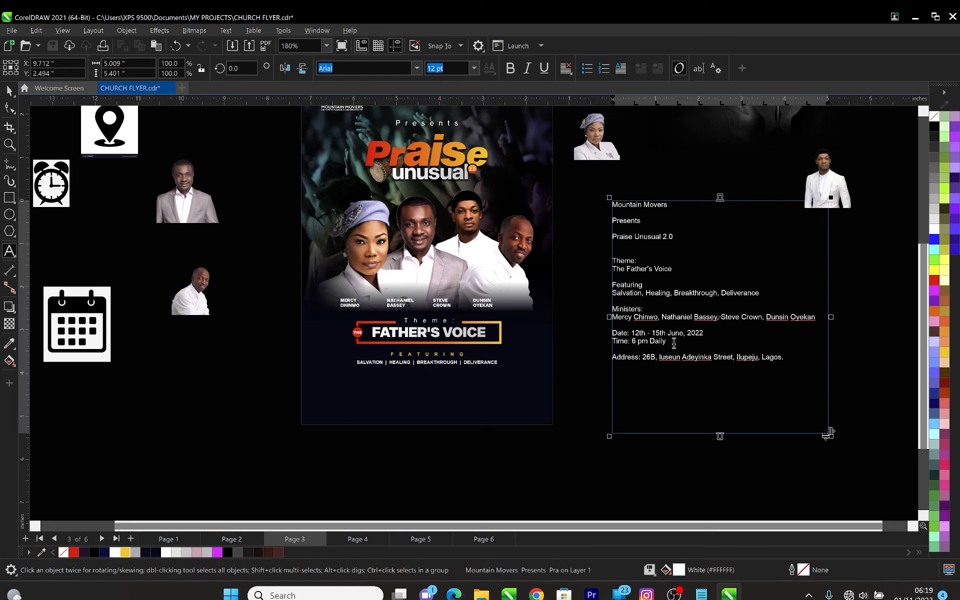
pyautogui.moveTo(674, 343); pyautogui.dragTo(605, 332)
pyautogui.hotkey('ctrl', 'c')
pyautogui.hotkey('ctrl', 's')
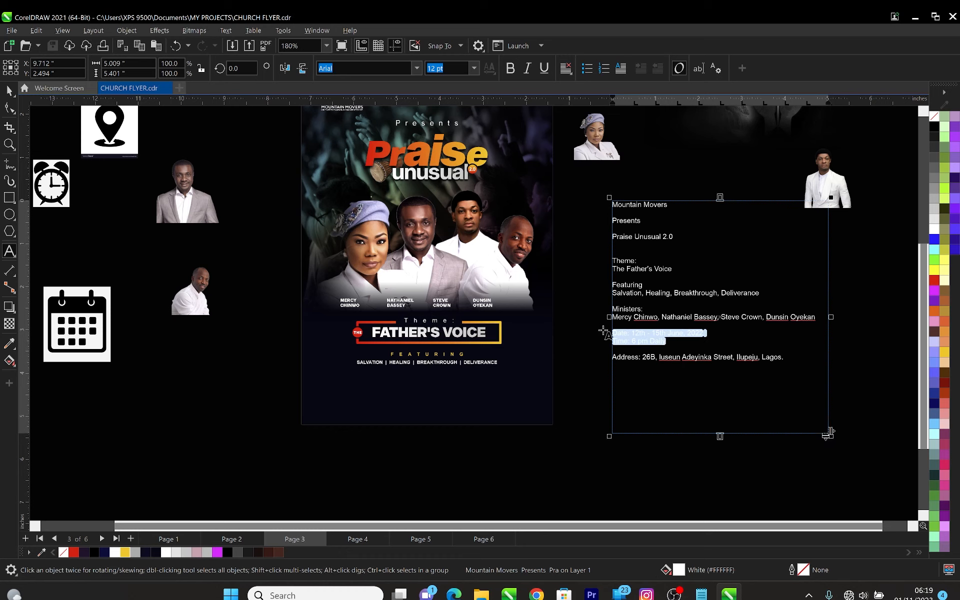
# Paste the copied date and time lines as a new text object in the empty area below the featuring section
pyautogui.click(547, 487)
pyautogui.press('F8')
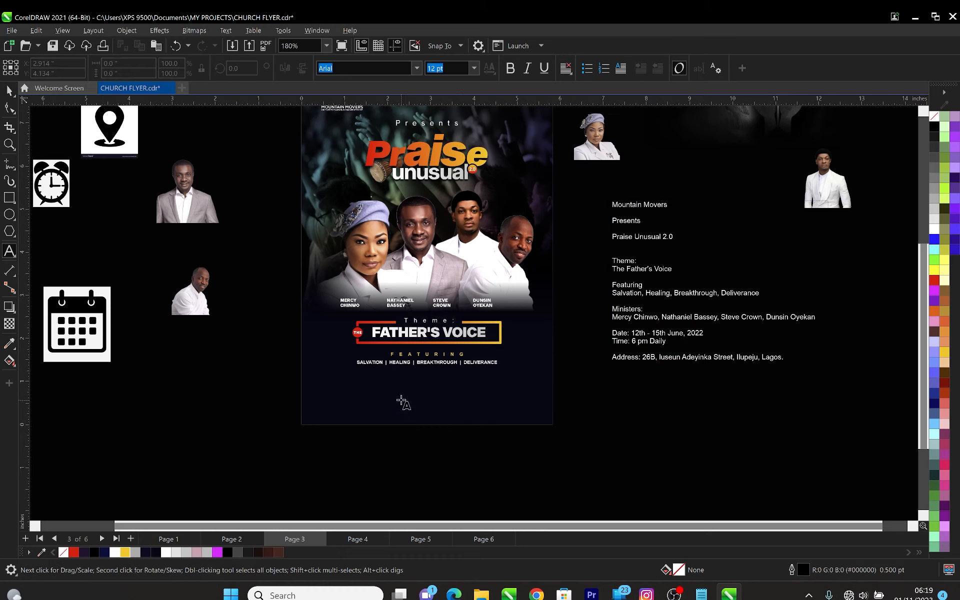
pyautogui.click(398, 398)
pyautogui.hotkey('ctrl', 'v')
pyautogui.press('Escape')
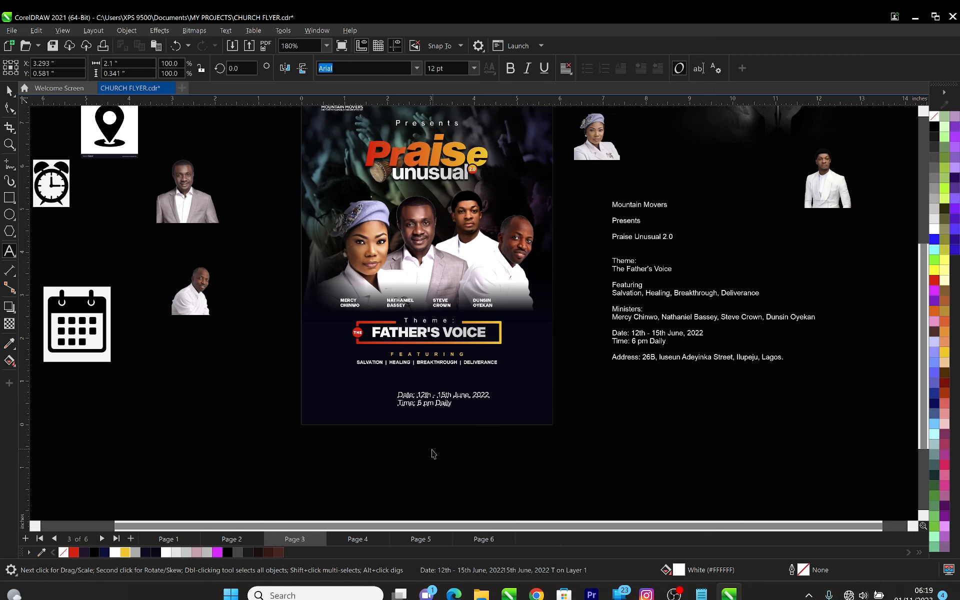
# Delete the "Time:" and "Date:" labels from the pasted text, leaving "12th - 15th June, 2022" and "6 pm Daily"
pyautogui.press('z')
pyautogui.moveTo(292, 320); pyautogui.dragTo(600, 442)
pyautogui.press('space')
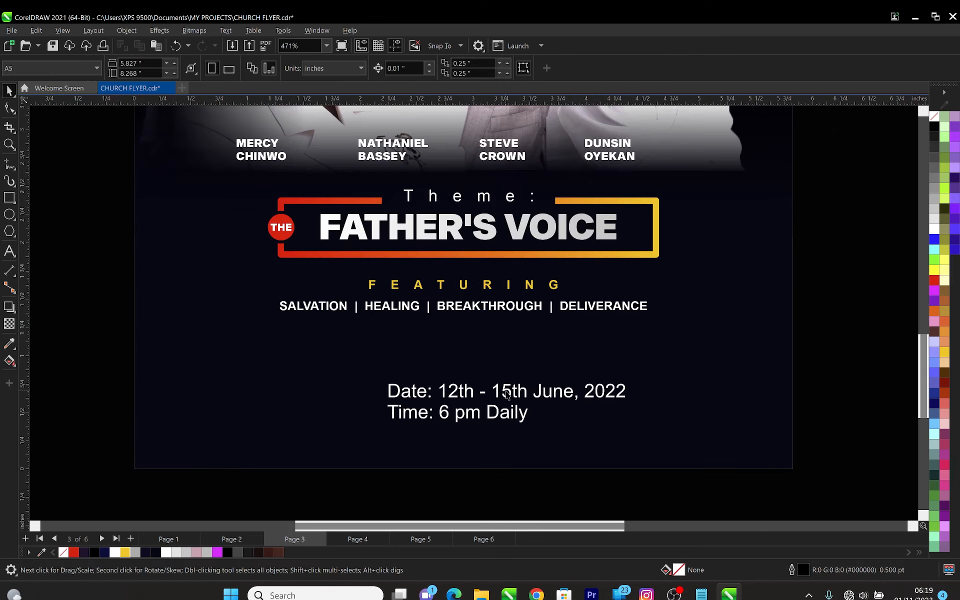
pyautogui.click(454, 408)
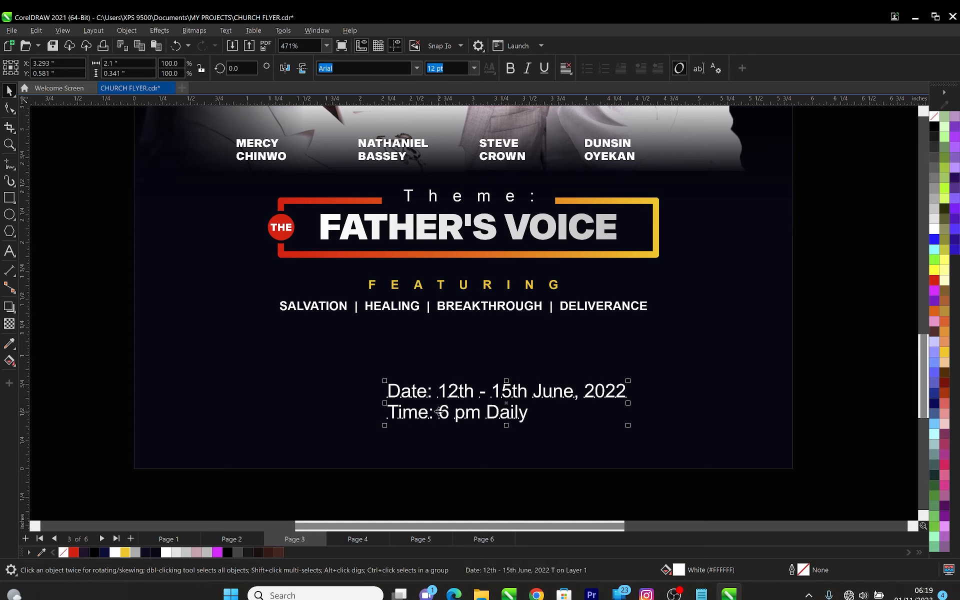
pyautogui.doubleClick(440, 414)
pyautogui.moveTo(440, 414); pyautogui.dragTo(383, 409)
pyautogui.press('BackSpace')
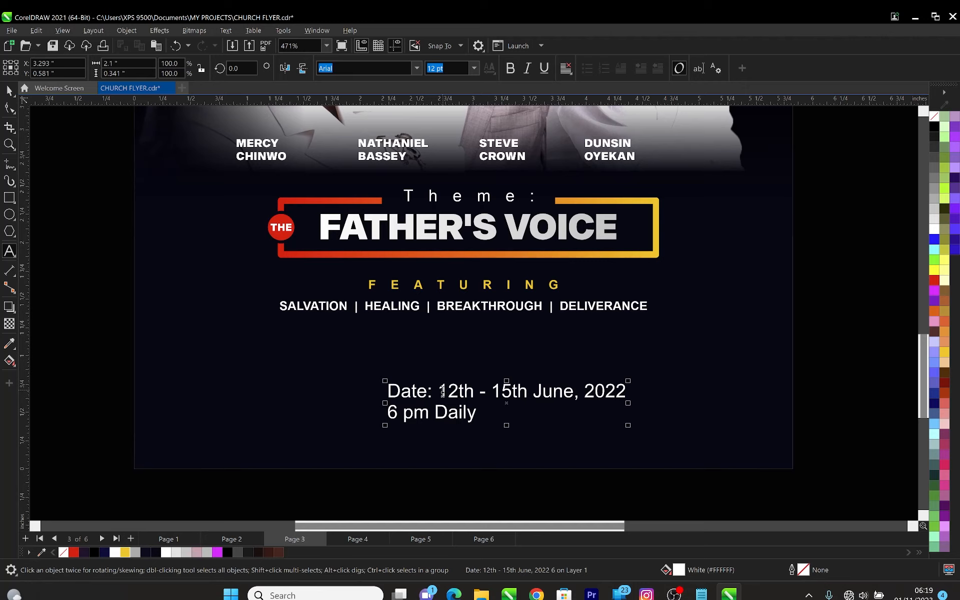
pyautogui.moveTo(442, 391); pyautogui.dragTo(364, 391)
pyautogui.press('BackSpace')
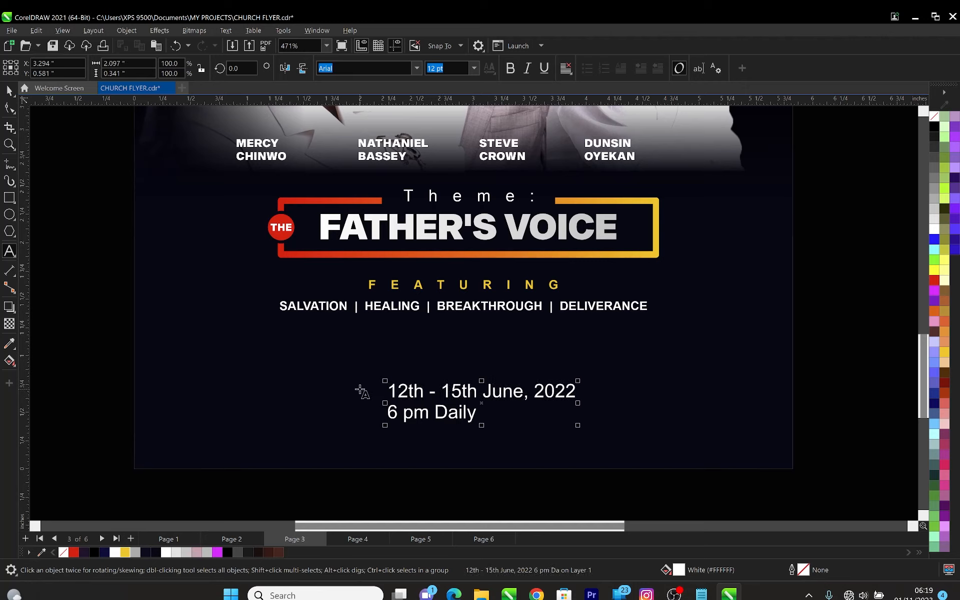
# Convert both lines of the date and time text to uppercase
pyautogui.hotkey('ctrl', 'a')
pyautogui.rightClick(437, 390)
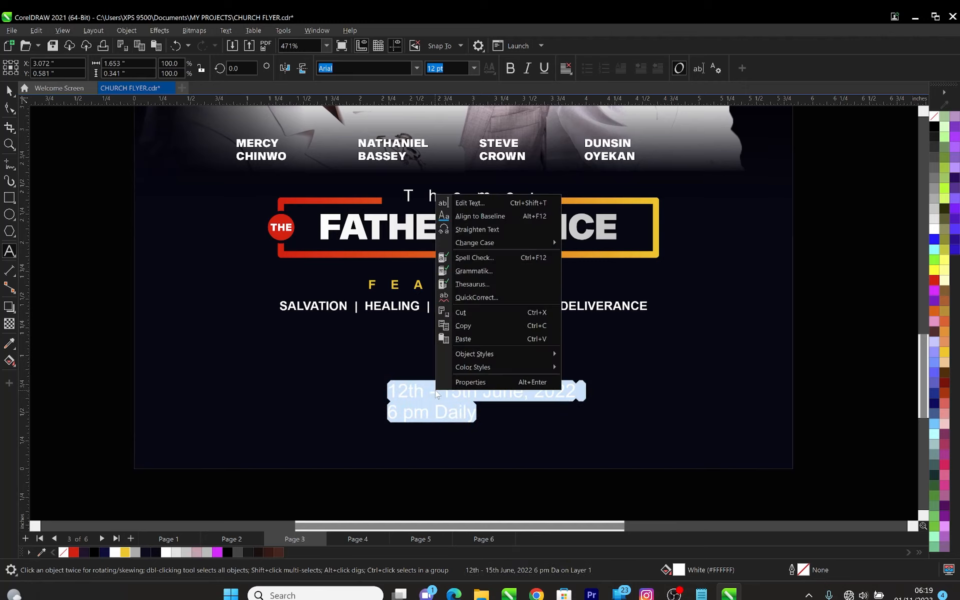
pyautogui.moveTo(500, 243)
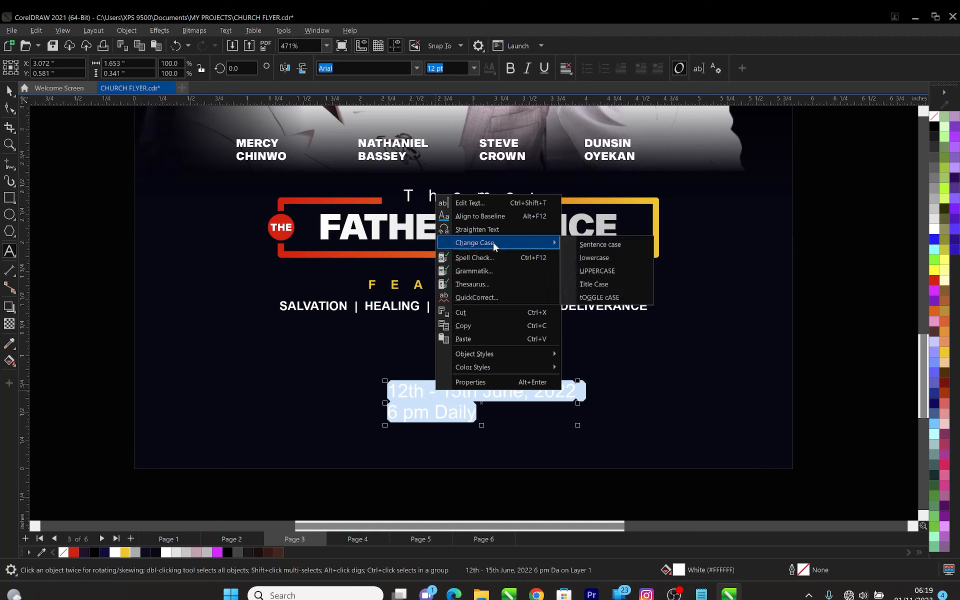
pyautogui.click(605, 270)
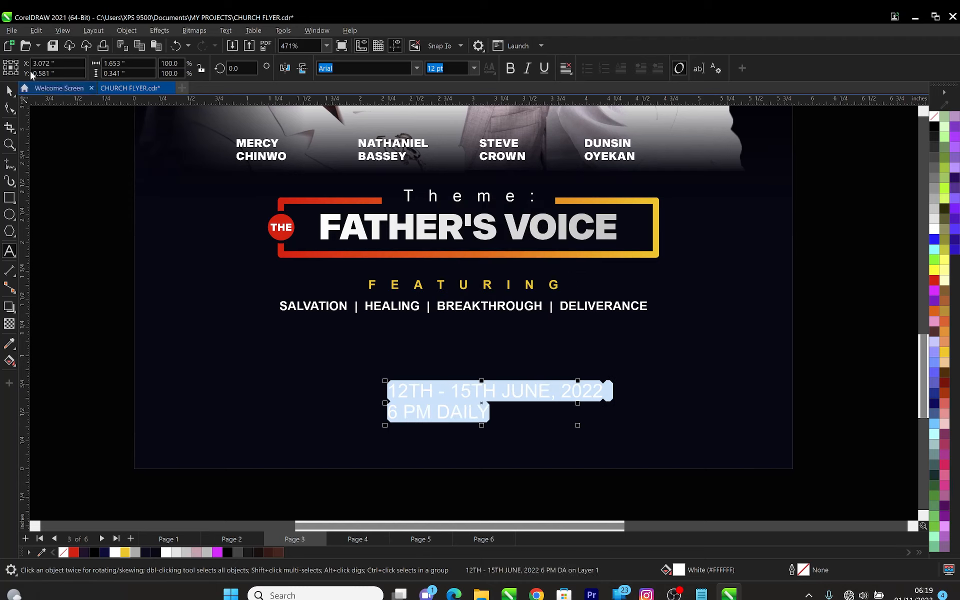
# Set the date and time text to the Sequel Sans Black Head font at 8 pt
pyautogui.click(10, 91)
pyautogui.click(416, 68)
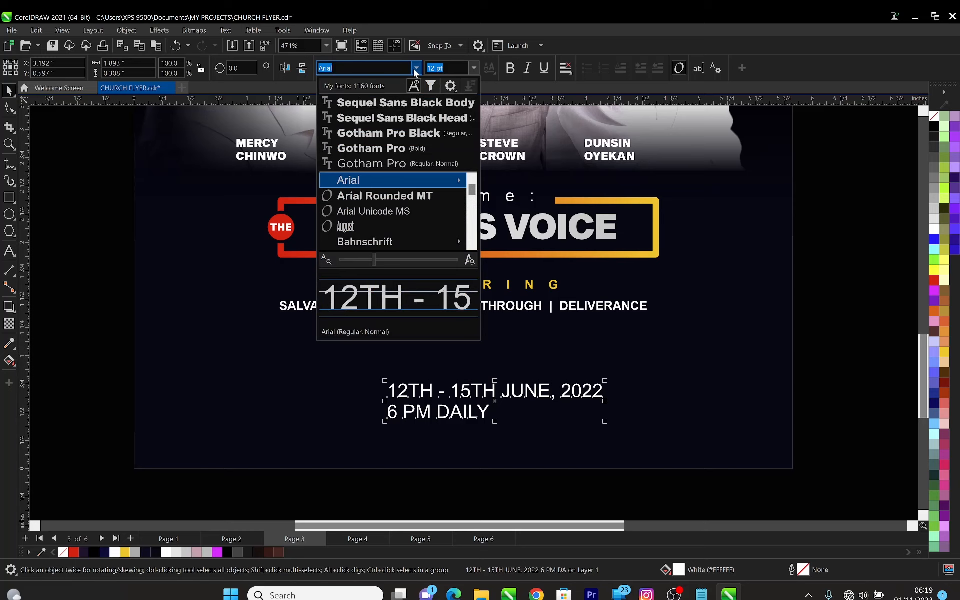
pyautogui.click(421, 118)
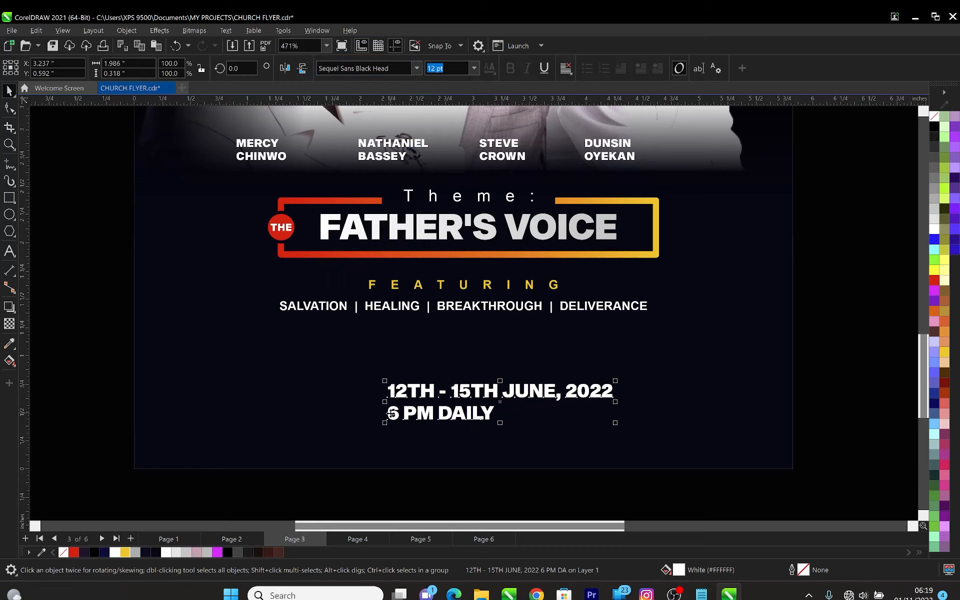
pyautogui.click(473, 68)
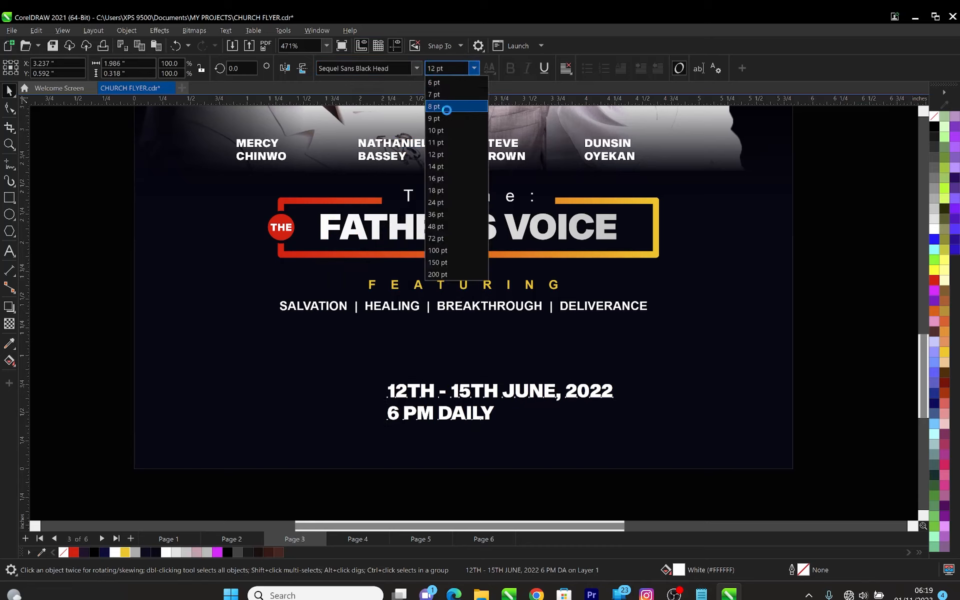
pyautogui.press('Escape')
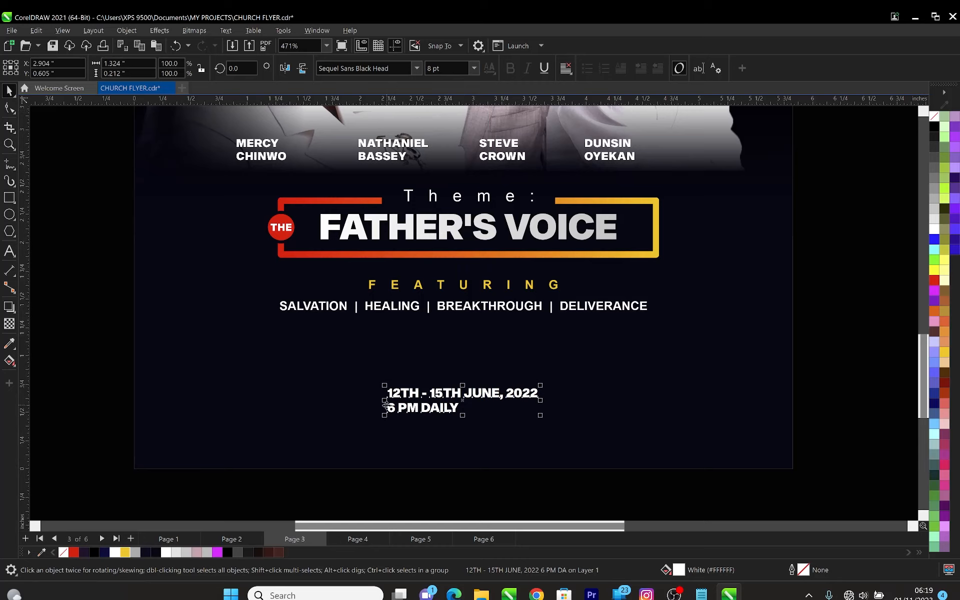
# Join "6 PM DAILY" onto the same line as the date, leaving a wide gap of spaces between them
pyautogui.doubleClick(391, 414)
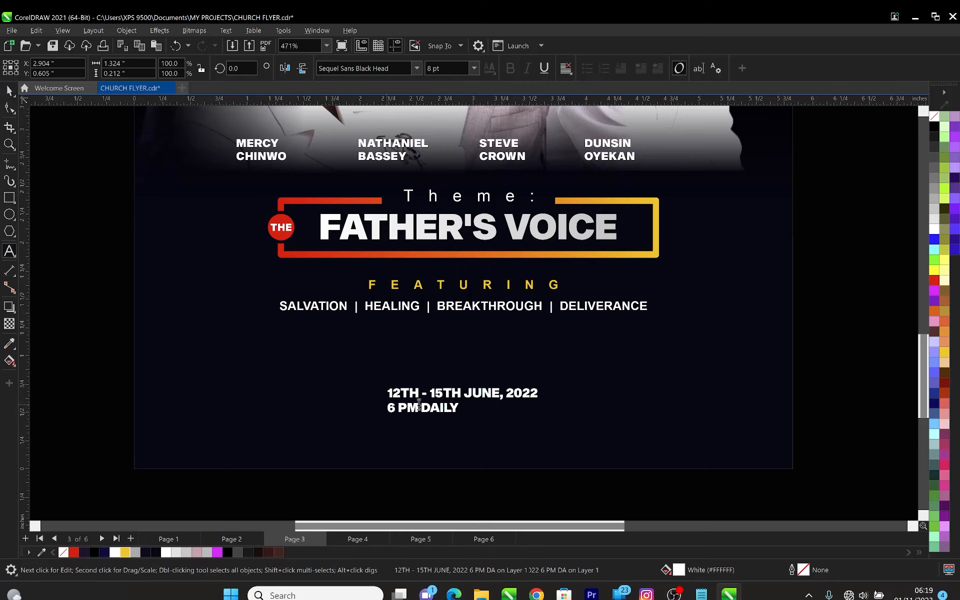
pyautogui.press('BackSpace')
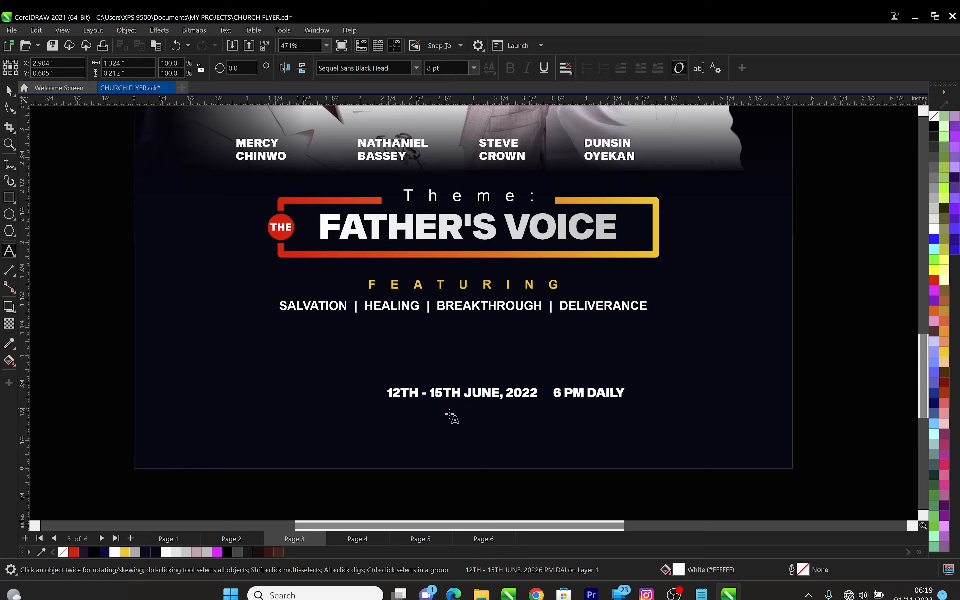
pyautogui.hotkey('ctrl', 'space')
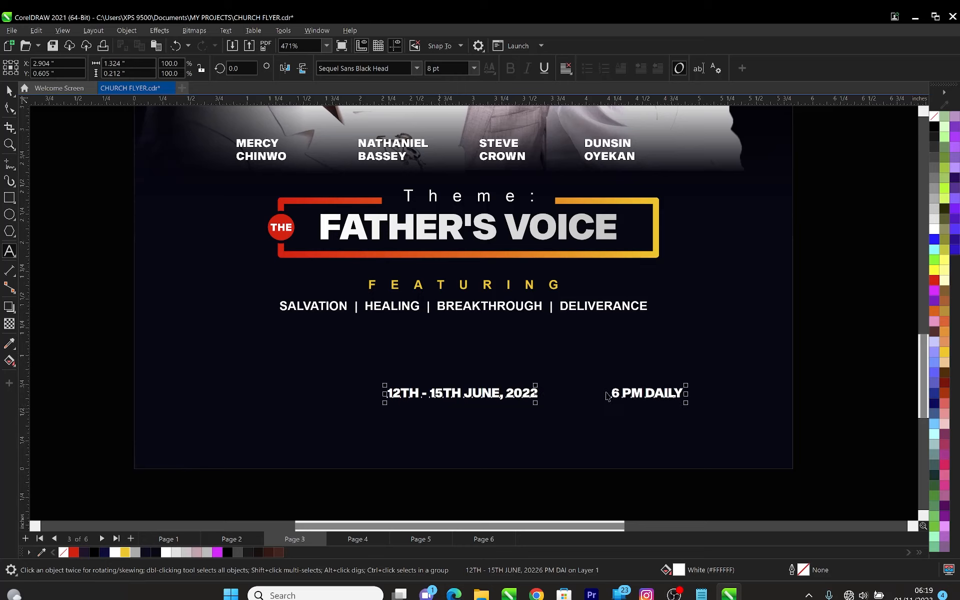
pyautogui.click(610, 389)
pyautogui.doubleClick(611, 395)
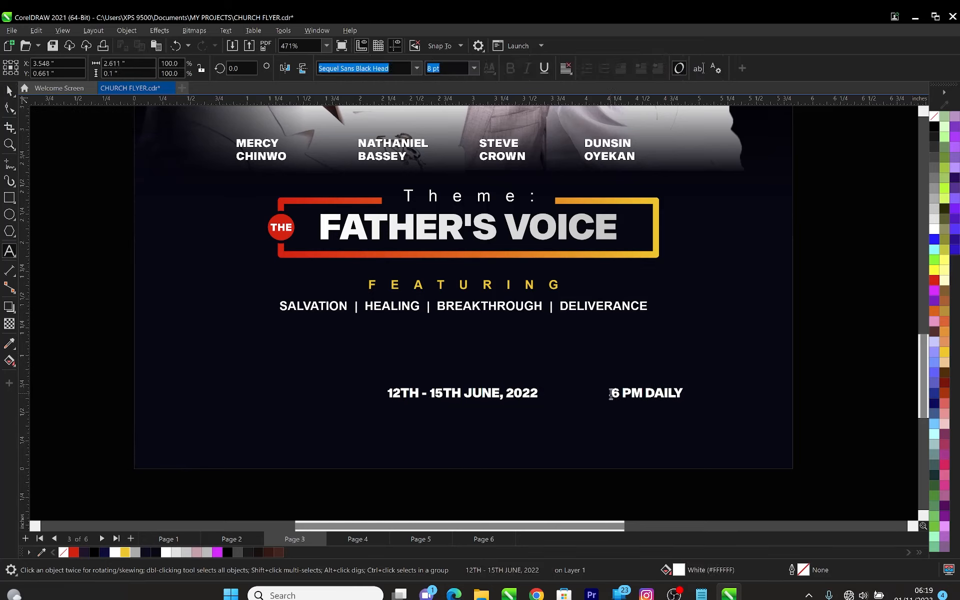
pyautogui.press('BackSpace')
pyautogui.press('BackSpace')
pyautogui.press('BackSpace')
pyautogui.press('BackSpace')
pyautogui.press('BackSpace')
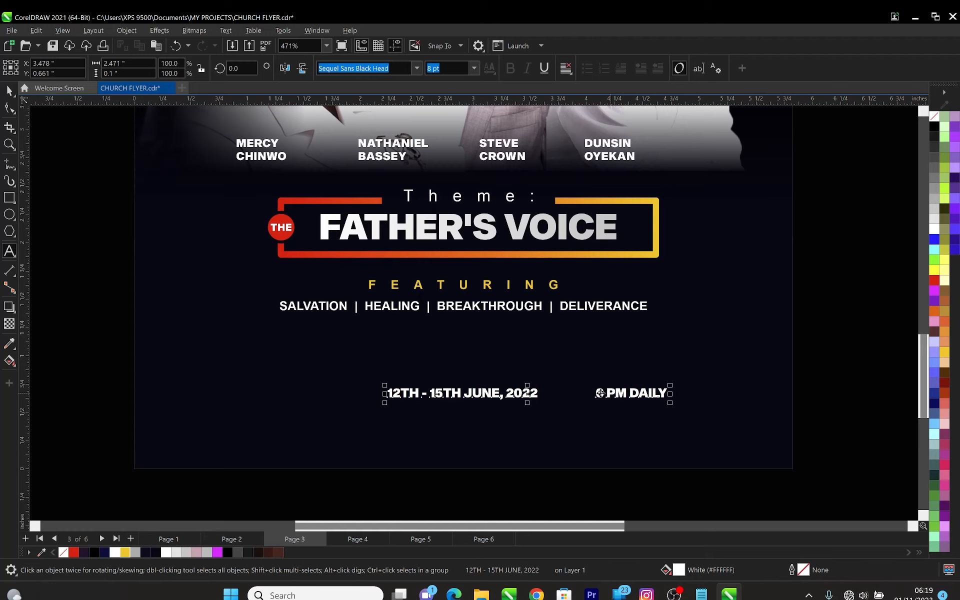
pyautogui.hotkey('ctrl', 'space')
# Move the date and time line up below the featuring list and enlarge it to about 9.5 pt
pyautogui.moveTo(563, 374); pyautogui.dragTo(545, 352)
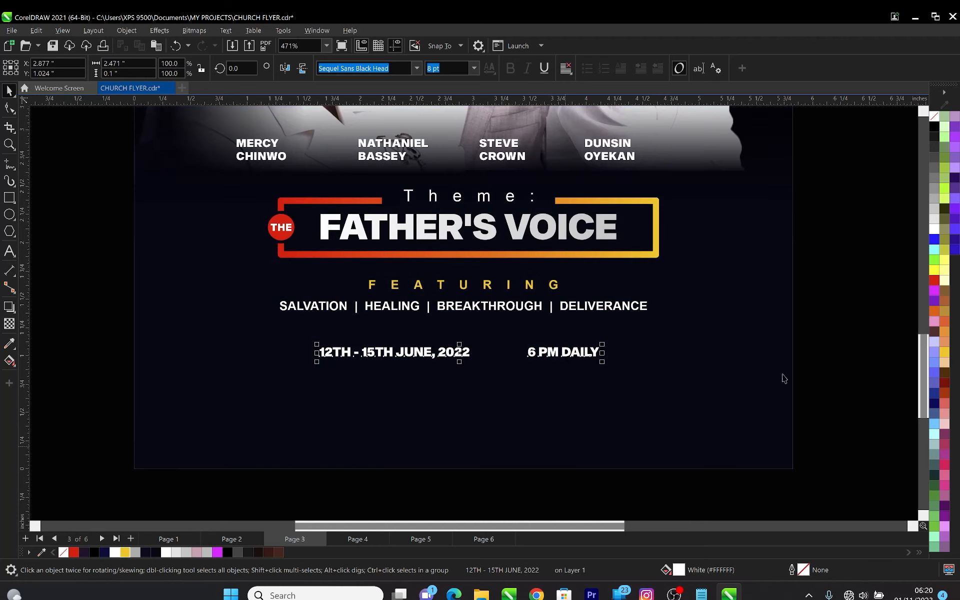
pyautogui.click(836, 295)
pyautogui.moveTo(603, 362); pyautogui.dragTo(656, 386)
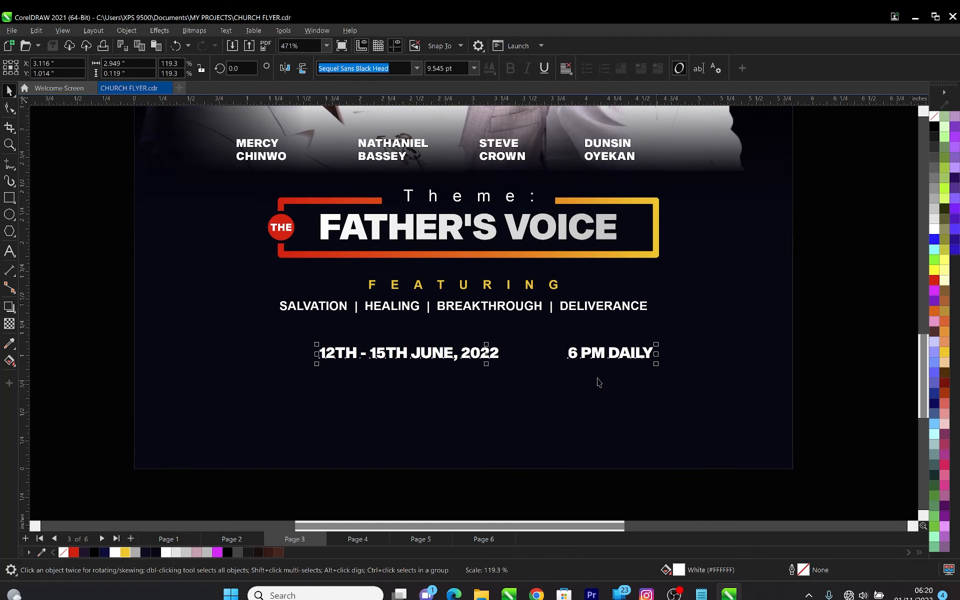
pyautogui.press('F8')
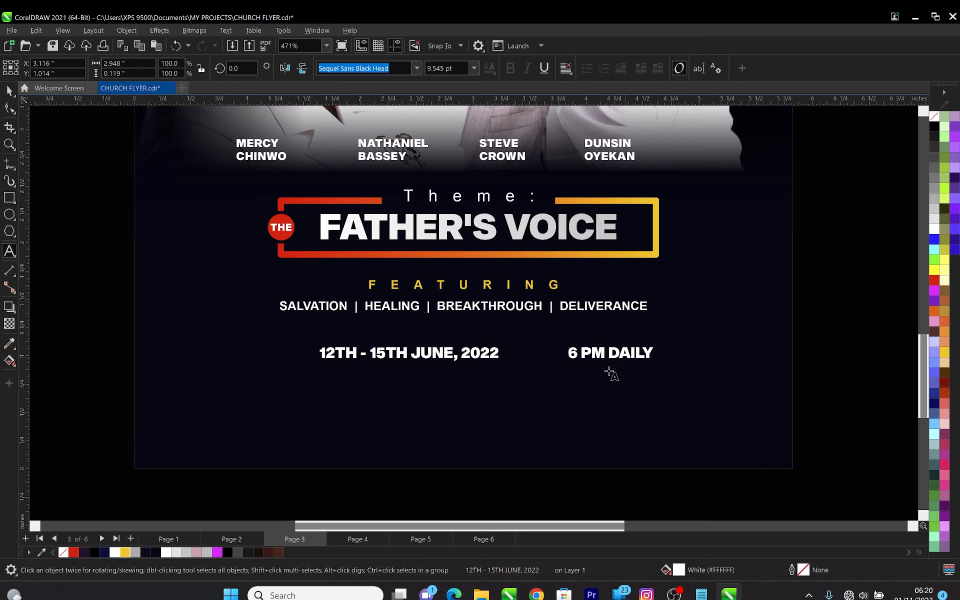
pyautogui.press('space')
pyautogui.click(113, 335)
# Bring the alarm clock, calendar and location pin images close to the flyer's lower edge
pyautogui.scroll(-4, 390, 356)
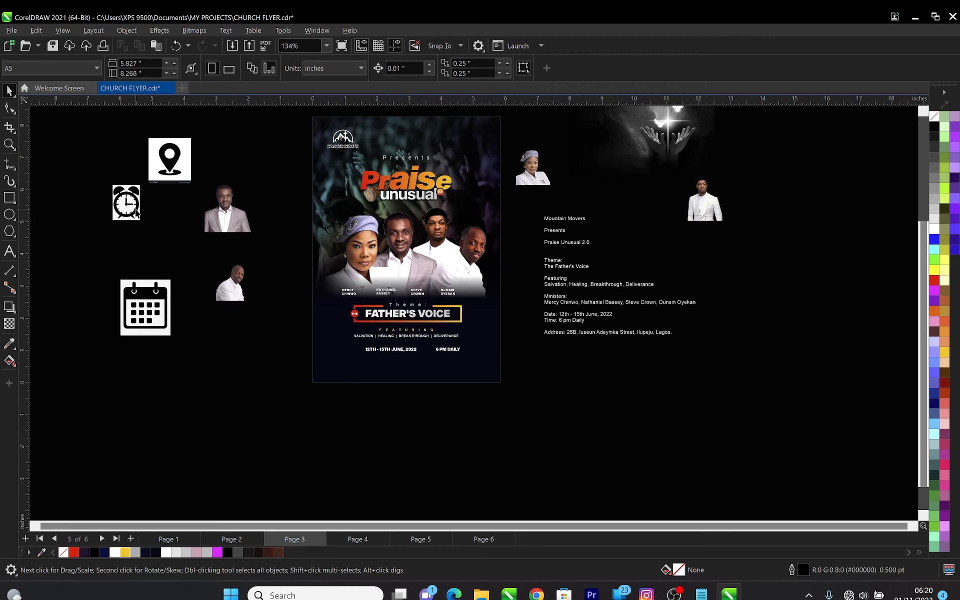
pyautogui.click(125, 206)
pyautogui.moveTo(253, 321); pyautogui.dragTo(295, 359)
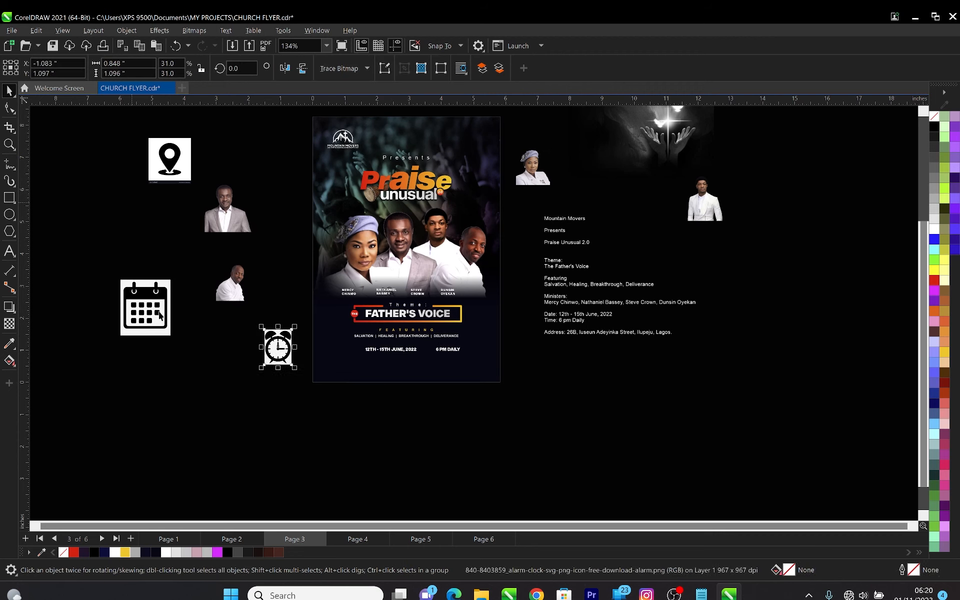
pyautogui.moveTo(186, 361); pyautogui.dragTo(318, 410)
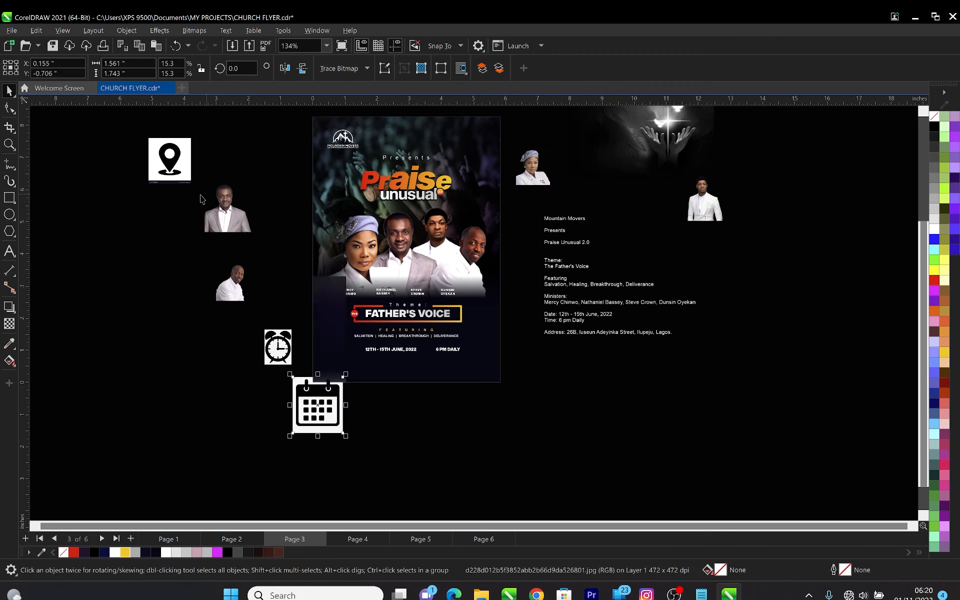
pyautogui.moveTo(175, 171); pyautogui.dragTo(392, 422)
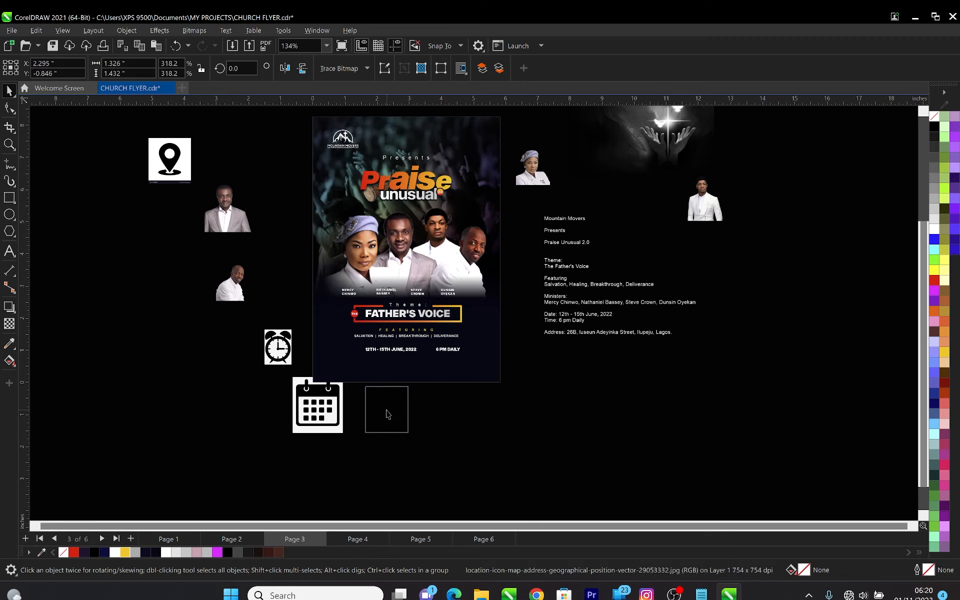
# Delete the four leftover minister photos lying on both sides of the flyer
pyautogui.click(707, 210)
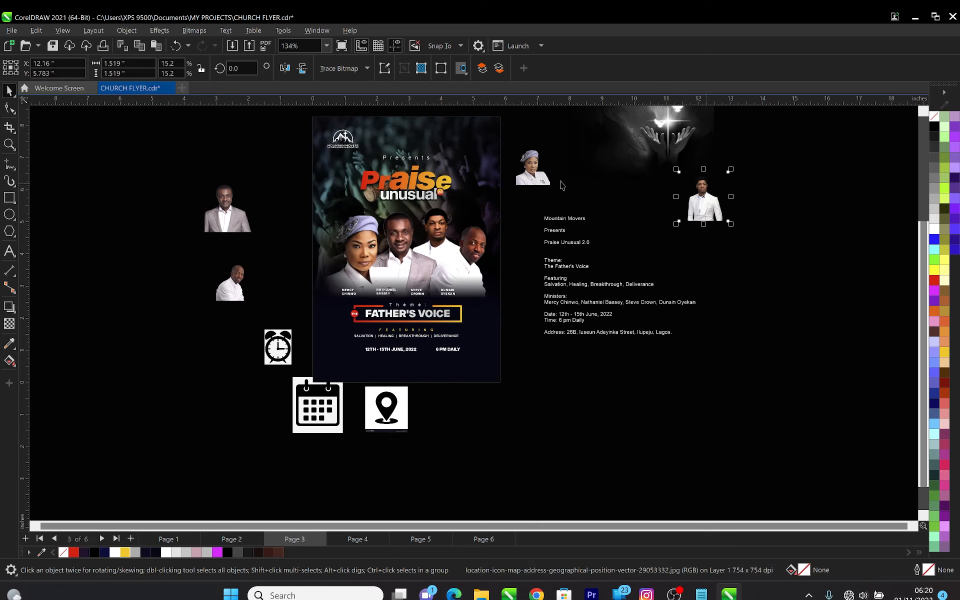
pyautogui.keyDown('shift'); pyautogui.click(534, 174); pyautogui.keyUp('shift')
pyautogui.press('Delete')
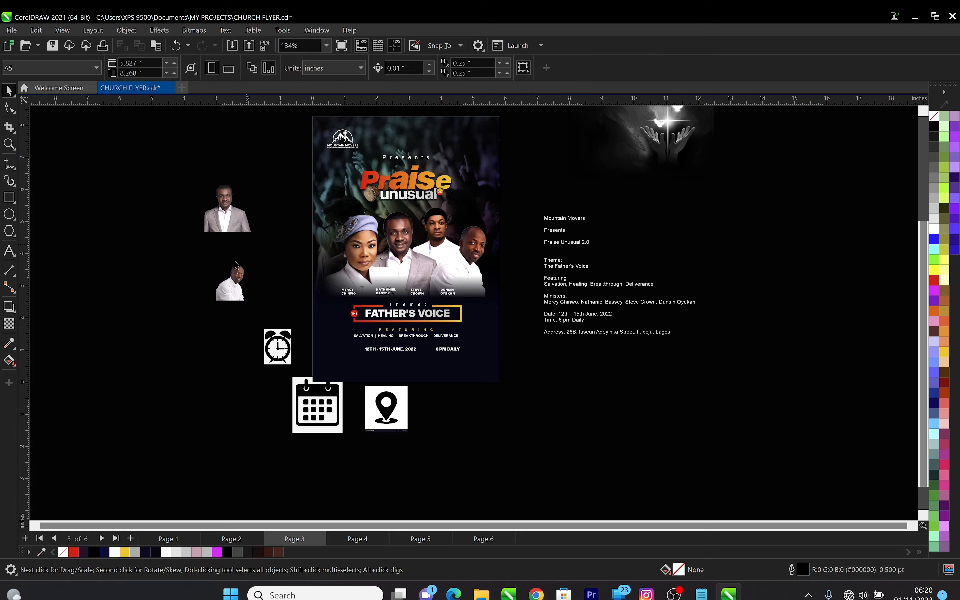
pyautogui.click(230, 283)
pyautogui.press('Delete')
pyautogui.click(228, 215)
pyautogui.press('Delete')
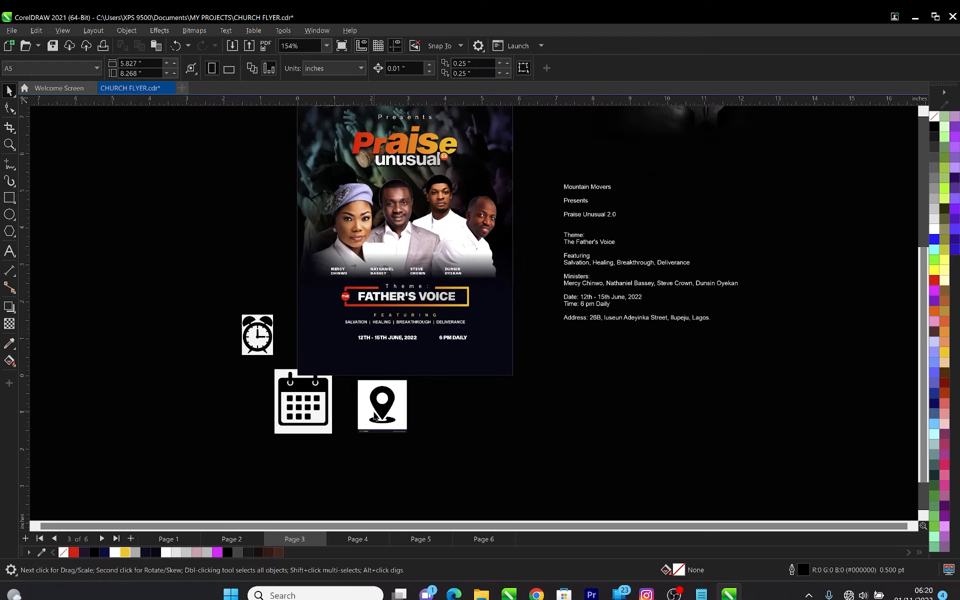
# Shift the calendar image away from the location pin and enlarge it to about 1.68 by 1.87 inches
pyautogui.scroll(3, 380, 424)
pyautogui.click(253, 386)
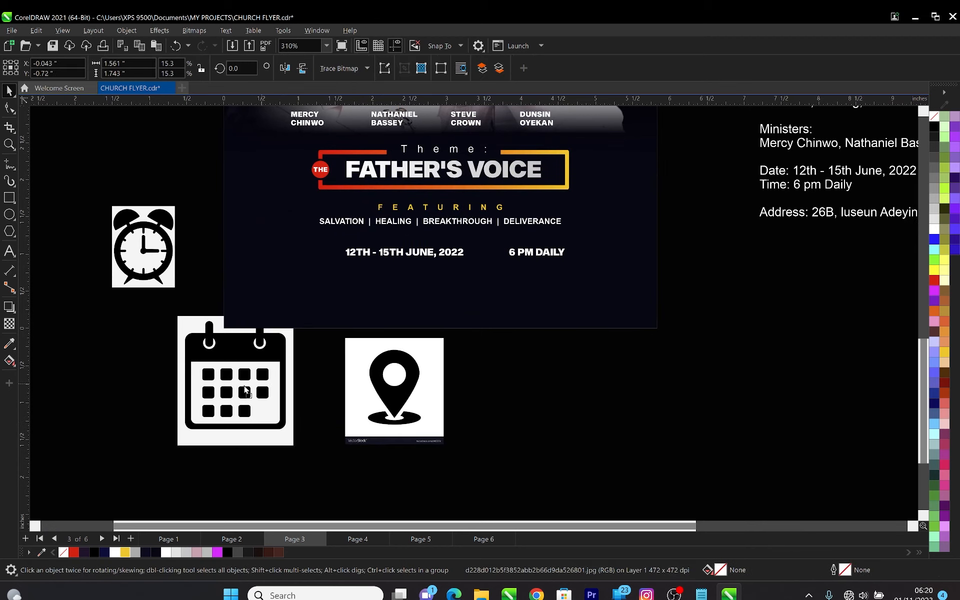
pyautogui.moveTo(288, 395); pyautogui.dragTo(220, 389)
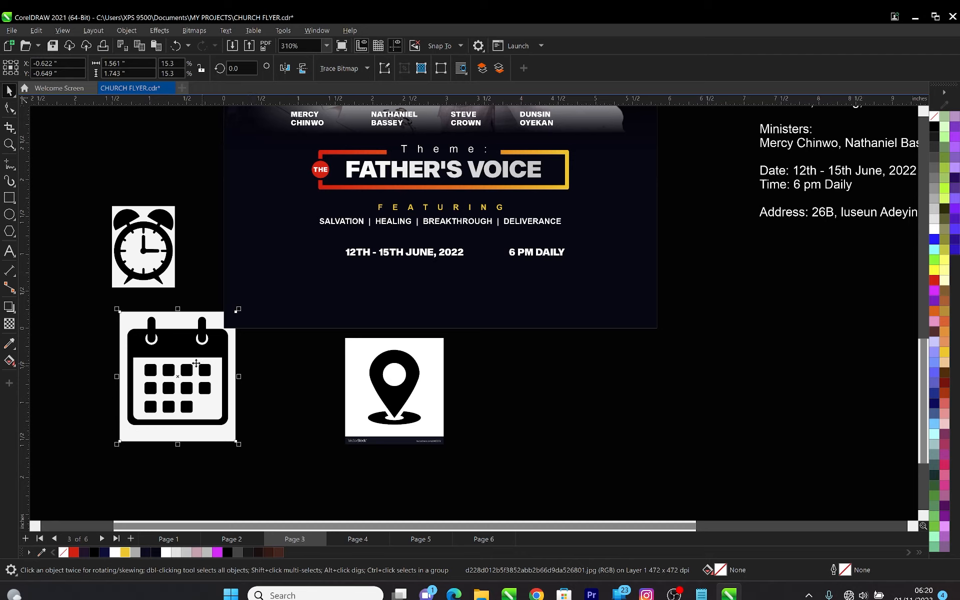
pyautogui.moveTo(243, 446); pyautogui.dragTo(251, 456)
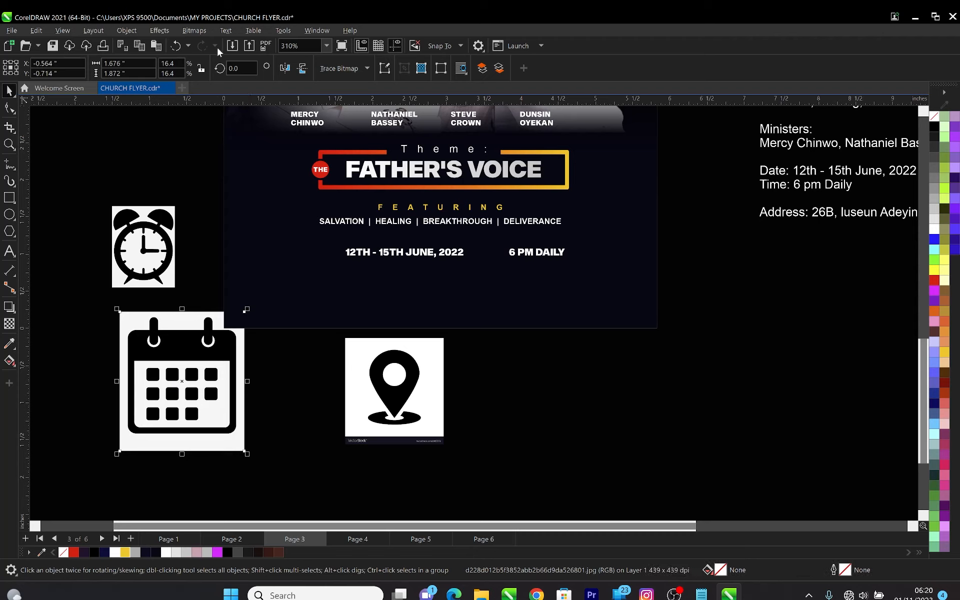
# Convert the calendar image to a black and white 1-bit bitmap with the Line Art method and a threshold of 223
pyautogui.click(194, 30)
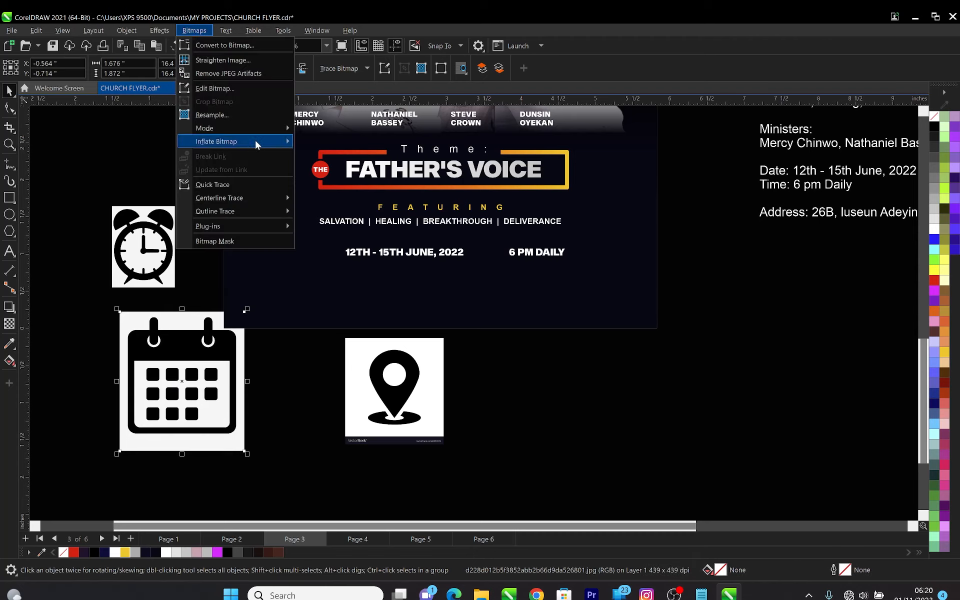
pyautogui.moveTo(257, 127)
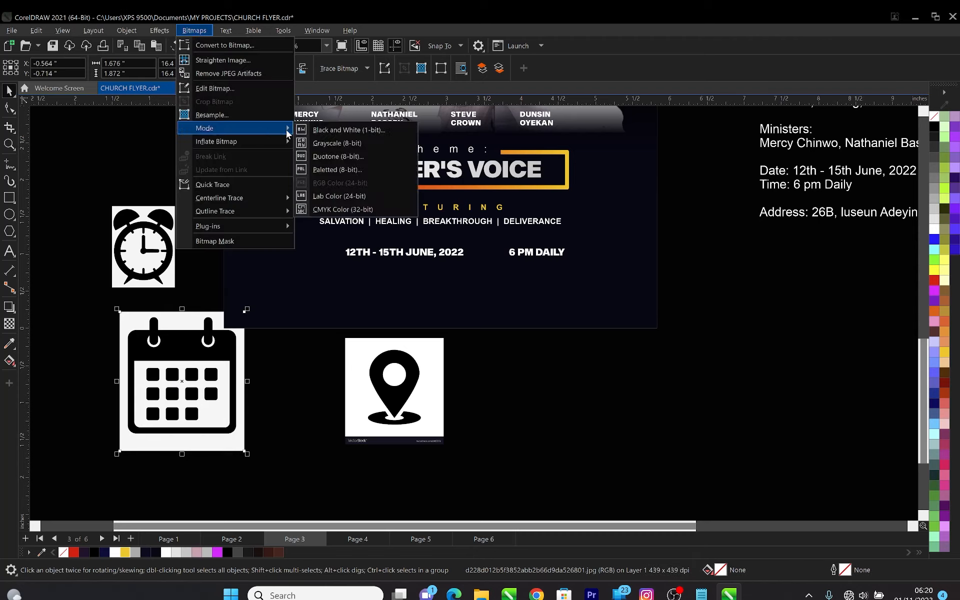
pyautogui.click(351, 131)
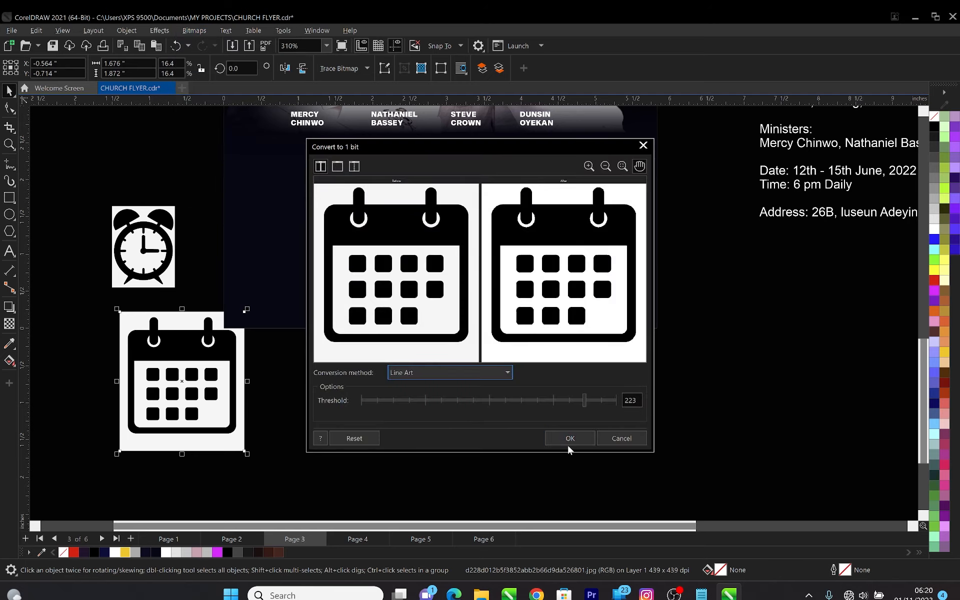
pyautogui.scroll(3, 572, 250)
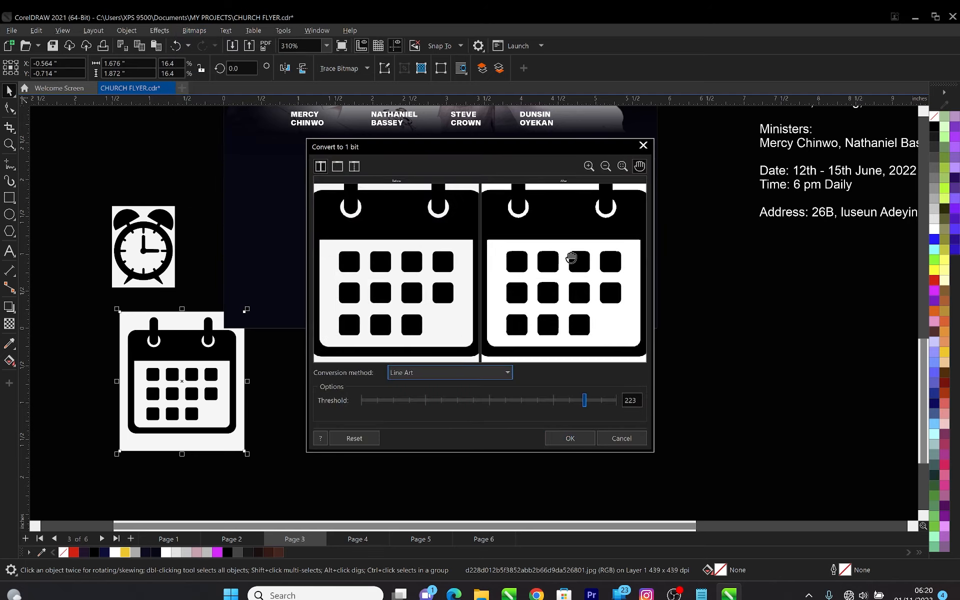
pyautogui.scroll(1, 567, 259)
pyautogui.scroll(-4, 568, 259)
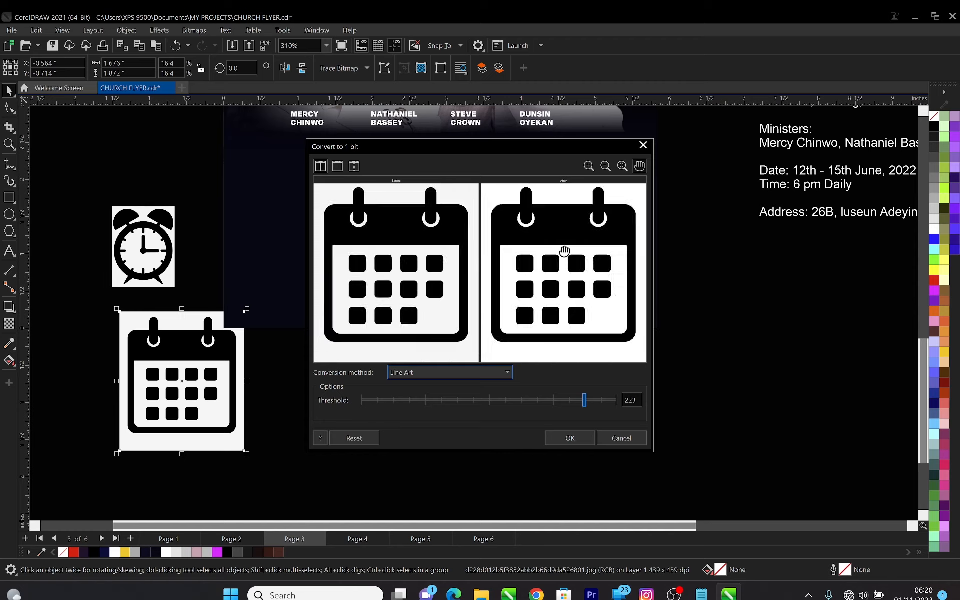
pyautogui.click(570, 438)
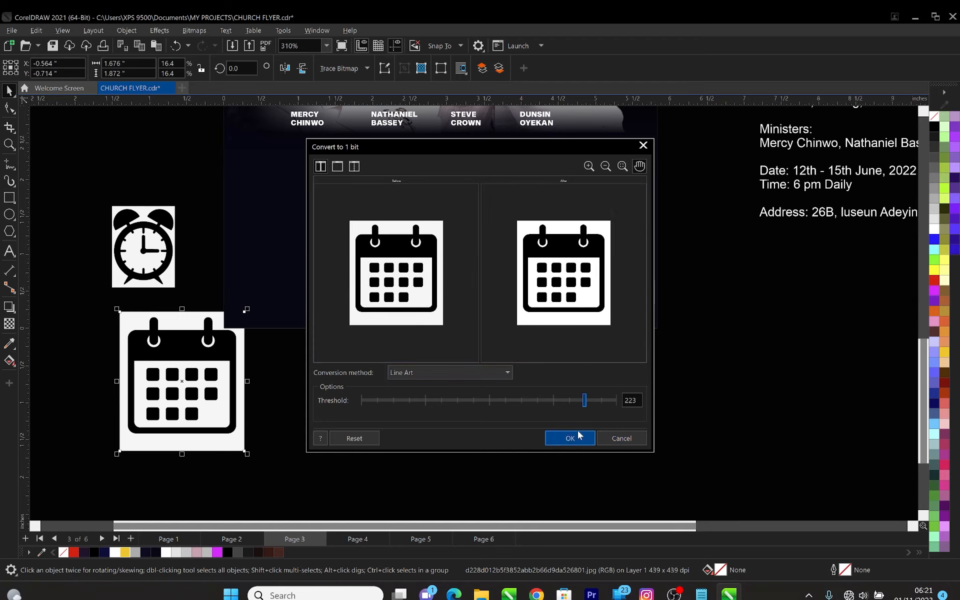
# Outline-trace the calendar bitmap as line art with detail 78, removing the background, grouping objects by color and deleting the original
pyautogui.click(349, 69)
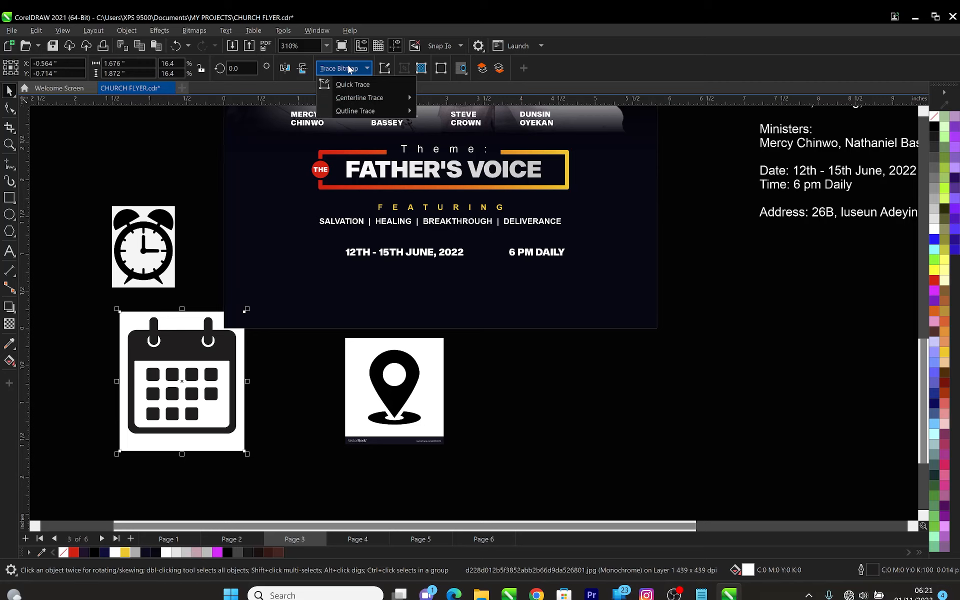
pyautogui.moveTo(382, 108)
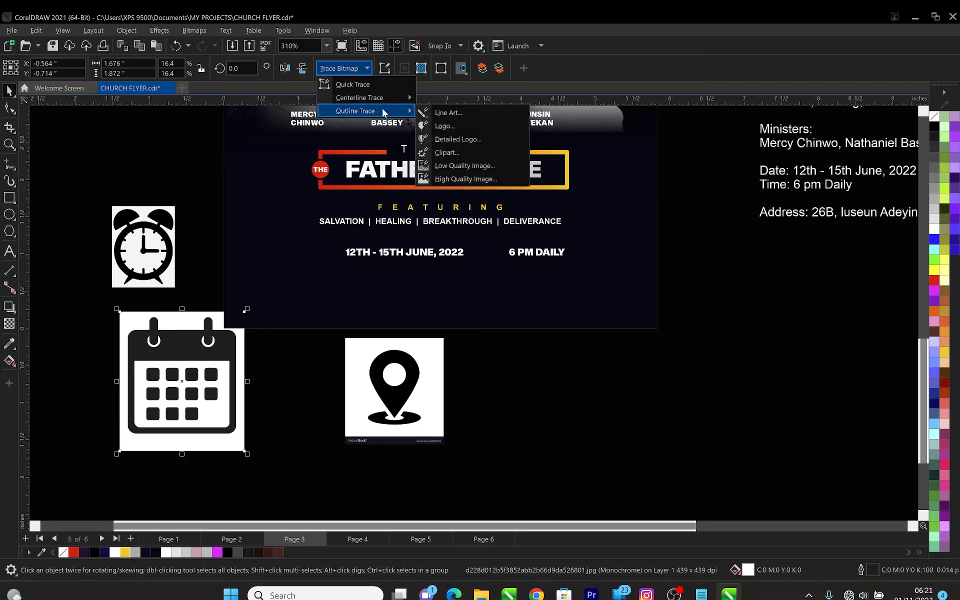
pyautogui.click(452, 113)
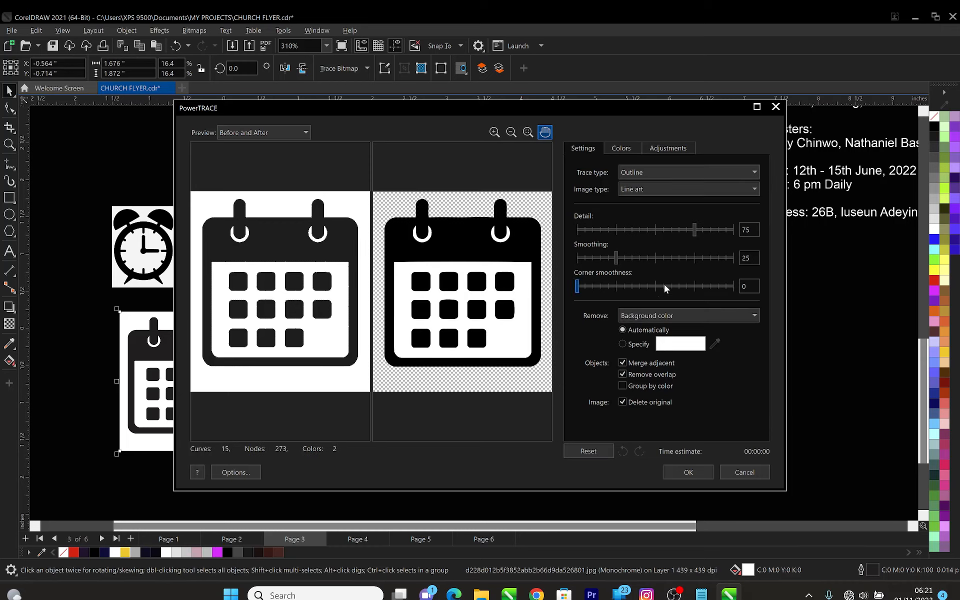
pyautogui.click(698, 228)
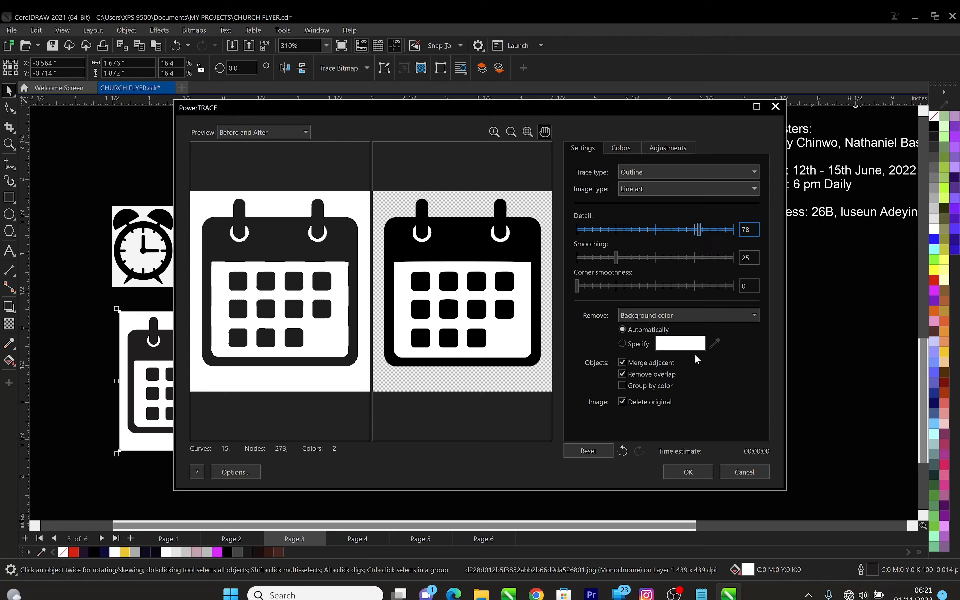
pyautogui.click(622, 385)
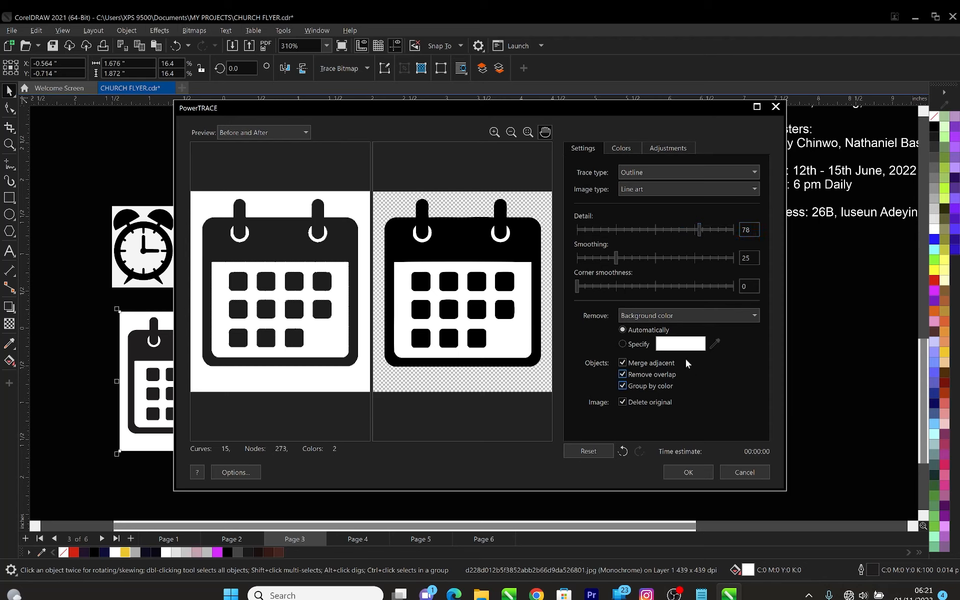
pyautogui.click(688, 474)
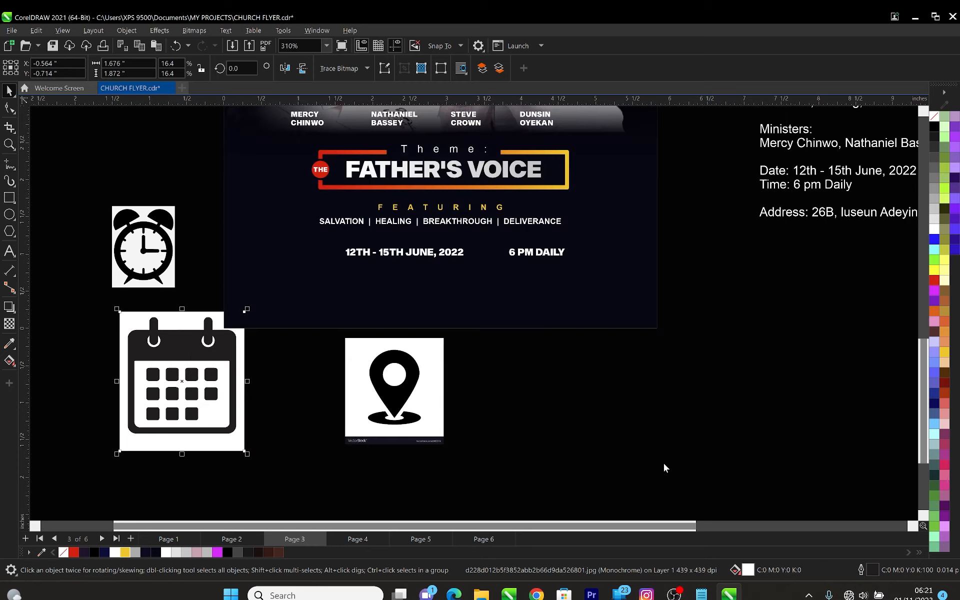
pyautogui.moveTo(217, 381); pyautogui.dragTo(305, 308)
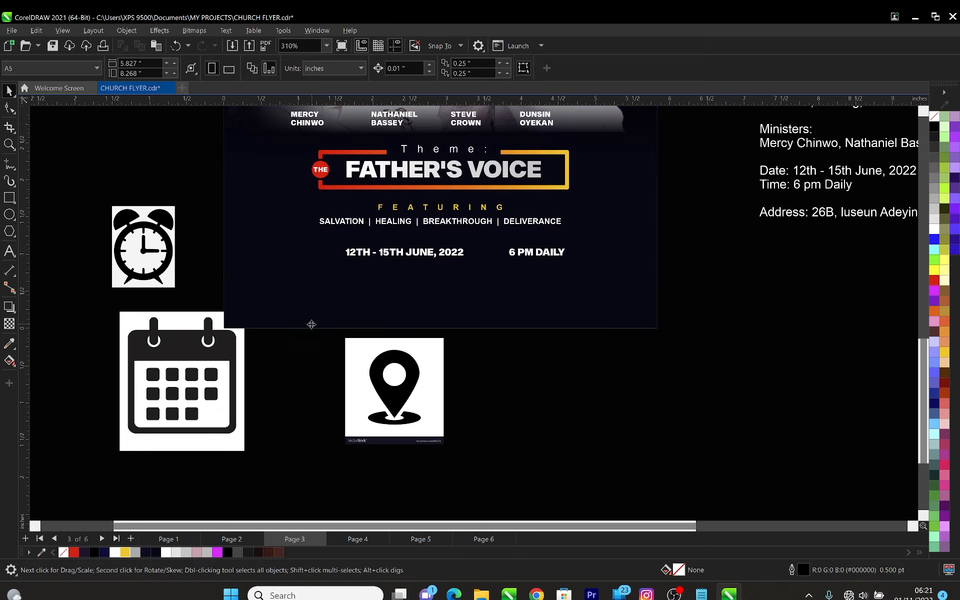
# Move the traced calendar off its source image and delete both the trace's white shapes and the original calendar bitmap
pyautogui.moveTo(305, 323); pyautogui.dragTo(310, 306)
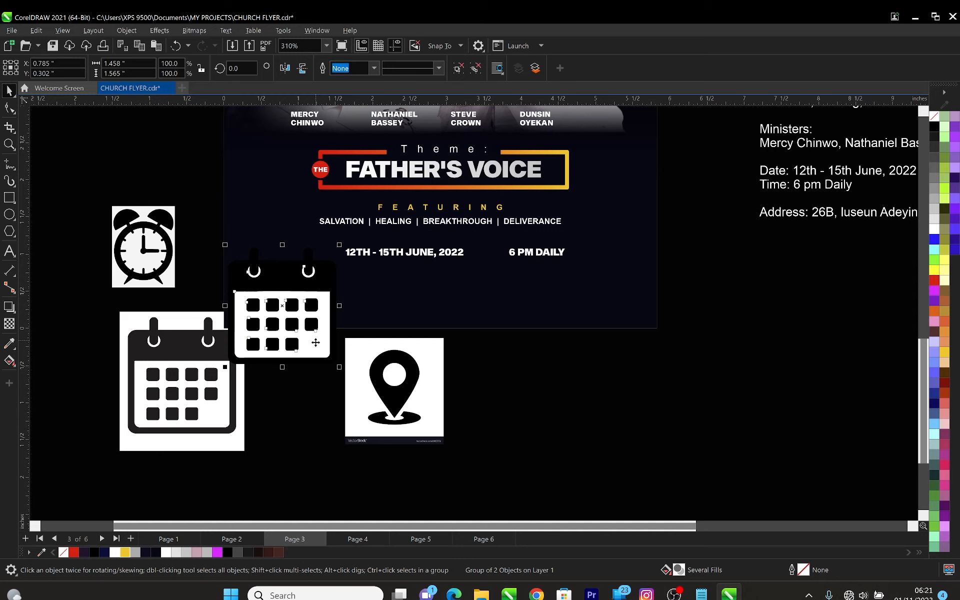
pyautogui.keyDown('ctrl'); pyautogui.click(316, 343); pyautogui.keyUp('ctrl')
pyautogui.press('Delete')
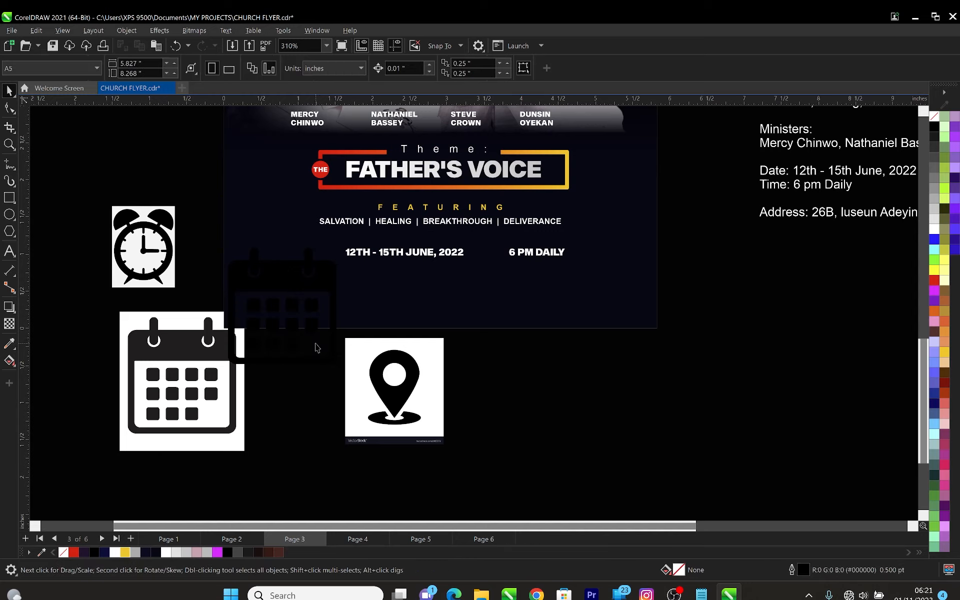
pyautogui.click(203, 378)
pyautogui.press('Delete')
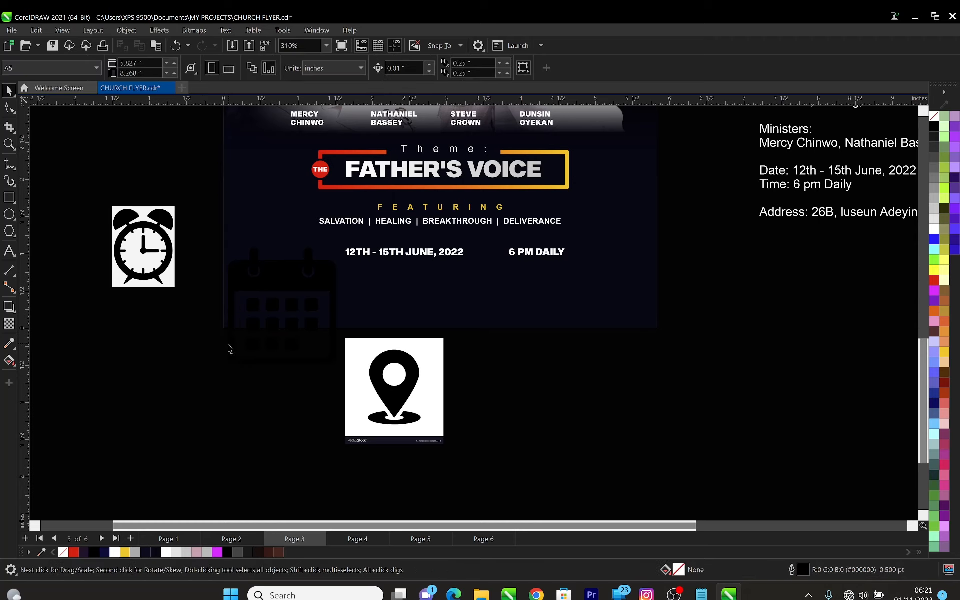
# Fill the calendar icon with Deep Yellow (#FFCC00), shrink it to about 0.28 by 0.30 inches and place it just before the date text
pyautogui.click(230, 343)
pyautogui.moveTo(339, 367); pyautogui.dragTo(272, 295)
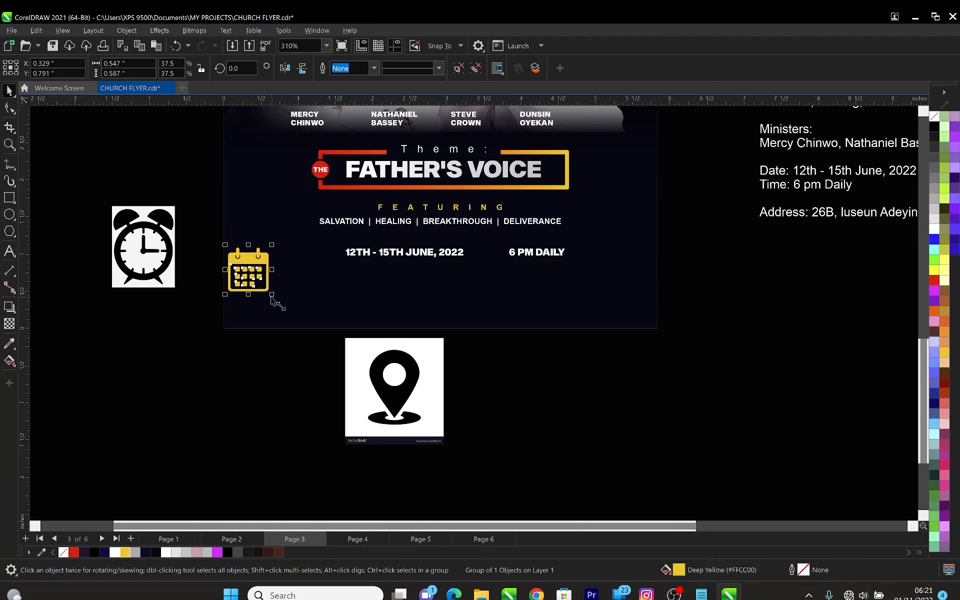
pyautogui.moveTo(272, 294); pyautogui.dragTo(330, 249)
pyautogui.scroll(2, 340, 255)
pyautogui.scroll(-2, 339, 268)
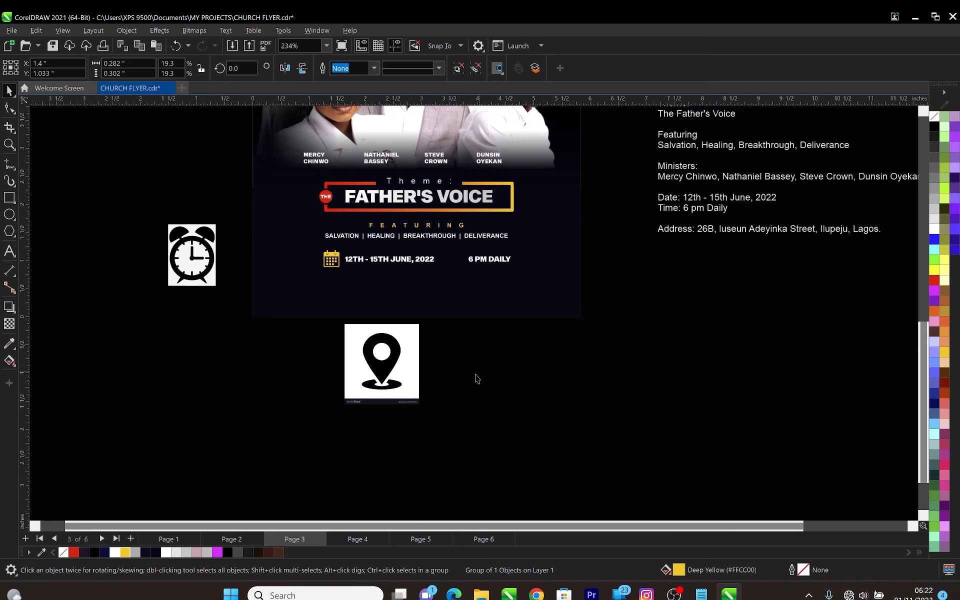
# Convert the alarm clock image to a black and white 1-bit bitmap with the Line Art method and a threshold of 223
pyautogui.click(389, 386)
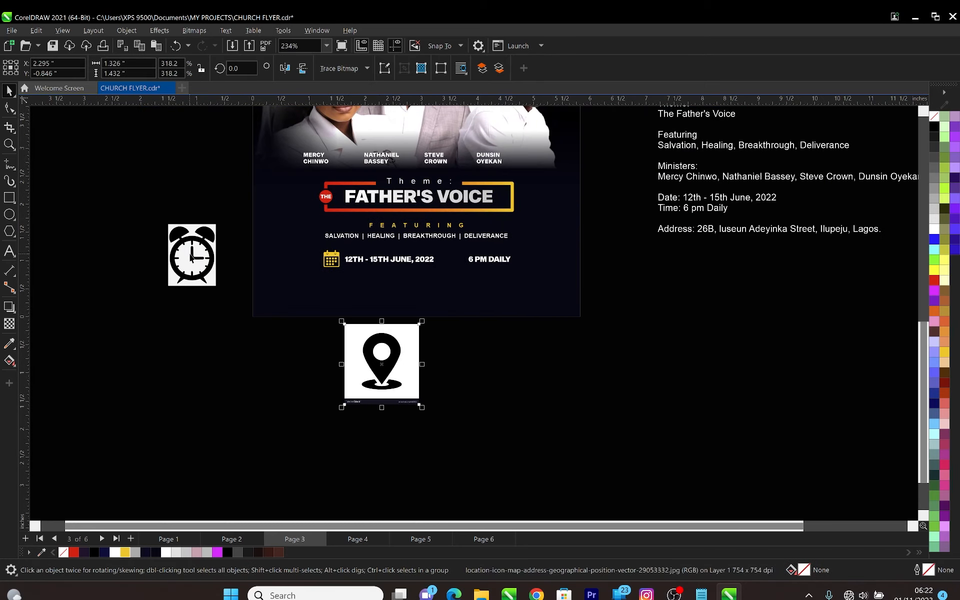
pyautogui.click(209, 279)
pyautogui.scroll(2, 197, 263)
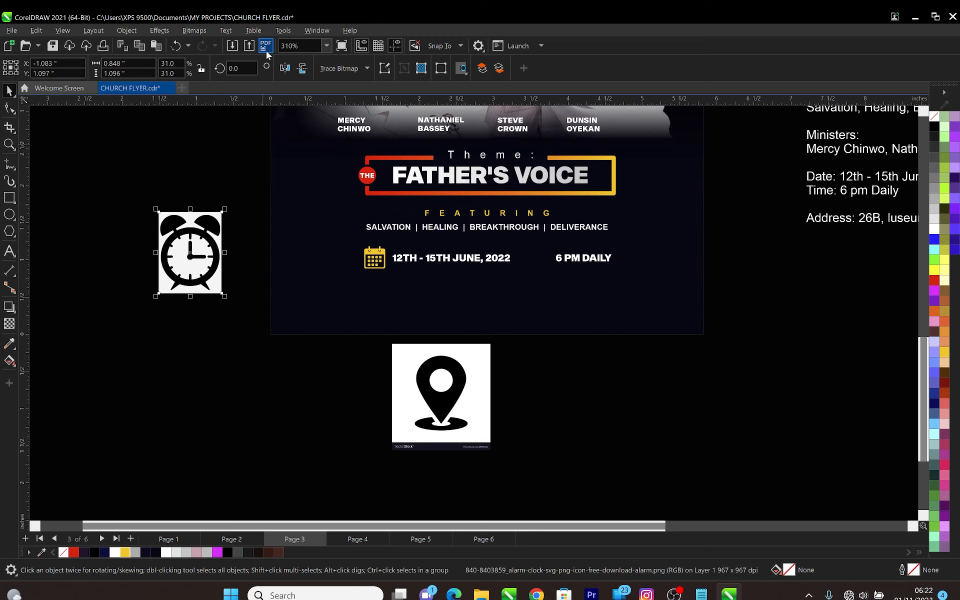
pyautogui.click(194, 30)
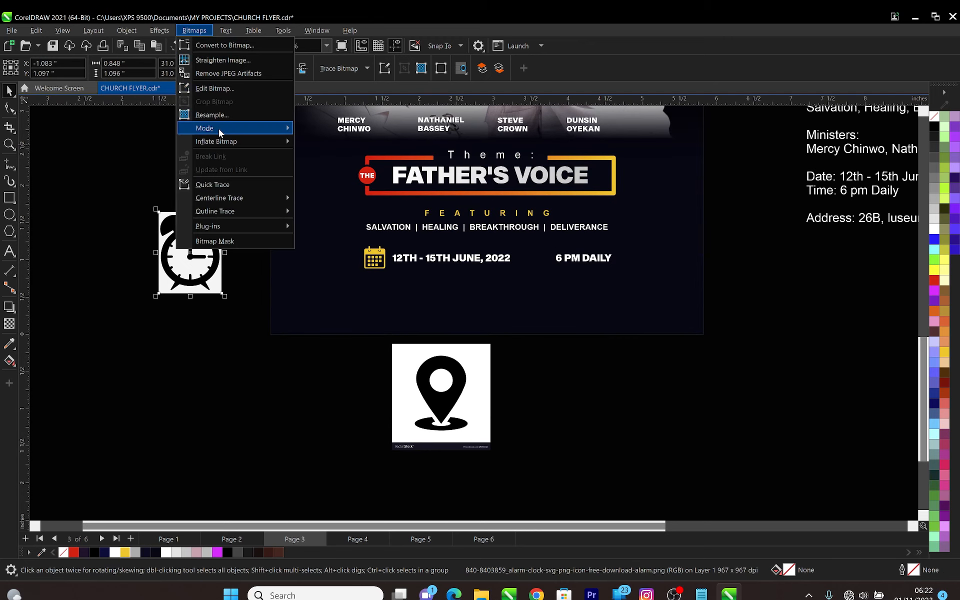
pyautogui.moveTo(218, 128)
pyautogui.click(313, 130)
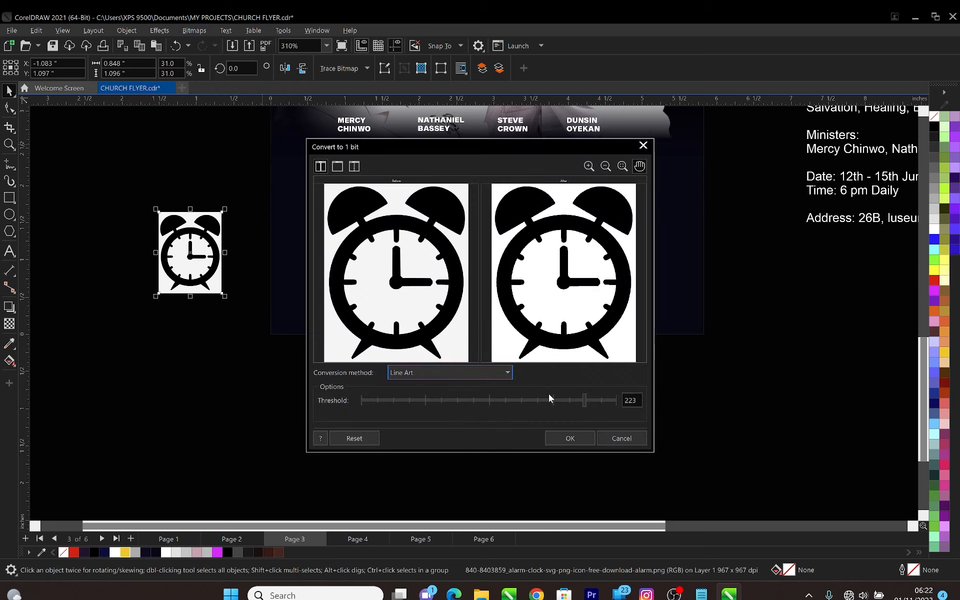
pyautogui.click(564, 436)
# Start an outline trace of the alarm clock bitmap as line art
pyautogui.click(332, 67)
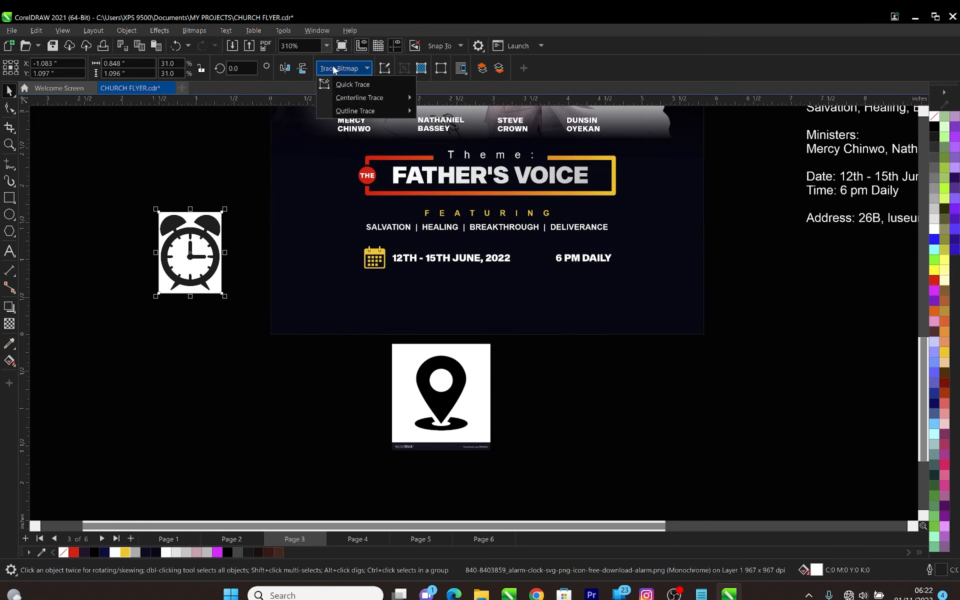
pyautogui.moveTo(372, 112)
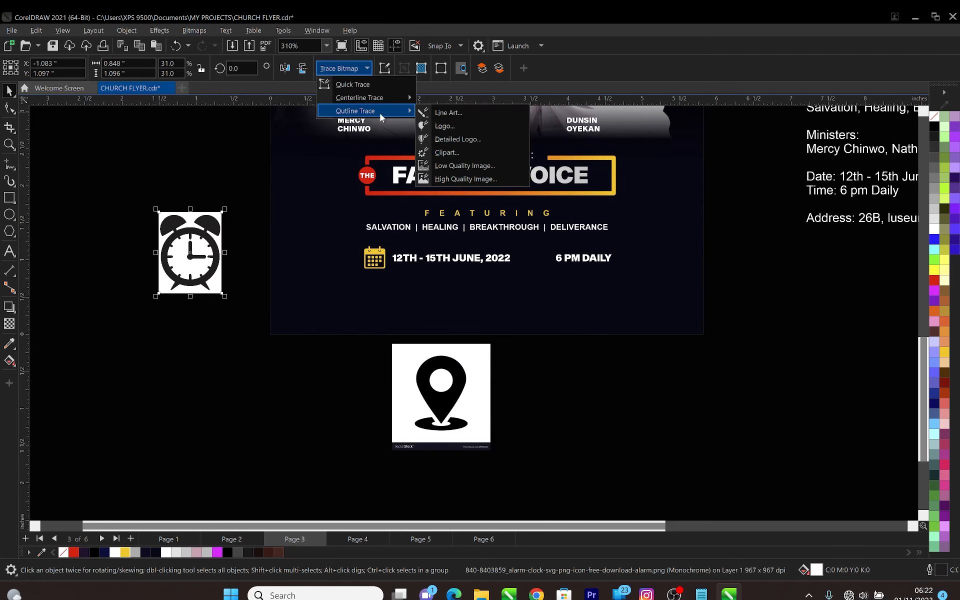
pyautogui.click(463, 118)
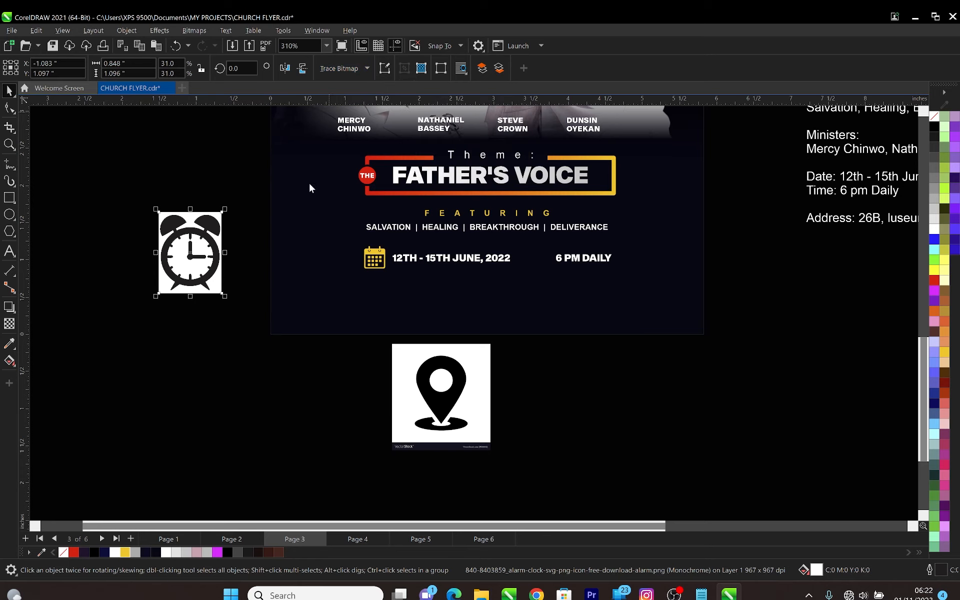